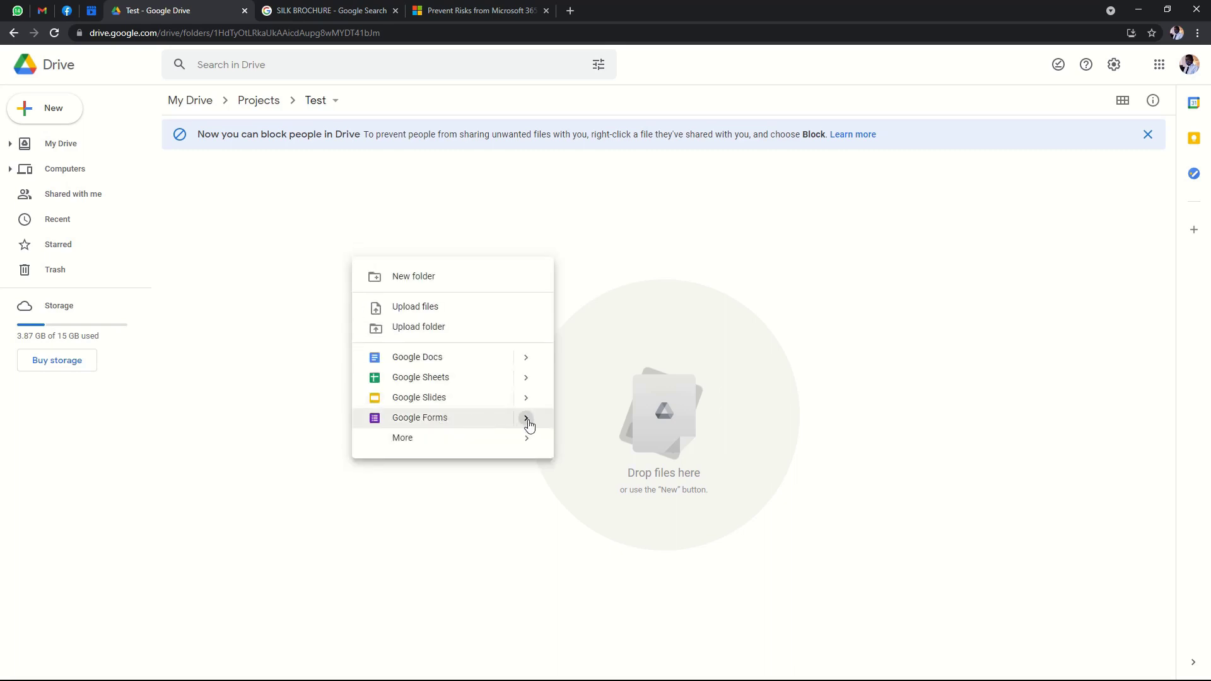
# Create a new blank Google Form from inside the Test folder in Drive.
pyautogui.moveTo(528, 424)
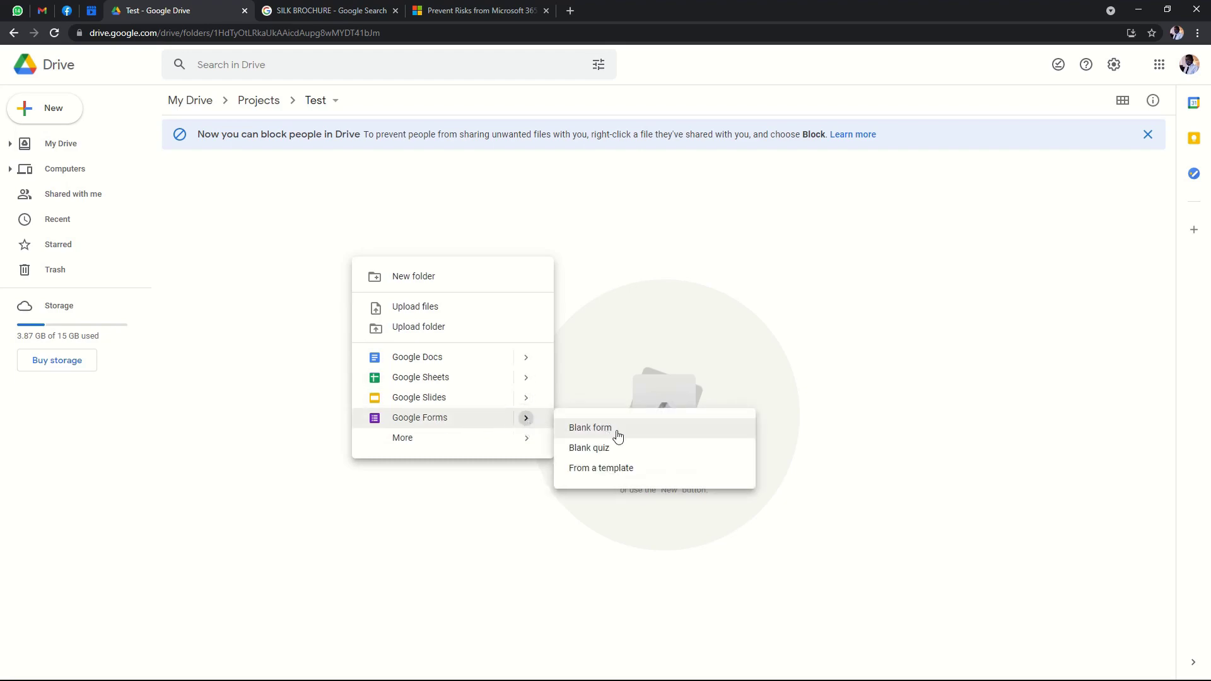
pyautogui.click(591, 429)
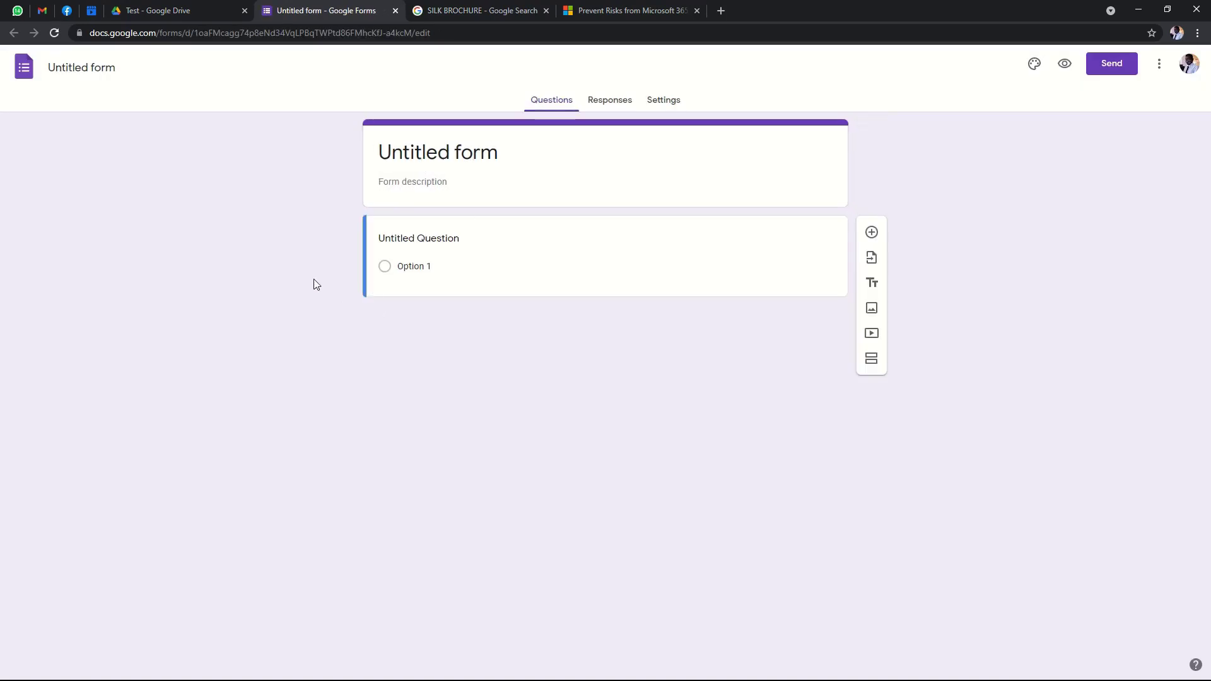
# Replace the 'Untitled form' title with 'Workshop'.
pyautogui.click(453, 153)
pyautogui.moveTo(502, 153); pyautogui.dragTo(298, 153)
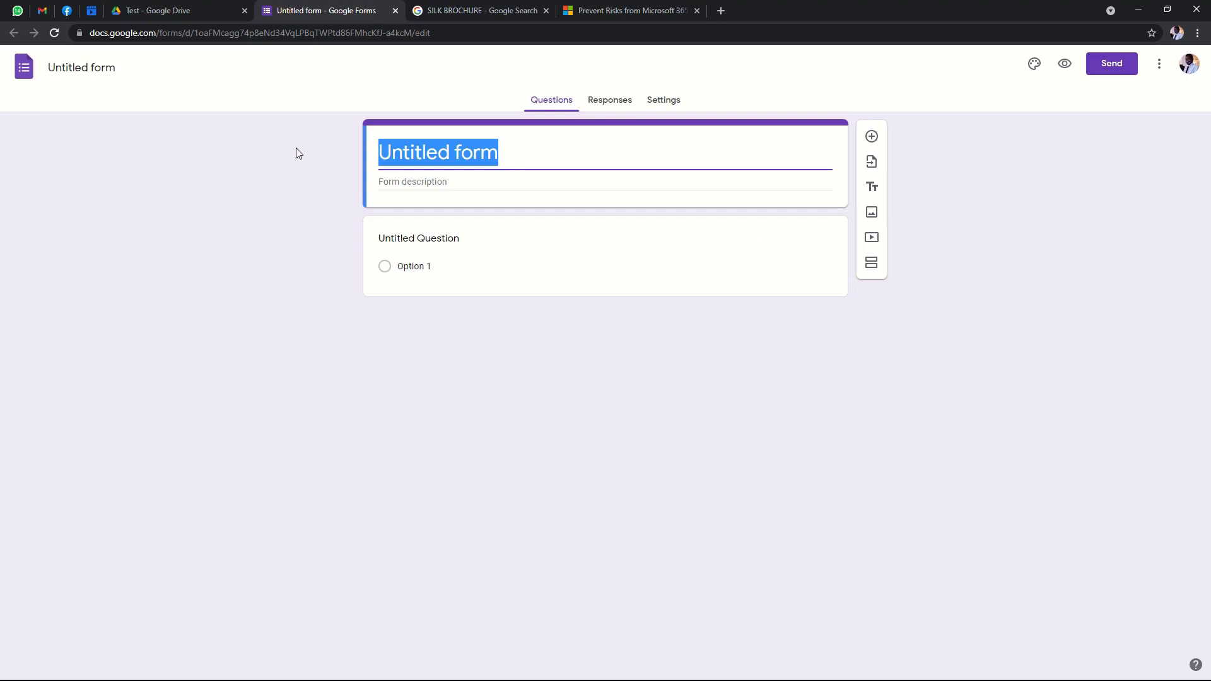
pyautogui.write('Work')
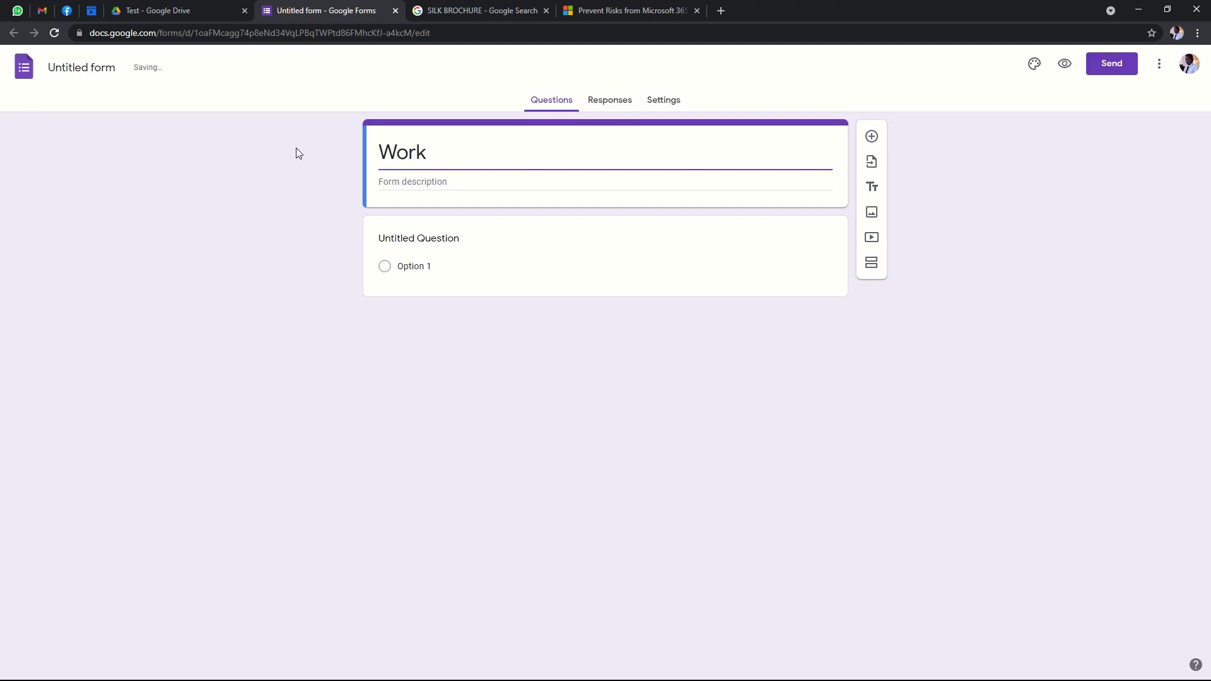
pyautogui.write('shopo')
pyautogui.press('BackSpace')
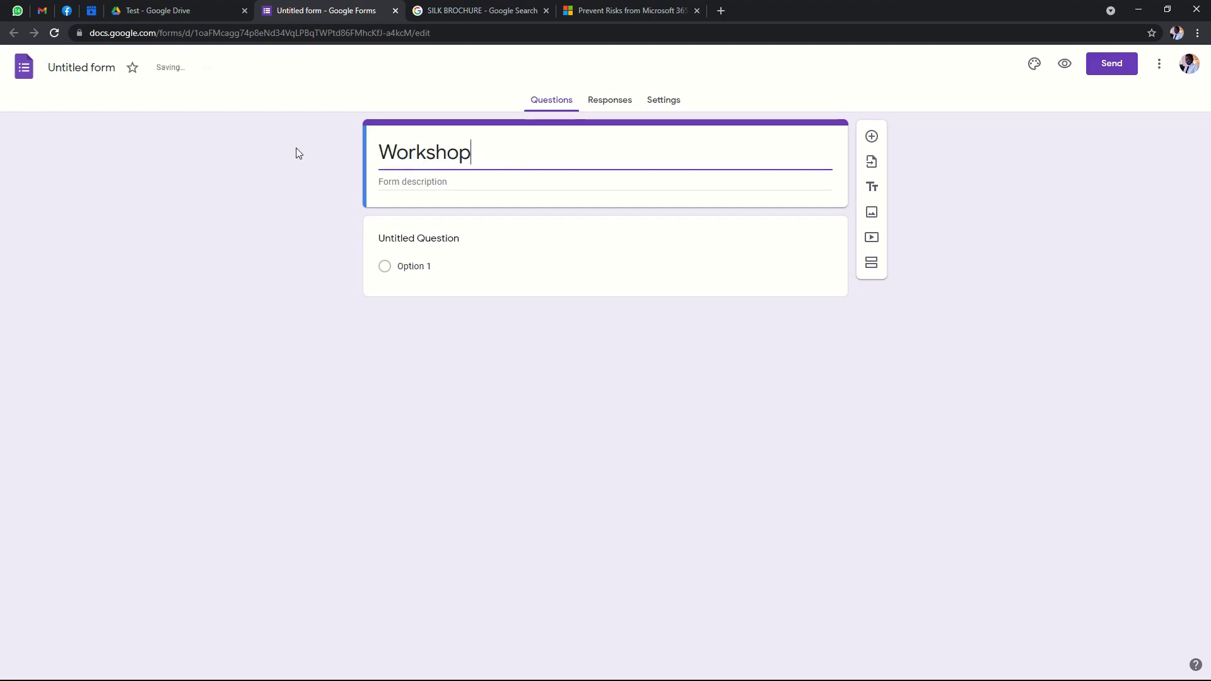
pyautogui.click(478, 348)
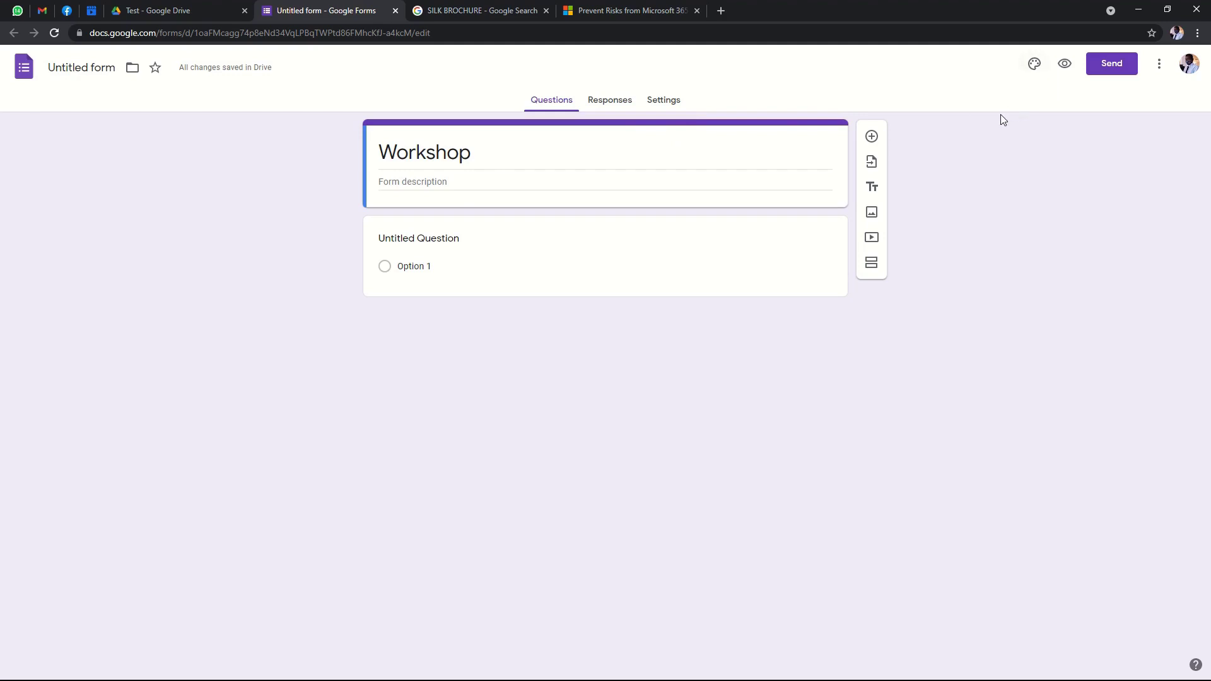
# Set the form's theme colour to orange and try uploading a header image.
pyautogui.click(1034, 64)
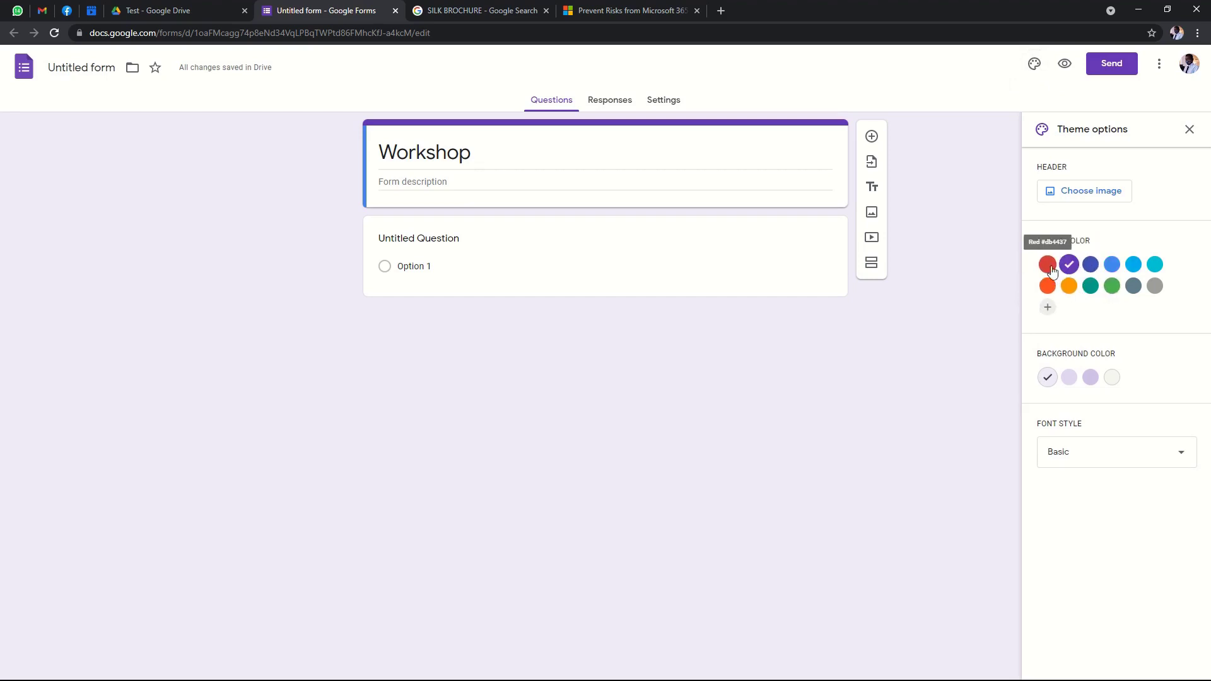
pyautogui.click(1047, 286)
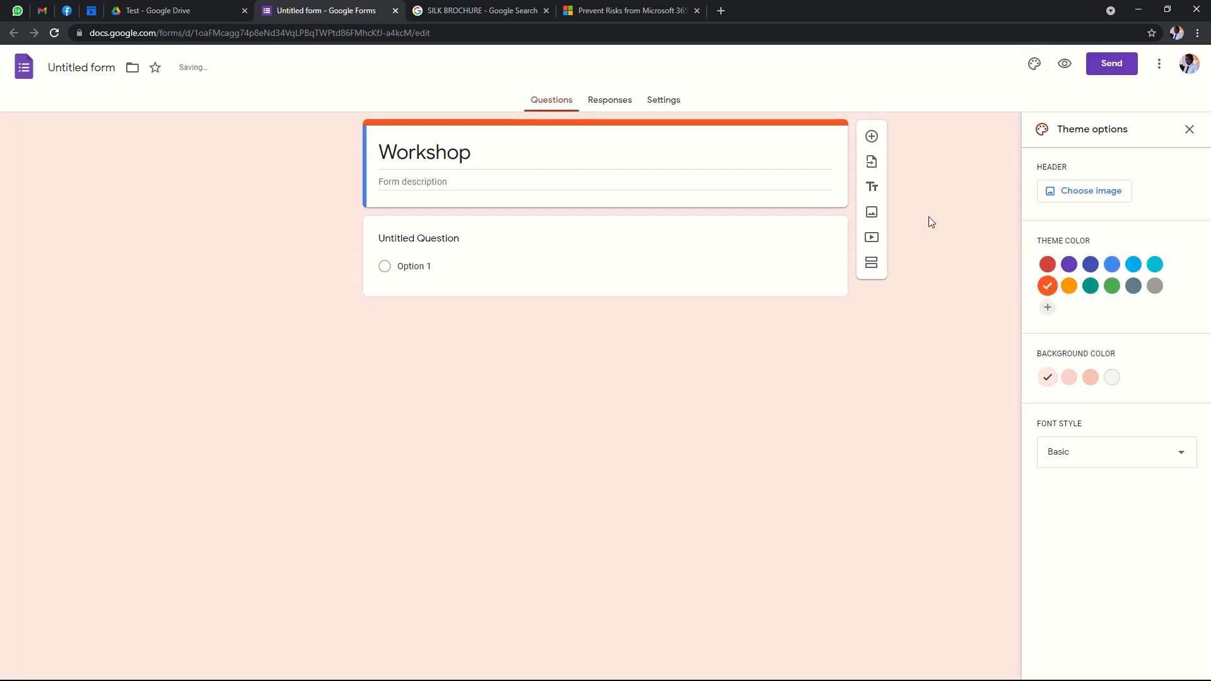
pyautogui.click(1081, 189)
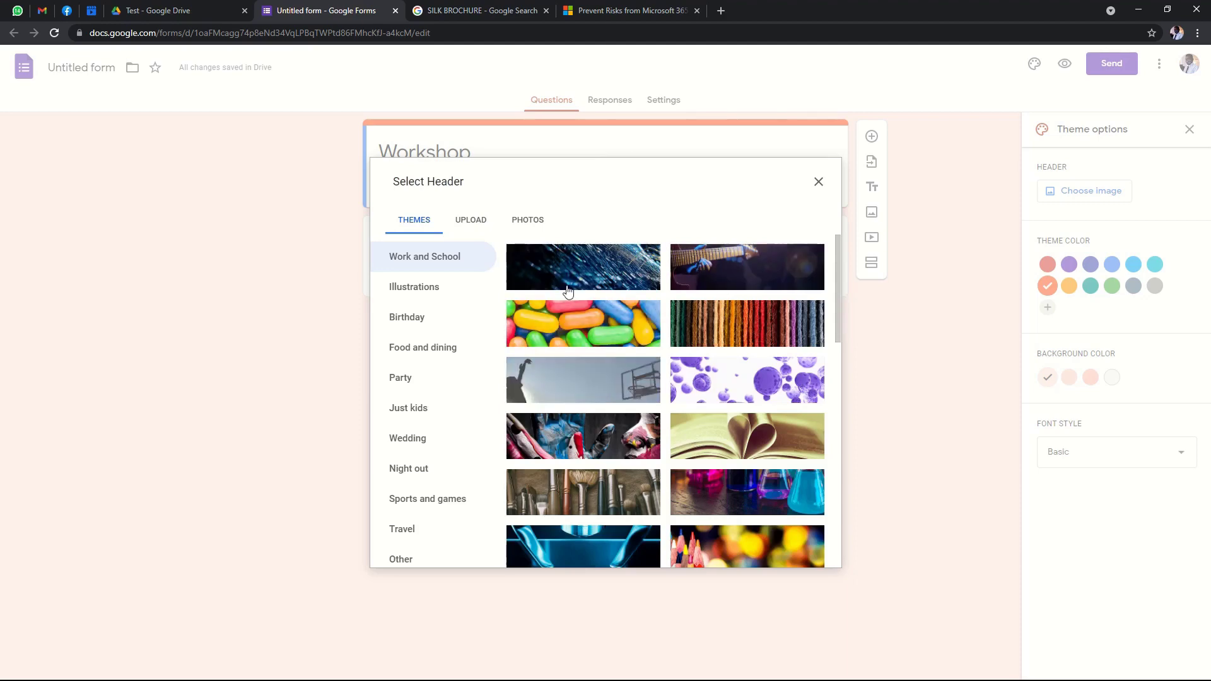
pyautogui.click(467, 216)
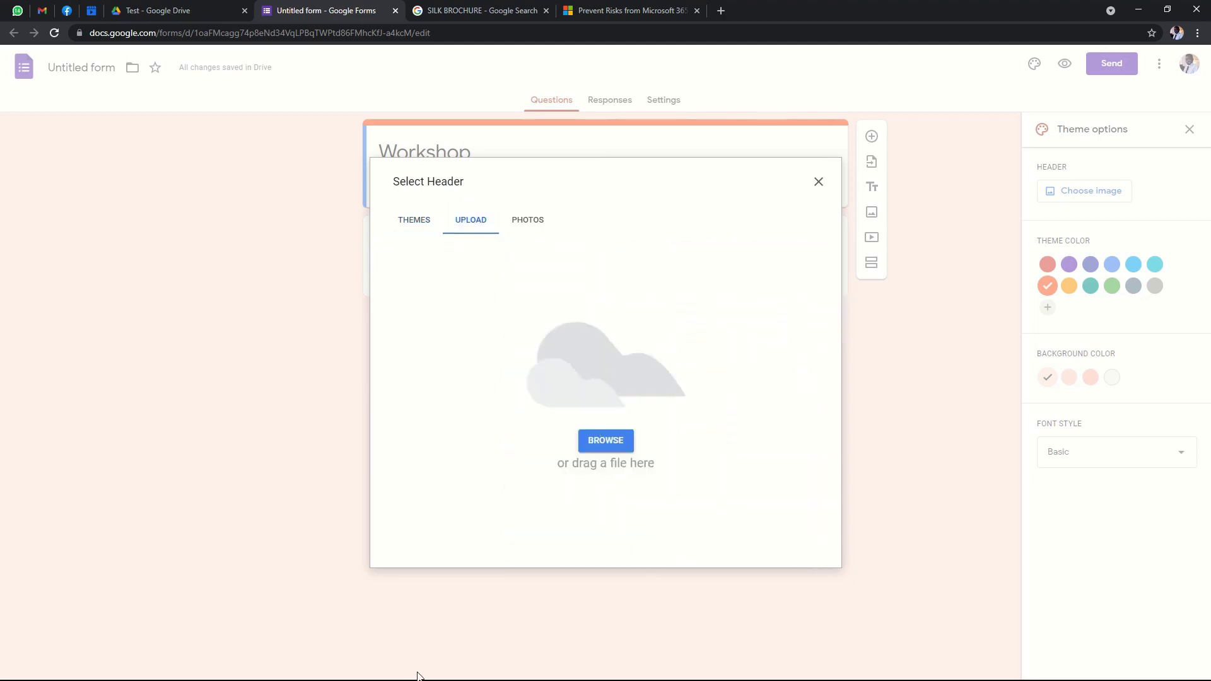
pyautogui.press('super')
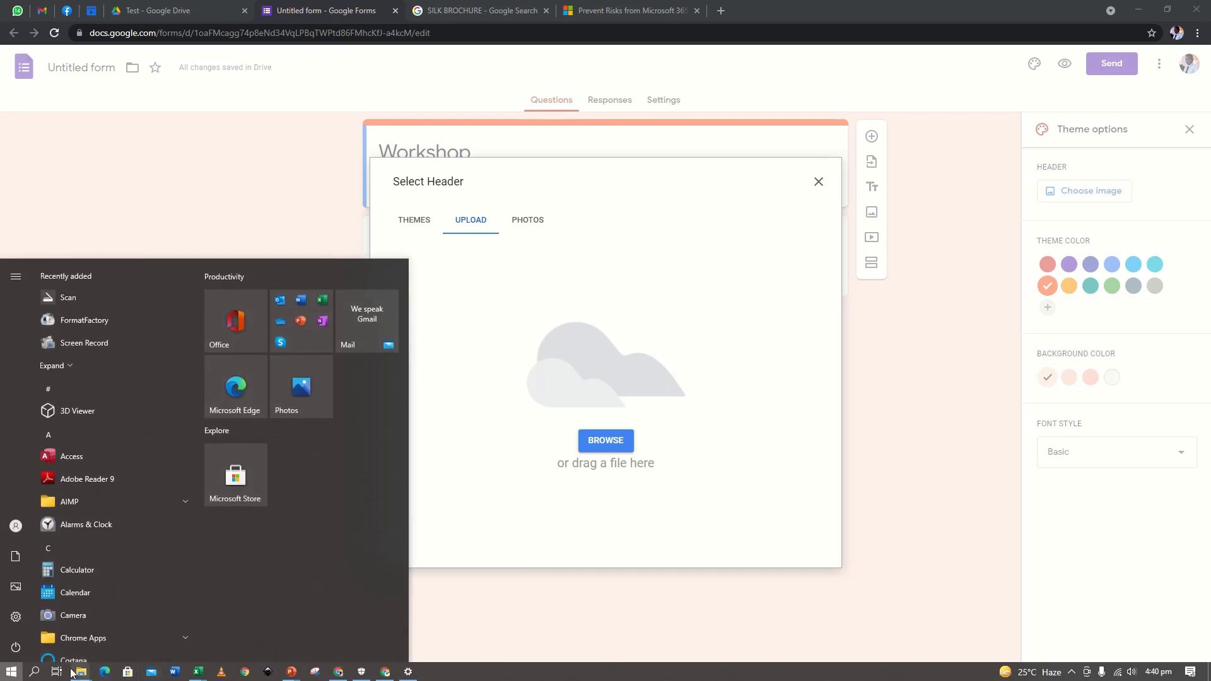
pyautogui.moveTo(81, 670)
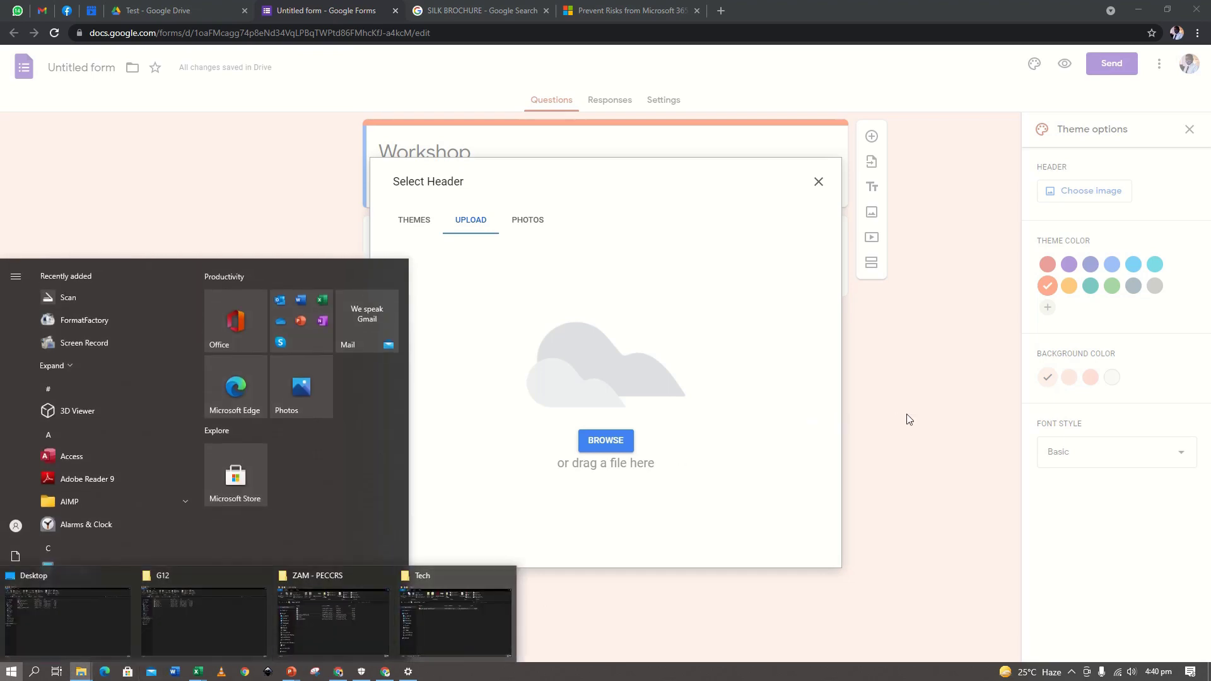
pyautogui.click(909, 416)
# Pick the guitar picture from the themed header images and insert it as the header.
pyautogui.click(537, 221)
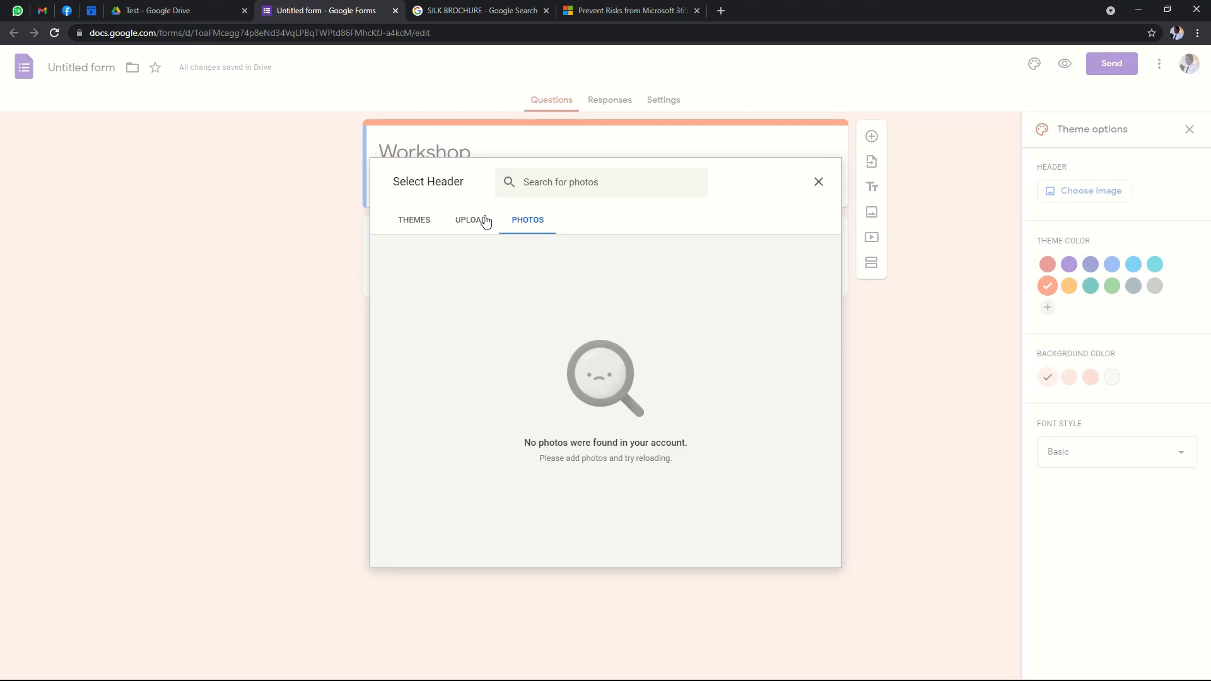
pyautogui.click(470, 222)
pyautogui.click(415, 222)
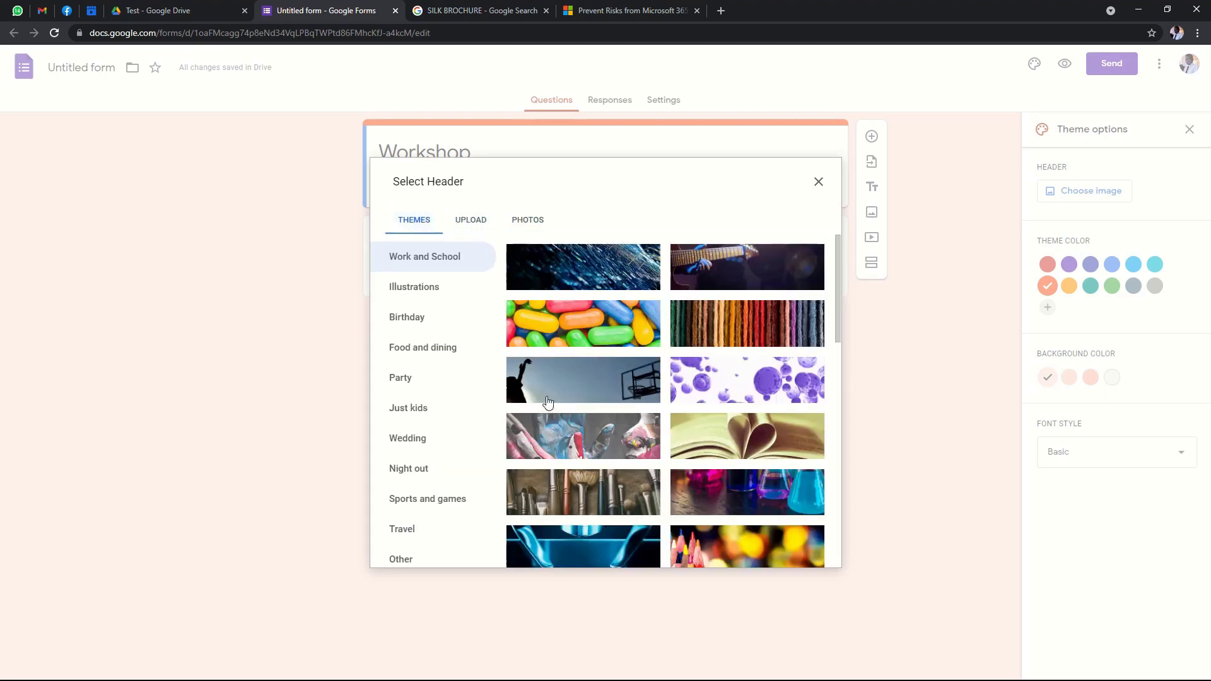
pyautogui.click(581, 388)
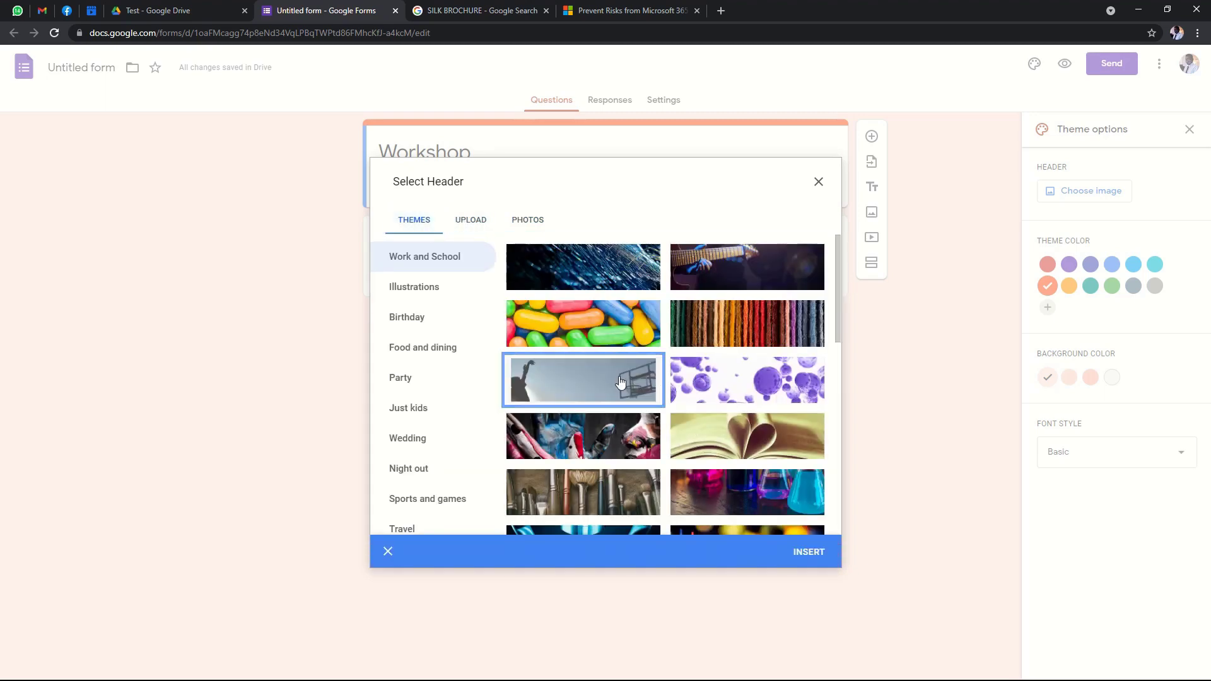
pyautogui.click(584, 267)
pyautogui.click(748, 267)
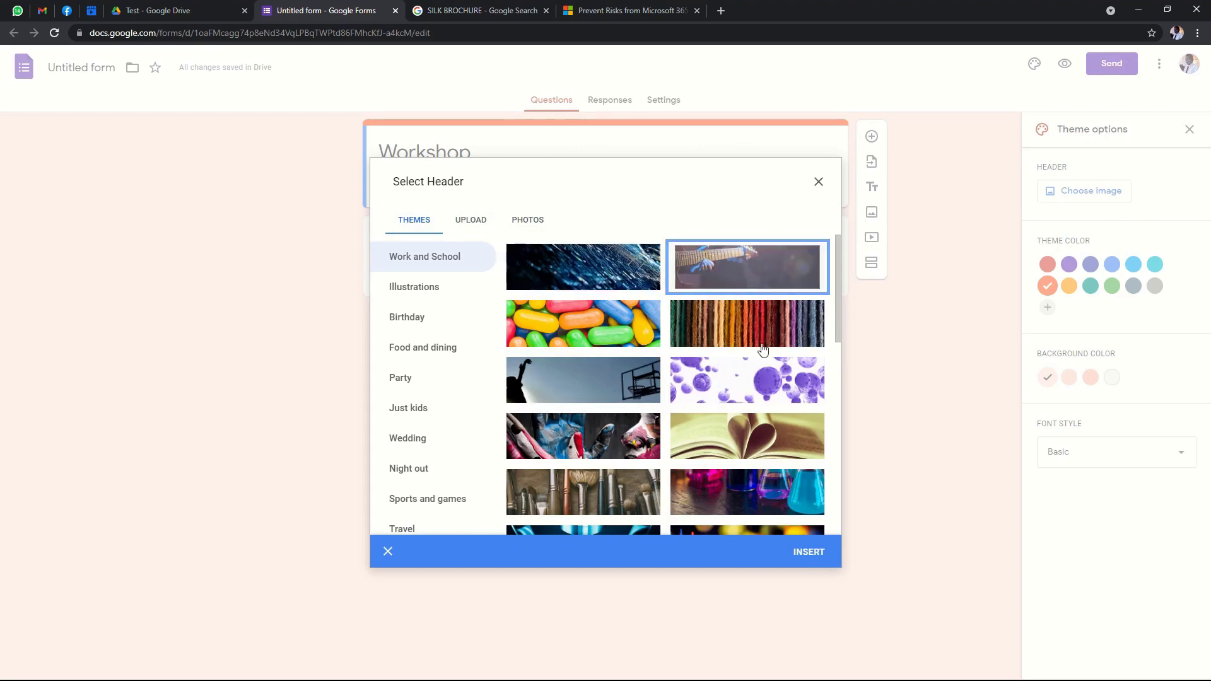
pyautogui.click(809, 552)
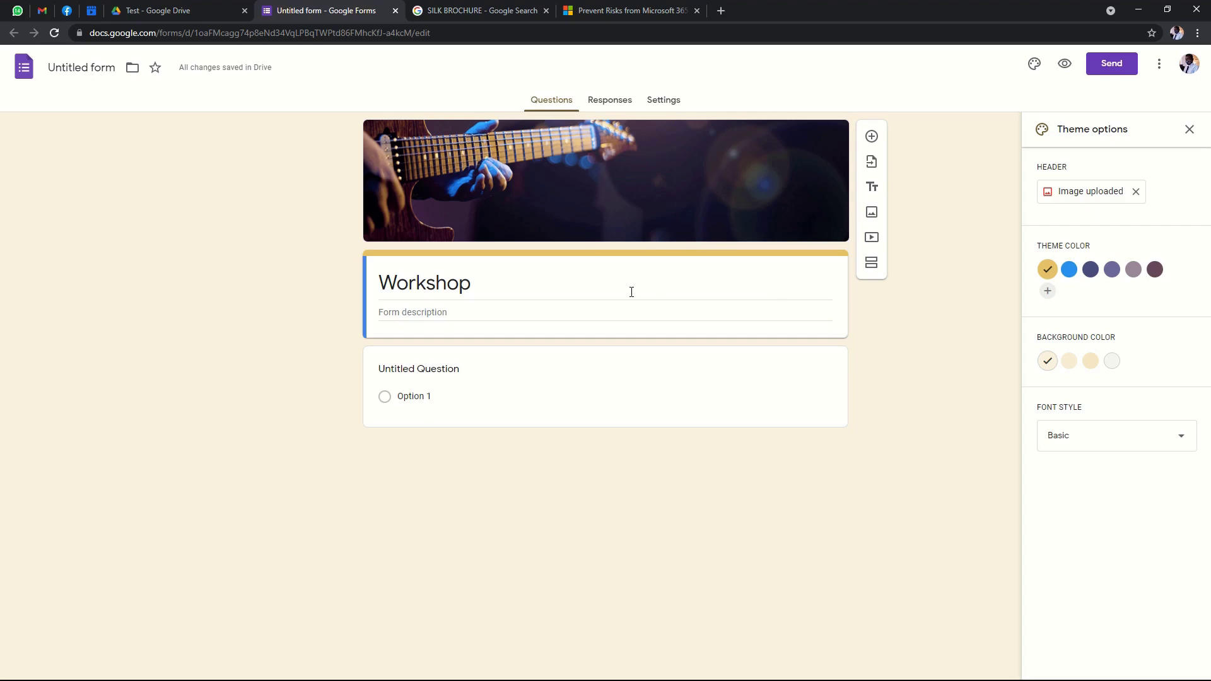
# Add 'Music' before Workshop so the title reads 'Music Workshop'.
pyautogui.click(489, 281)
pyautogui.click(377, 282)
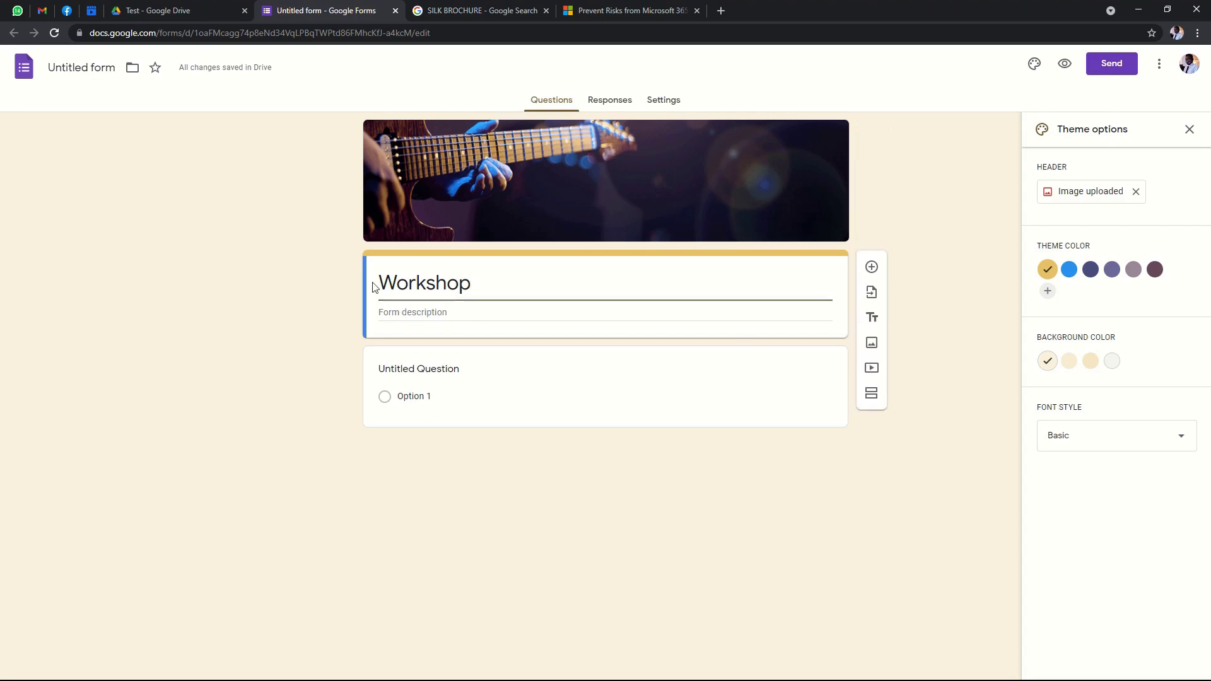
pyautogui.write('Music')
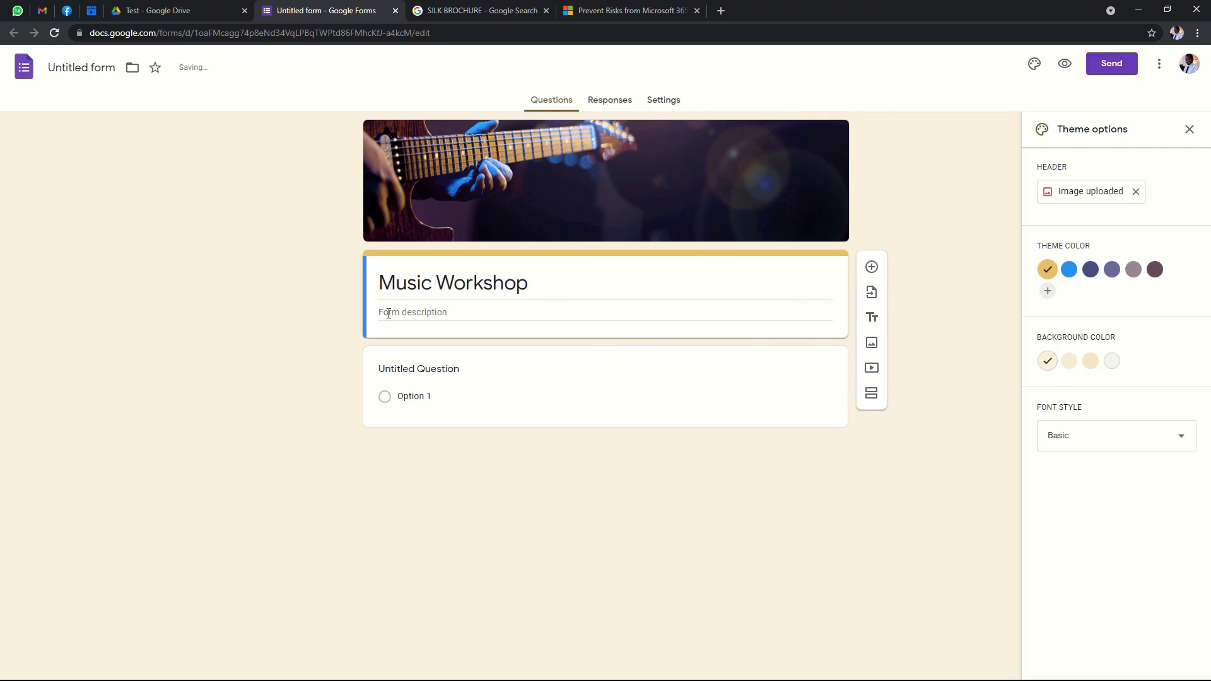
# Add the description 'This form is collecting applicants information'.
pyautogui.click(495, 307)
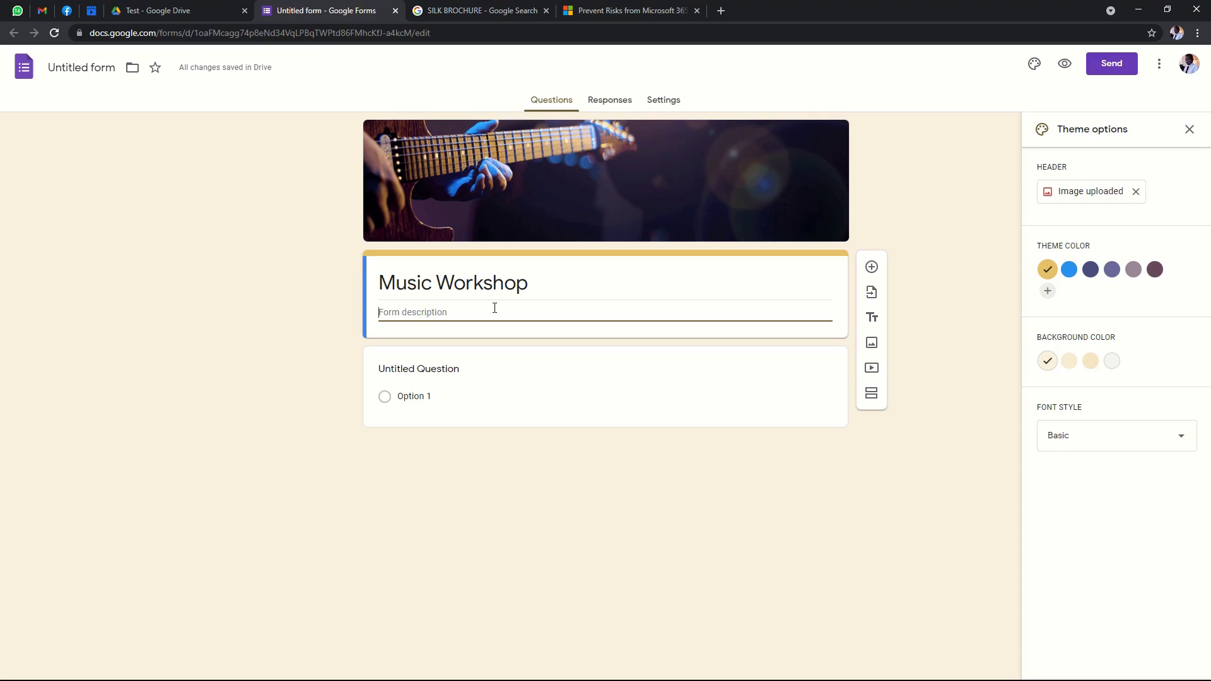
pyautogui.write('This')
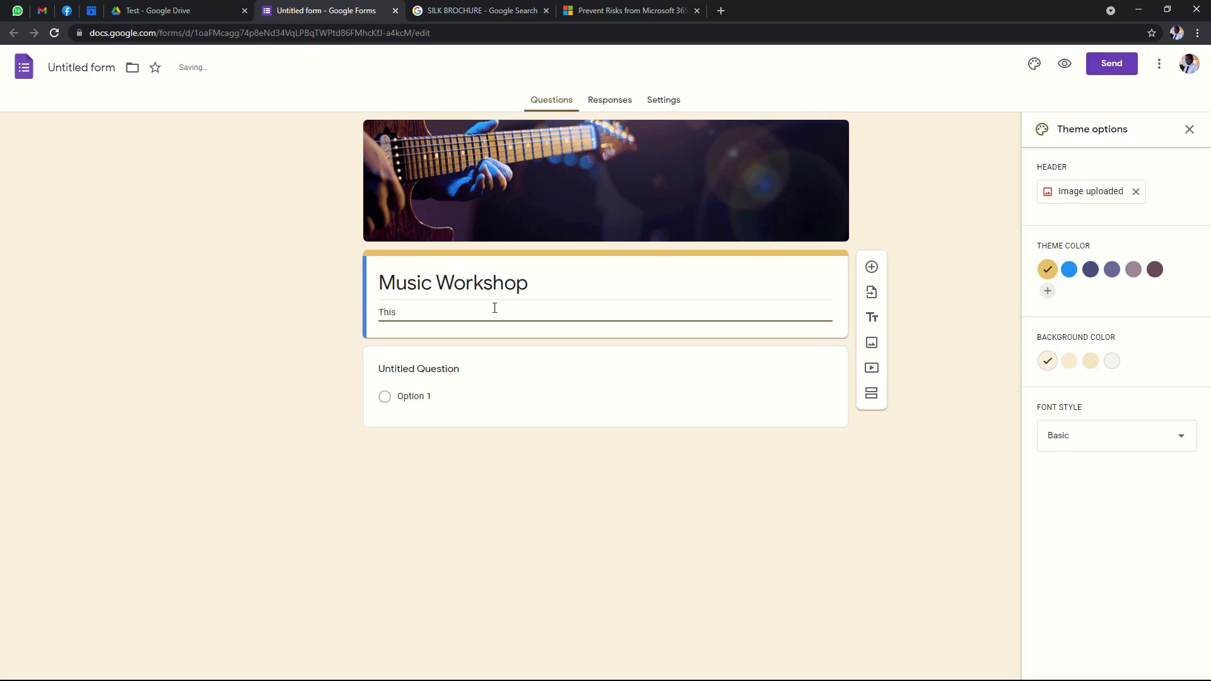
pyautogui.write(' form is collecting applicants informa')
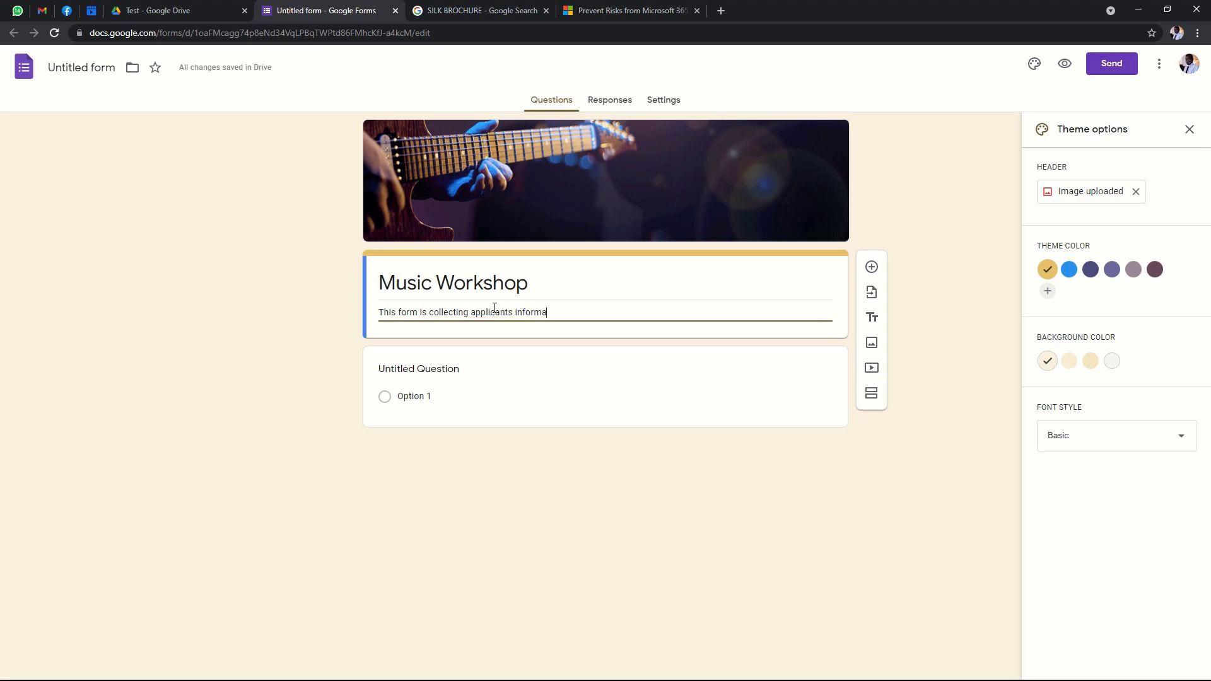
pyautogui.write('tion.')
pyautogui.click(292, 265)
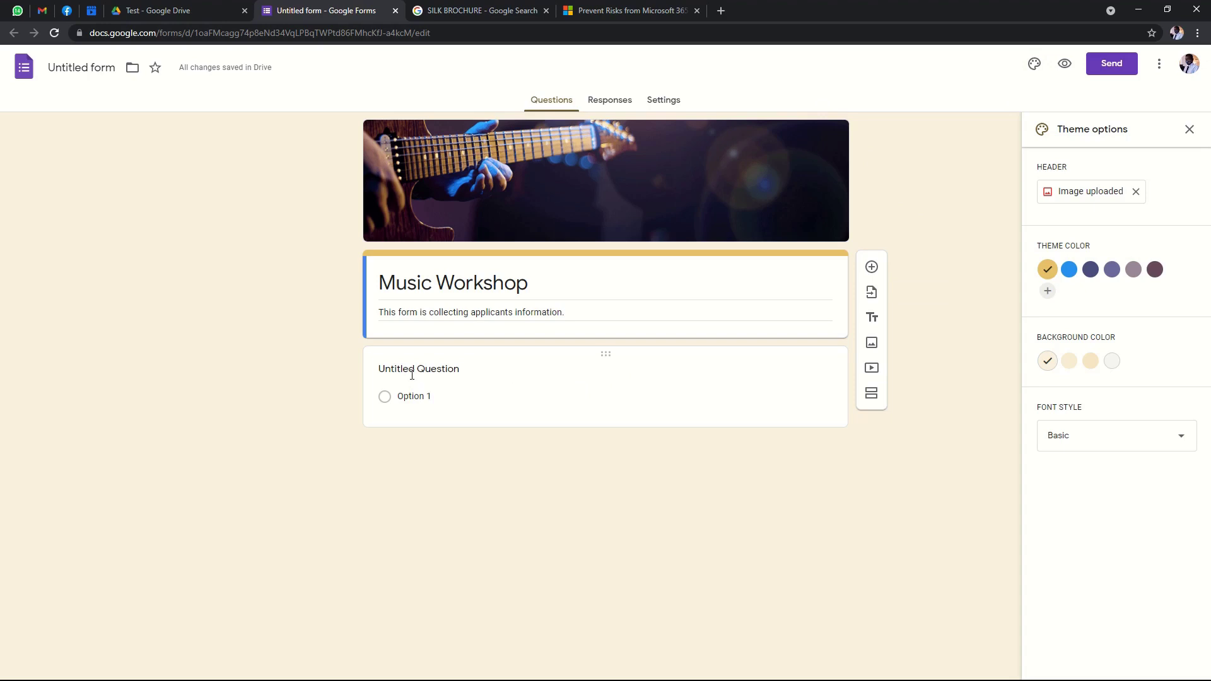
# Open the form's Settings tab.
pyautogui.click(511, 386)
pyautogui.click(472, 379)
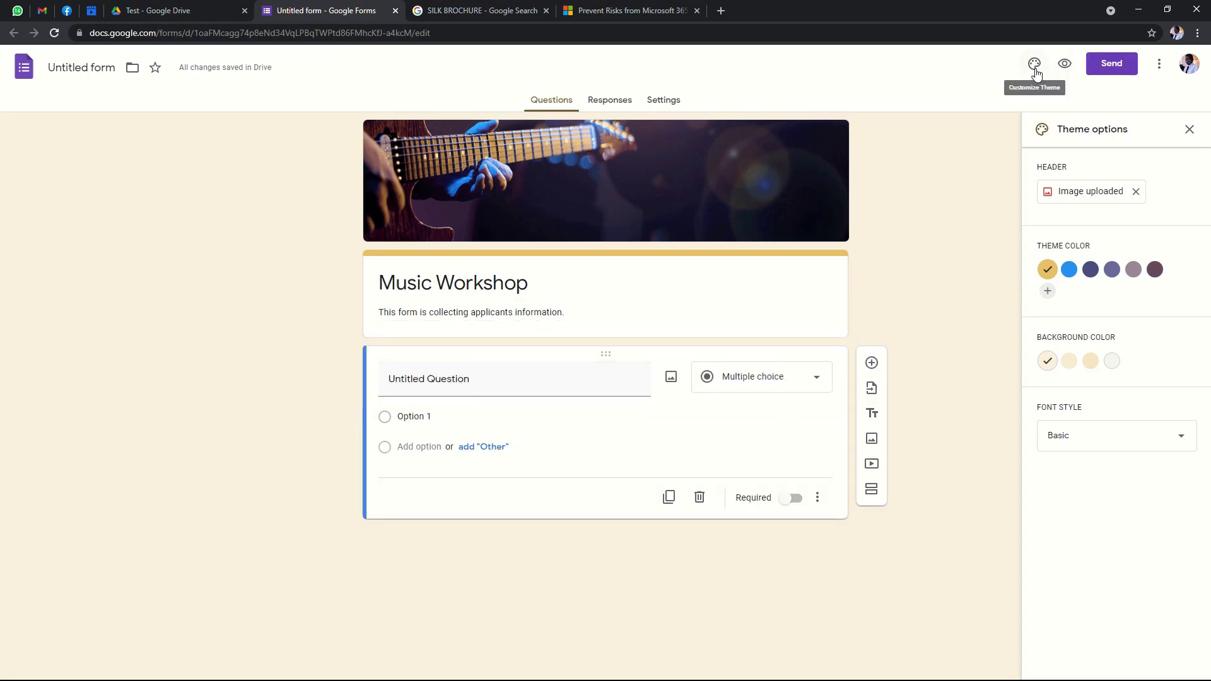
pyautogui.click(663, 99)
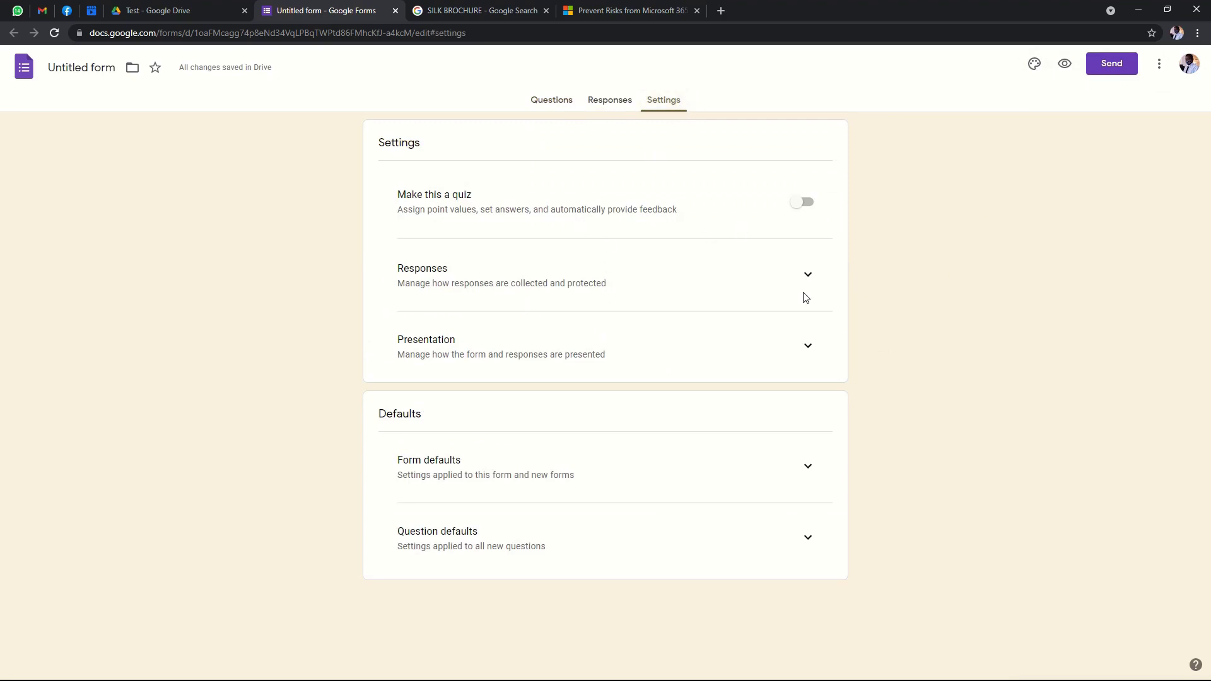
# Collect email addresses and always send responders a copy of their response.
pyautogui.click(808, 276)
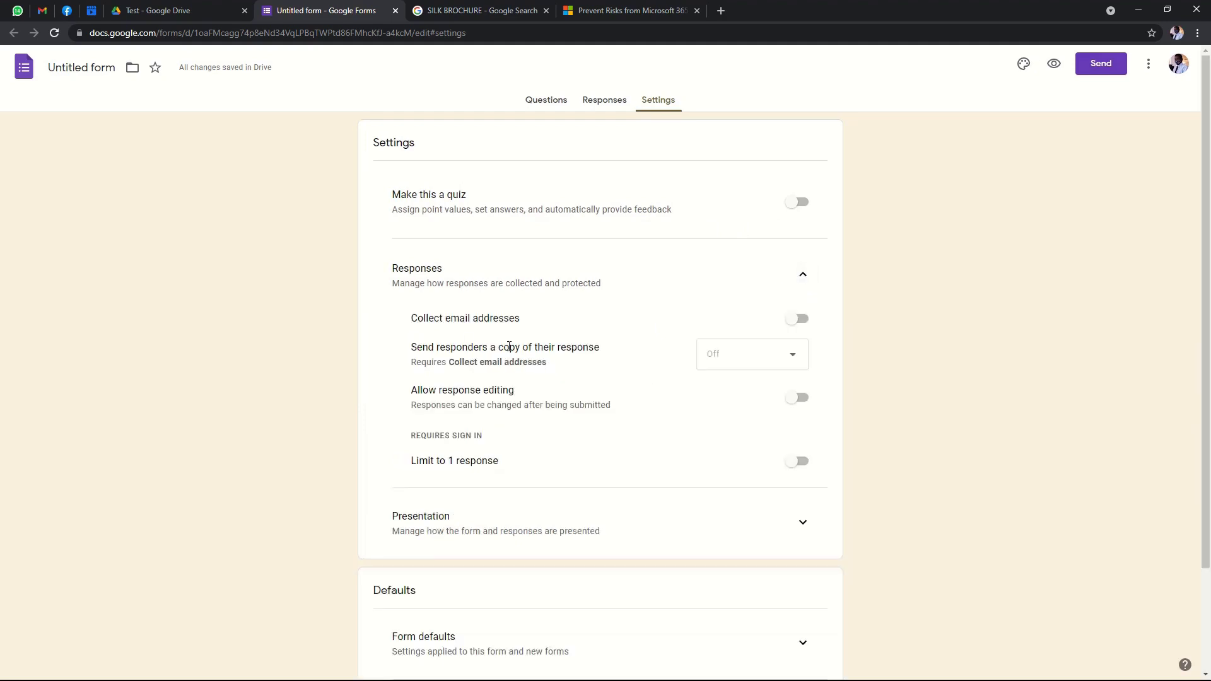
pyautogui.click(798, 319)
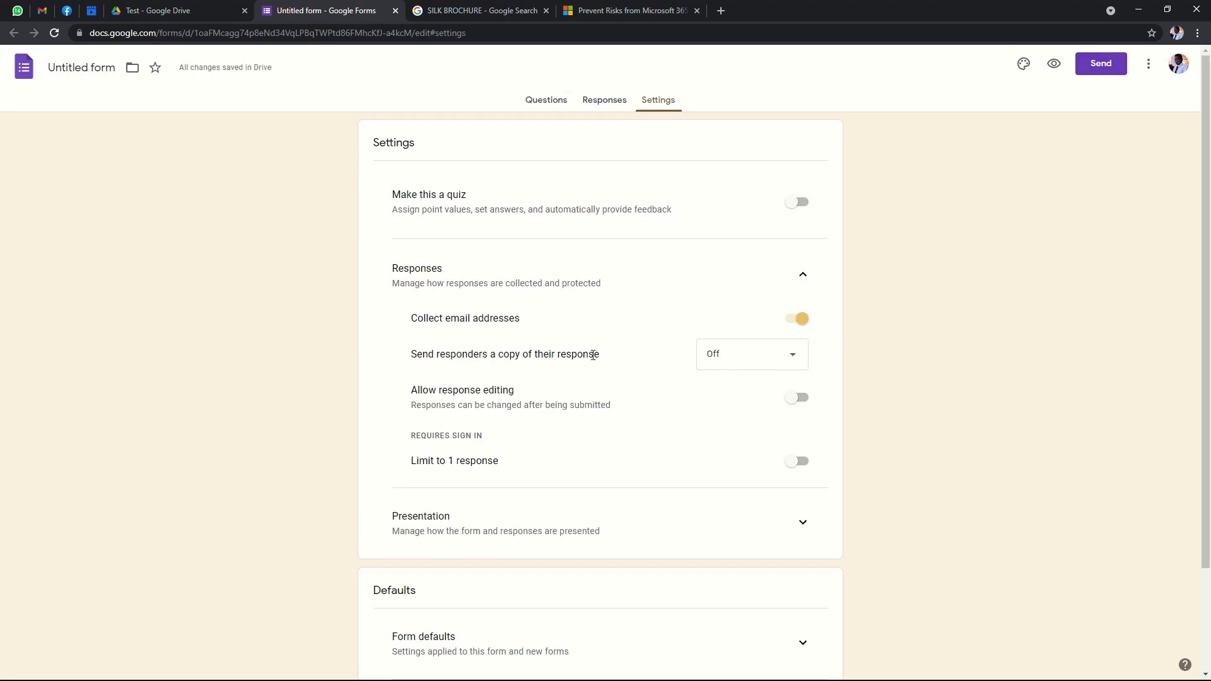
pyautogui.click(793, 356)
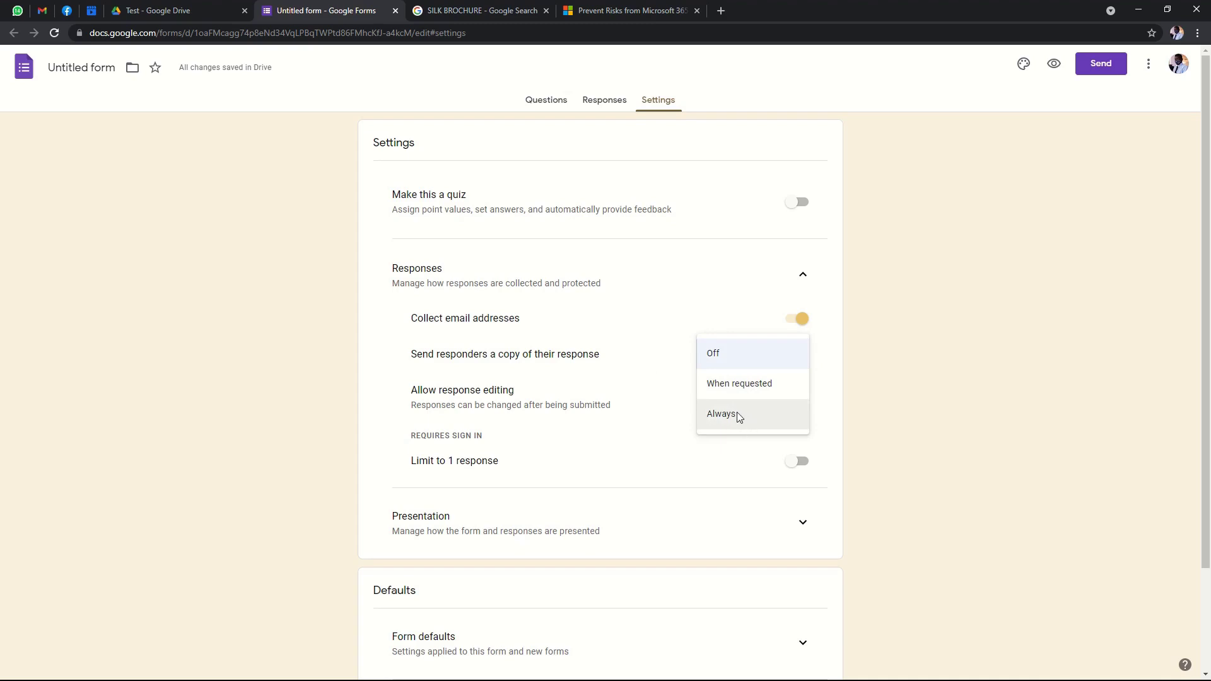
pyautogui.click(737, 412)
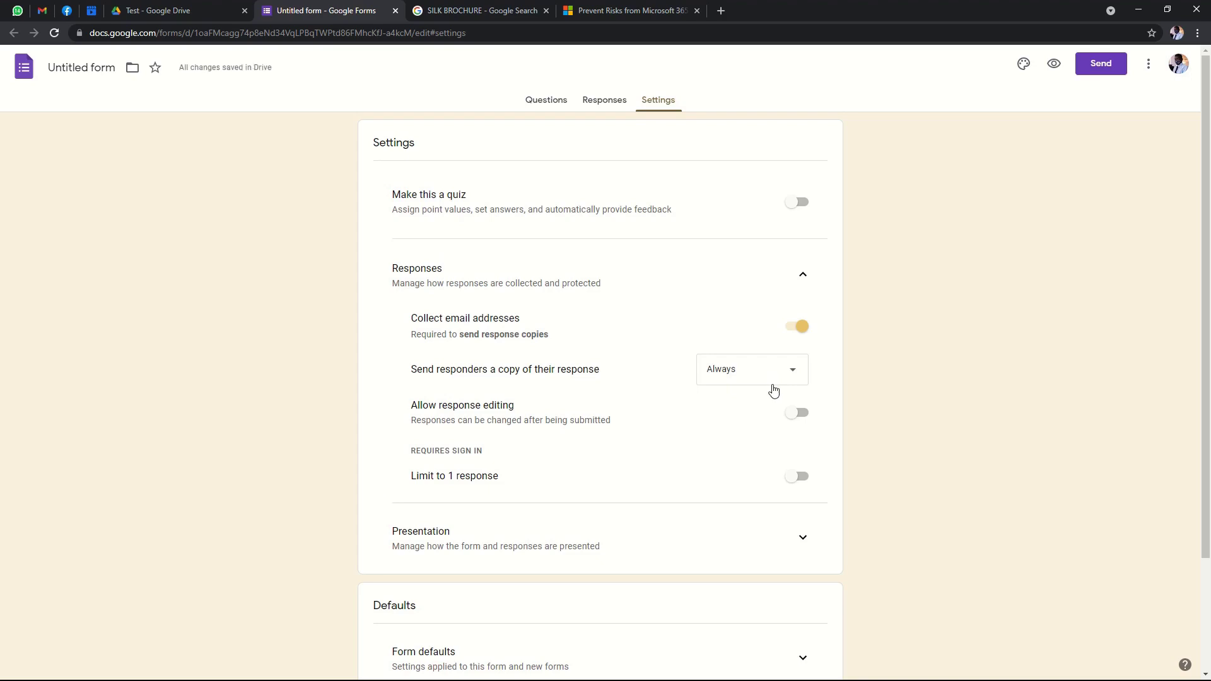
# Turn on 'Allow response editing' and 'Limit to 1 response', then collapse Responses.
pyautogui.scroll(-2, 915, 425)
pyautogui.scroll(-1, 915, 425)
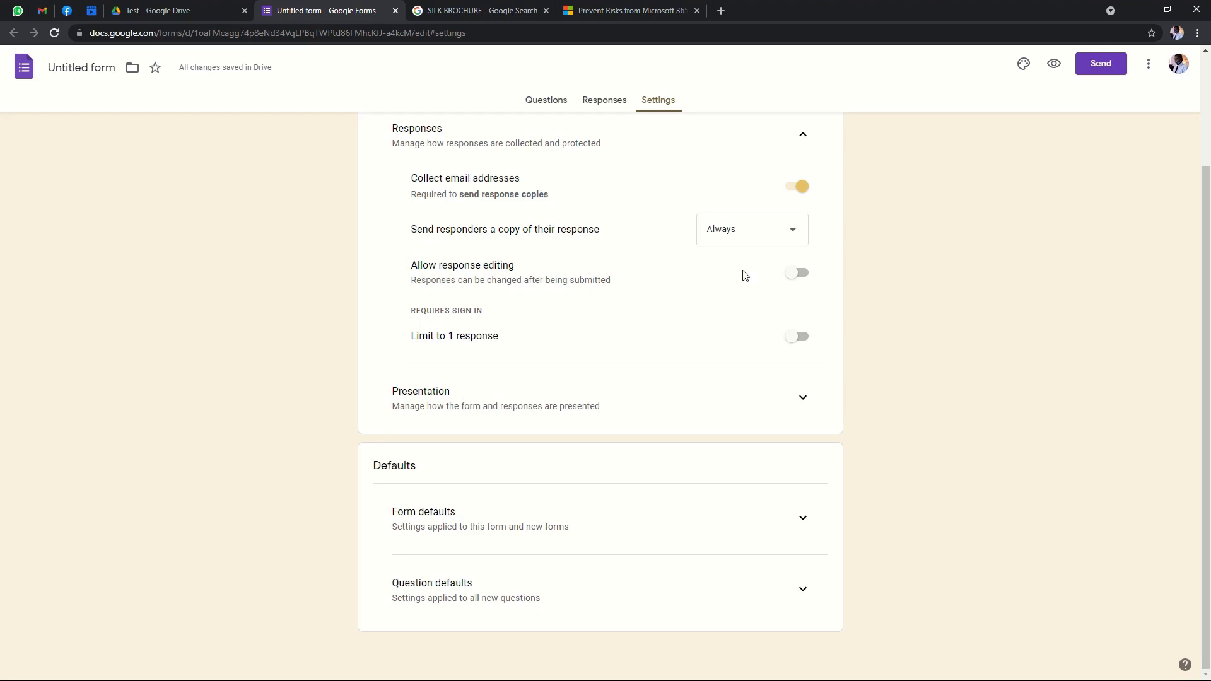
pyautogui.click(797, 273)
pyautogui.scroll(1, 472, 276)
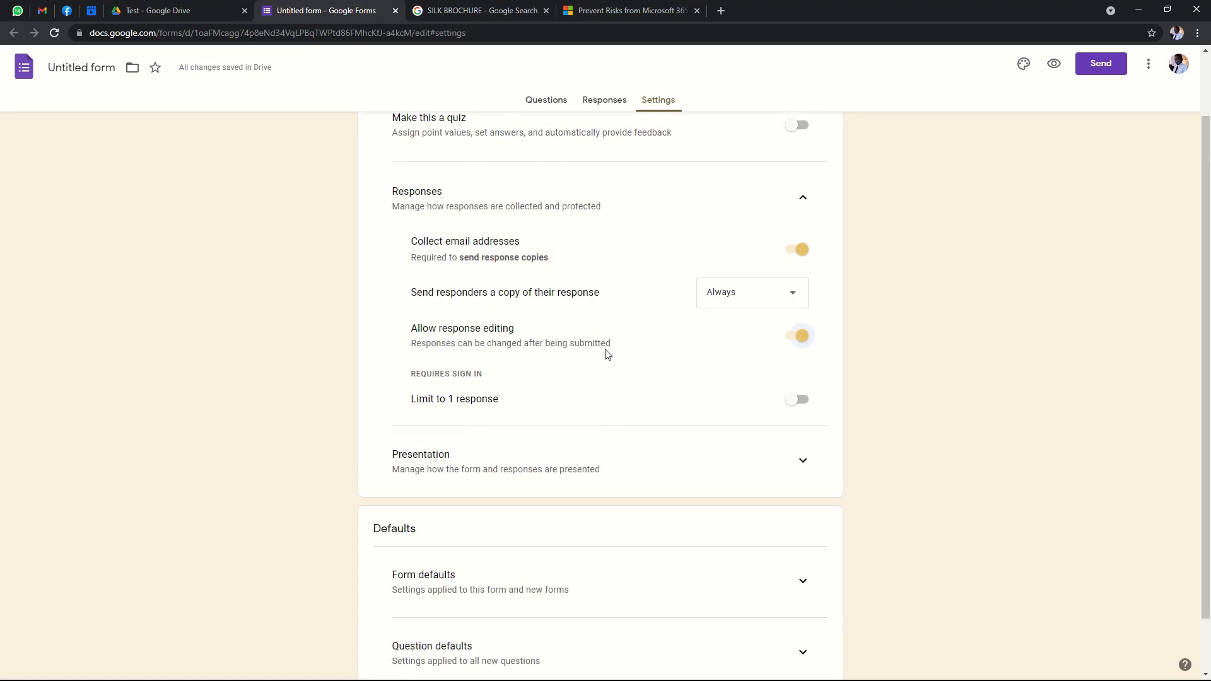
pyautogui.scroll(-1, 887, 362)
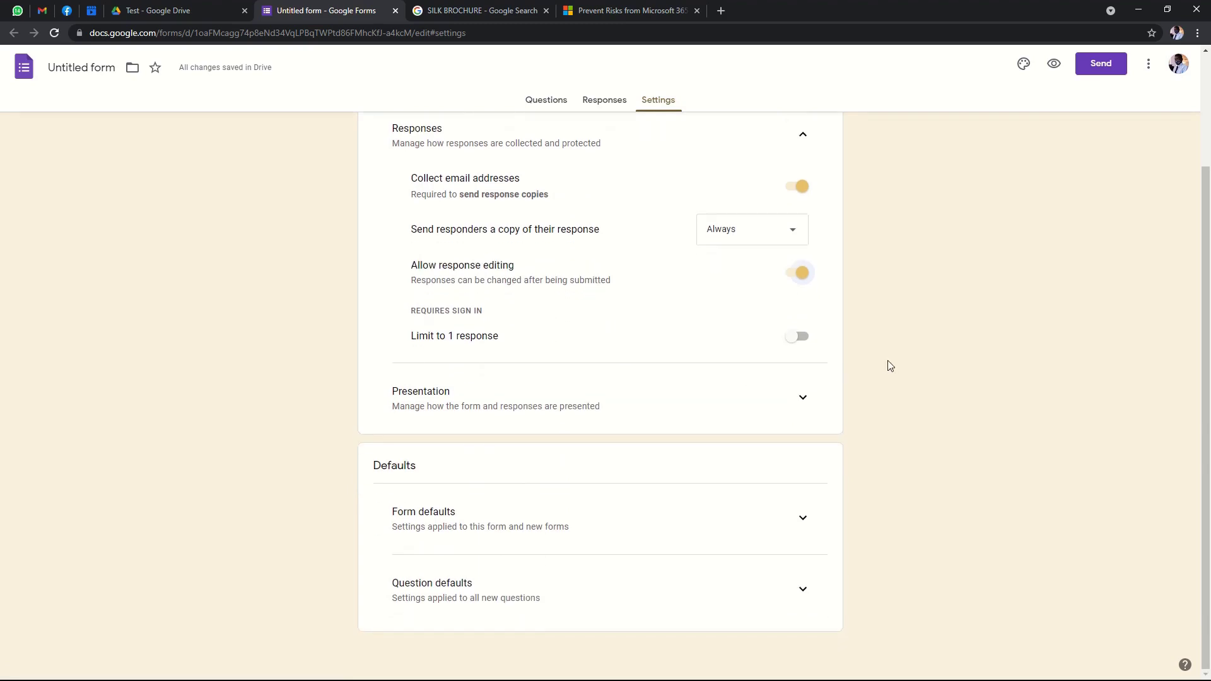
pyautogui.click(797, 337)
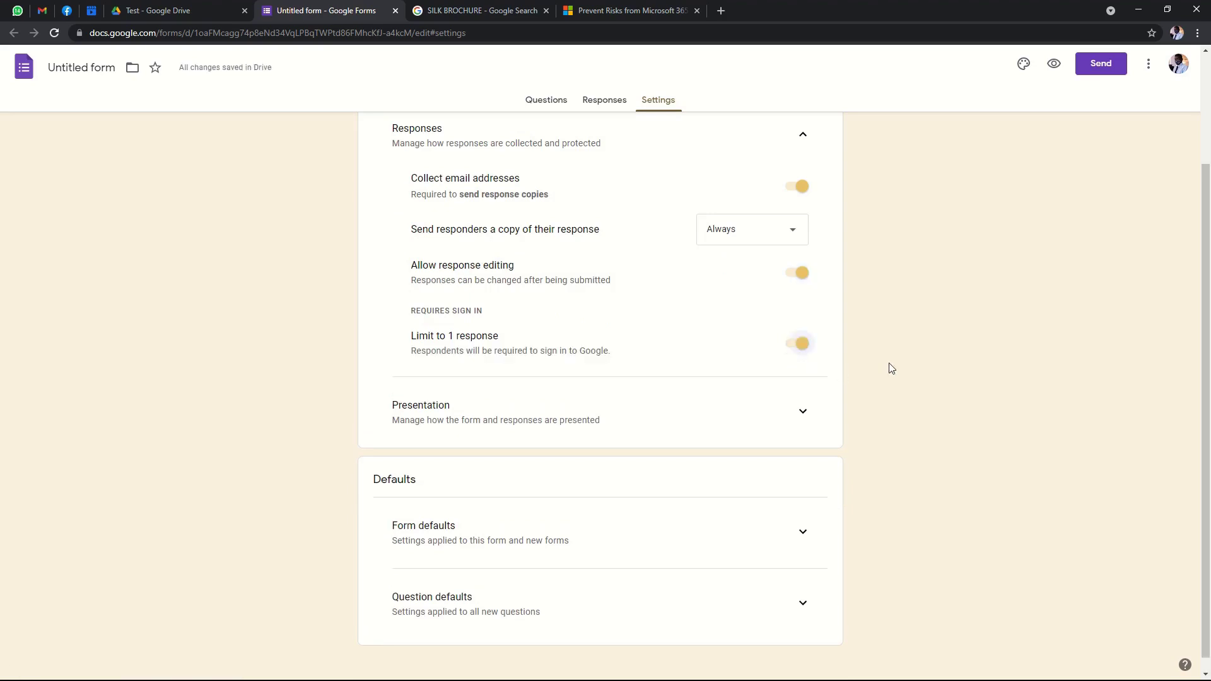
pyautogui.scroll(2, 891, 368)
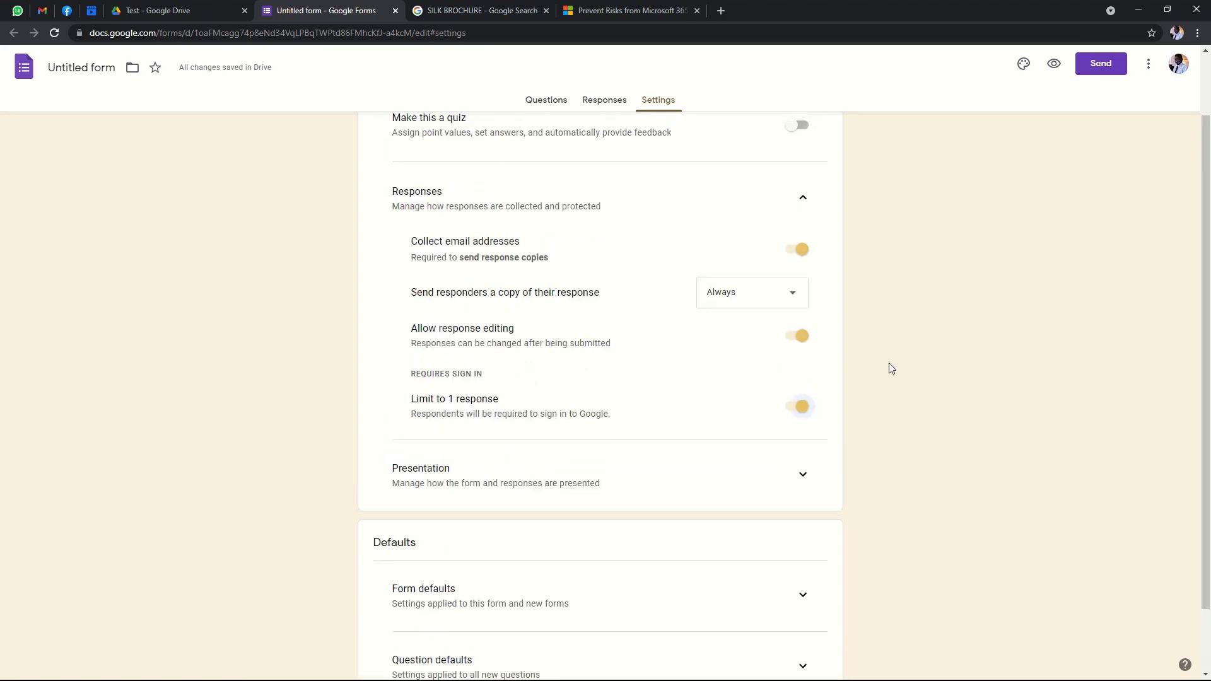
pyautogui.scroll(-1, 892, 369)
pyautogui.scroll(-1, 889, 368)
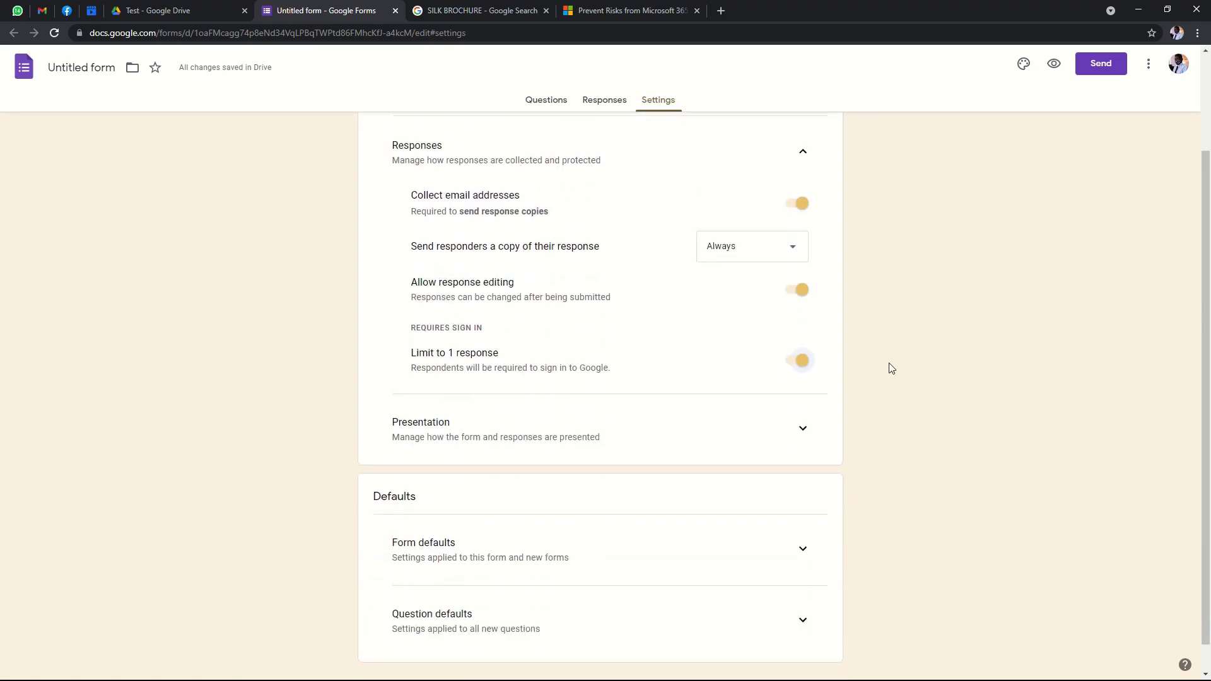
pyautogui.scroll(2, 889, 368)
pyautogui.click(805, 275)
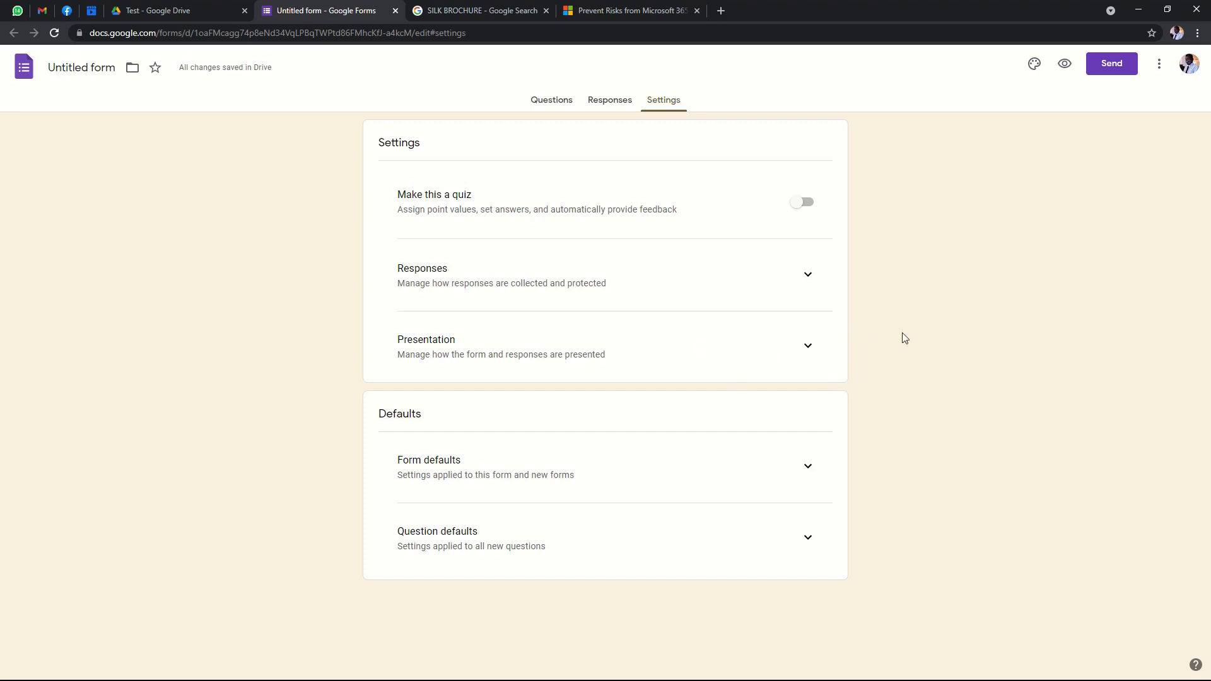
# Turn on 'Show progress bar' under Presentation, leaving question shuffling off.
pyautogui.click(808, 346)
pyautogui.scroll(-3, 959, 381)
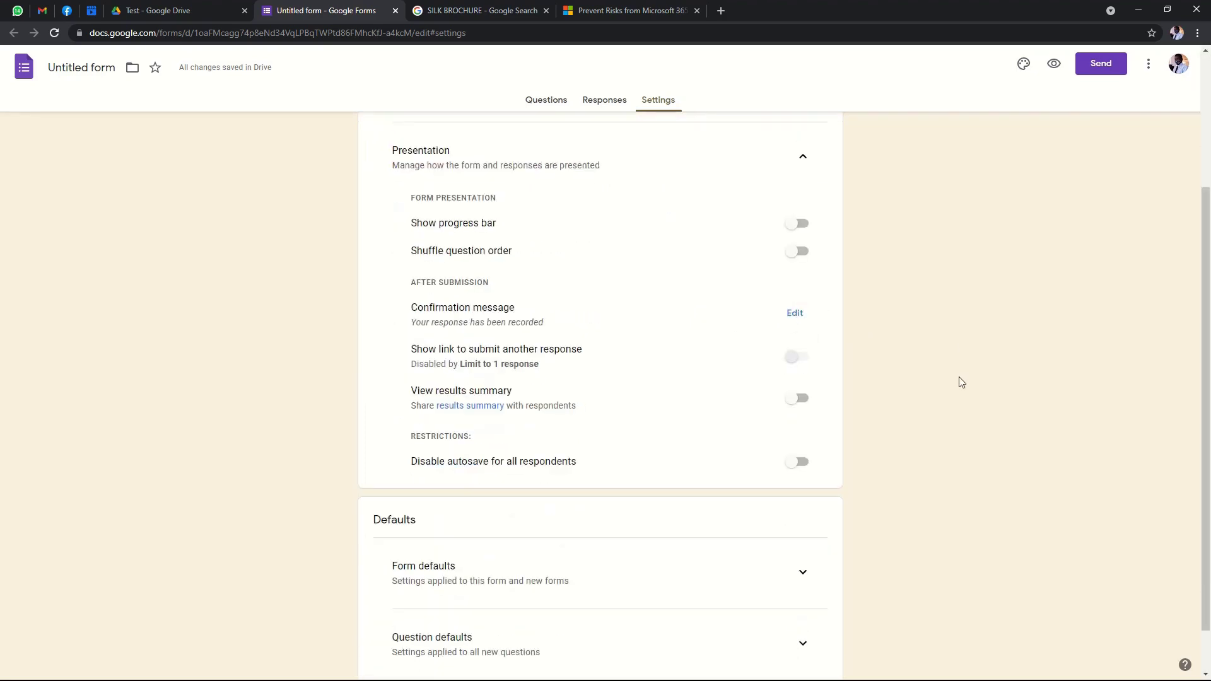
pyautogui.scroll(1, 959, 381)
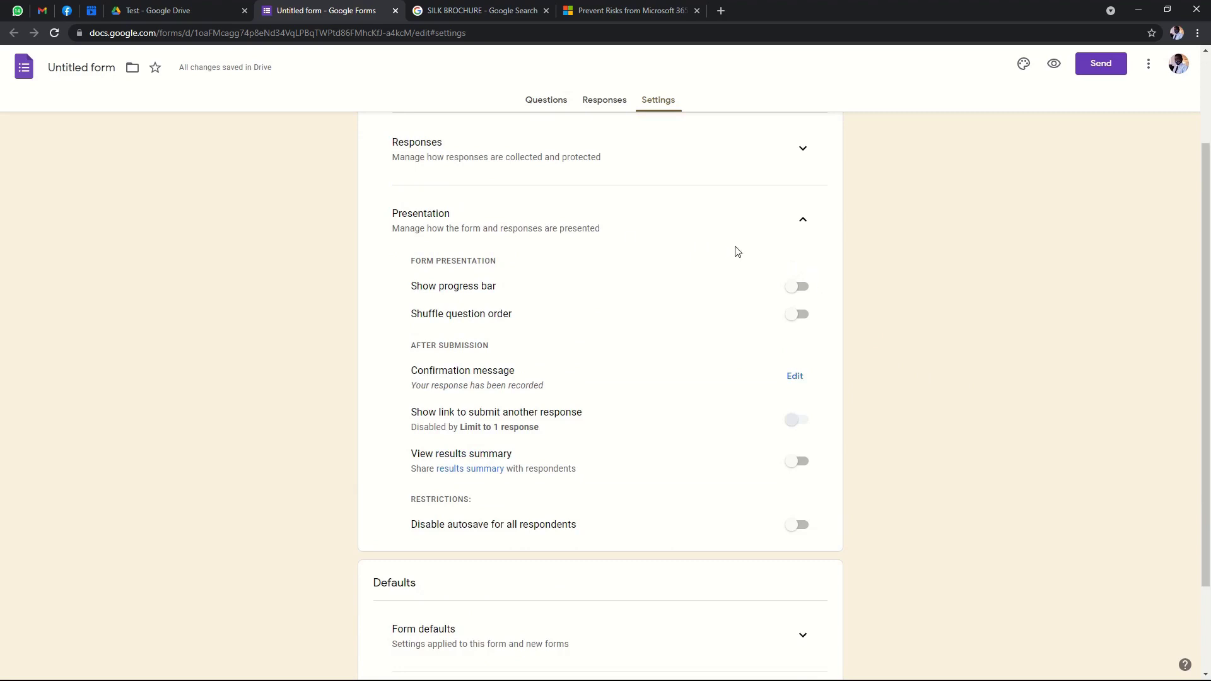
pyautogui.click(797, 287)
pyautogui.scroll(-1, 748, 455)
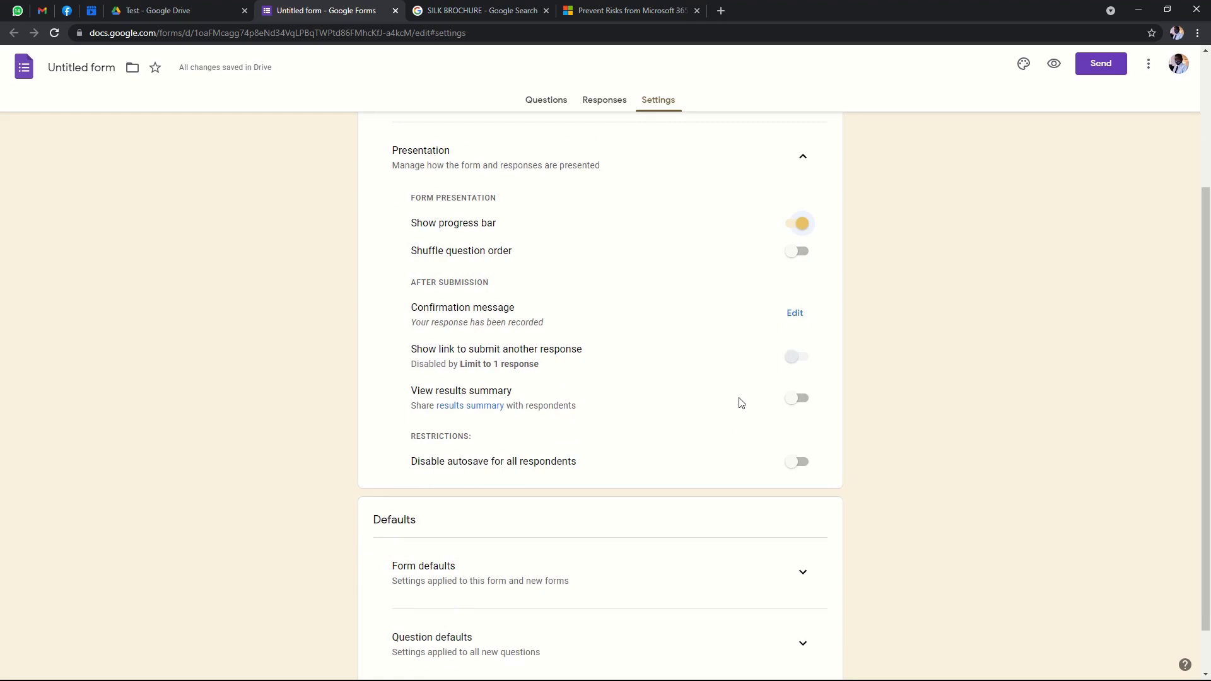
pyautogui.scroll(1, 642, 384)
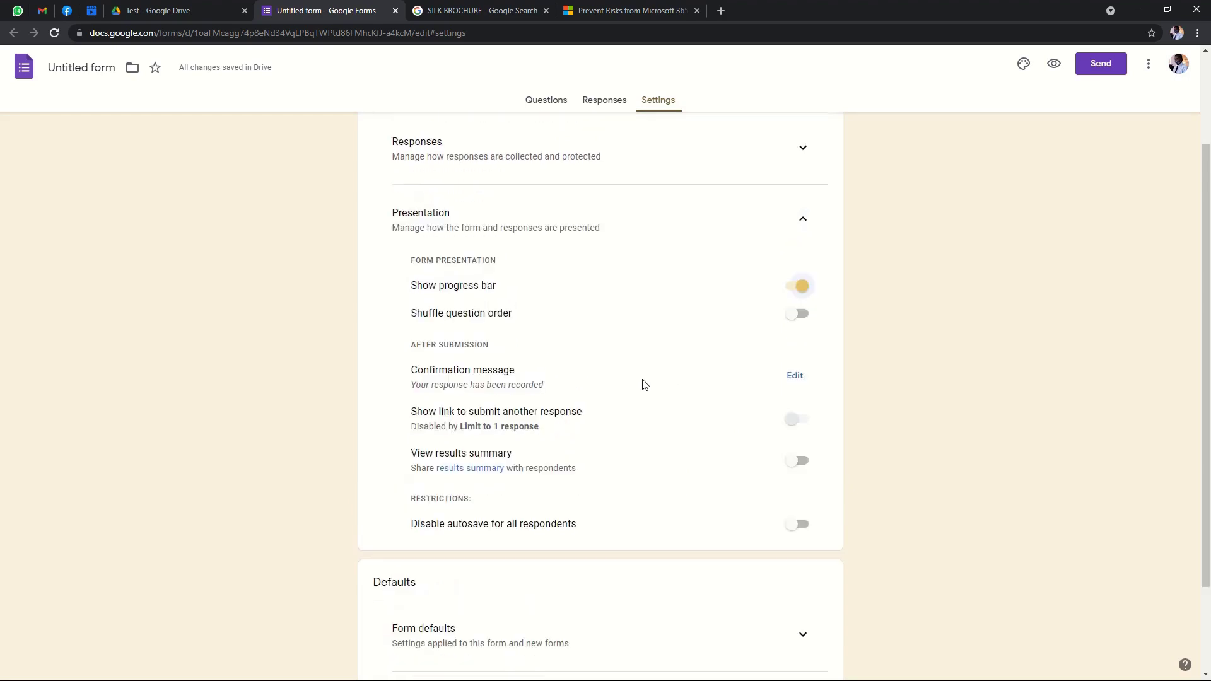
pyautogui.scroll(-1, 643, 382)
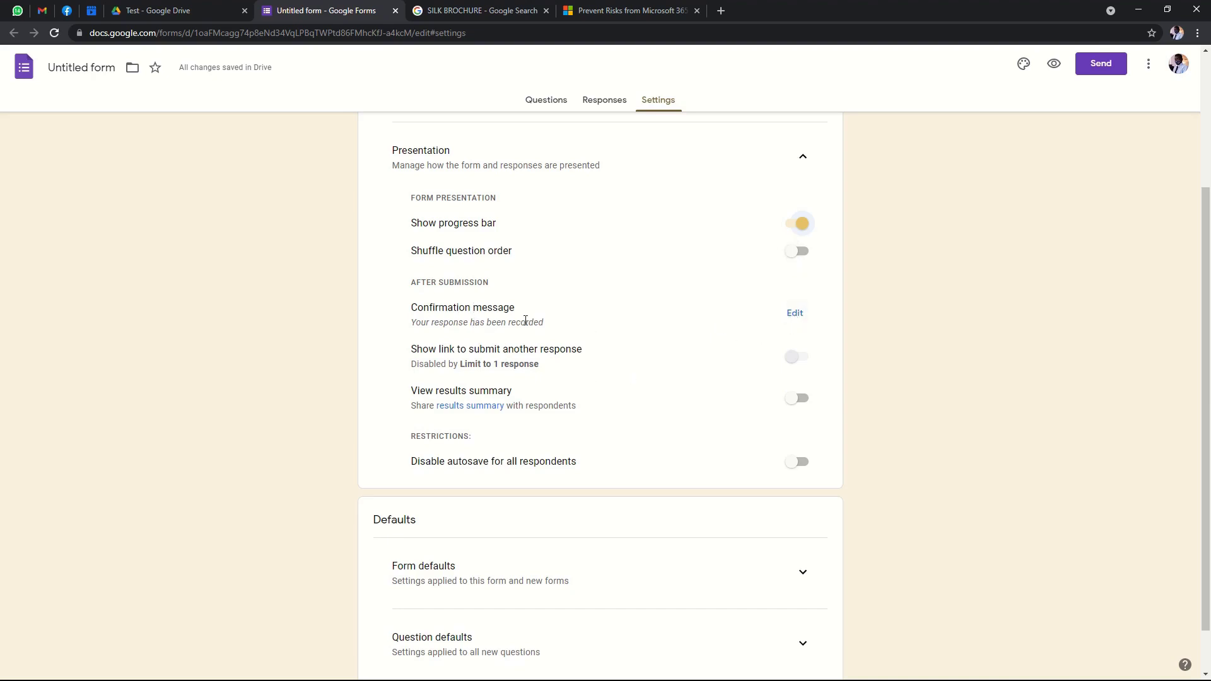
# Set the confirmation message to 'Congratulations your application is successful.' and save it.
pyautogui.click(798, 317)
pyautogui.click(541, 321)
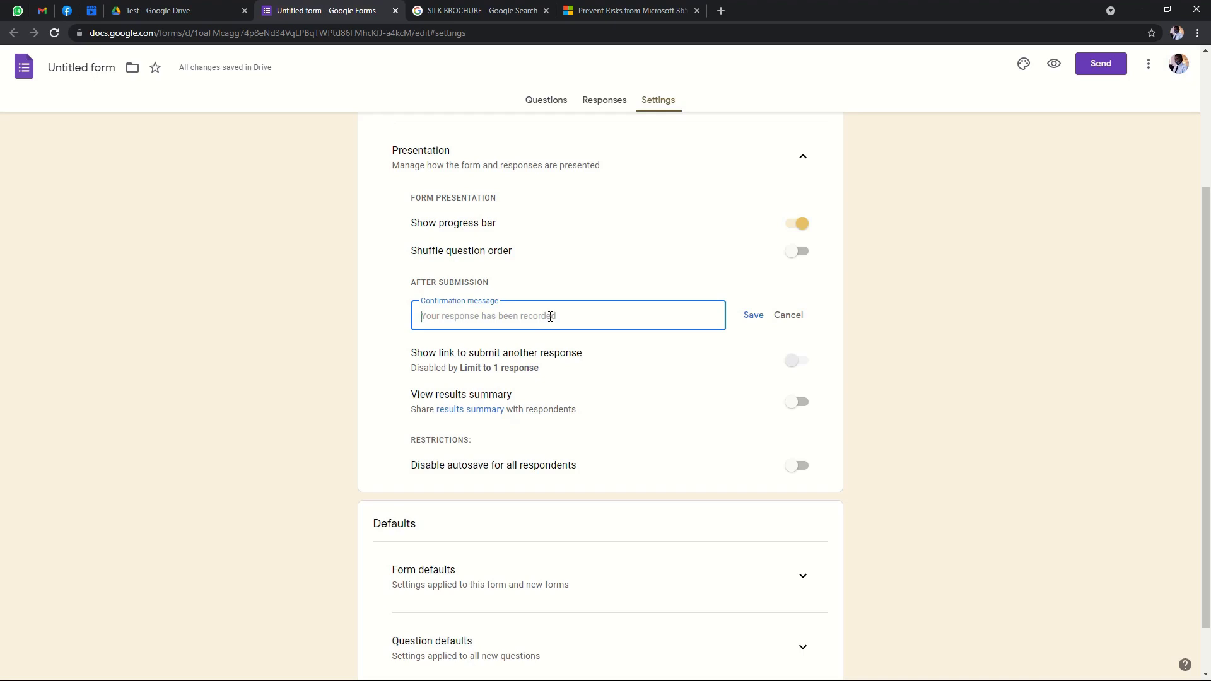
pyautogui.write('congratulations your application wa')
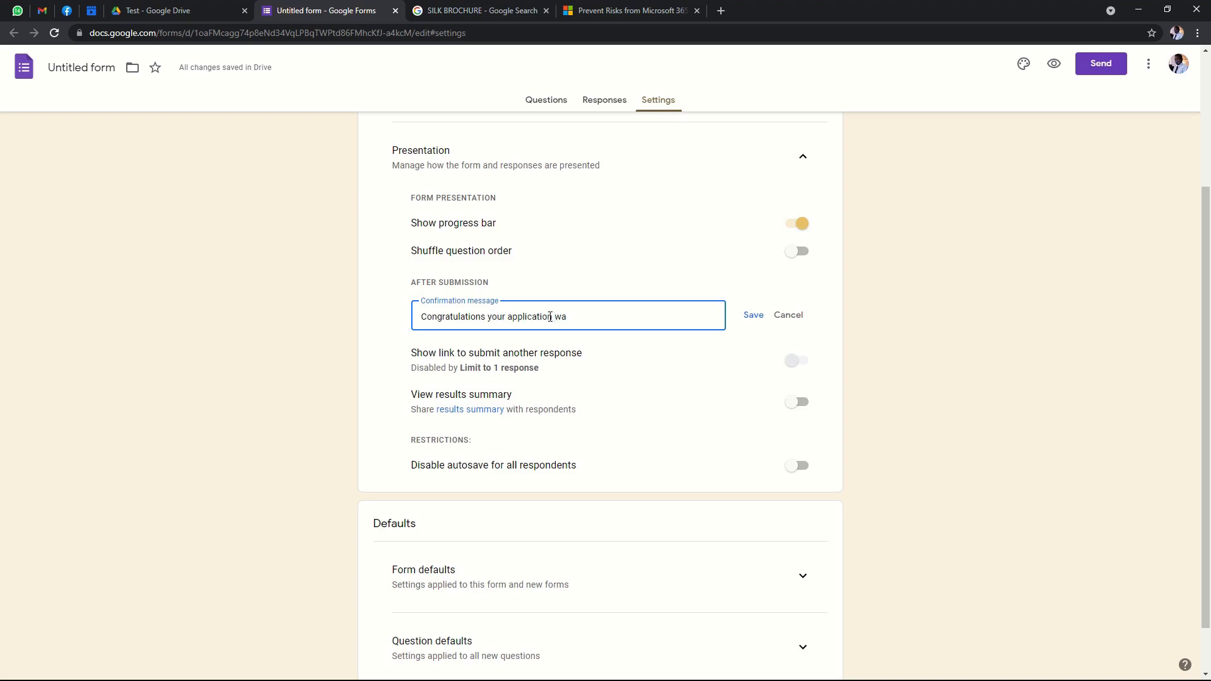
pyautogui.press('BackSpace')
pyautogui.press('BackSpace')
pyautogui.write('is succe')
pyautogui.click(594, 322)
pyautogui.write('s')
pyautogui.click(748, 316)
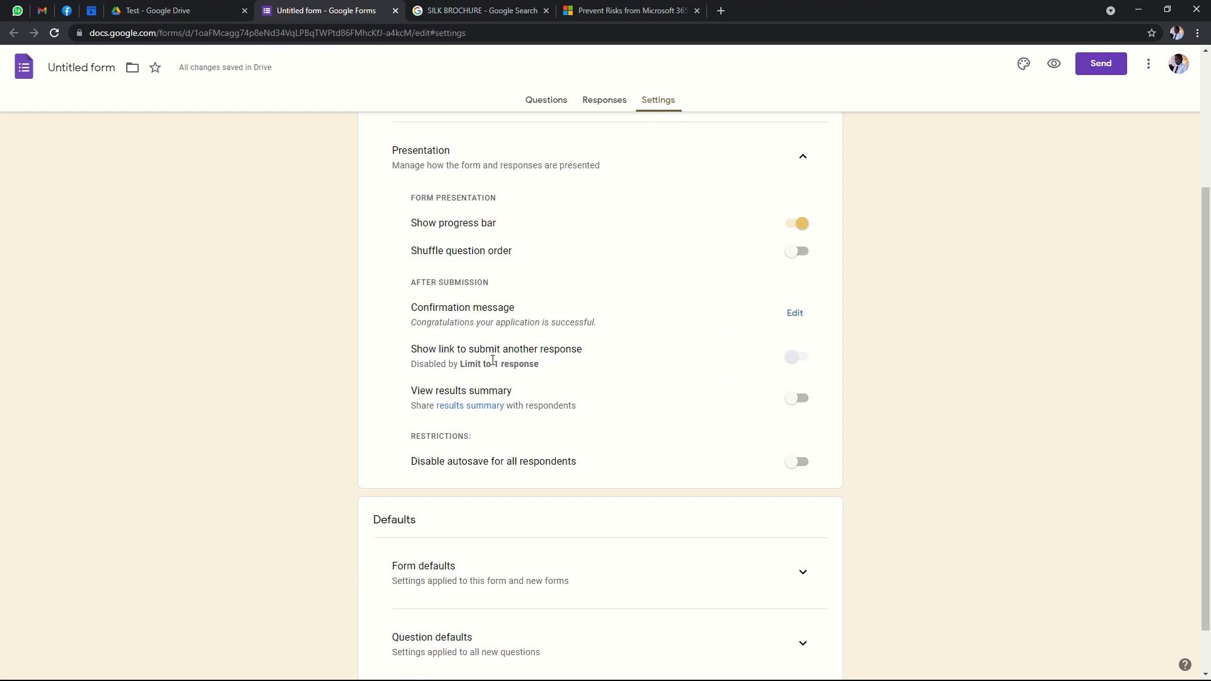
pyautogui.scroll(-2, 562, 356)
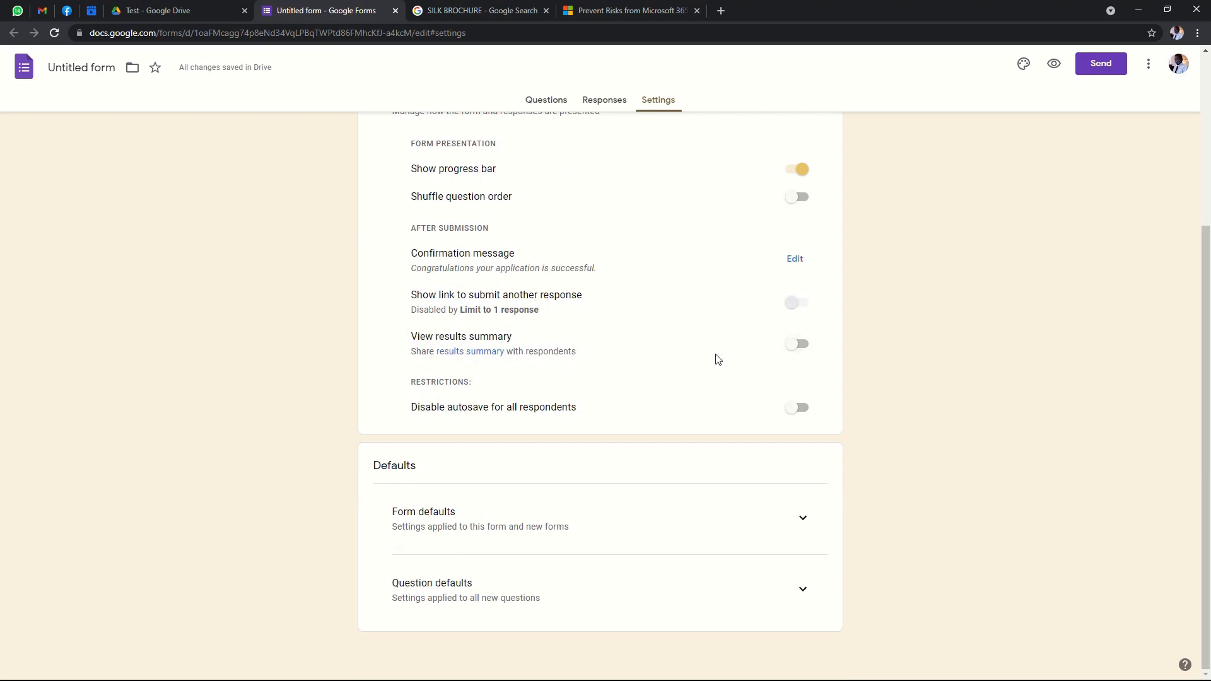
pyautogui.scroll(4, 638, 366)
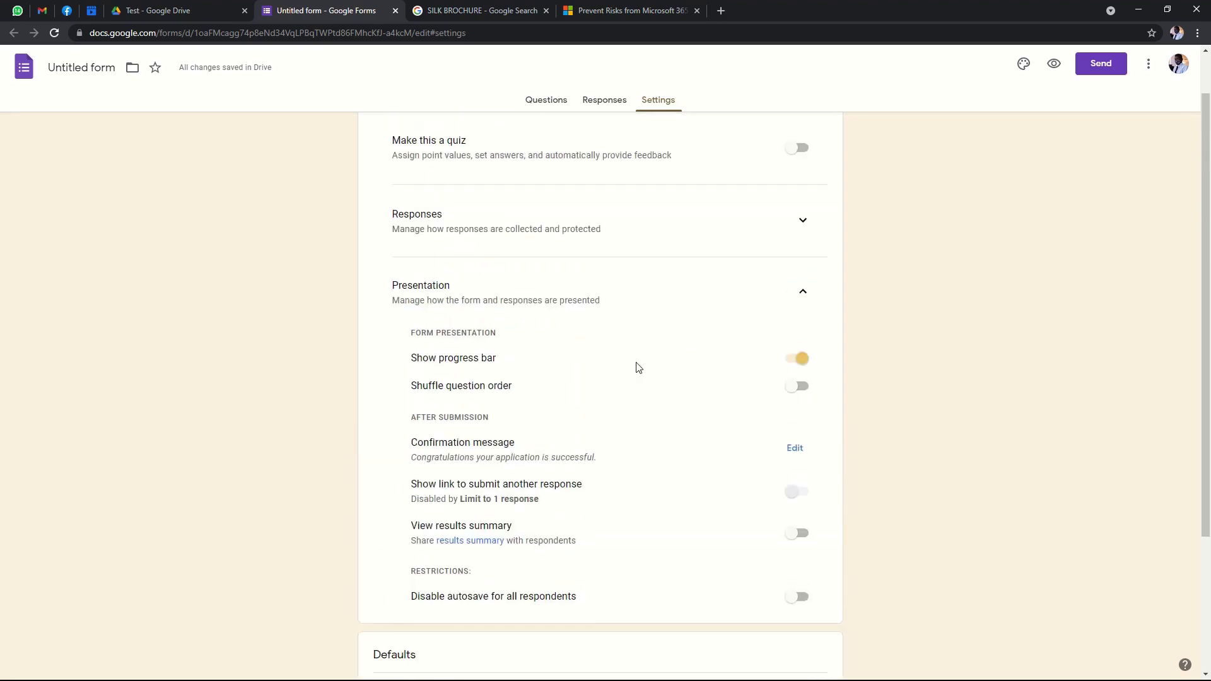
pyautogui.scroll(-1, 638, 367)
pyautogui.scroll(-3, 637, 367)
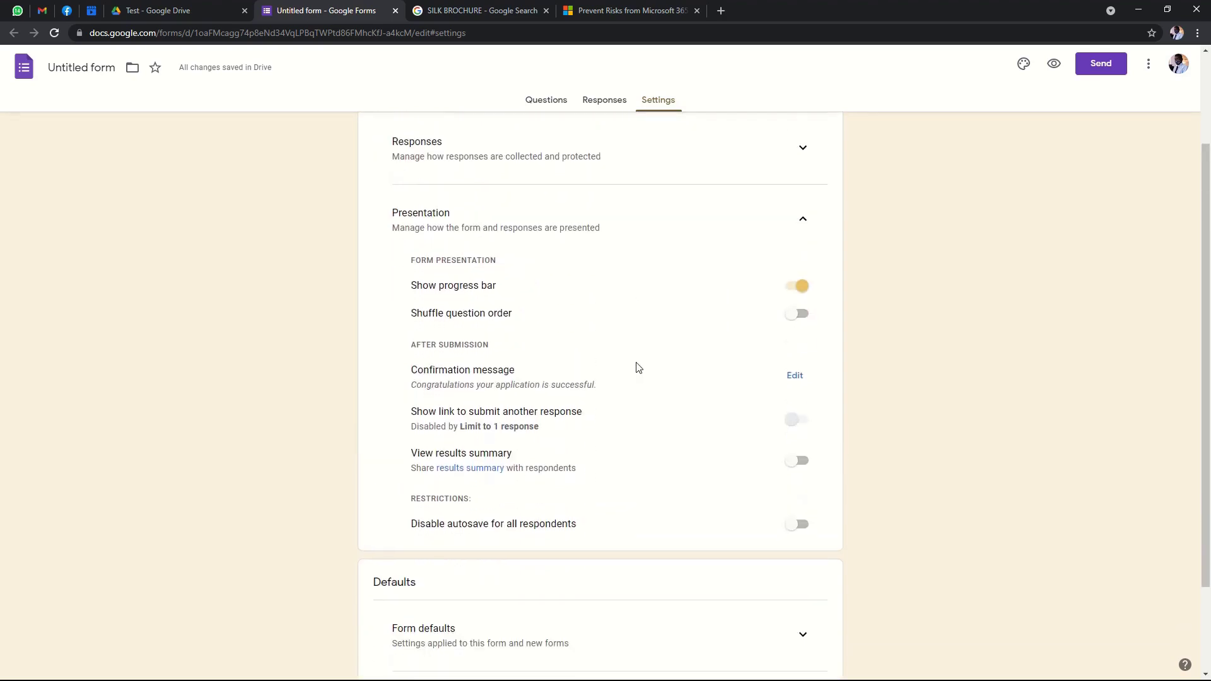
pyautogui.scroll(2, 638, 367)
pyautogui.scroll(1, 639, 368)
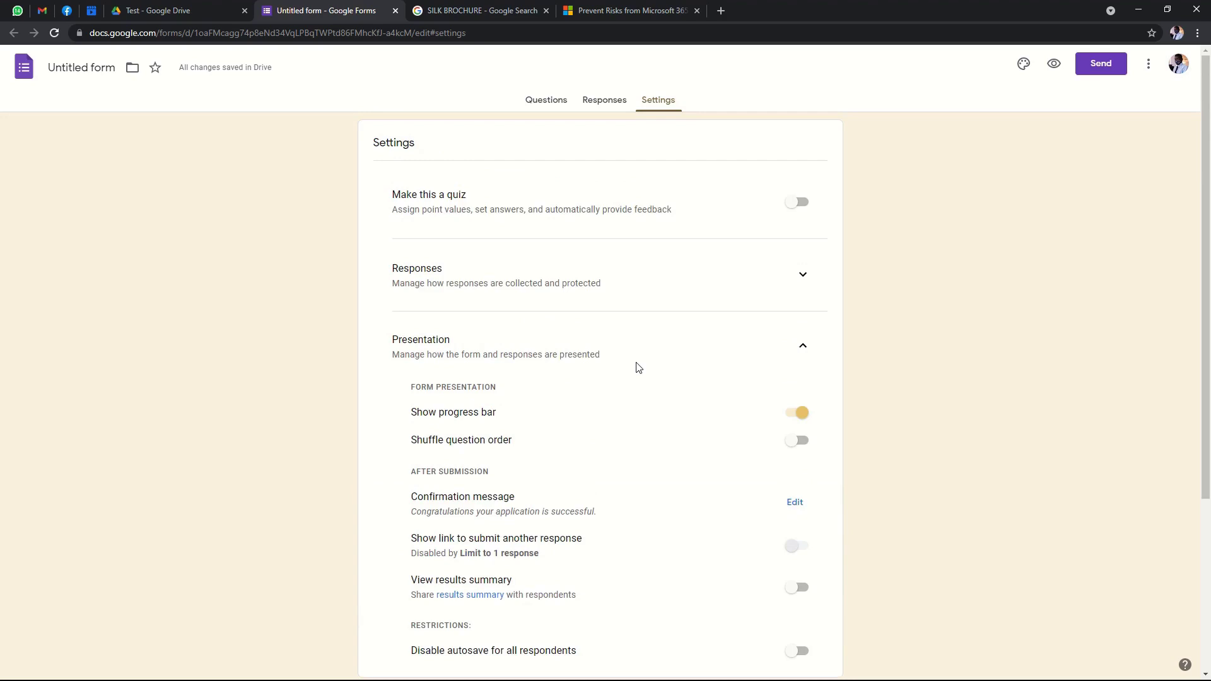
pyautogui.scroll(-1, 639, 368)
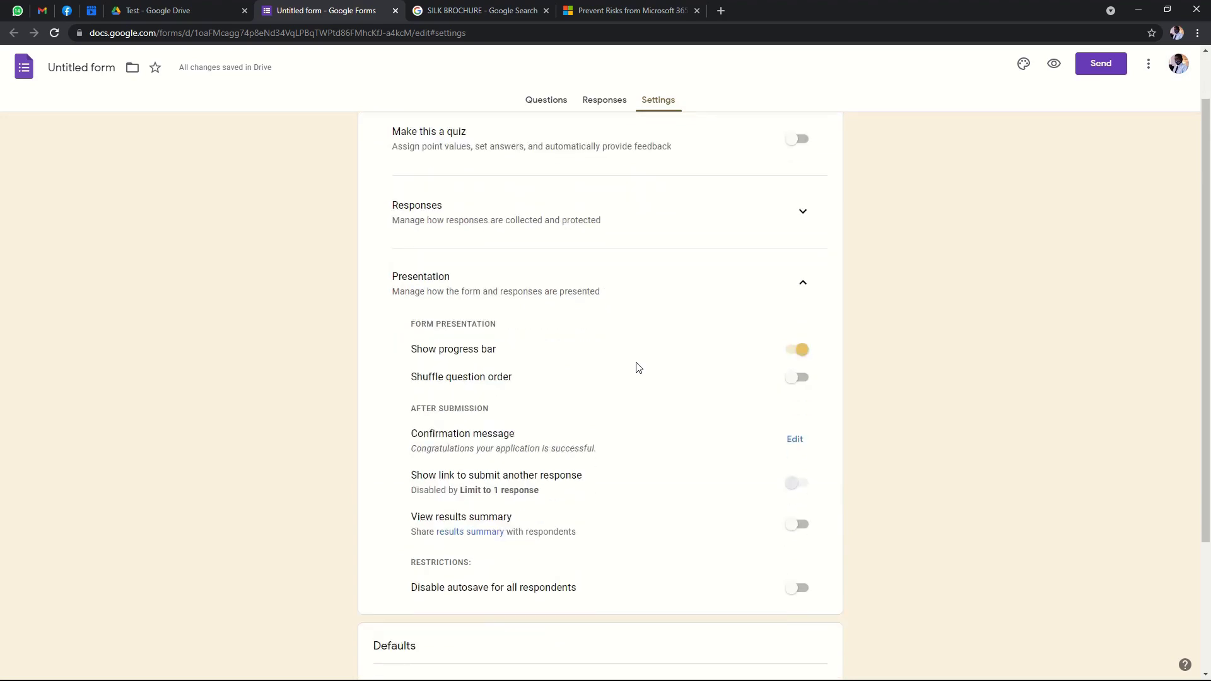
pyautogui.scroll(-3, 648, 368)
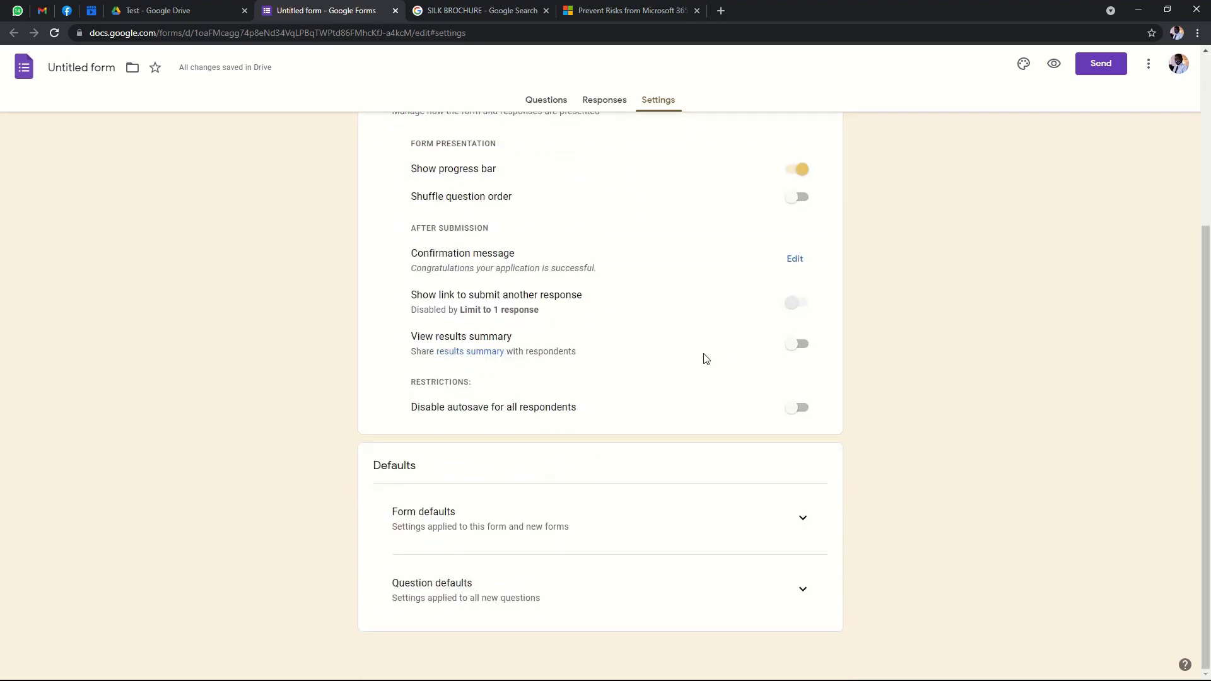
pyautogui.scroll(3, 706, 359)
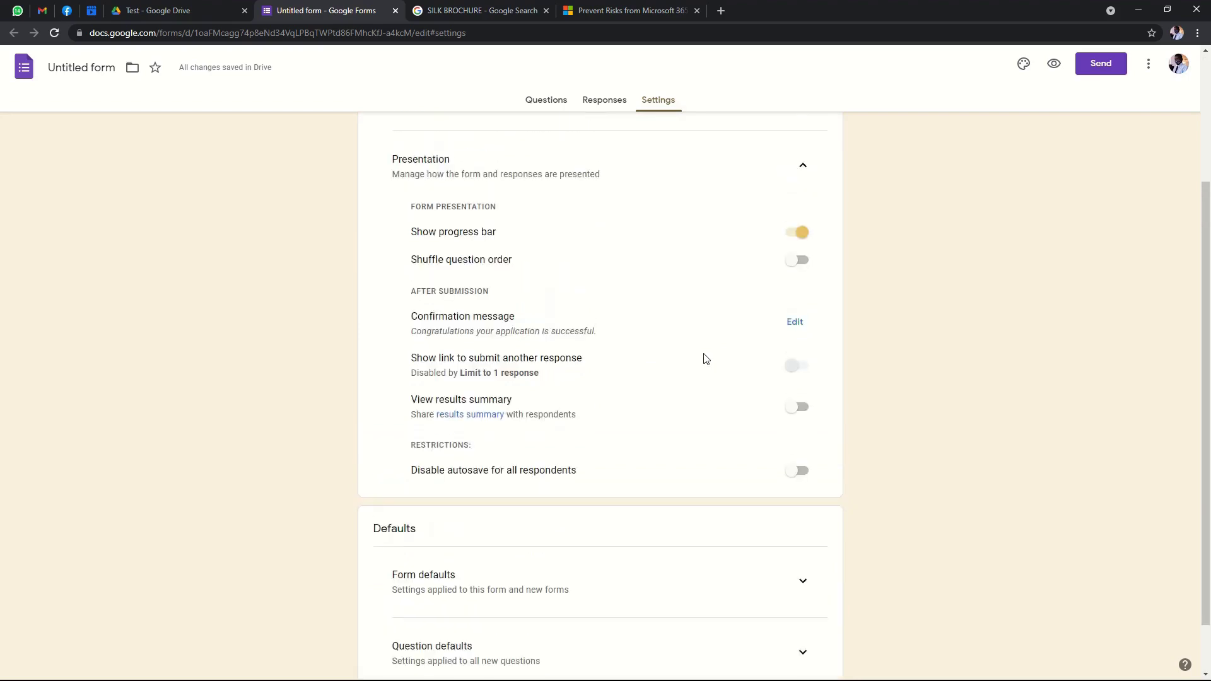
pyautogui.scroll(-2, 706, 347)
pyautogui.scroll(-2, 707, 347)
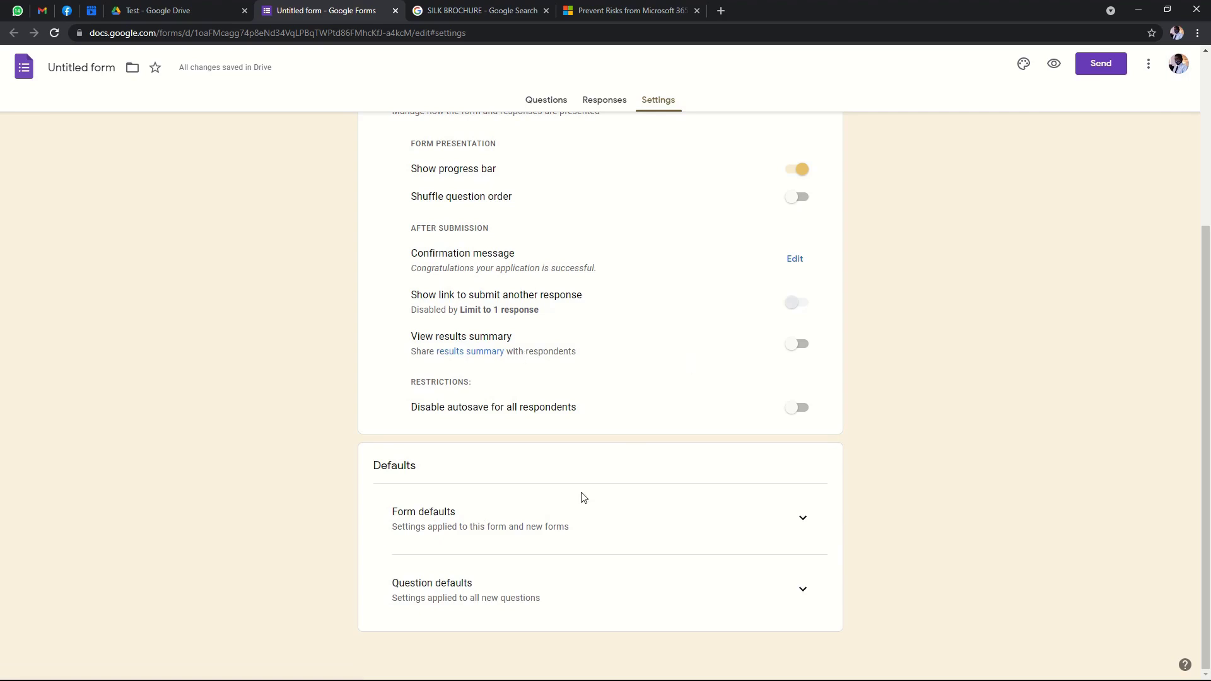
pyautogui.scroll(4, 585, 454)
# Review and collapse the settings sections, check Responses, then return to the Questions tab.
pyautogui.click(807, 347)
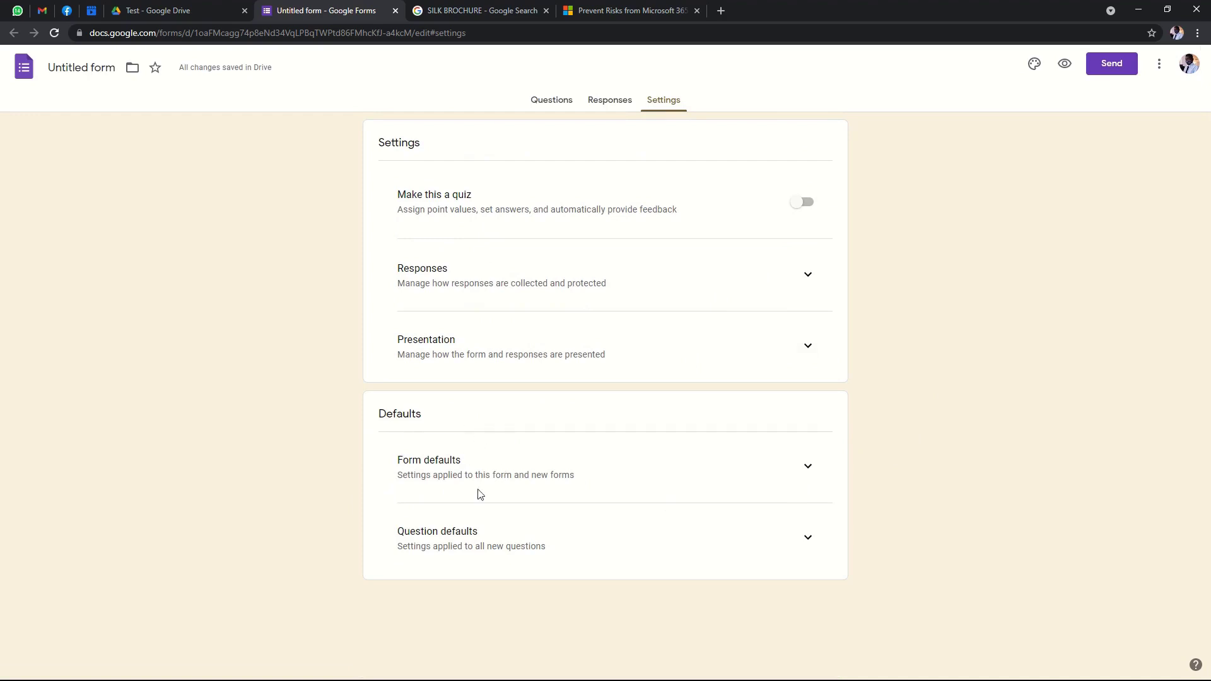
pyautogui.click(807, 467)
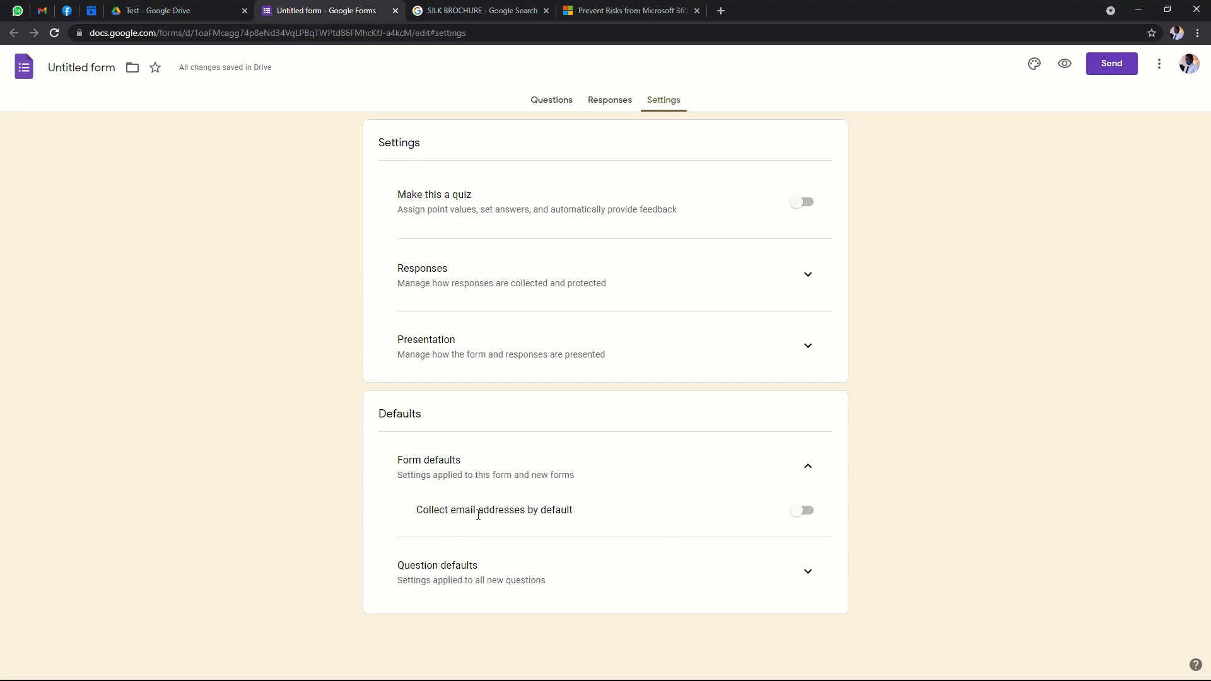
pyautogui.click(809, 275)
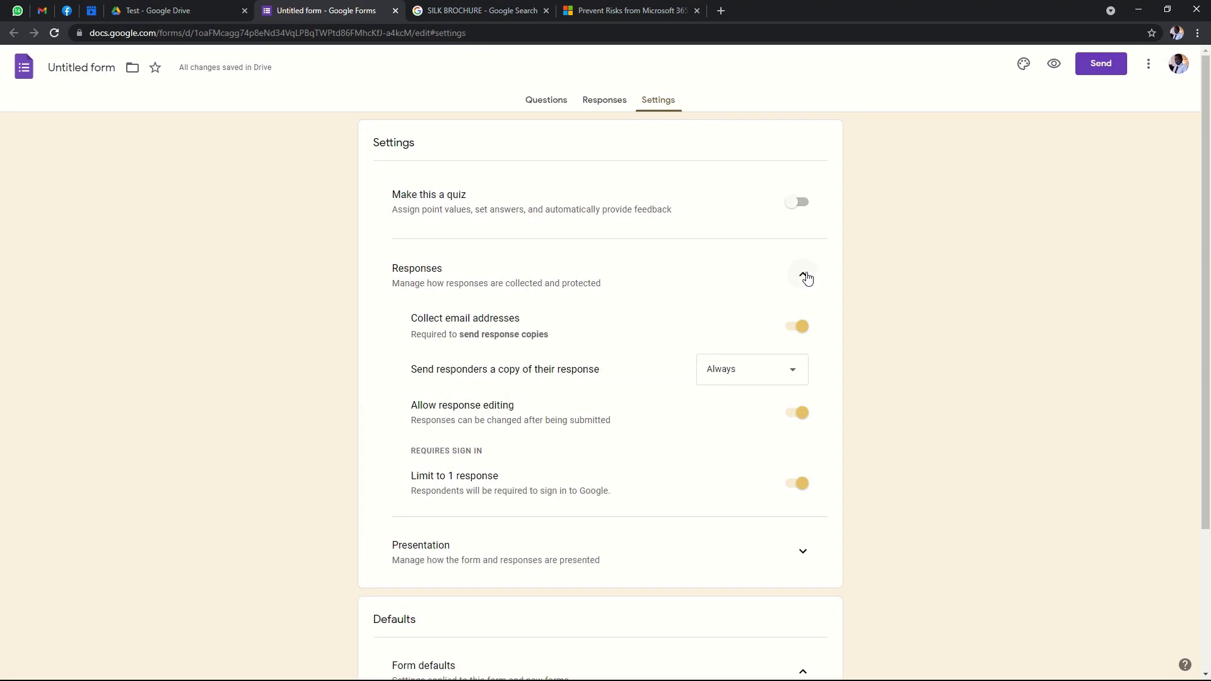
pyautogui.click(806, 276)
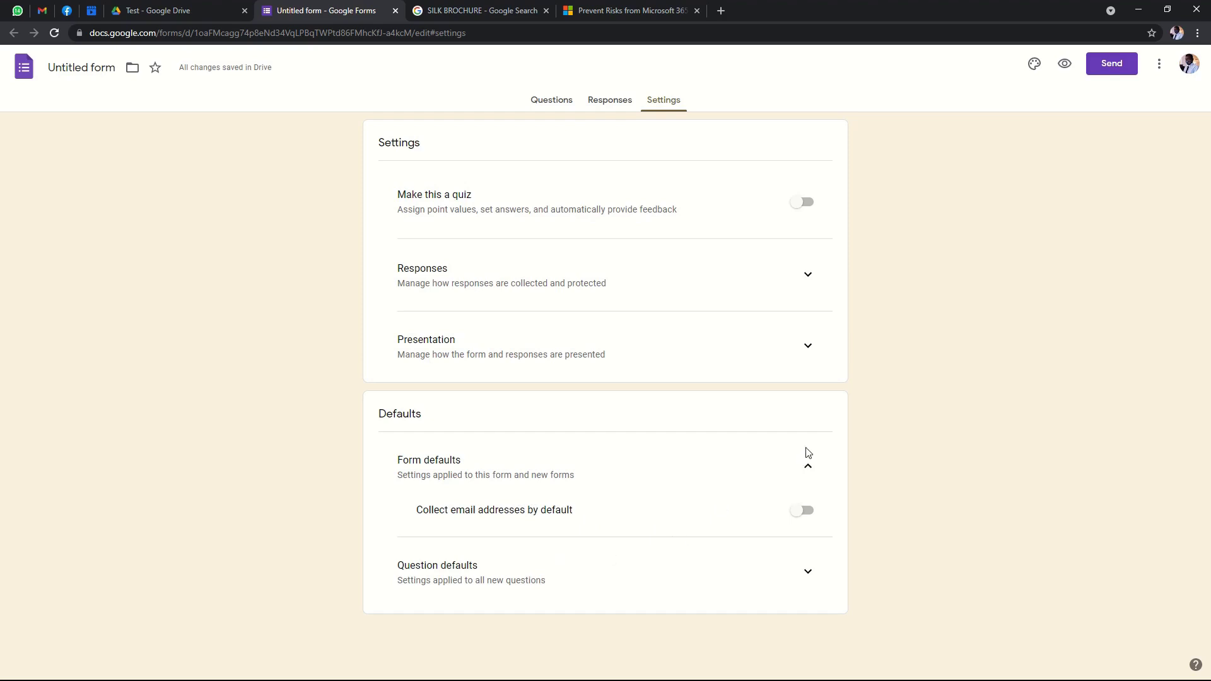
pyautogui.click(809, 469)
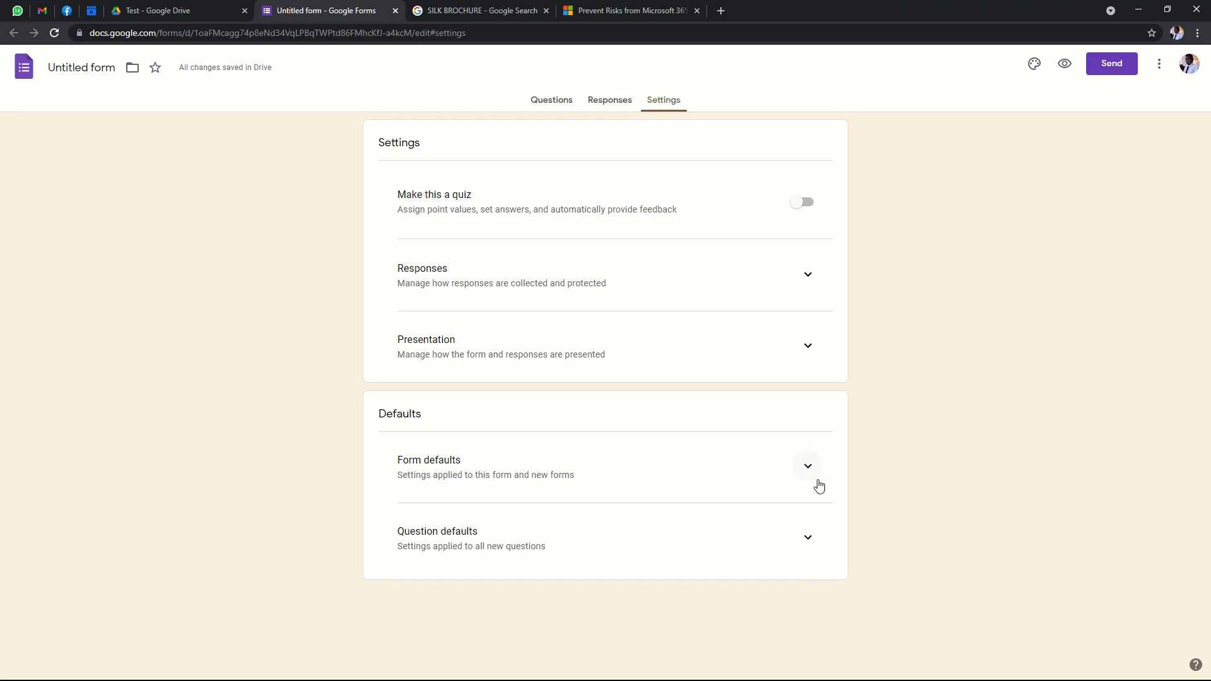
pyautogui.click(806, 541)
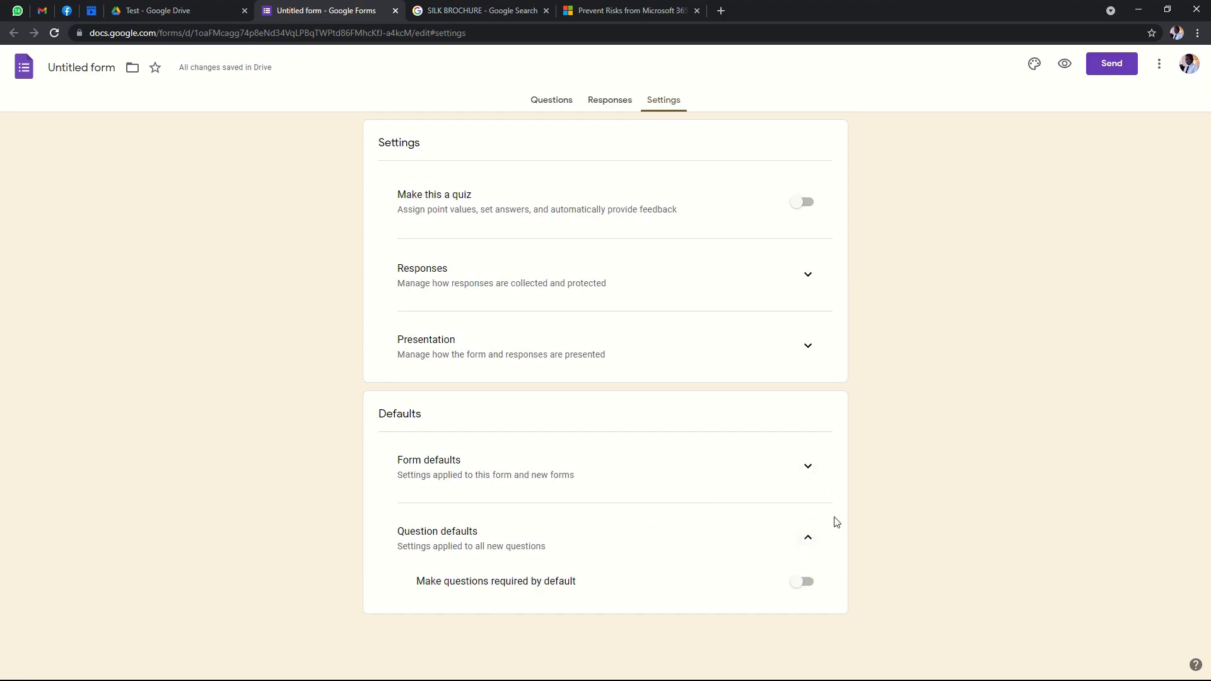
pyautogui.click(807, 540)
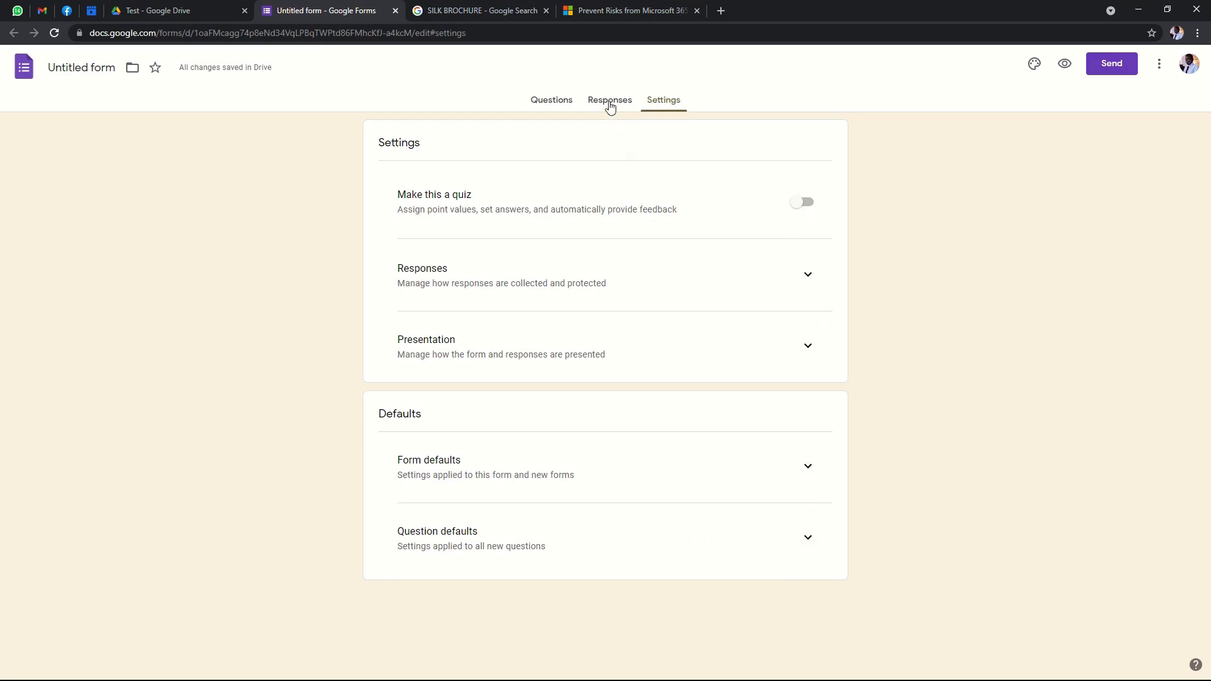
pyautogui.click(610, 105)
pyautogui.click(533, 104)
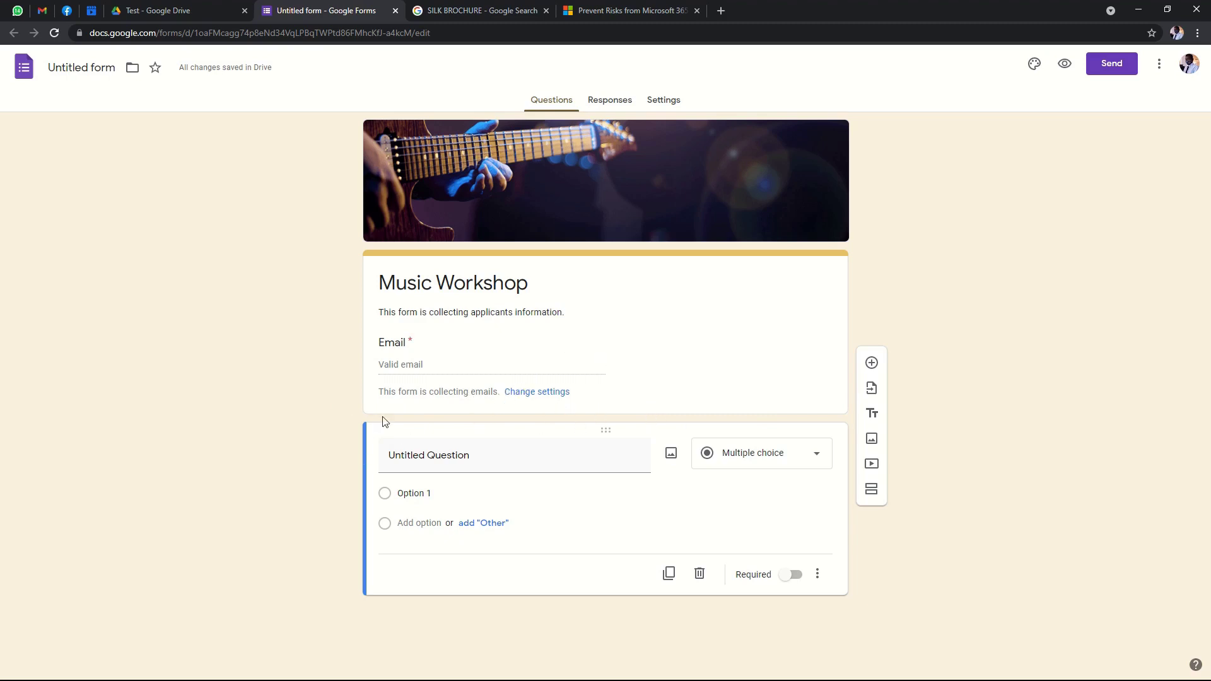
# Replace the placeholder question title with 'Fullnames'.
pyautogui.click(464, 455)
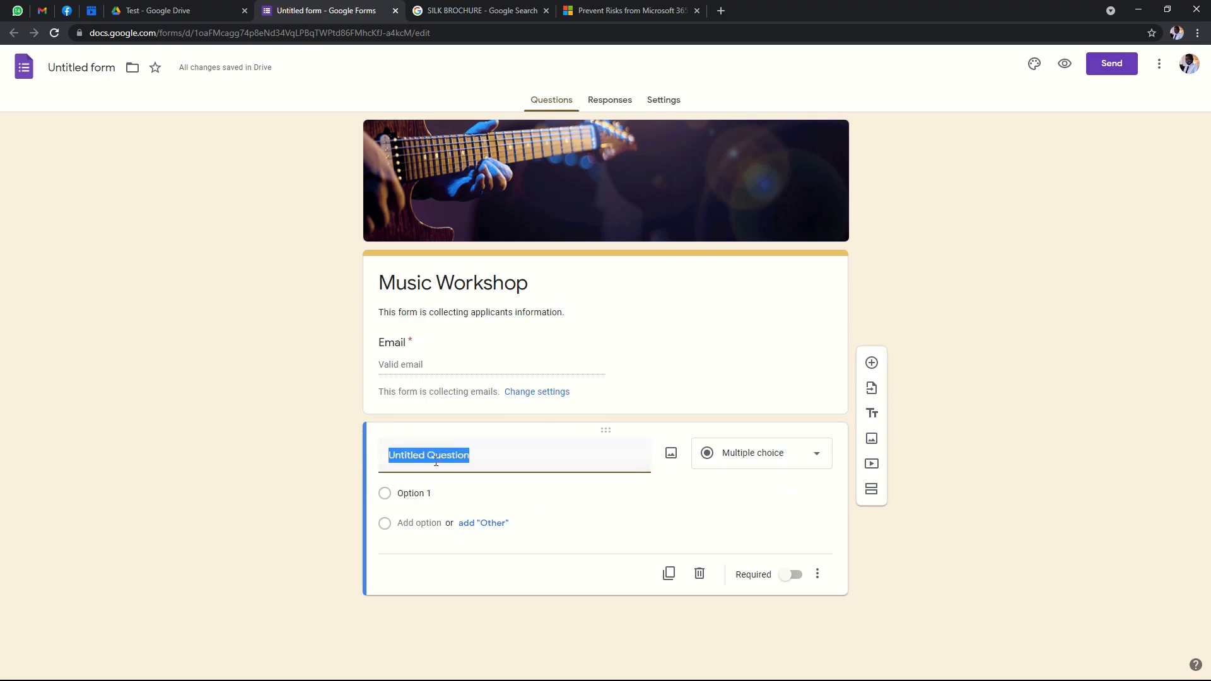
pyautogui.moveTo(487, 452); pyautogui.dragTo(375, 459)
pyautogui.write('Fu')
pyautogui.press('BackSpace')
pyautogui.press('BackSpace')
pyautogui.write('F')
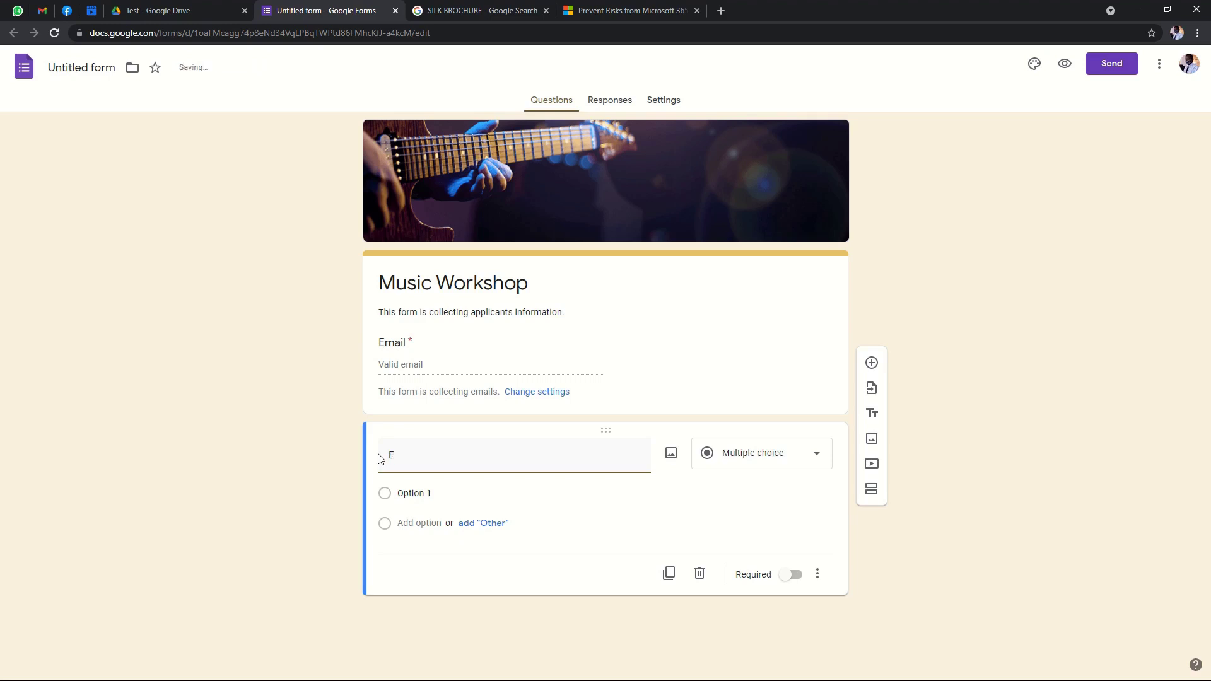
pyautogui.write('ullnames')
# Retitle the question 'First name', make it required, and duplicate it.
pyautogui.click(407, 454)
pyautogui.moveTo(449, 454); pyautogui.dragTo(297, 446)
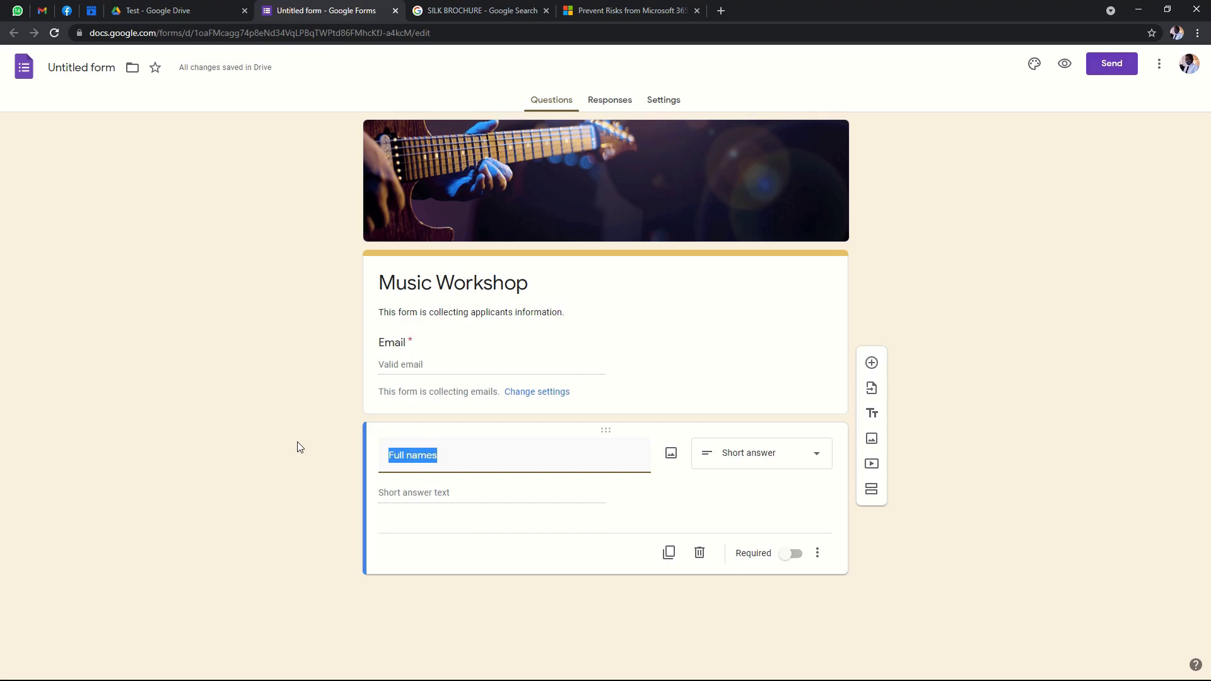
pyautogui.write('Fi')
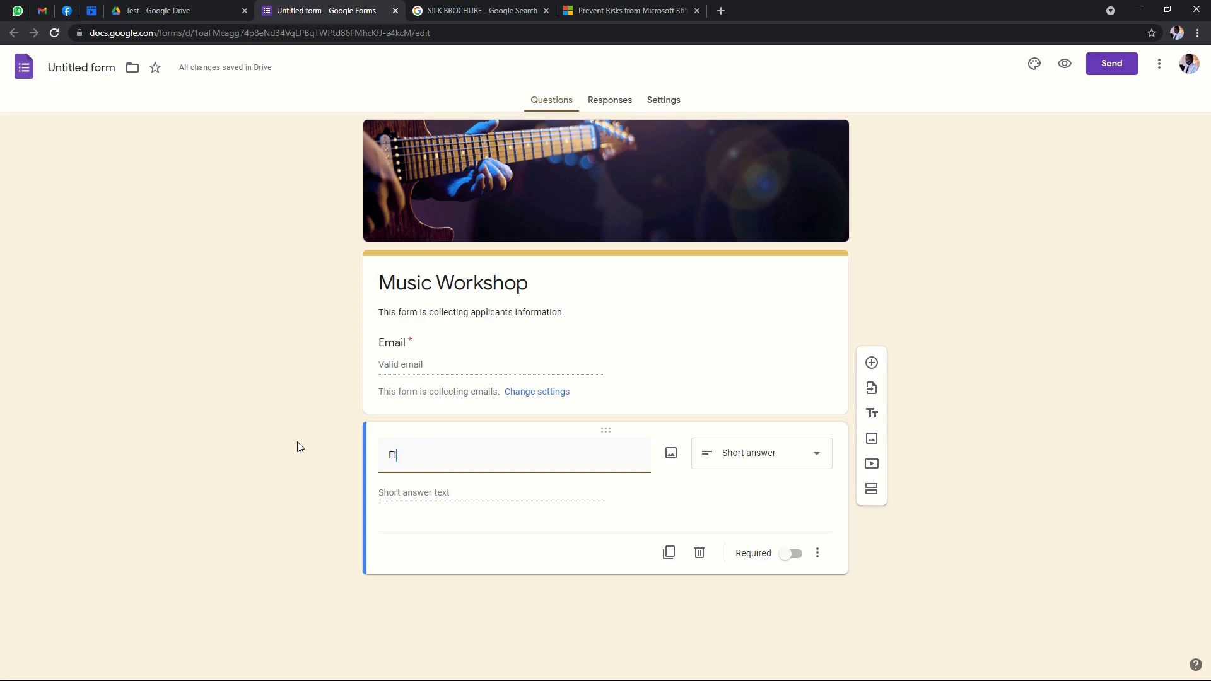
pyautogui.write('rst name')
pyautogui.click(786, 561)
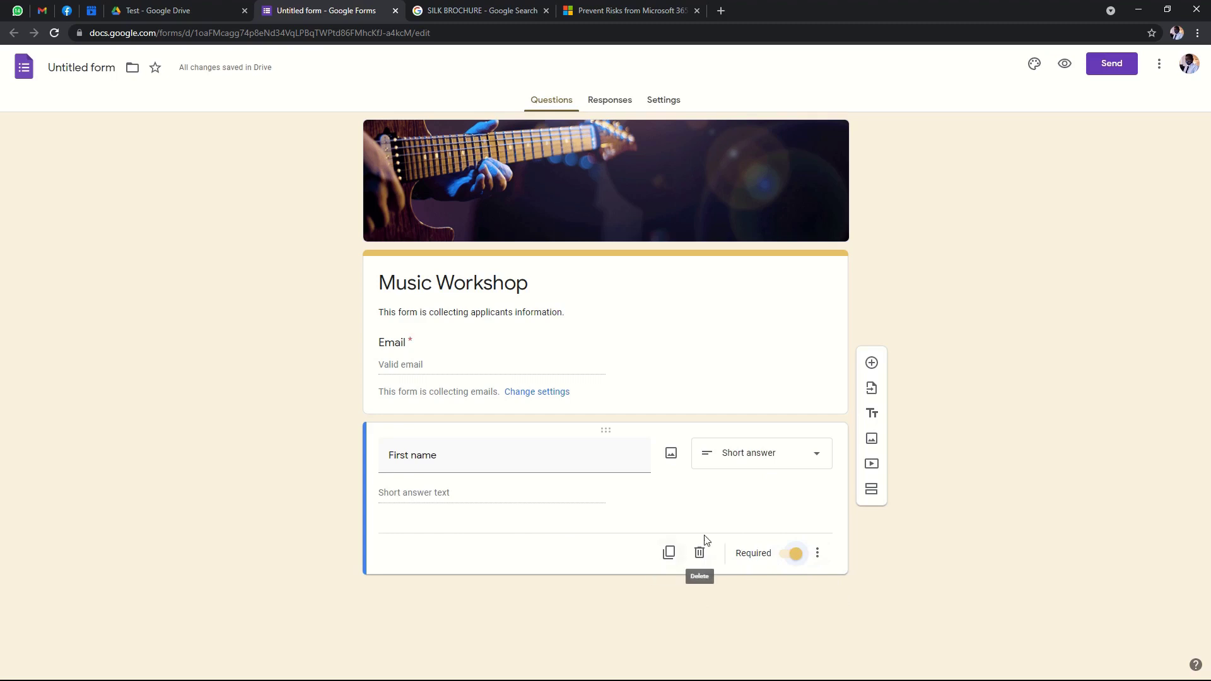
pyautogui.click(668, 554)
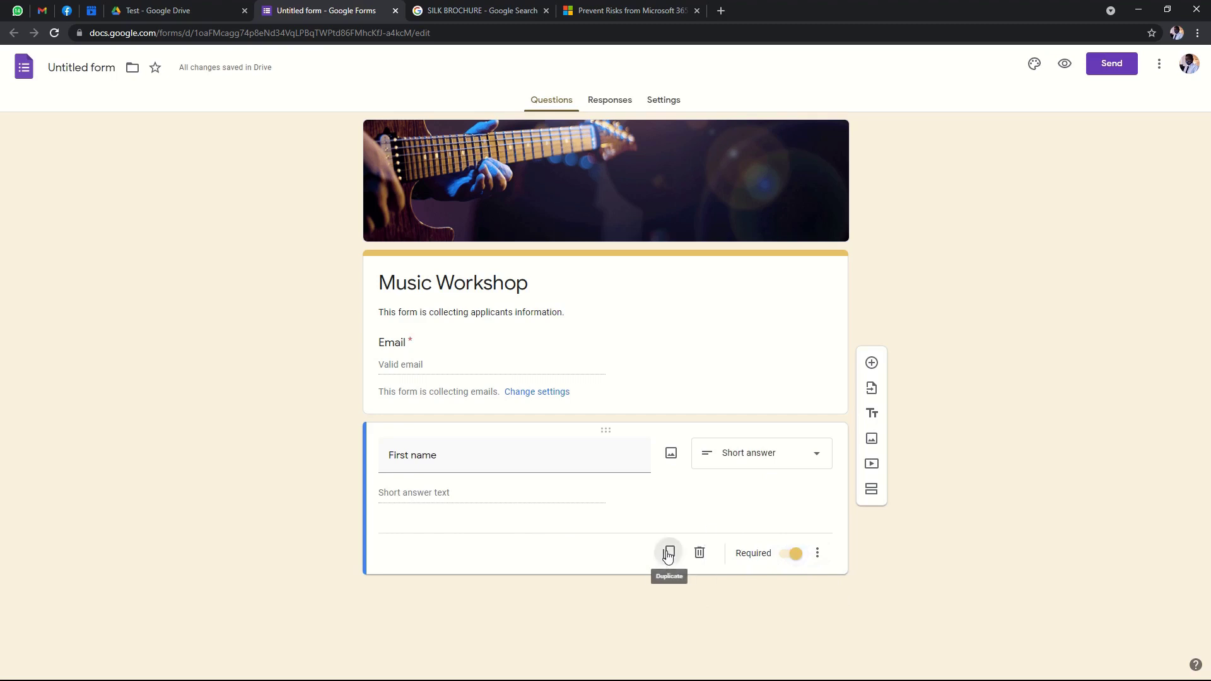
# Retitle the duplicate 'Last name' and add a required 'NRC/Passport' question.
pyautogui.moveTo(449, 523); pyautogui.dragTo(371, 524)
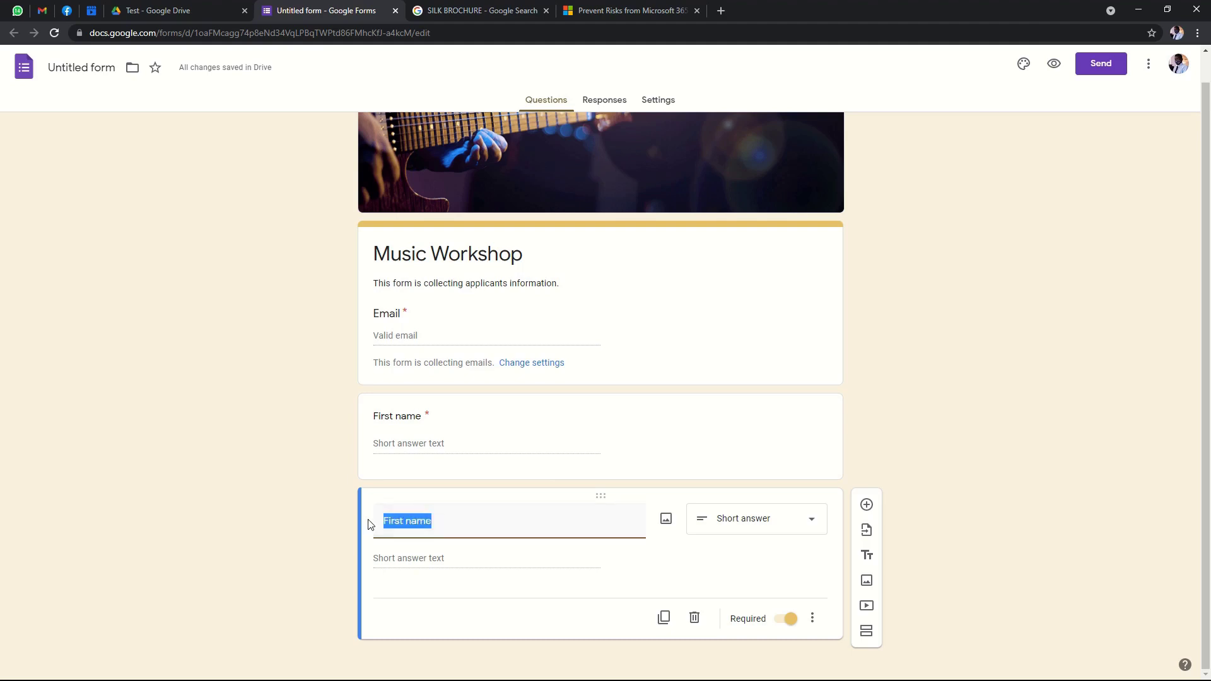
pyautogui.write('Last nam')
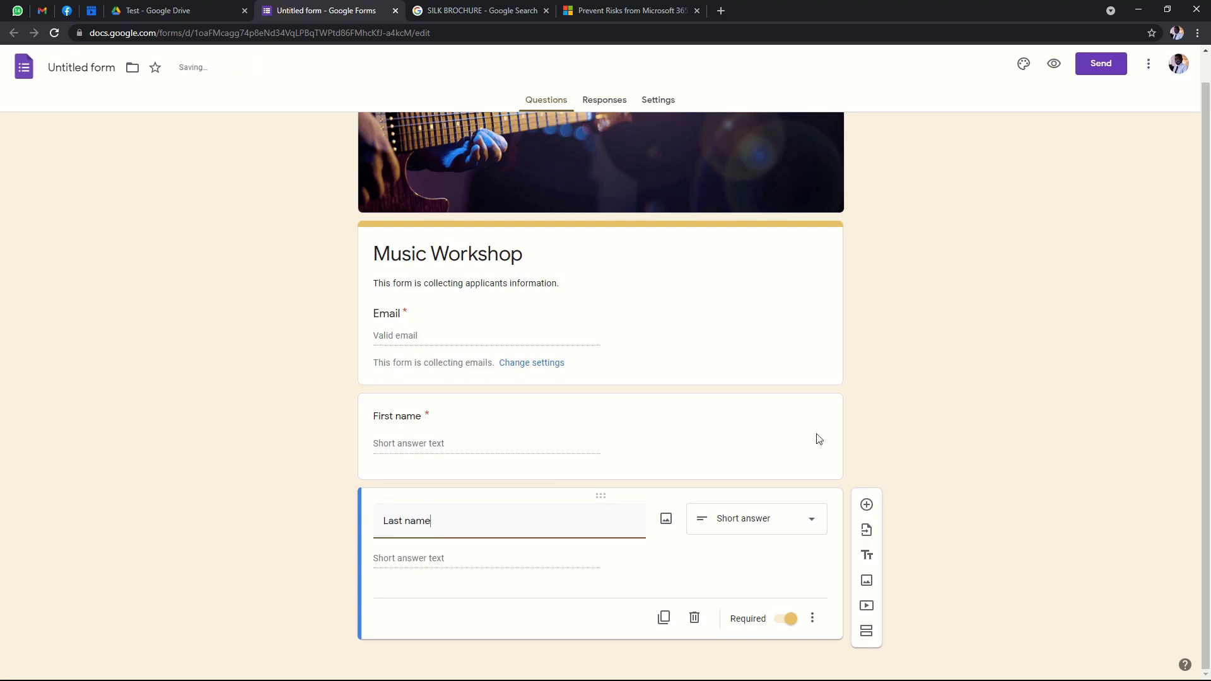
pyautogui.click(873, 509)
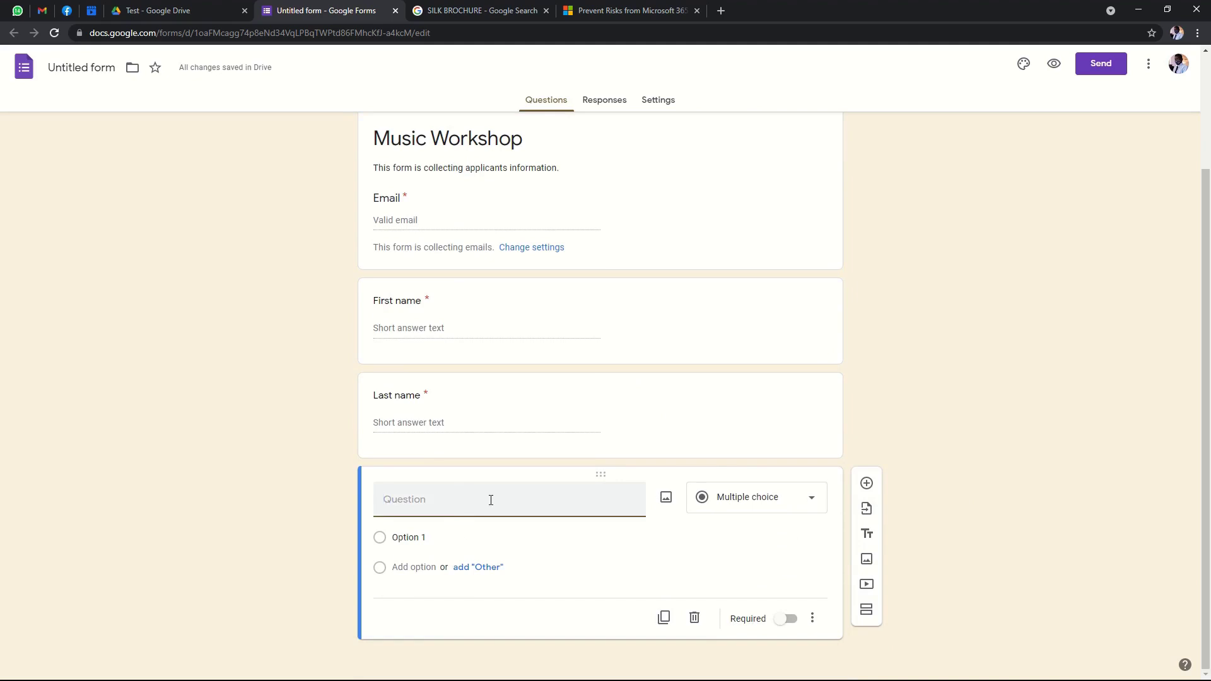
pyautogui.write('NRC')
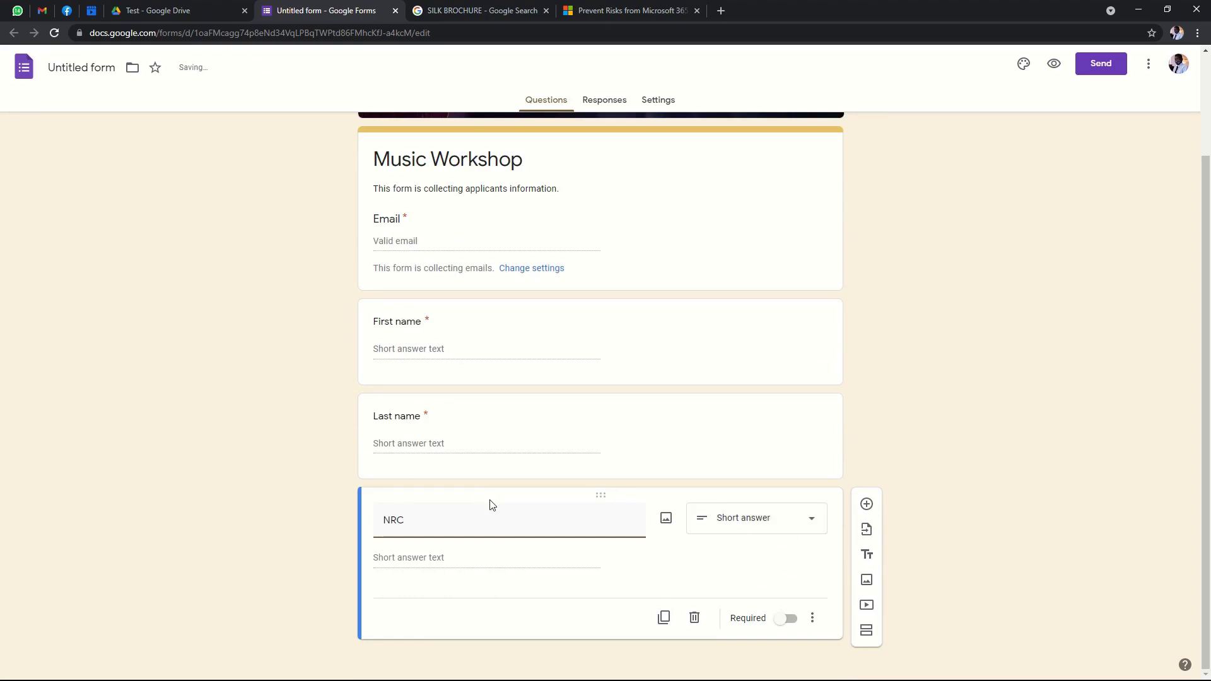
pyautogui.write('/Passport')
pyautogui.click(786, 619)
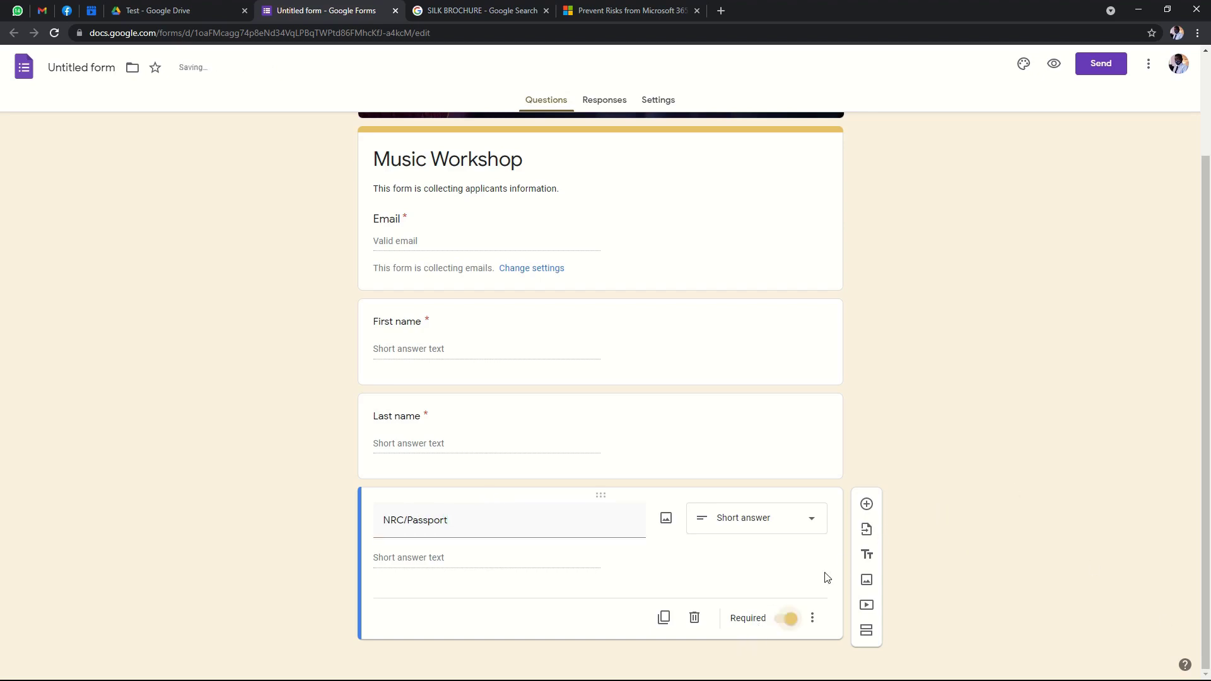
# Add a required 'Home address' question.
pyautogui.click(867, 504)
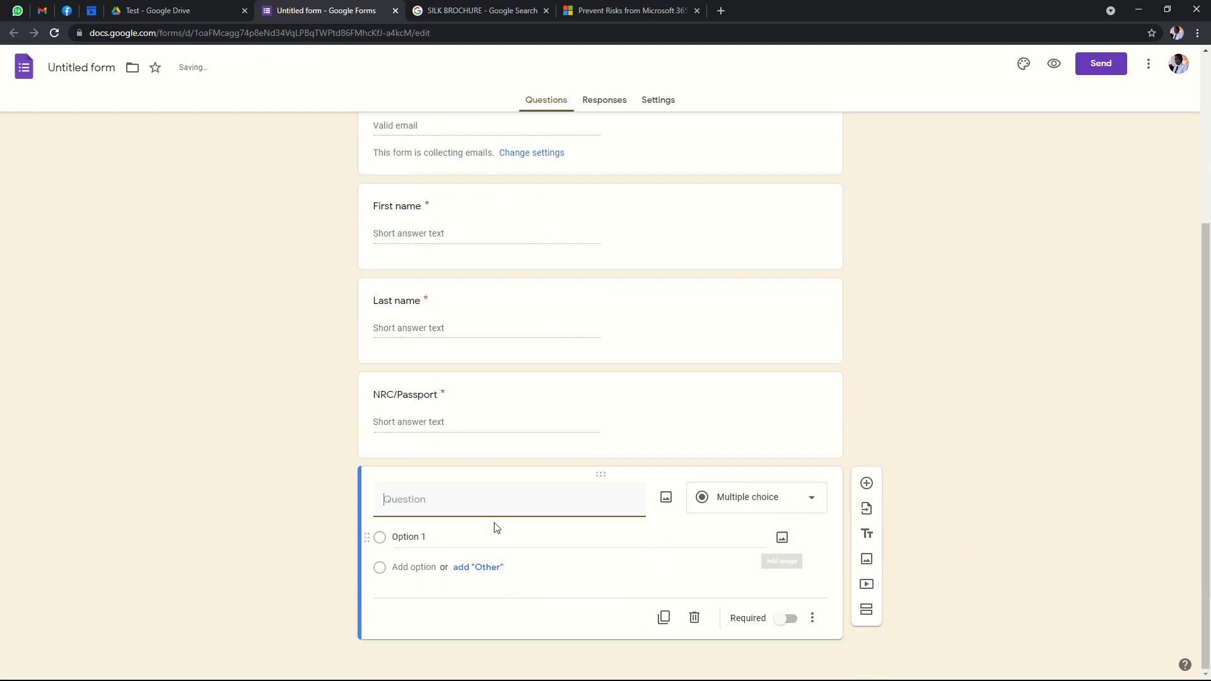
pyautogui.write('Home ')
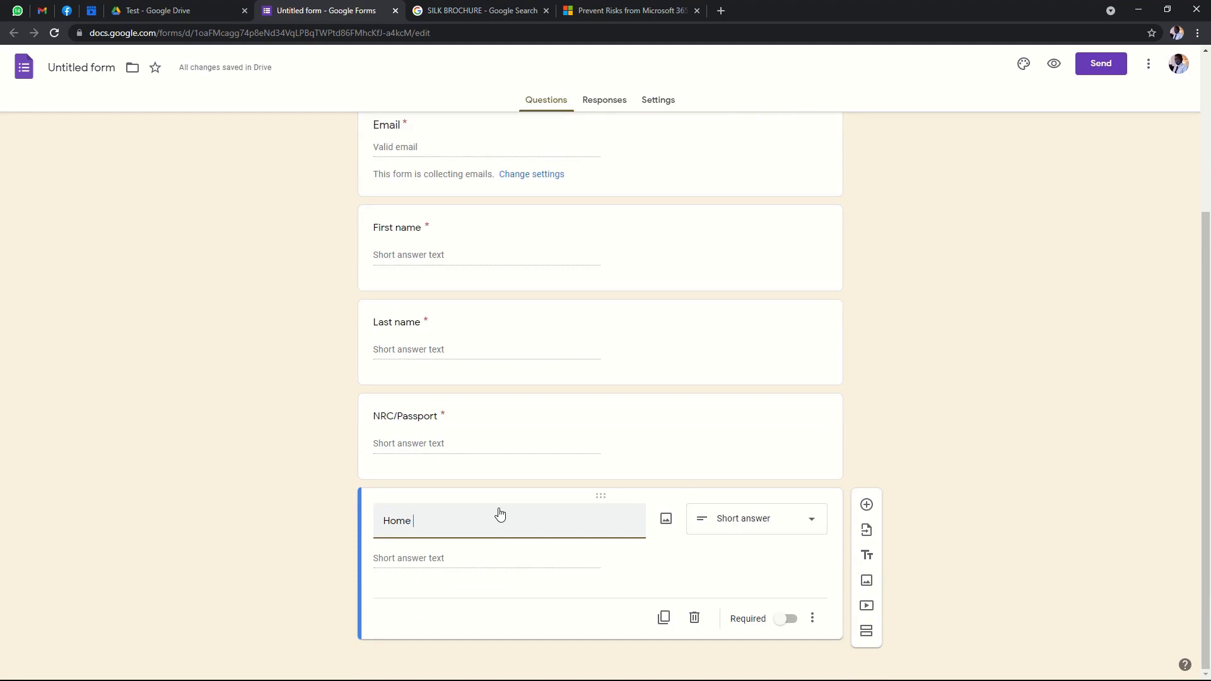
pyautogui.write('address')
pyautogui.click(786, 619)
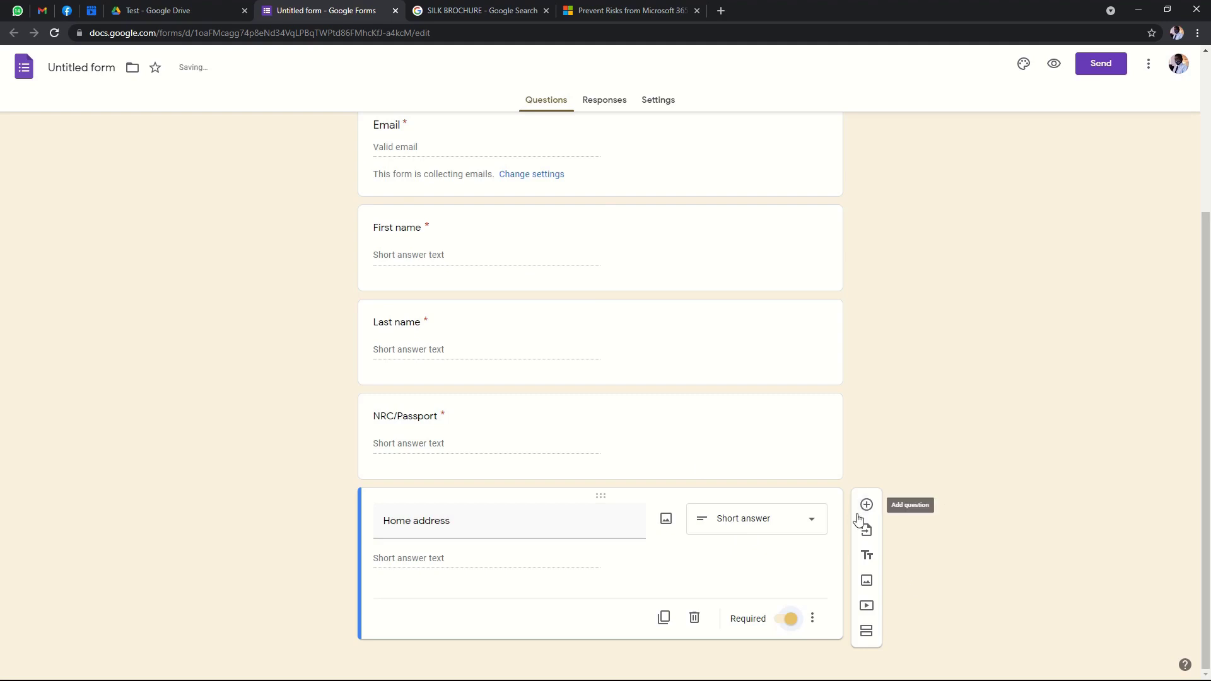
pyautogui.scroll(3, 874, 476)
pyautogui.scroll(-3, 874, 479)
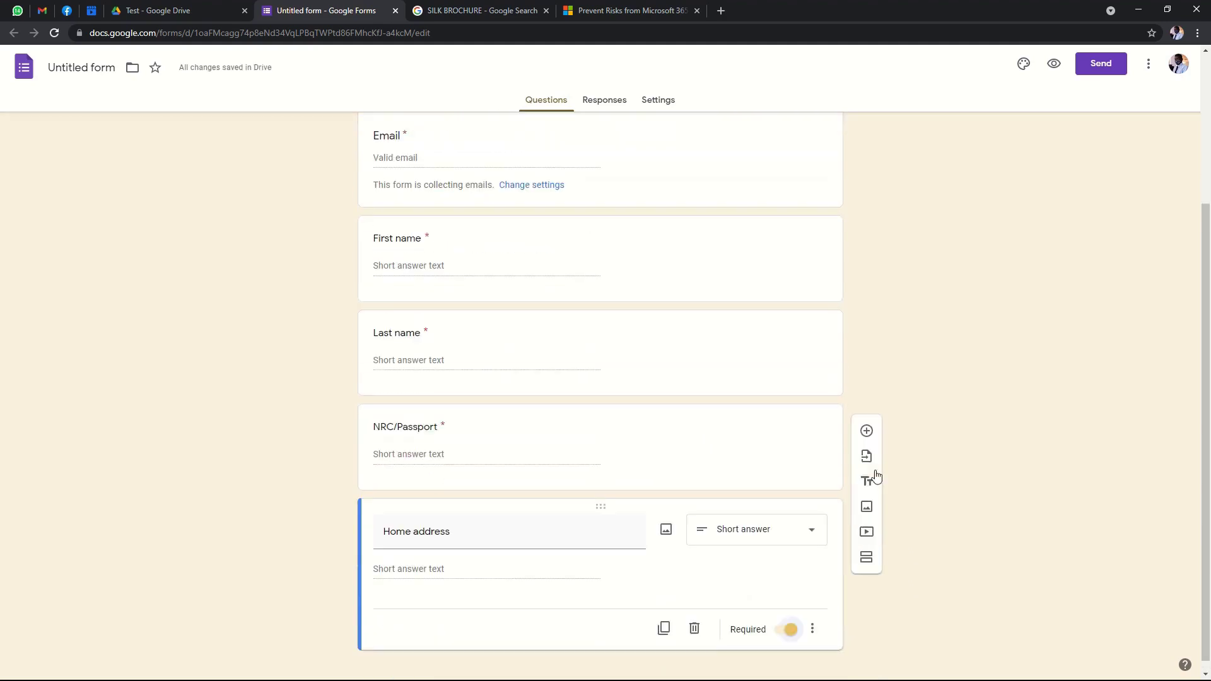
# Add an optional short-answer 'Hobbies' question at the end.
pyautogui.click(867, 505)
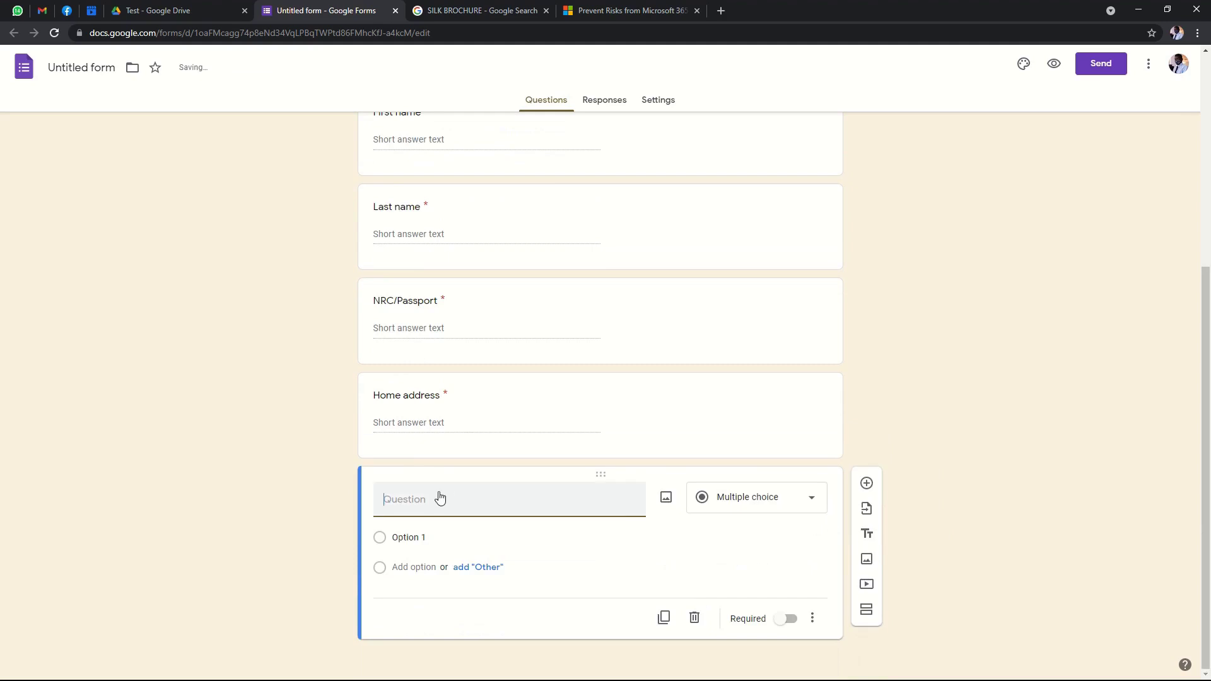
pyautogui.write('H')
pyautogui.press('BackSpace')
pyautogui.write('Hobbies')
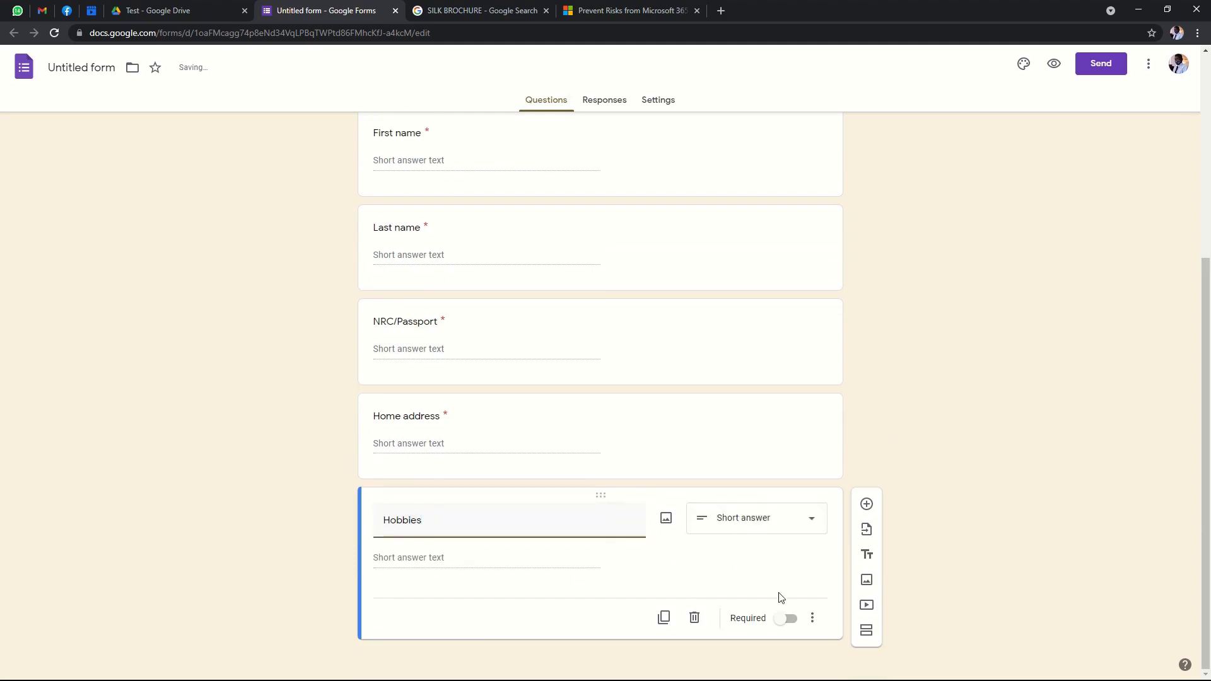
pyautogui.click(798, 587)
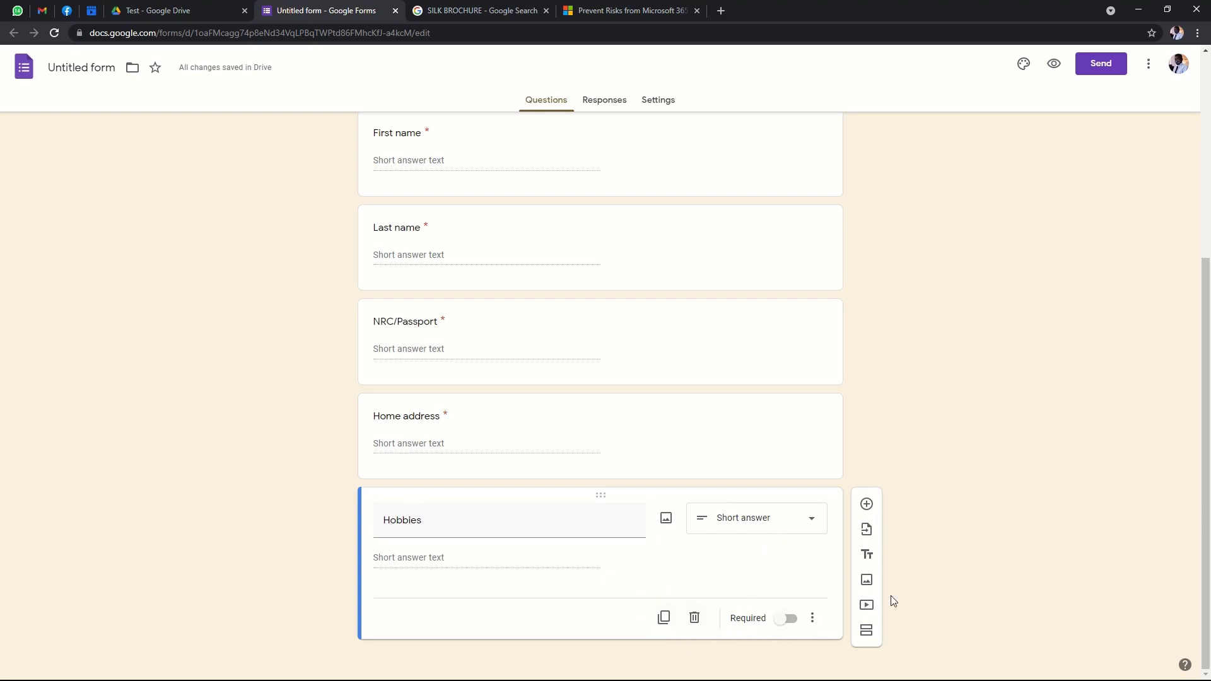
pyautogui.scroll(5, 670, 568)
pyautogui.scroll(-3, 673, 566)
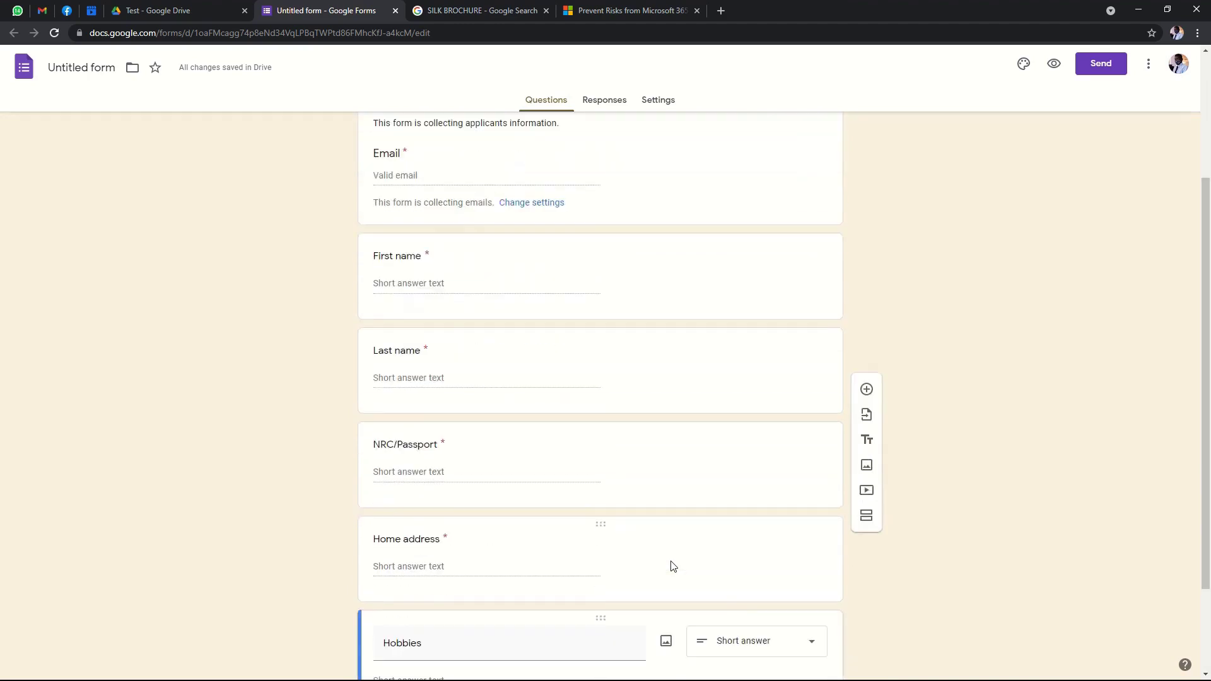
pyautogui.scroll(-2, 674, 567)
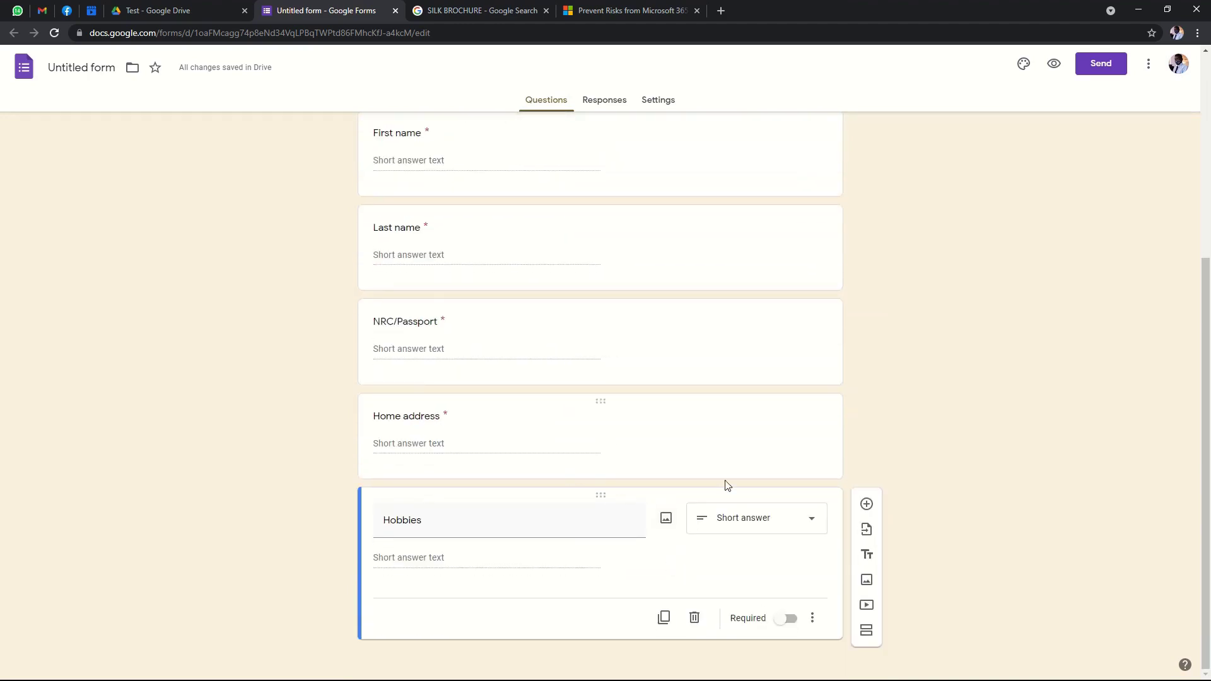
pyautogui.scroll(2, 774, 477)
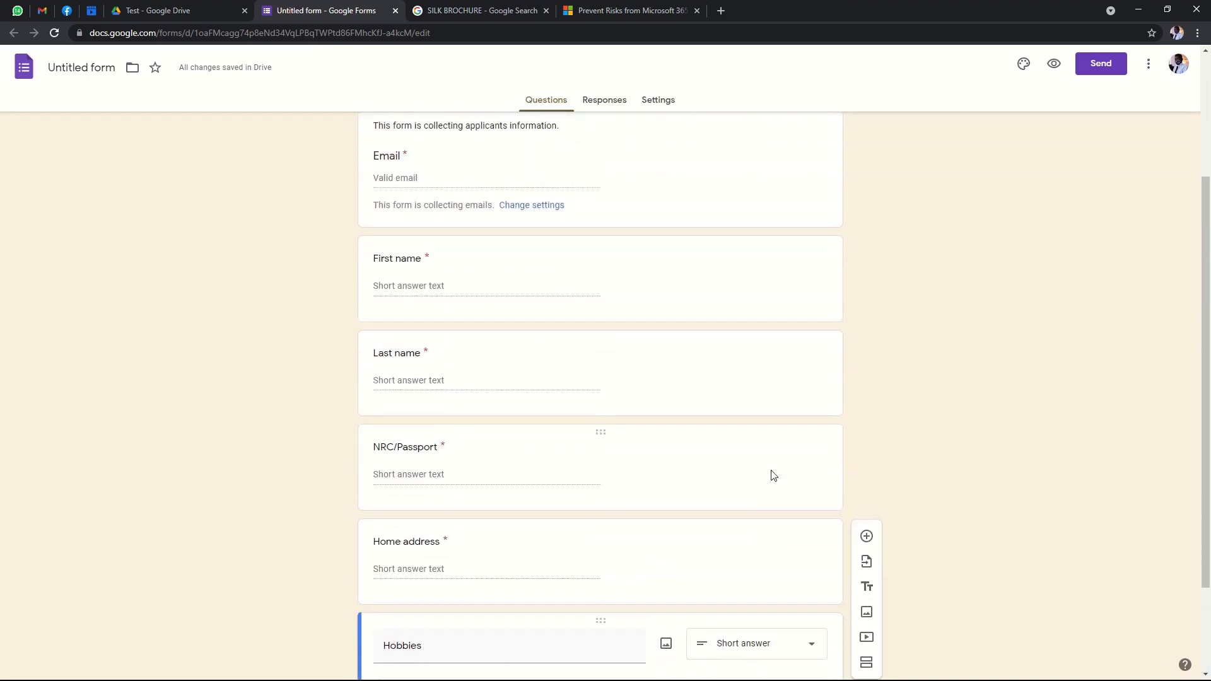
pyautogui.scroll(-2, 774, 477)
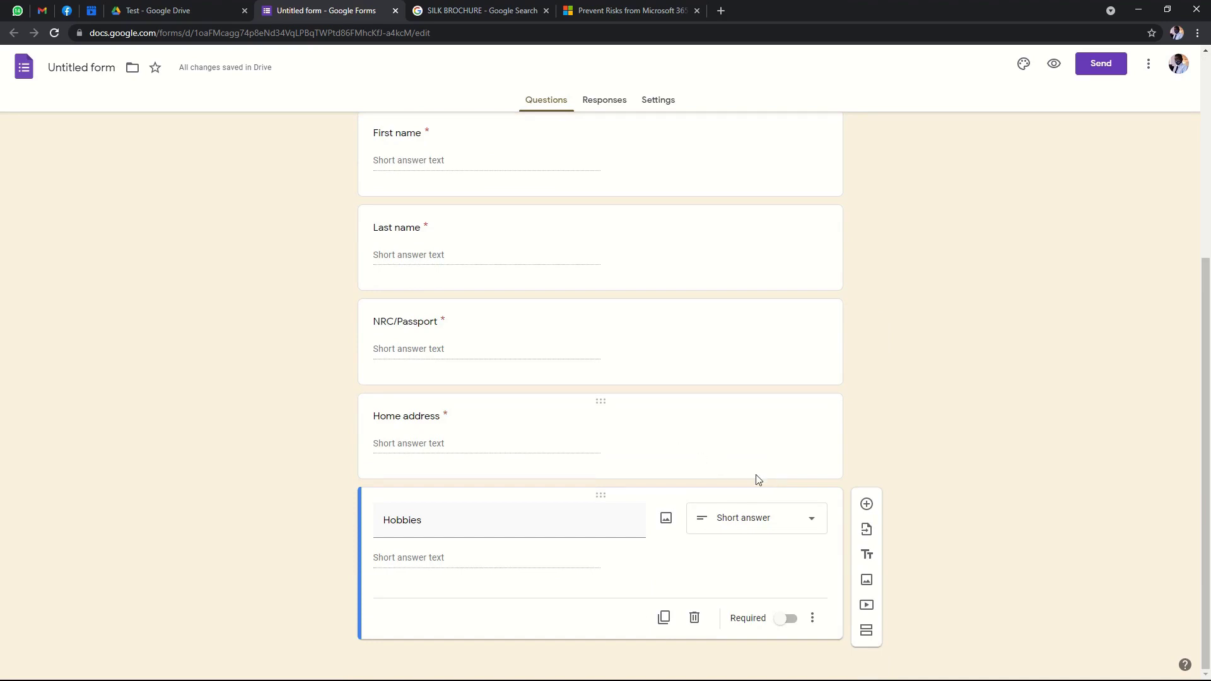
# Add a new question titled 'Highest level of Education' below Hobbies.
pyautogui.scroll(4, 599, 467)
pyautogui.scroll(-4, 599, 465)
pyautogui.click(866, 505)
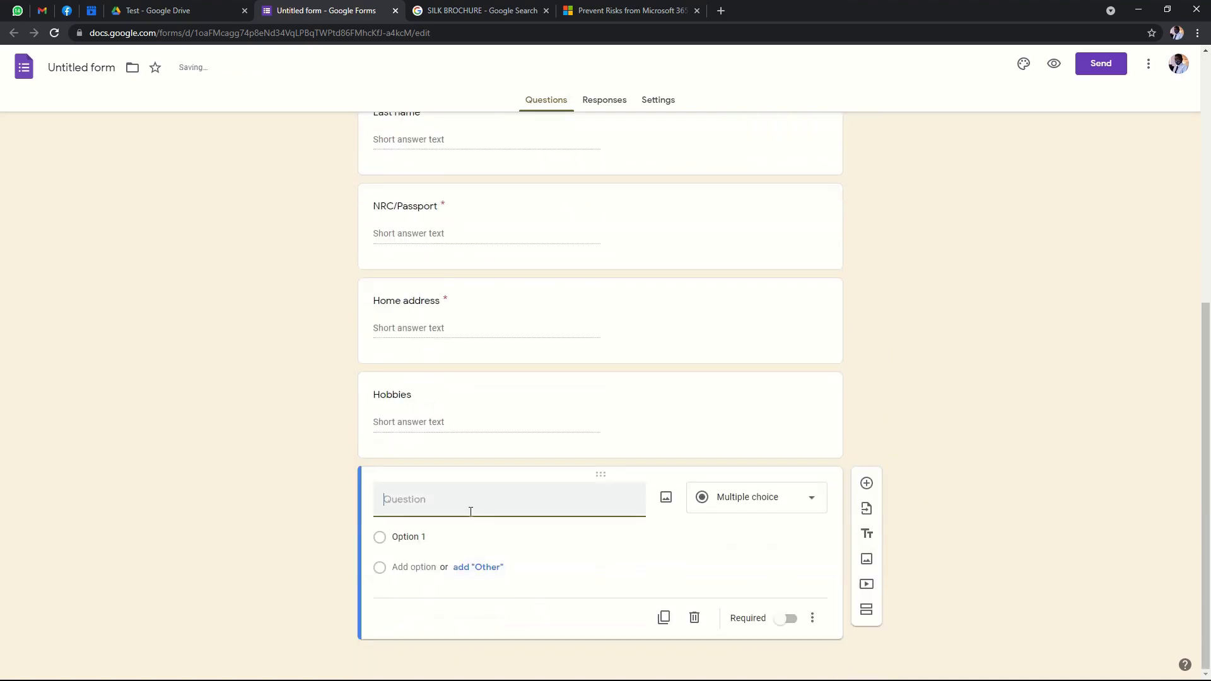
pyautogui.write('Highest ')
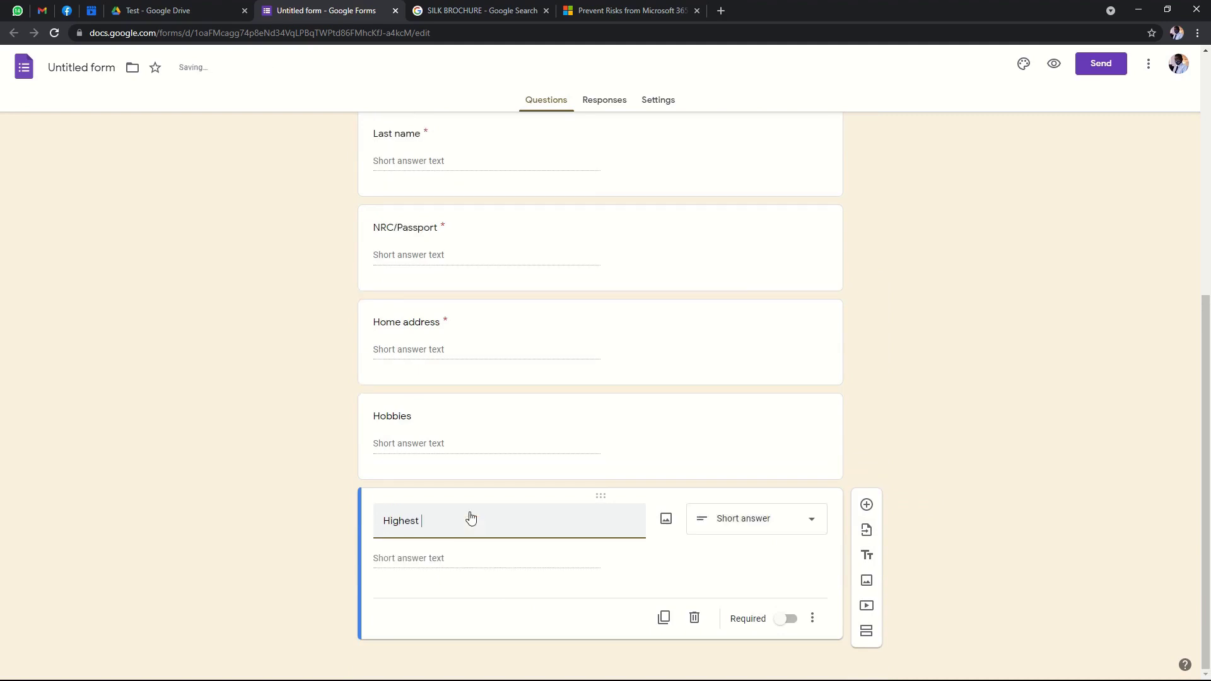
pyautogui.write('level of education')
pyautogui.click(465, 501)
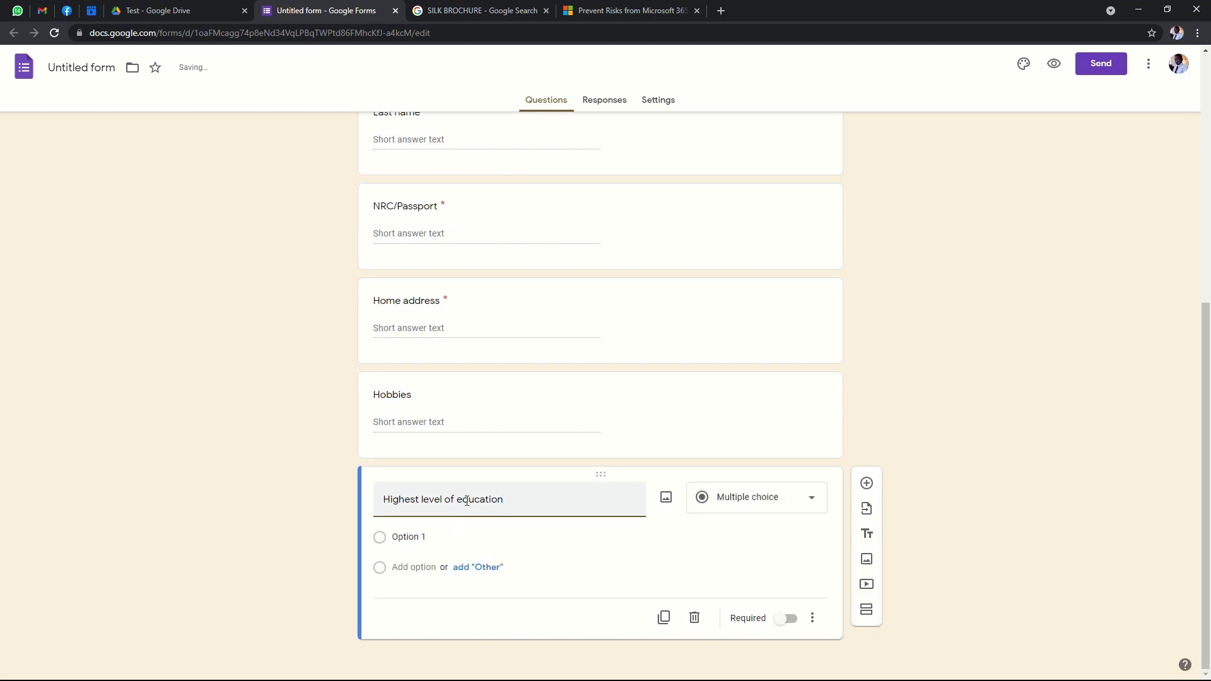
pyautogui.press('BackSpace')
pyautogui.write('E')
pyautogui.click(562, 506)
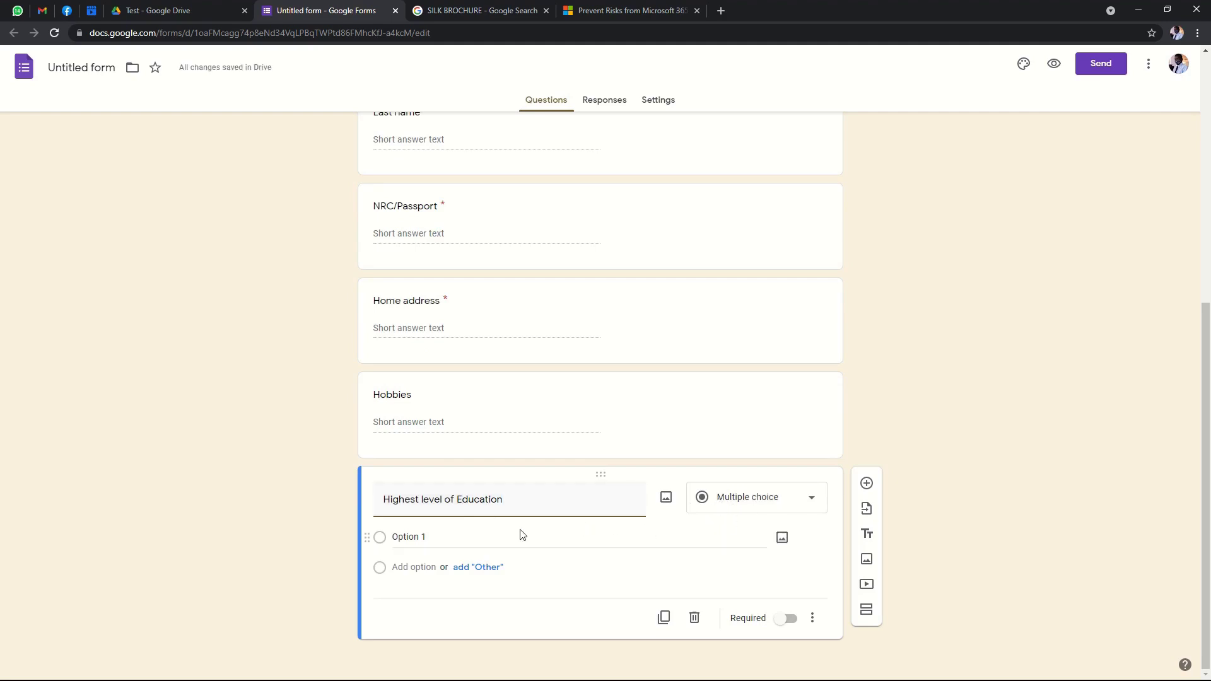
# Give the question the answer choices Primary, Secondary and Tertiary.
pyautogui.click(422, 539)
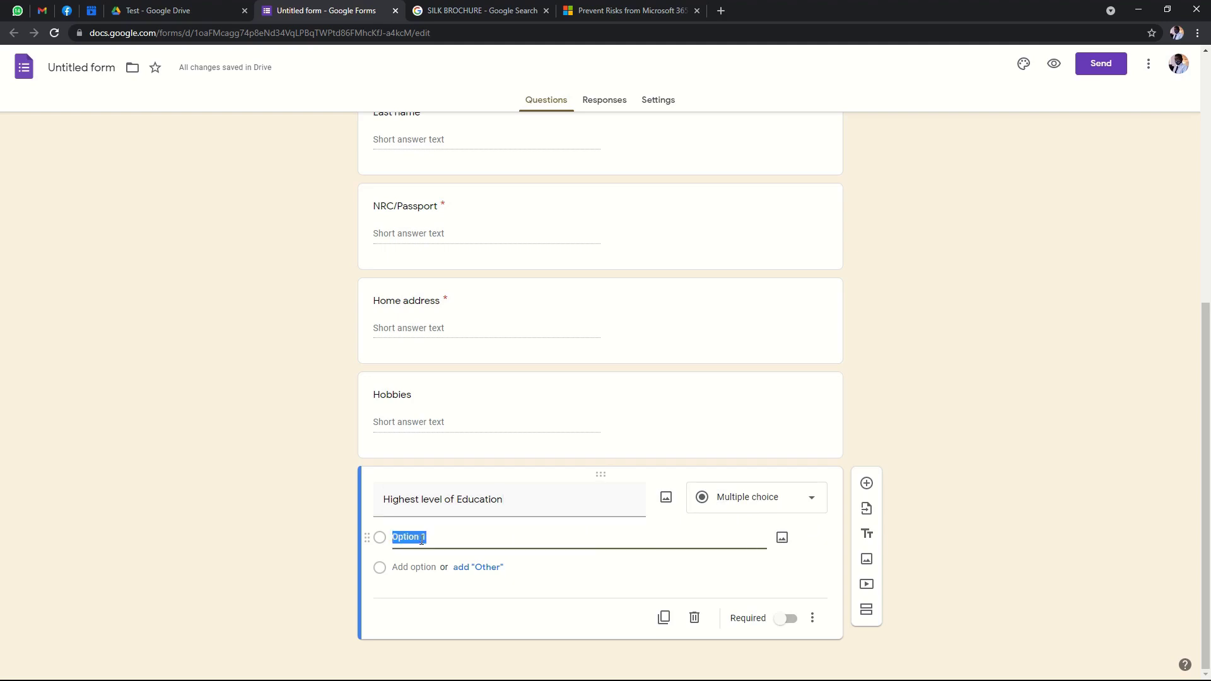
pyautogui.write('J')
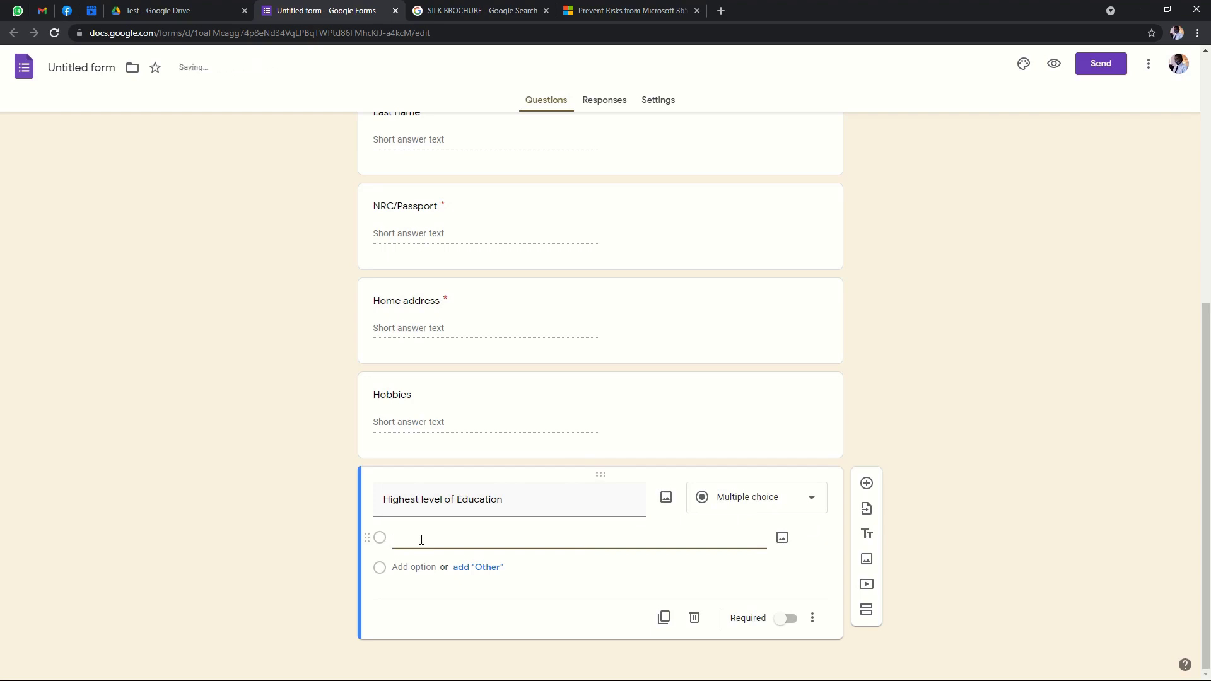
pyautogui.write('Primary')
pyautogui.click(411, 567)
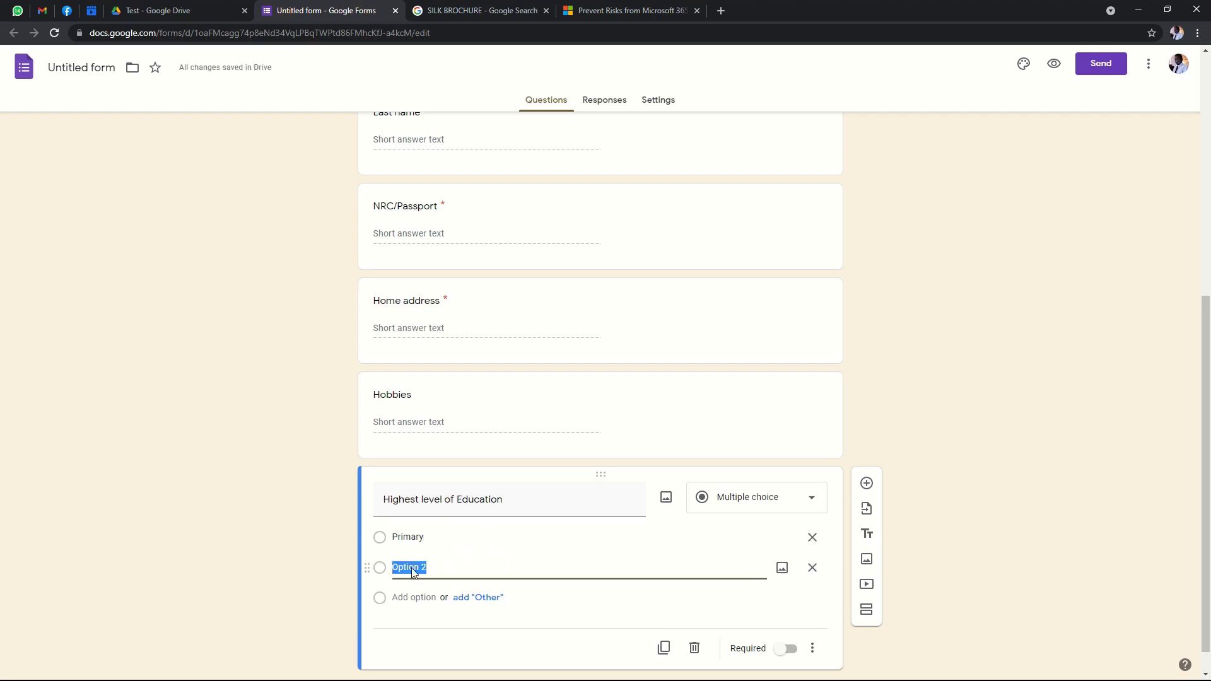
pyautogui.write('Secondary')
pyautogui.click(416, 597)
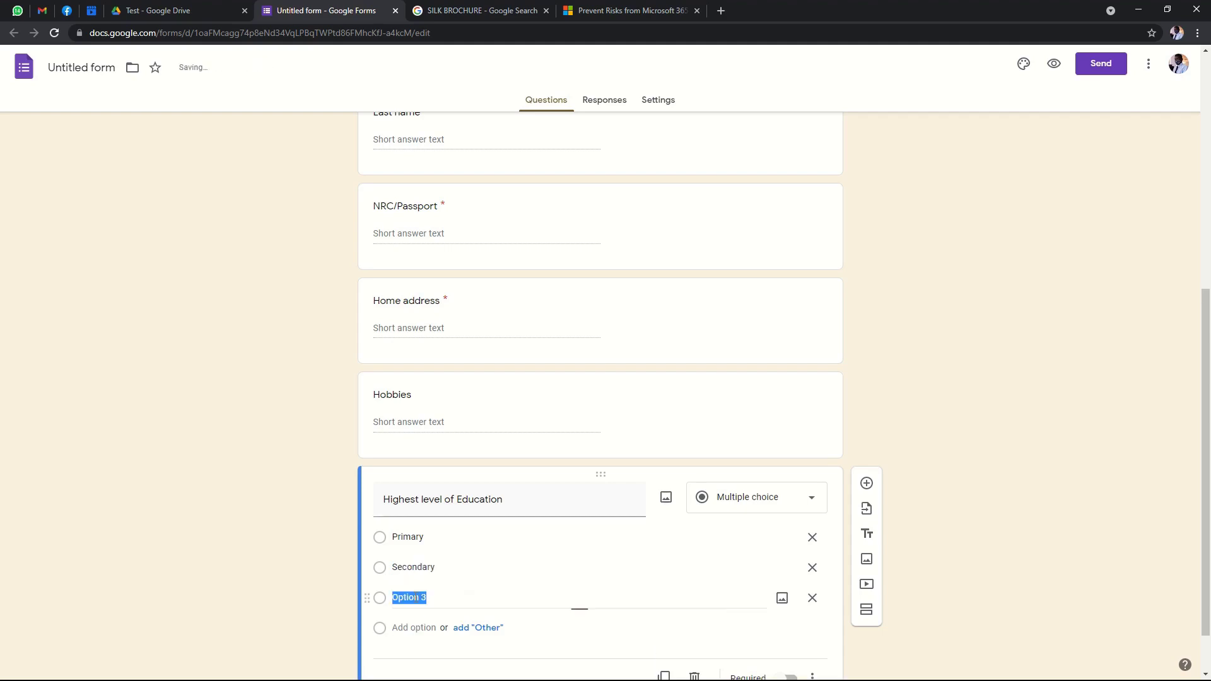
pyautogui.moveTo(439, 597); pyautogui.dragTo(364, 595)
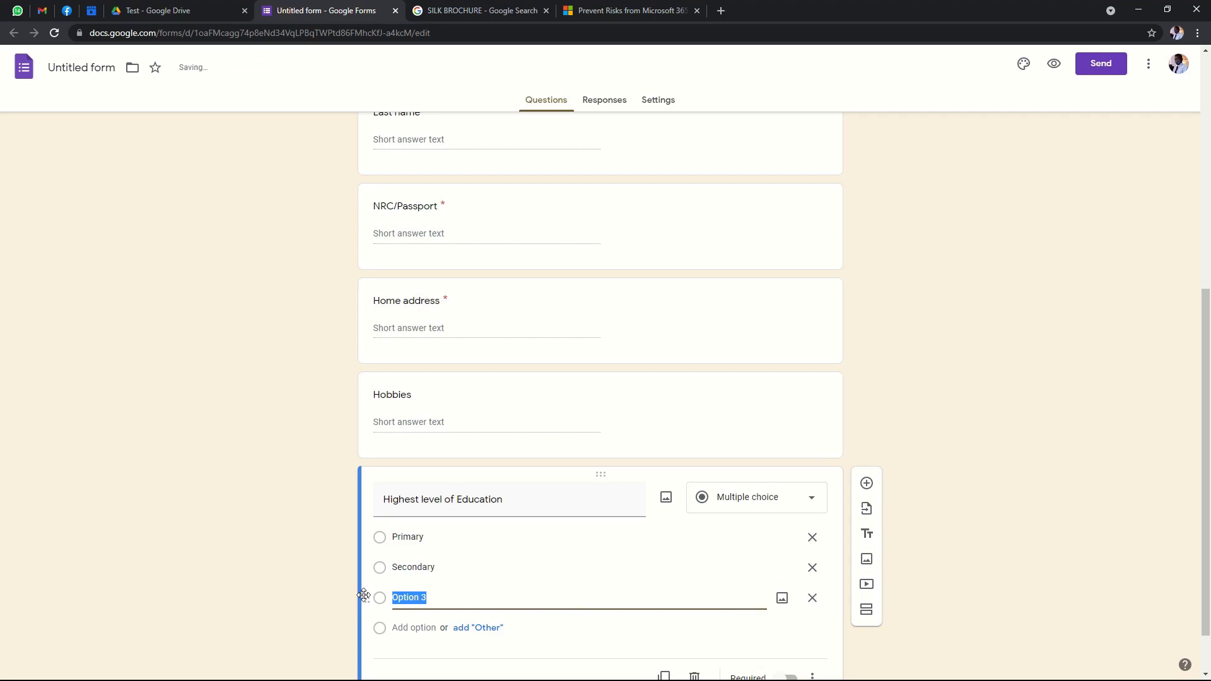
pyautogui.write('Te')
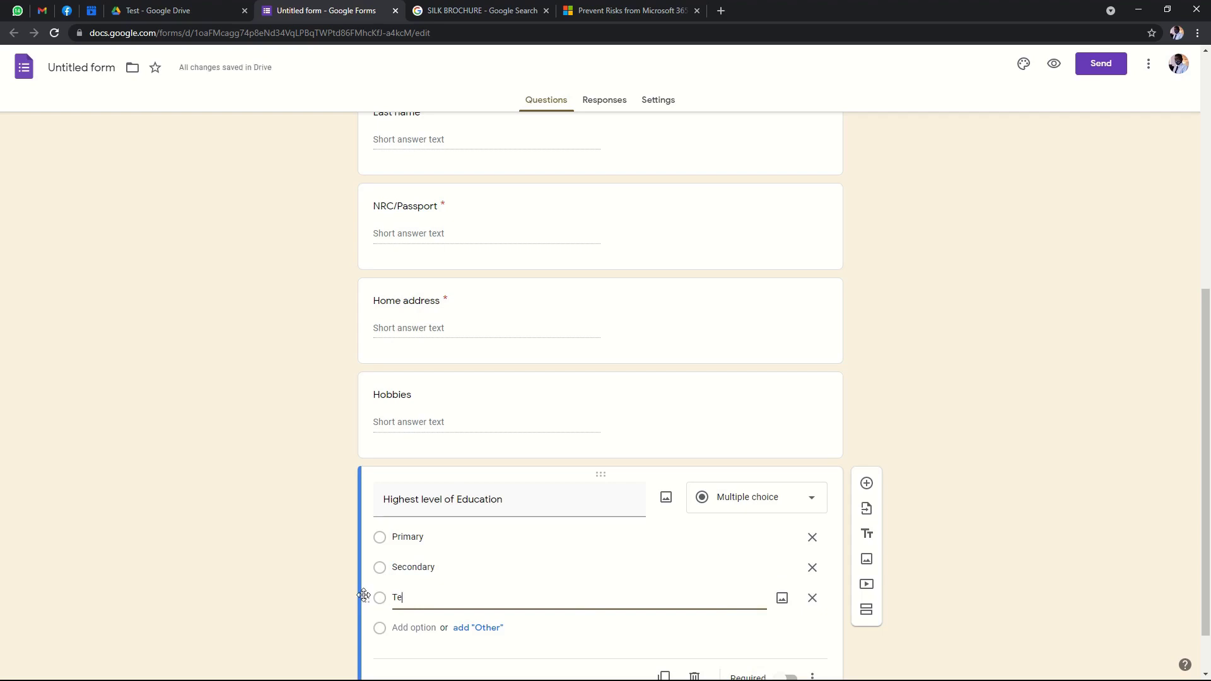
pyautogui.write('rtiary')
# Add an 'Other' choice and make the education question required.
pyautogui.scroll(-1, 643, 552)
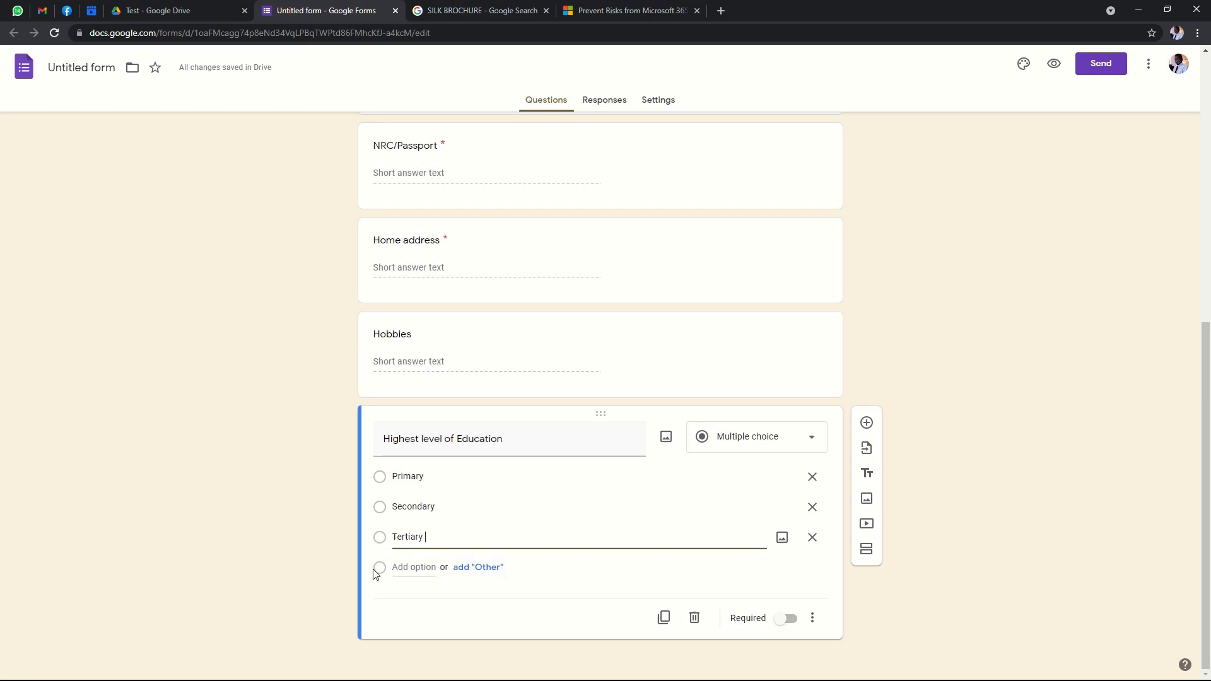
pyautogui.click(473, 568)
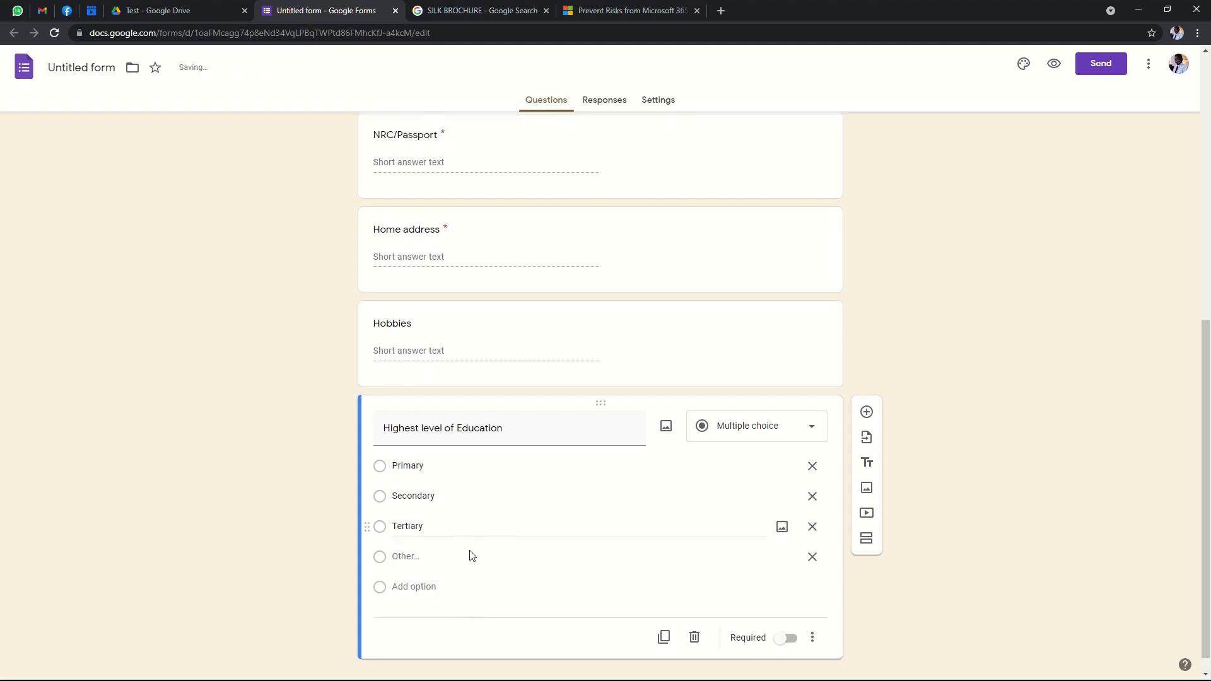
pyautogui.click(788, 618)
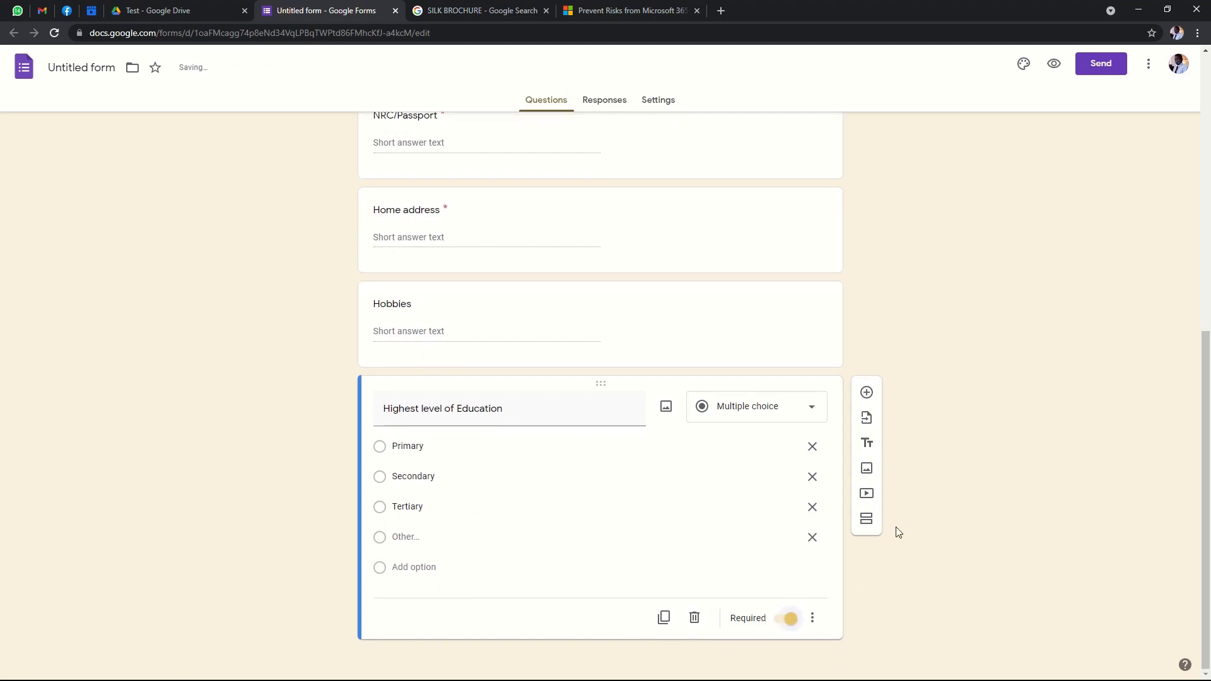
pyautogui.scroll(8, 933, 249)
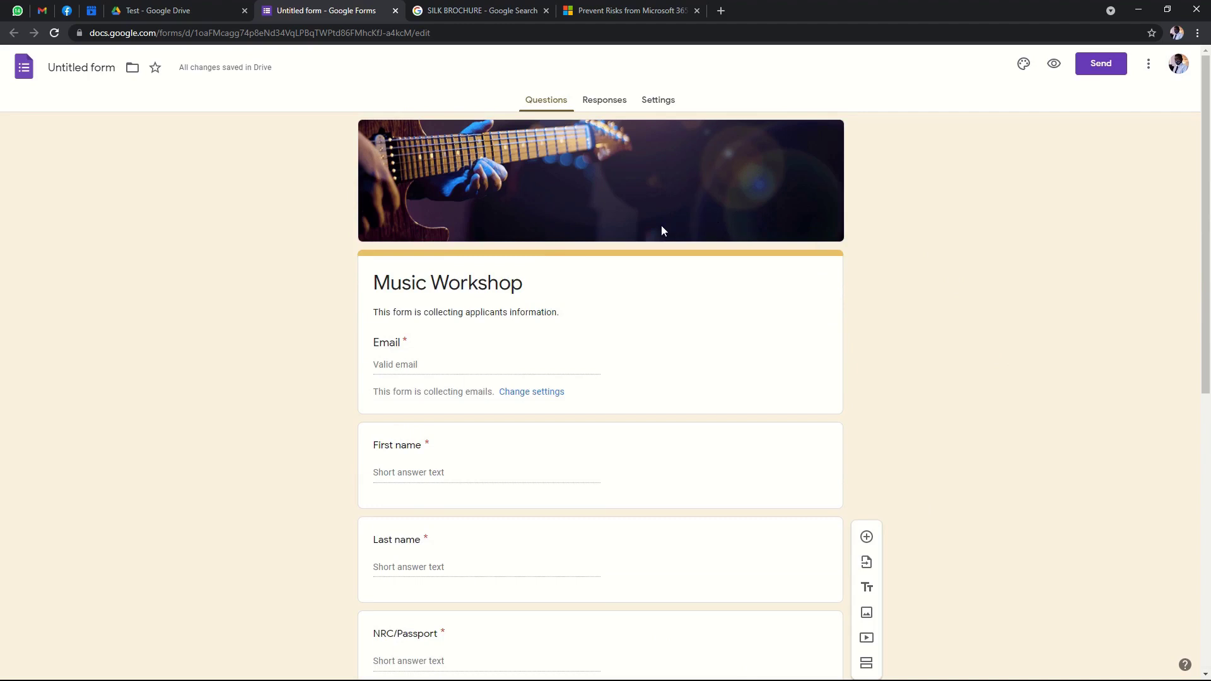
pyautogui.scroll(-3, 663, 233)
pyautogui.scroll(-5, 493, 269)
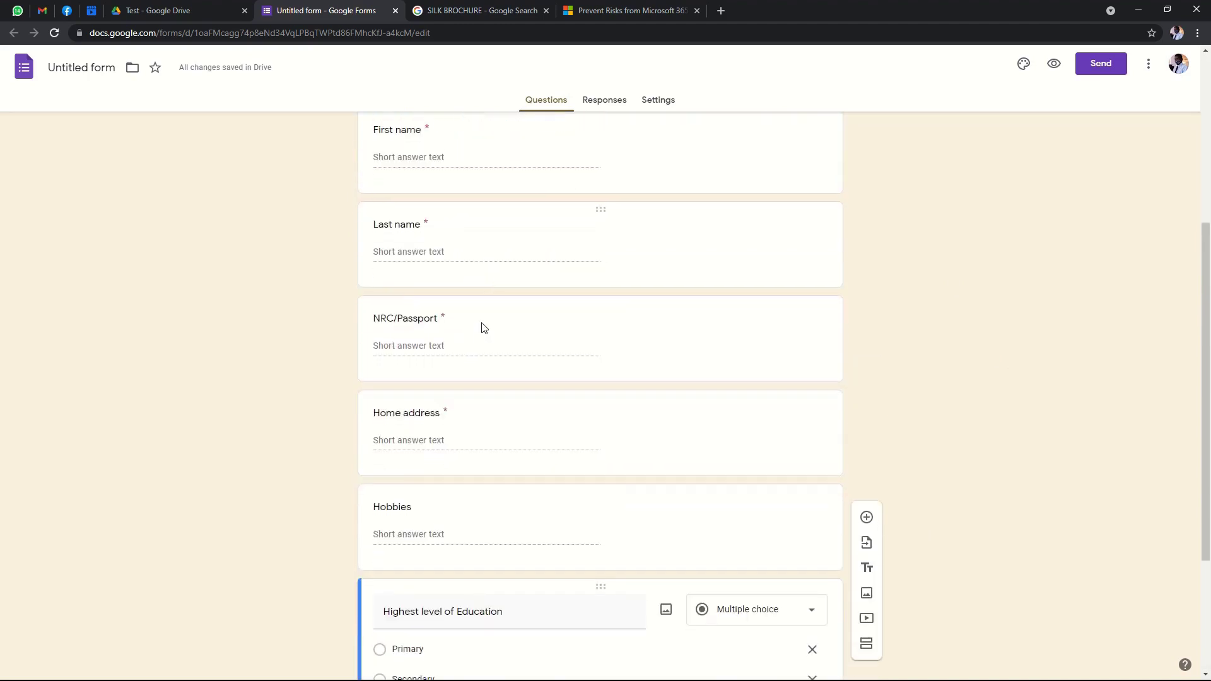
pyautogui.scroll(5, 533, 343)
pyautogui.scroll(4, 533, 339)
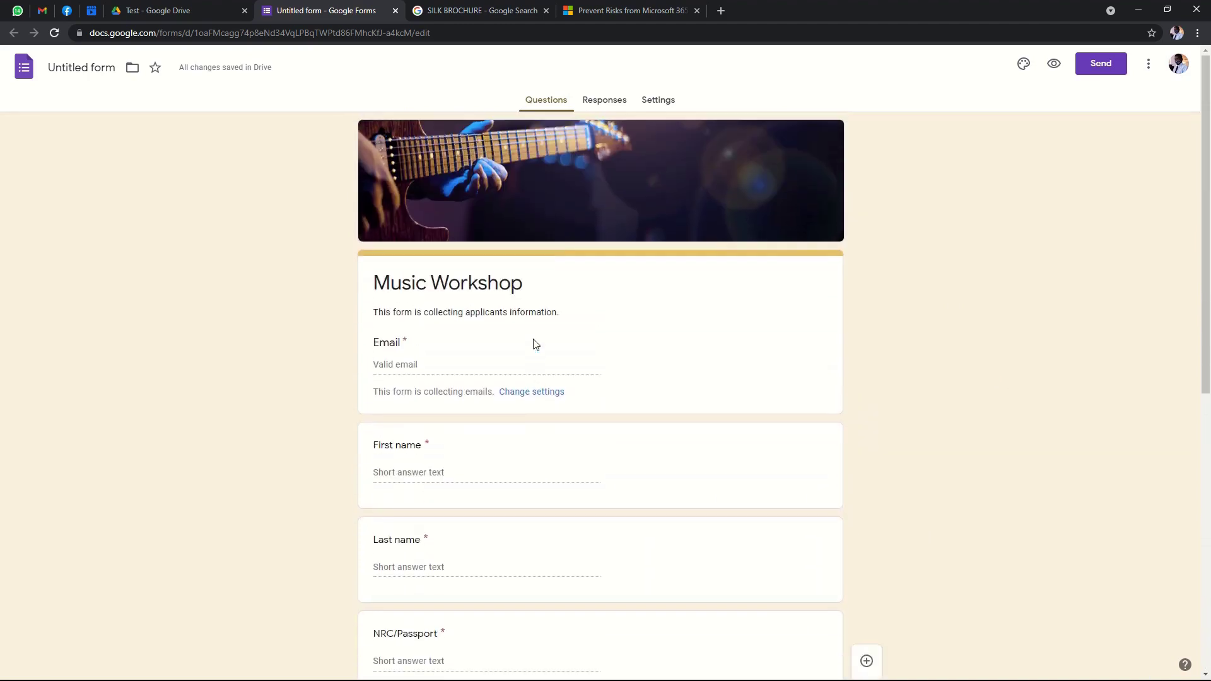
pyautogui.scroll(-1, 578, 274)
pyautogui.scroll(1, 562, 275)
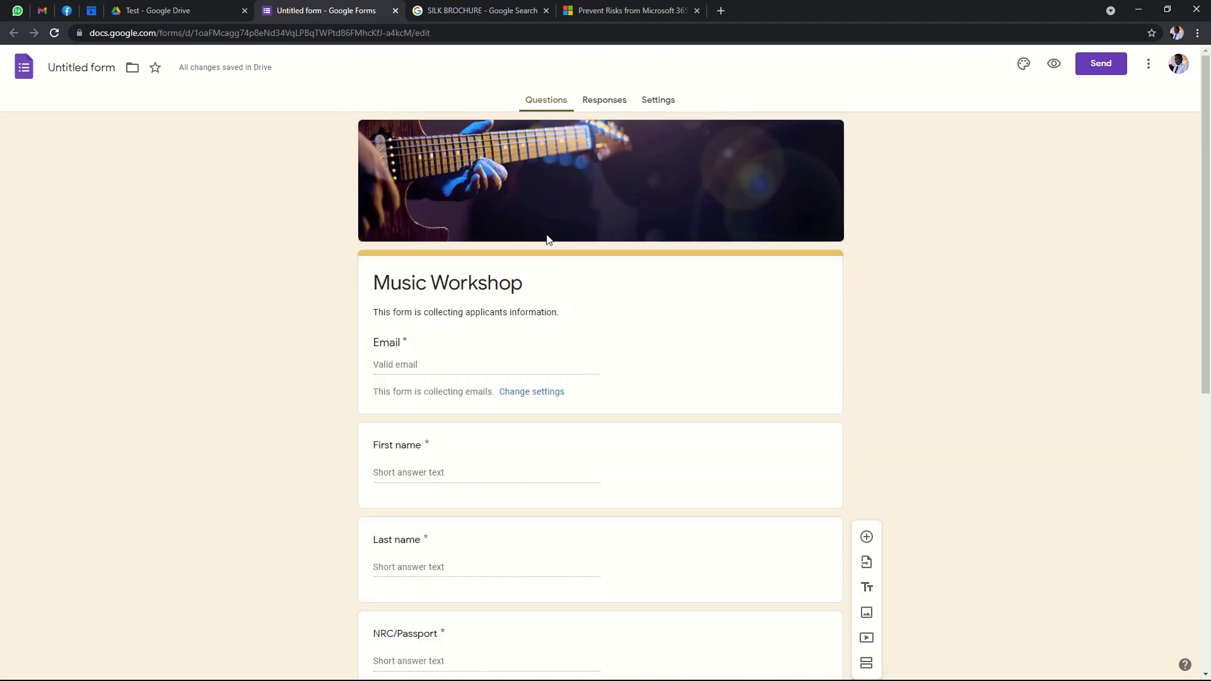
pyautogui.click(600, 110)
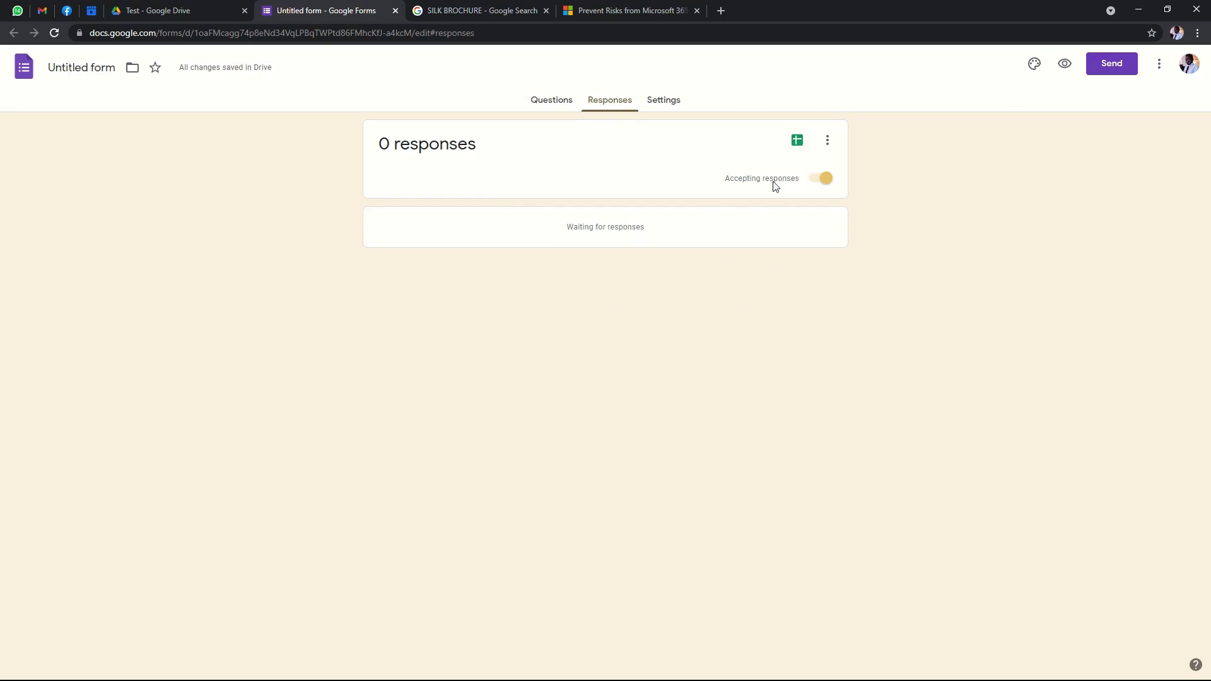
# Turn off accepting responses, review the respondent message, then turn accepting responses back on.
pyautogui.click(820, 180)
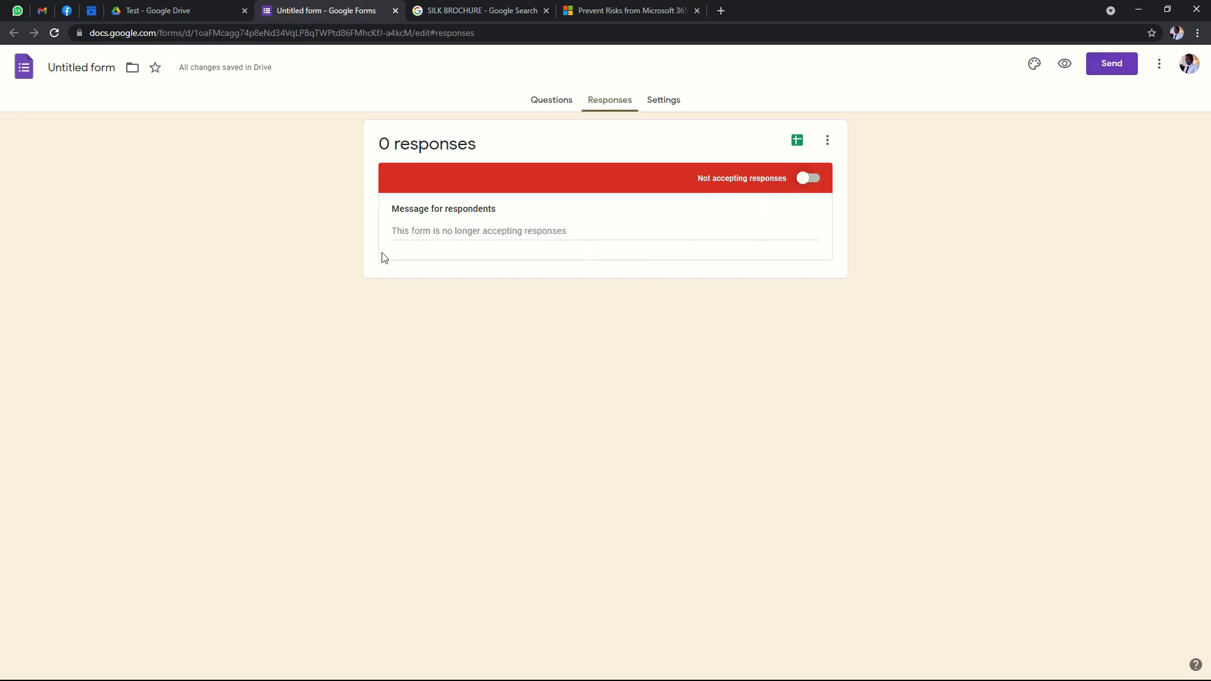
pyautogui.click(403, 225)
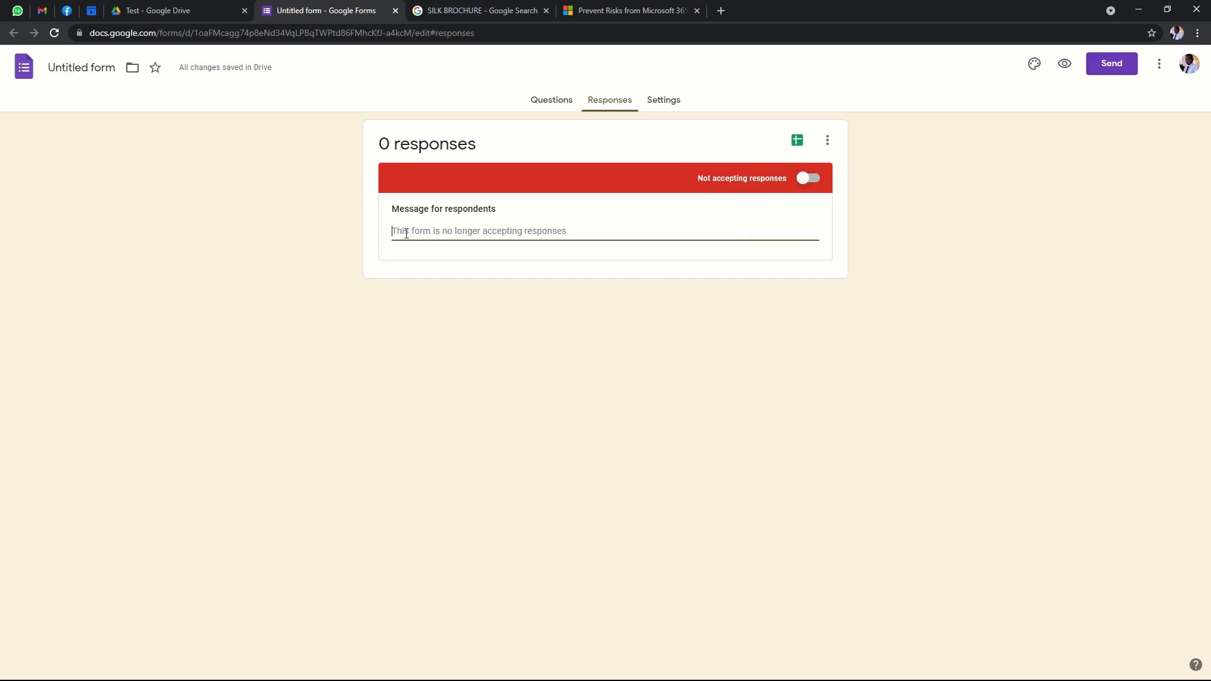
pyautogui.click(750, 315)
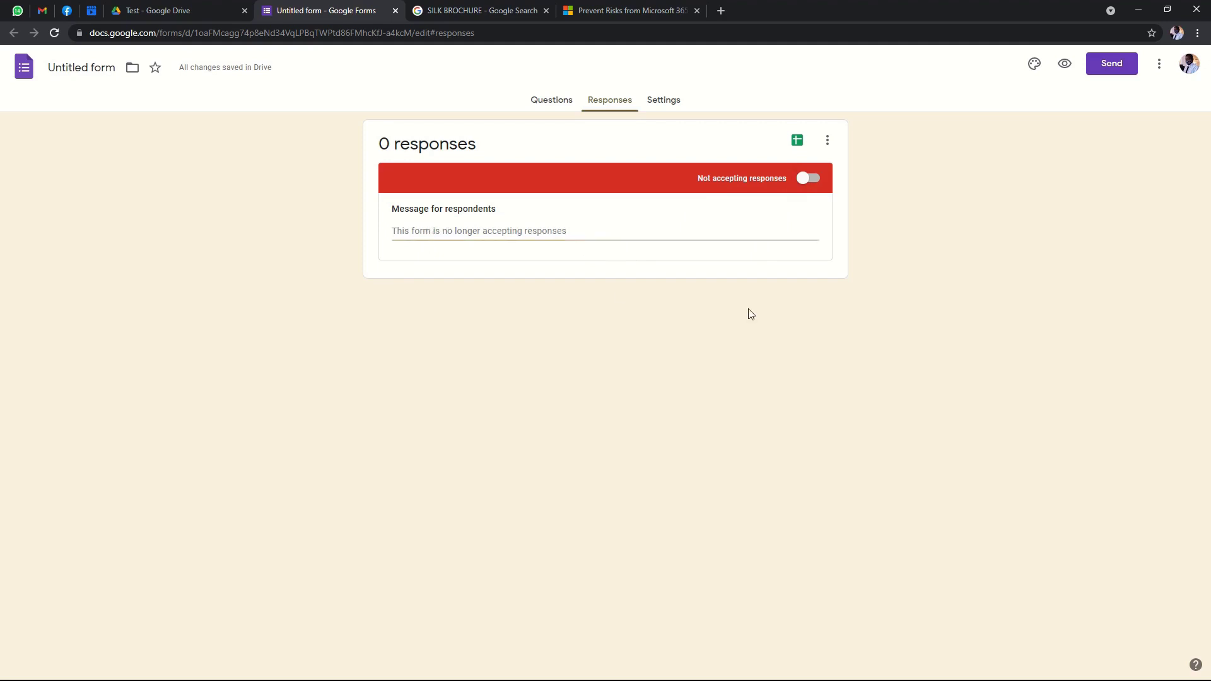
pyautogui.click(497, 230)
pyautogui.click(581, 338)
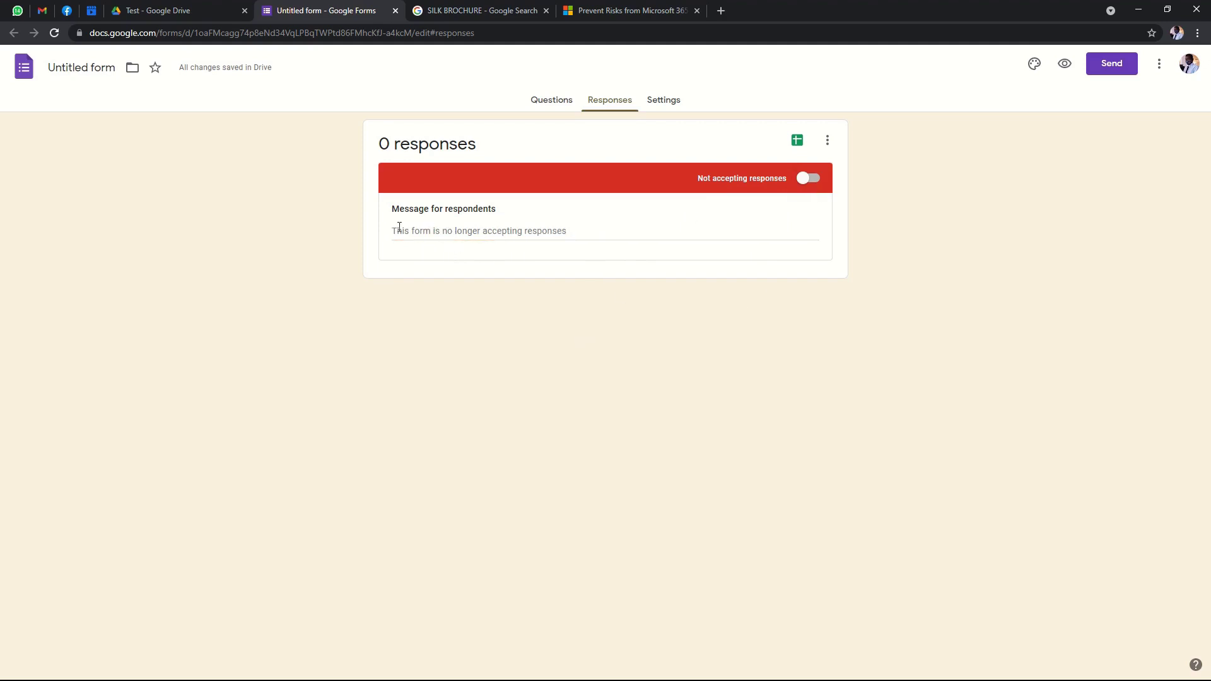
pyautogui.click(808, 178)
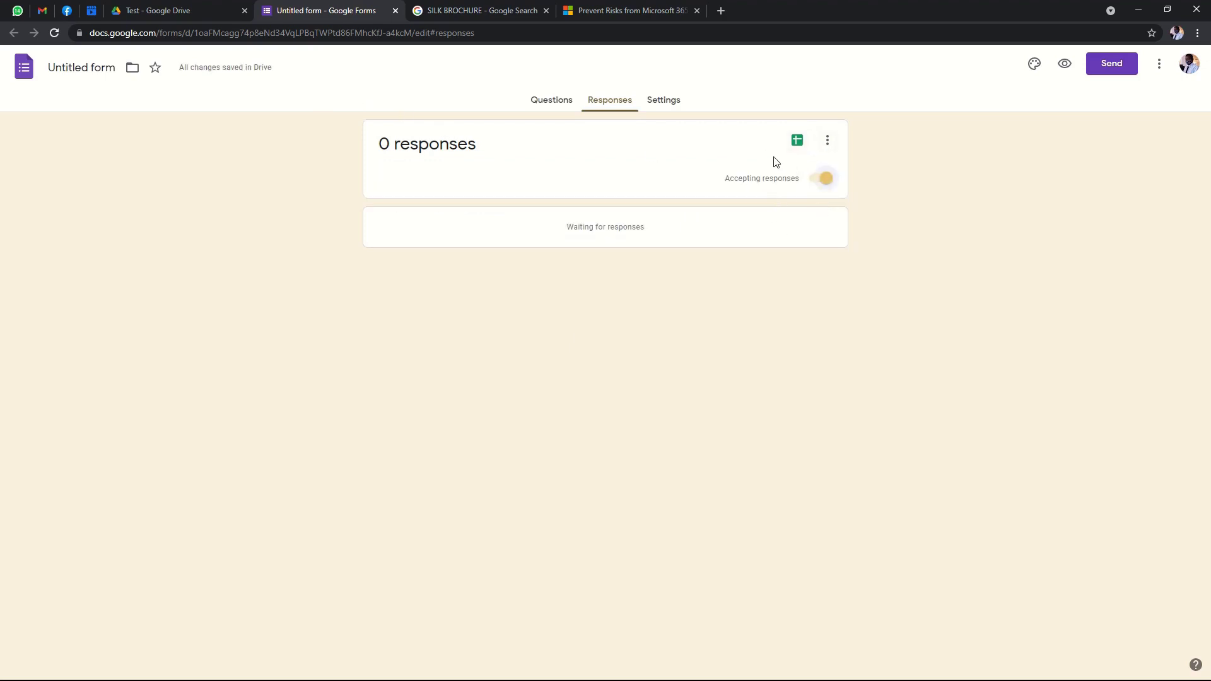
# Open the response-spreadsheet dialog, cancel it, and go to the Test folder in Drive.
pyautogui.click(799, 140)
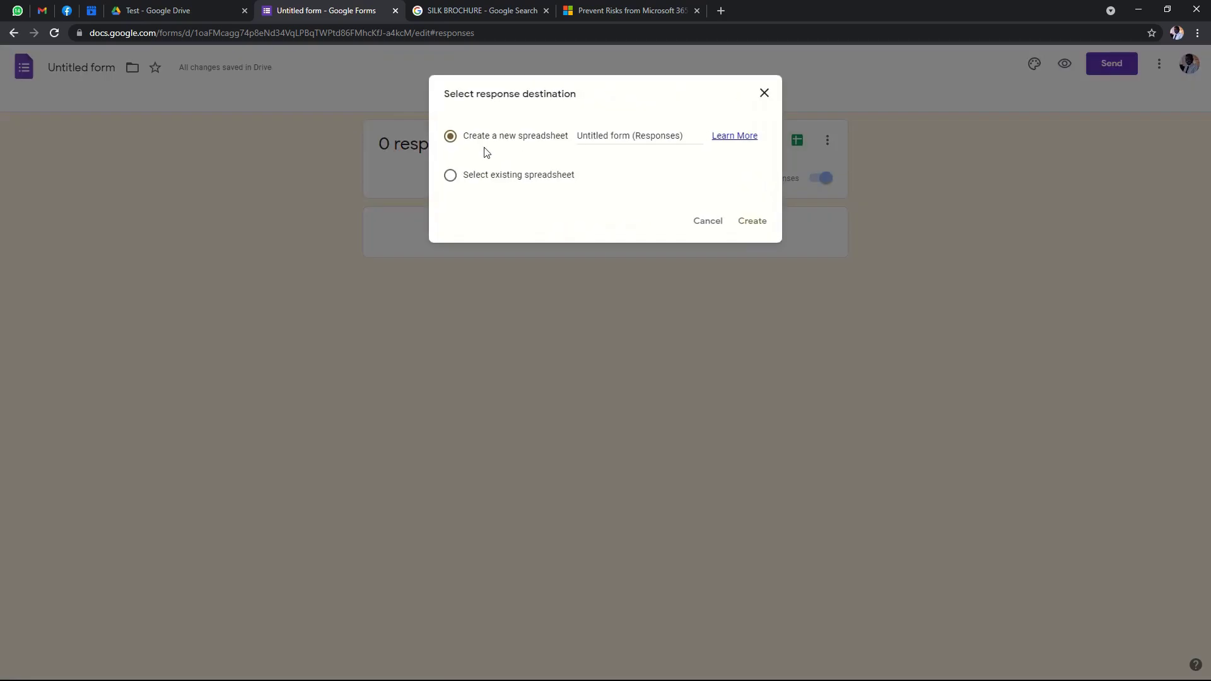
pyautogui.click(764, 95)
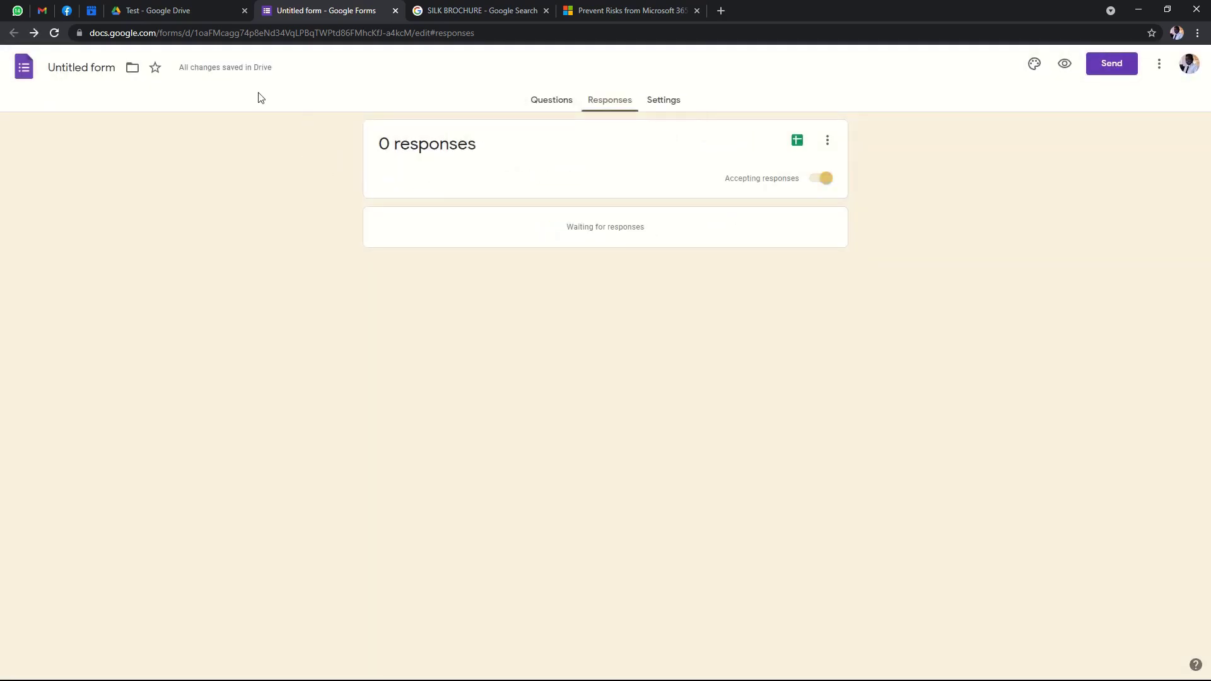
pyautogui.click(167, 11)
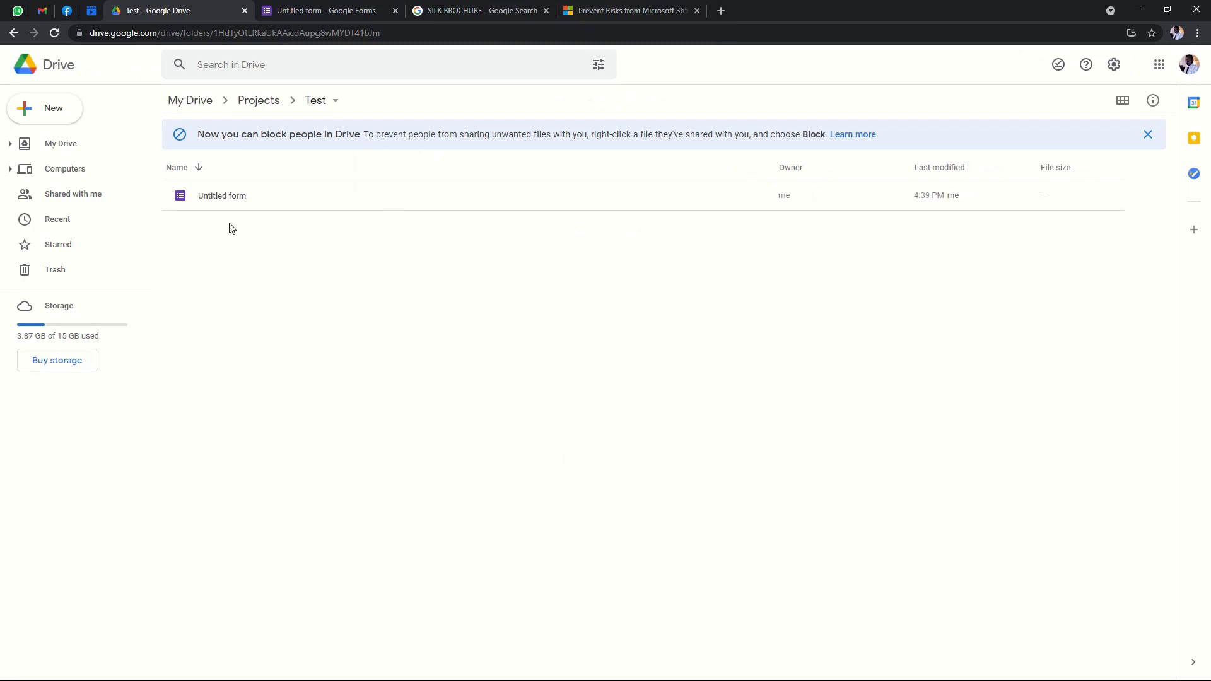
# Rename the Untitled form file to 'Music Workshop', matching the form's own title.
pyautogui.click(257, 202)
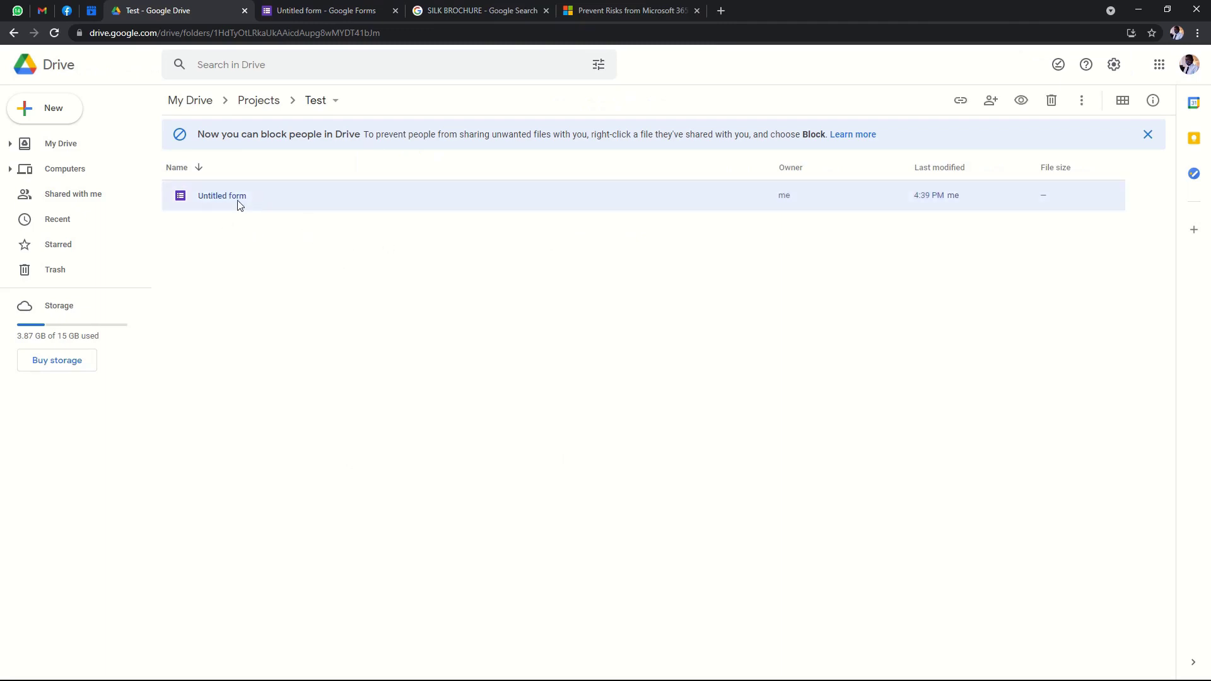
pyautogui.rightClick(244, 199)
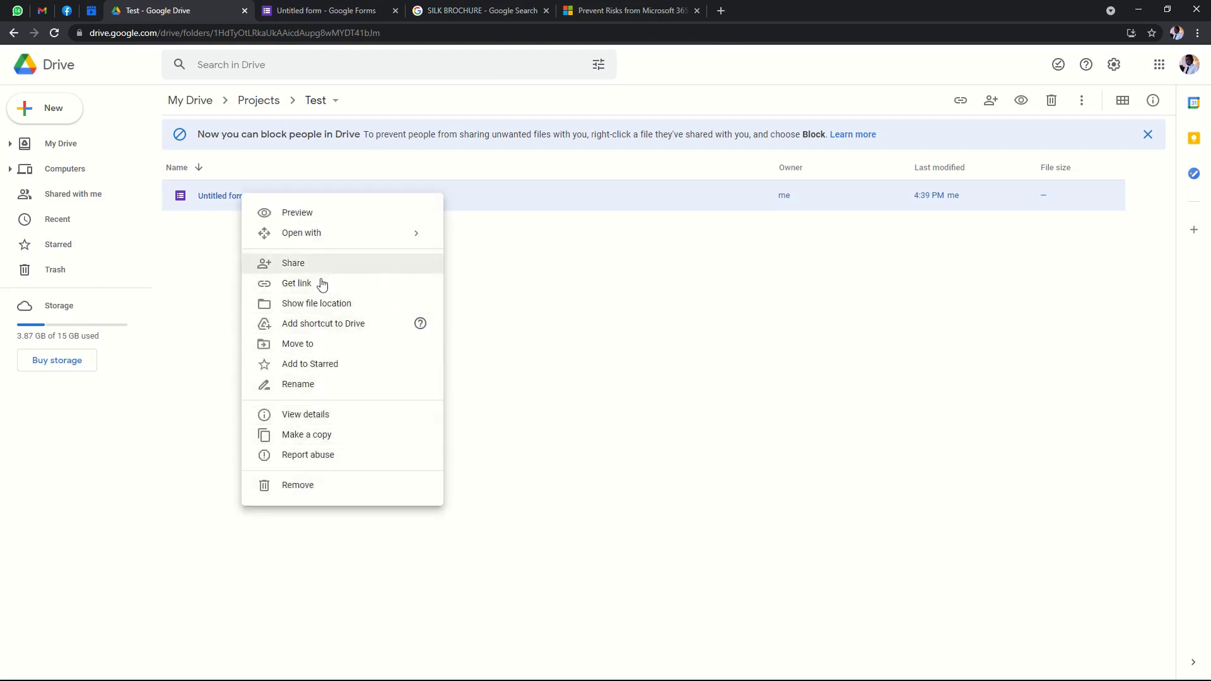
pyautogui.click(309, 385)
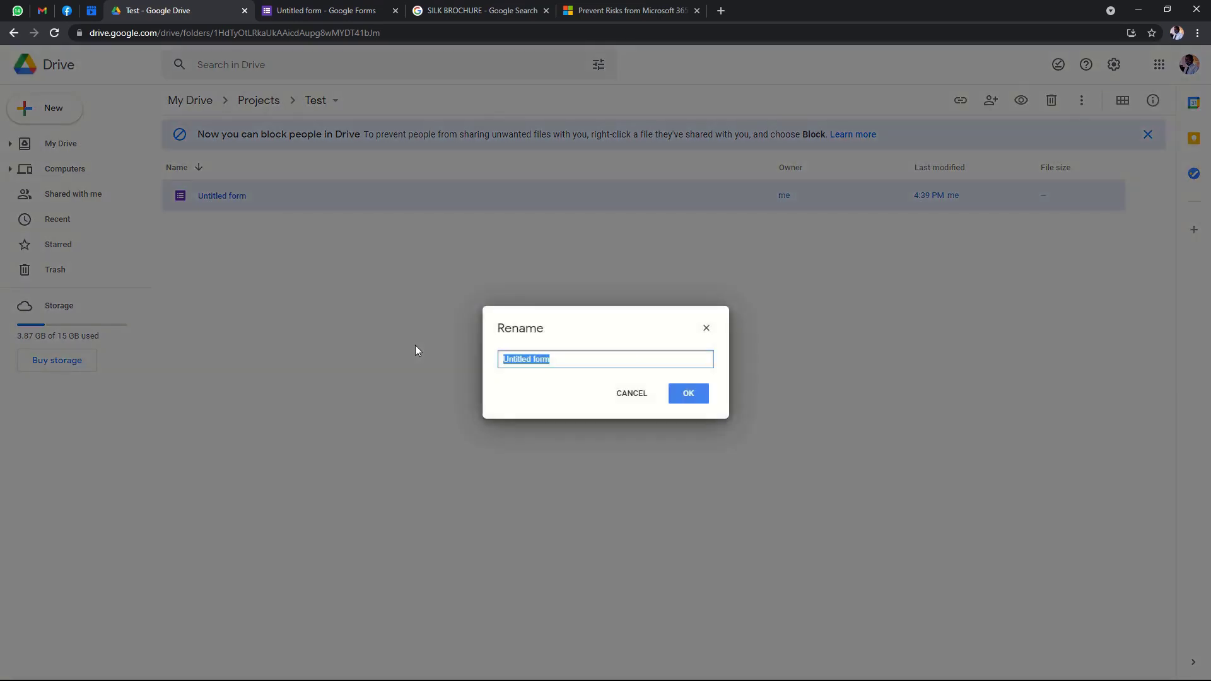
pyautogui.write('Music ')
pyautogui.write('Worksh')
pyautogui.write('i')
pyautogui.write('op')
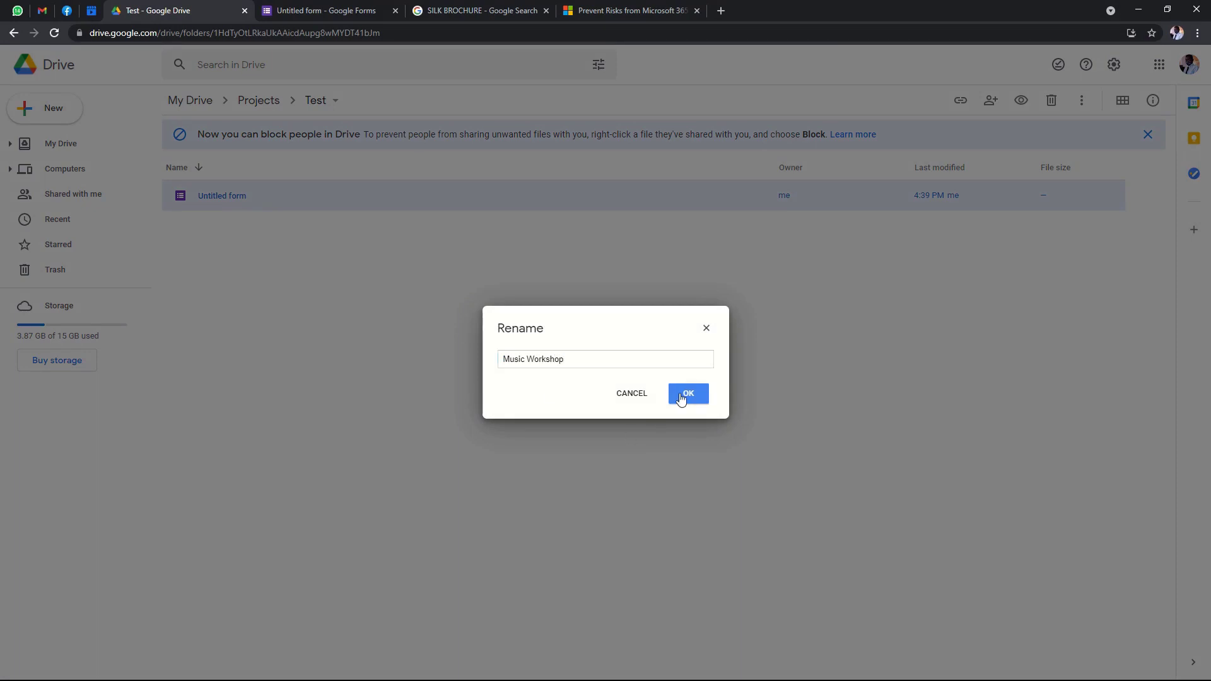
pyautogui.click(683, 392)
pyautogui.click(321, 11)
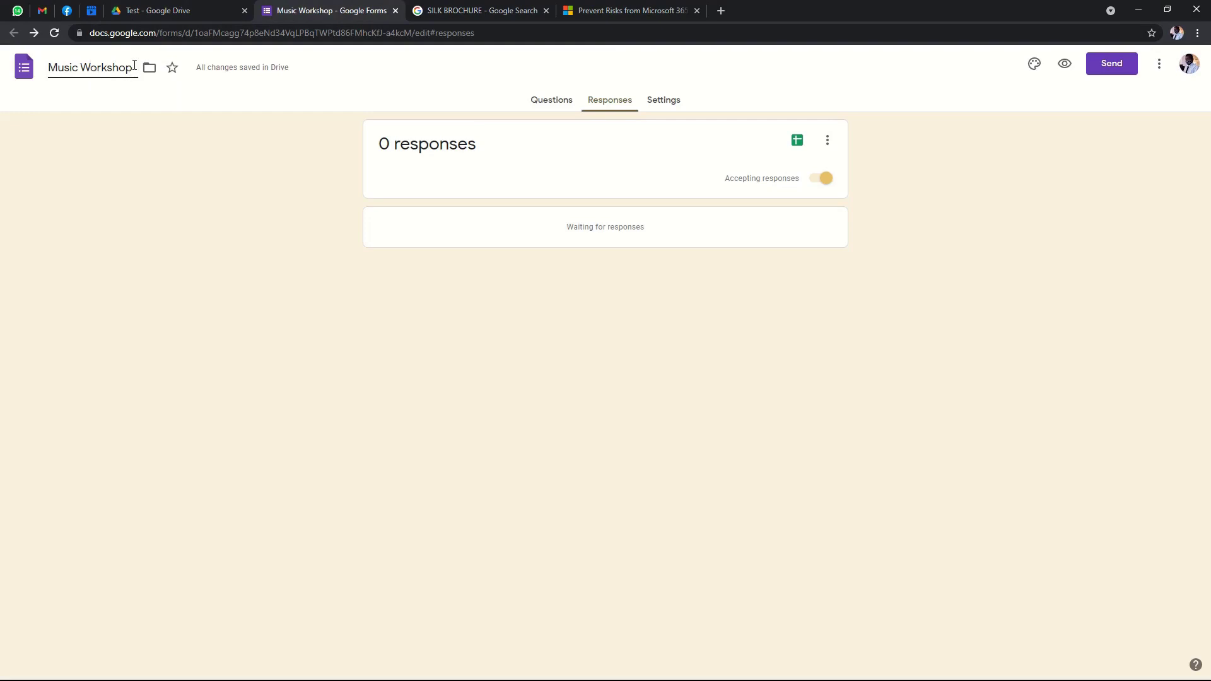
pyautogui.moveTo(134, 66); pyautogui.dragTo(16, 63)
pyautogui.click(274, 206)
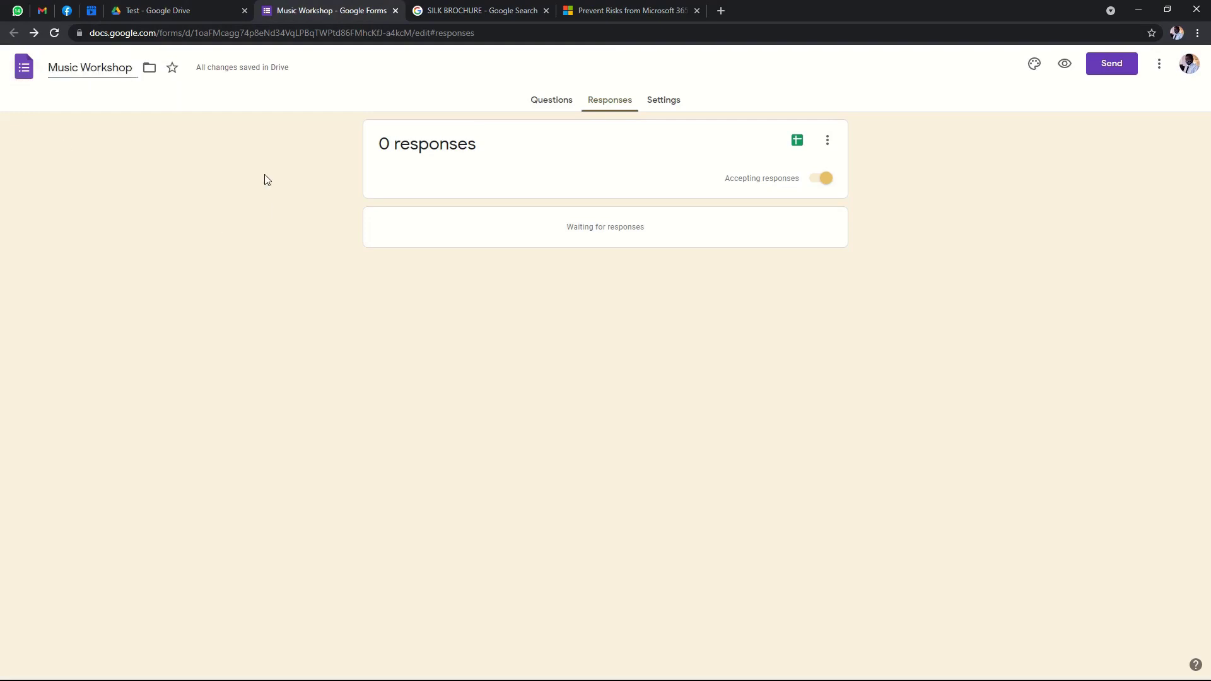
pyautogui.click(175, 11)
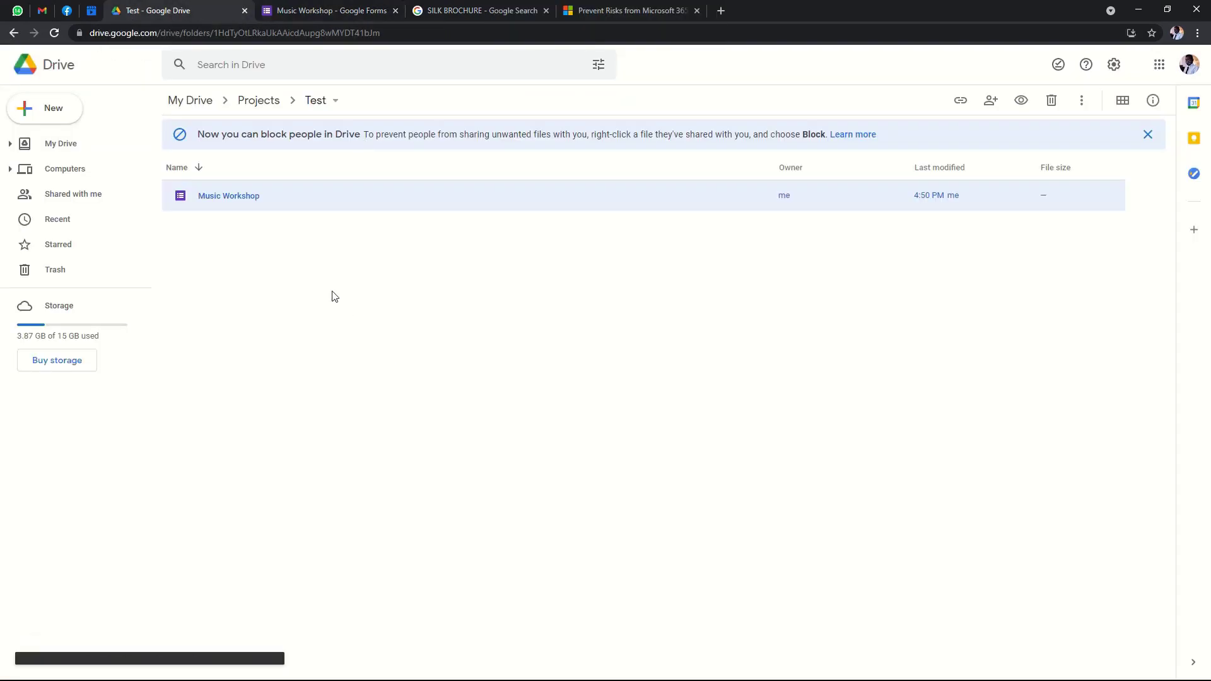
# Show the Test folder's new-item menu with its Google Sheets creation options.
pyautogui.rightClick(230, 247)
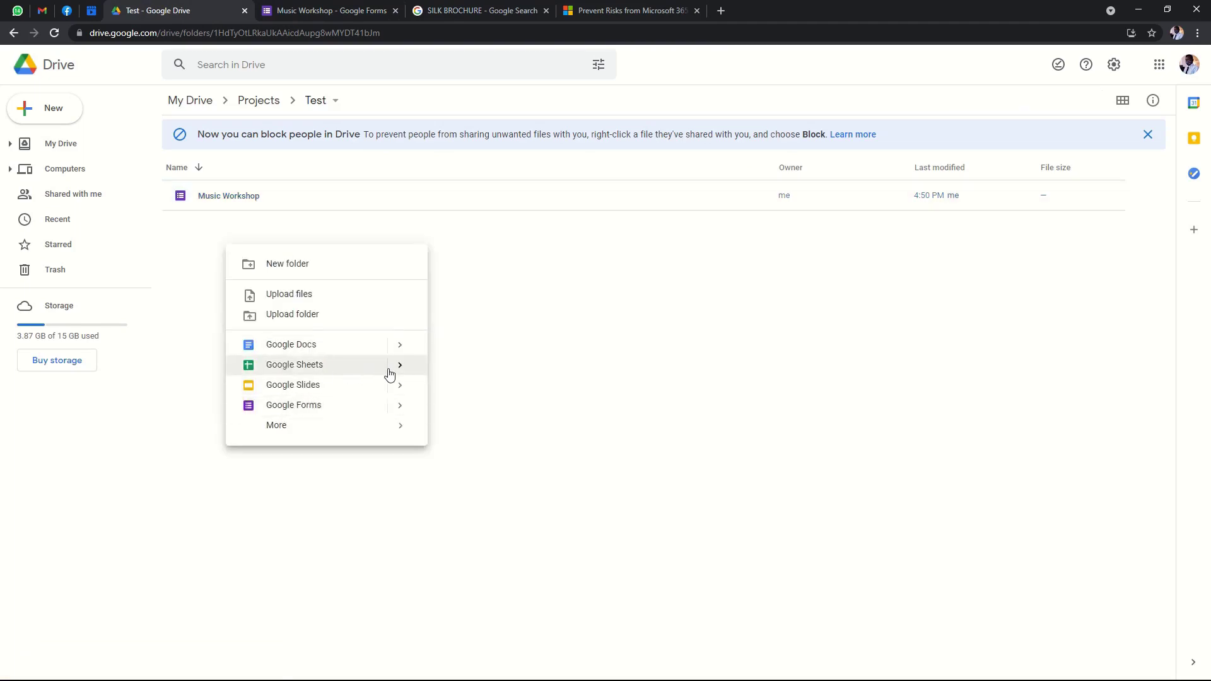
pyautogui.moveTo(400, 367)
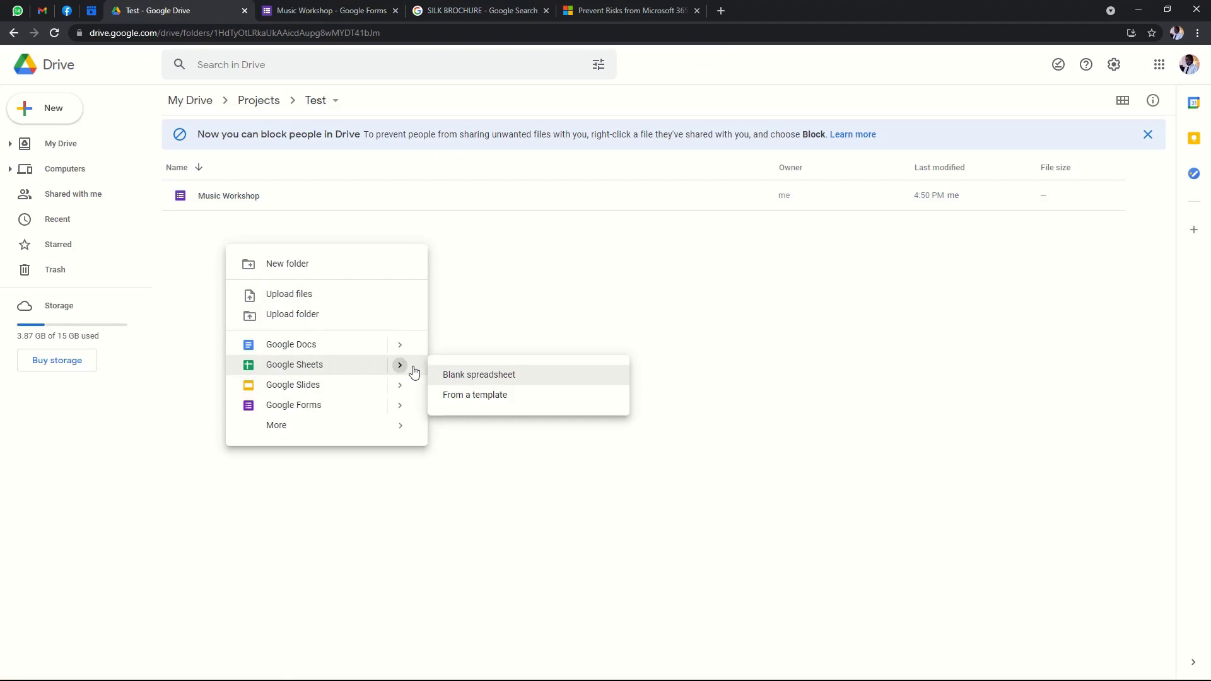
# Create a blank spreadsheet titled 'Music Workshop Responses'.
pyautogui.click(499, 377)
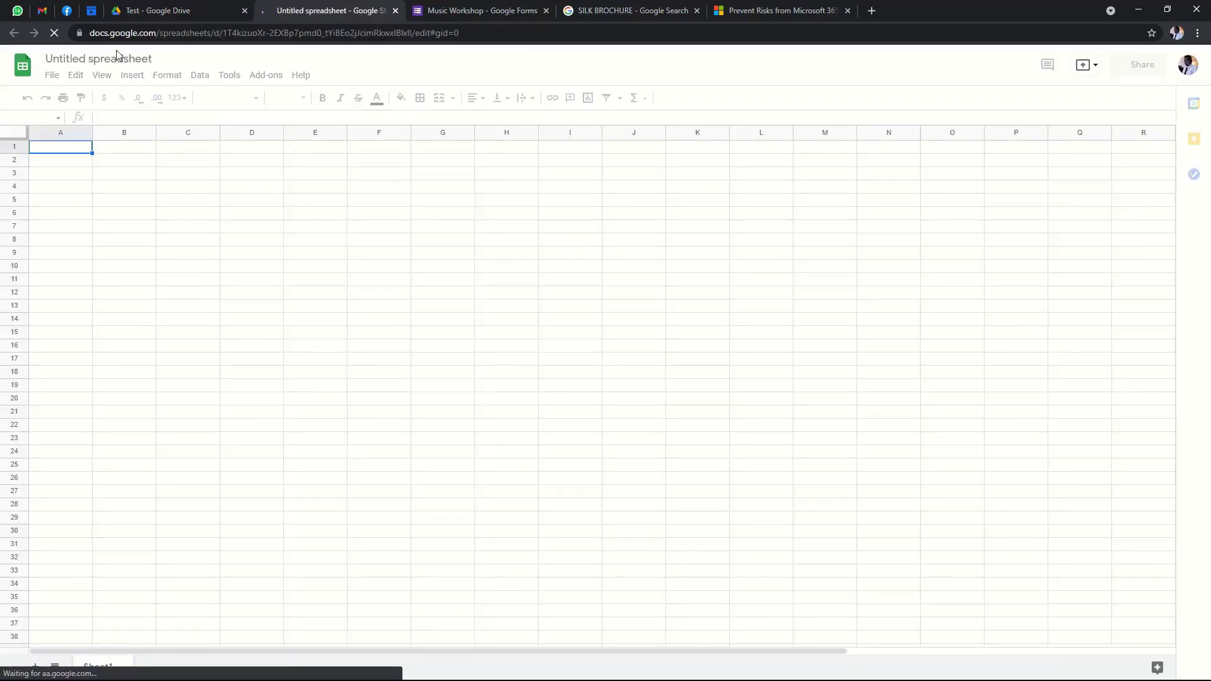
pyautogui.click(139, 59)
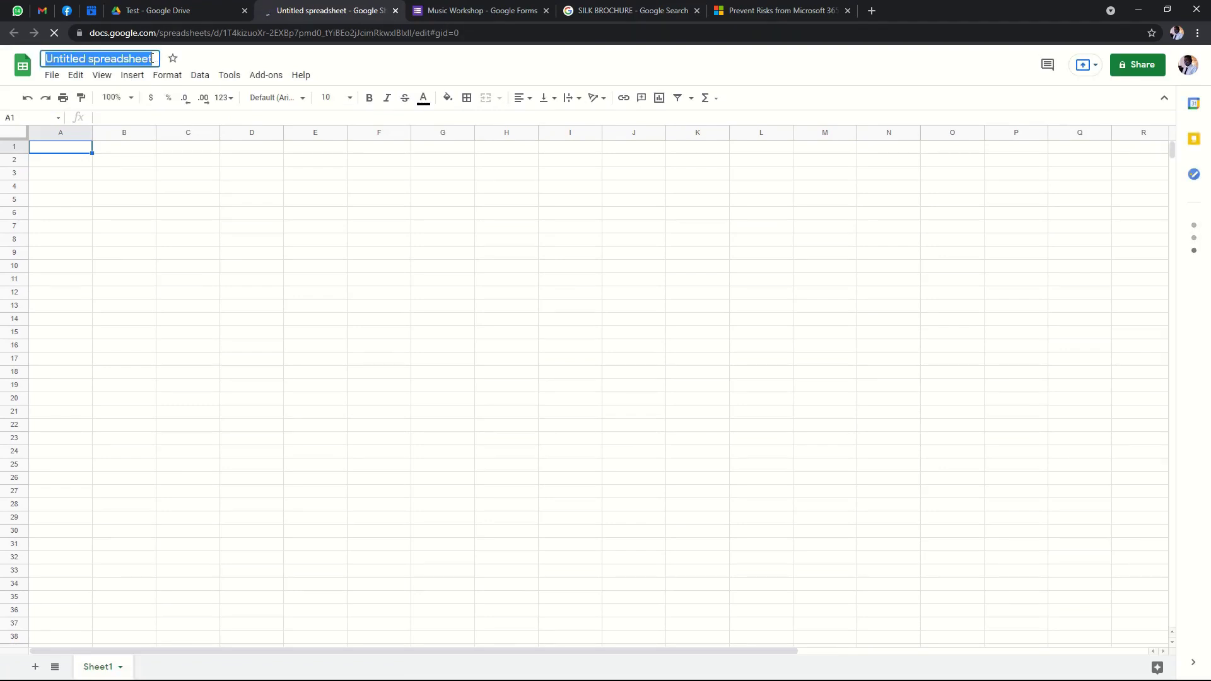
pyautogui.write('Music ')
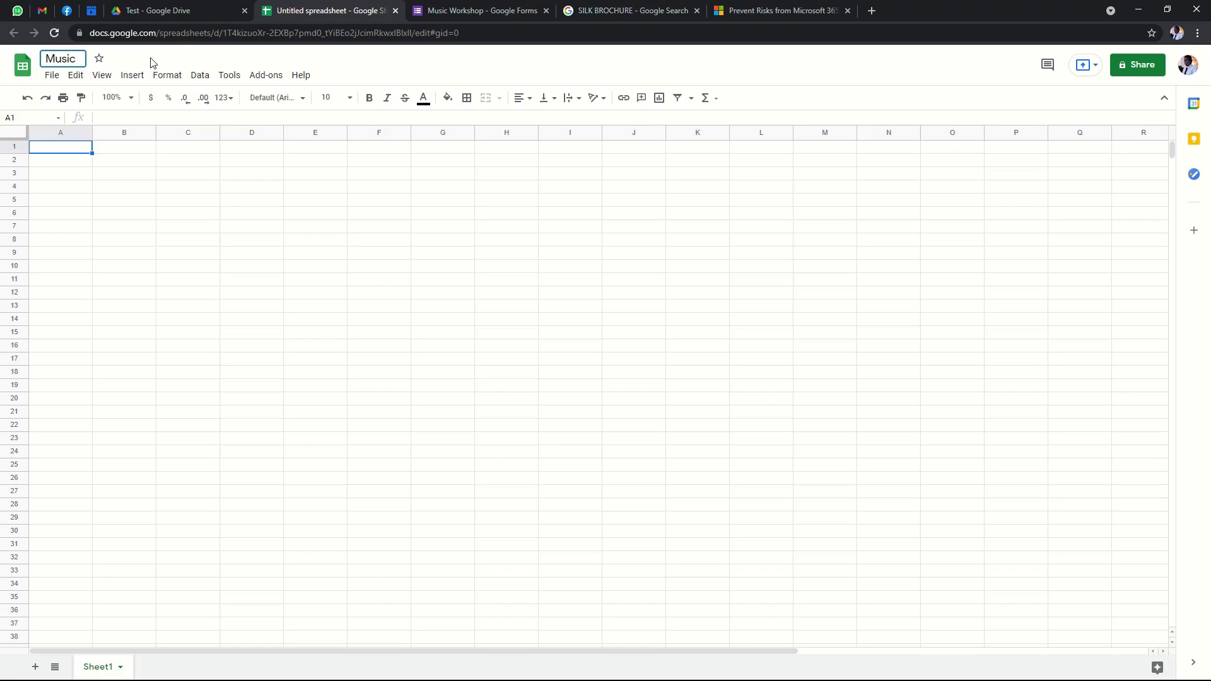
pyautogui.write('Workshop Re')
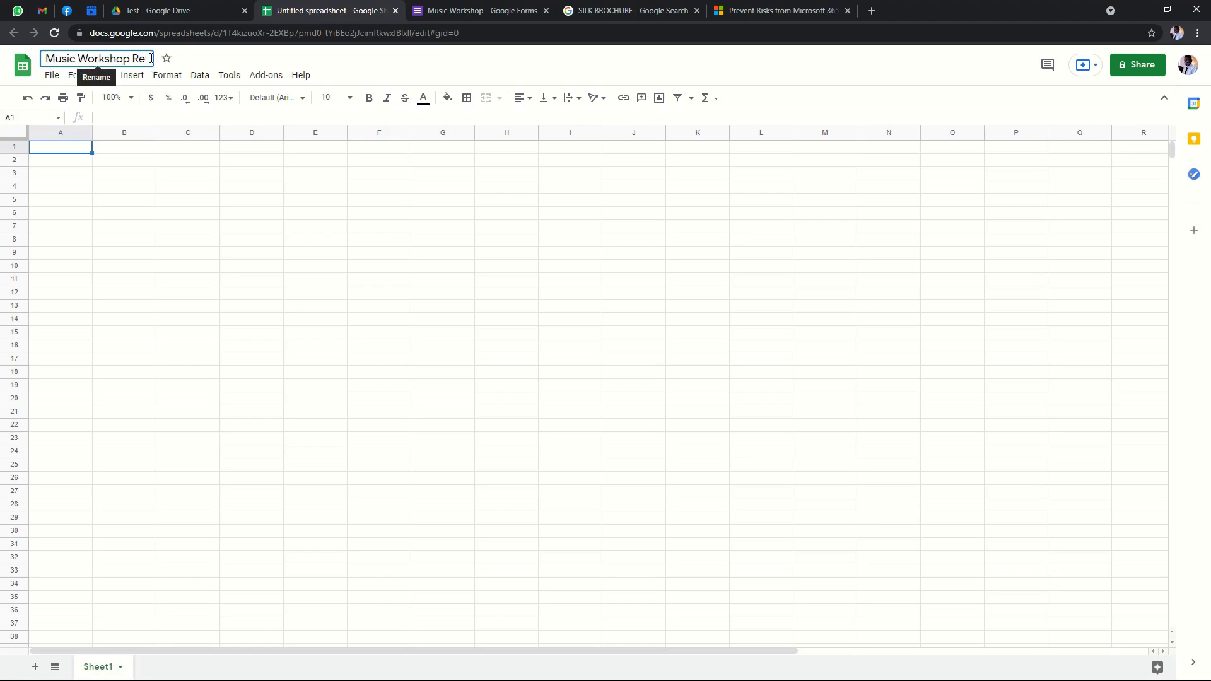
pyautogui.write('sponses')
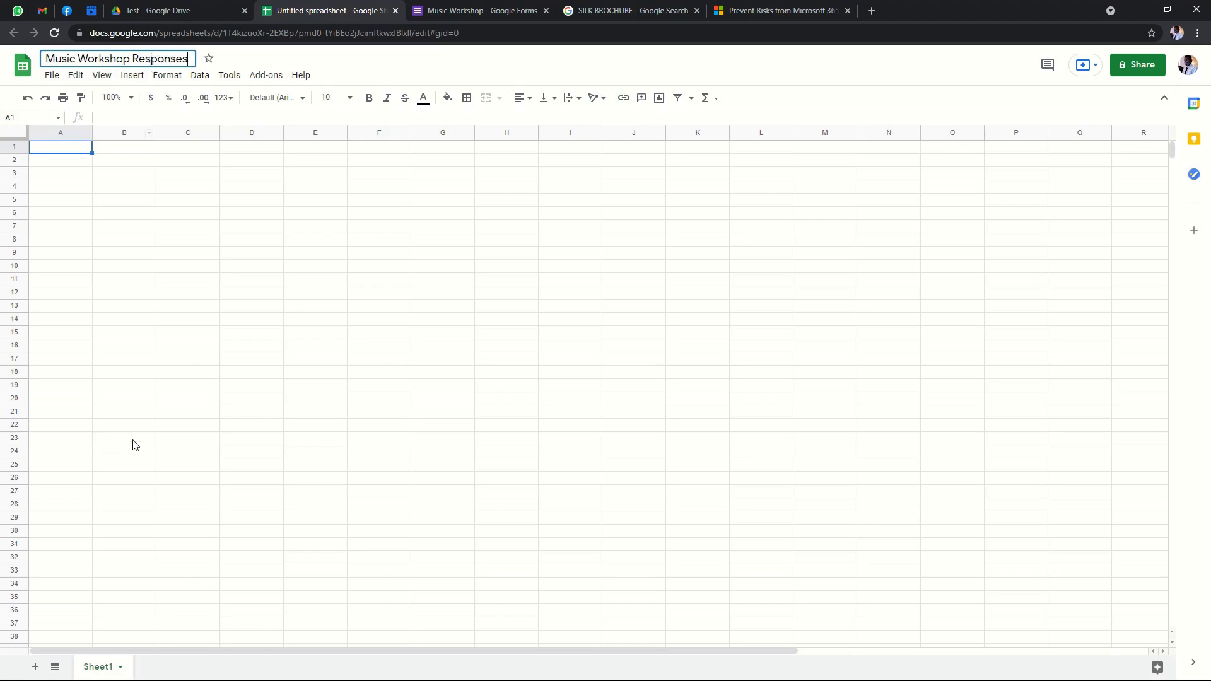
pyautogui.click(248, 475)
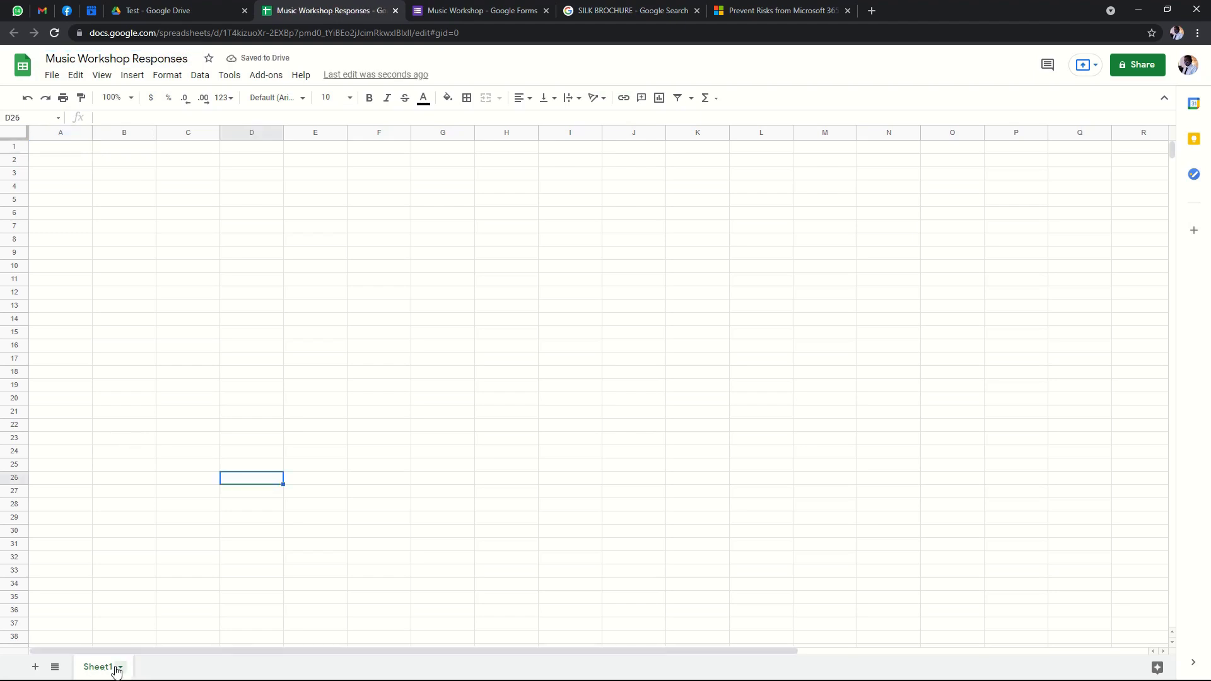
pyautogui.click(118, 666)
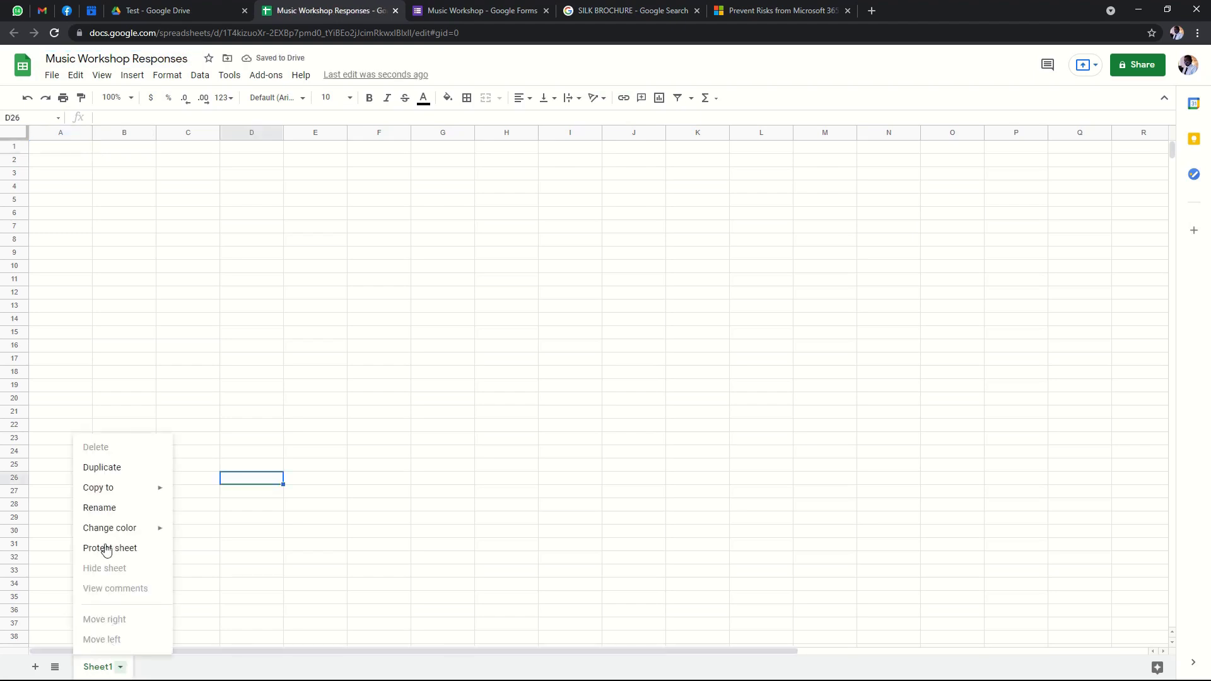
# Rename Sheet1 to 'Applicants', then return to the Test folder in Drive.
pyautogui.click(101, 508)
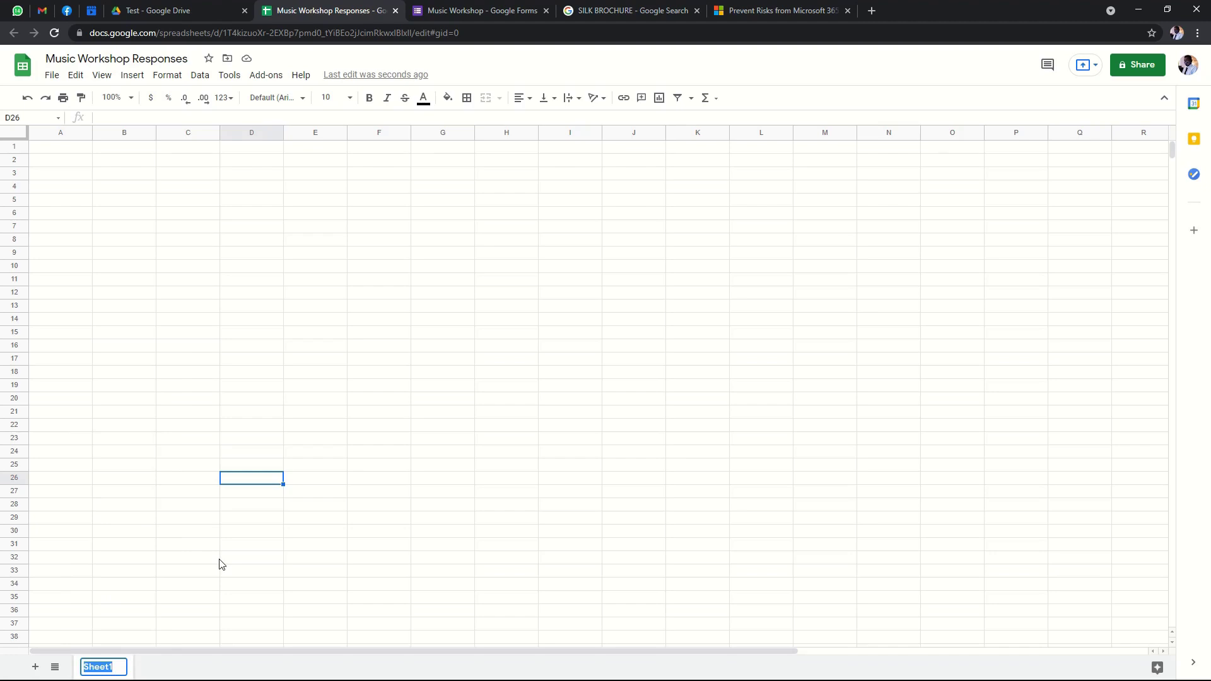
pyautogui.write('Applicants')
pyautogui.click(211, 573)
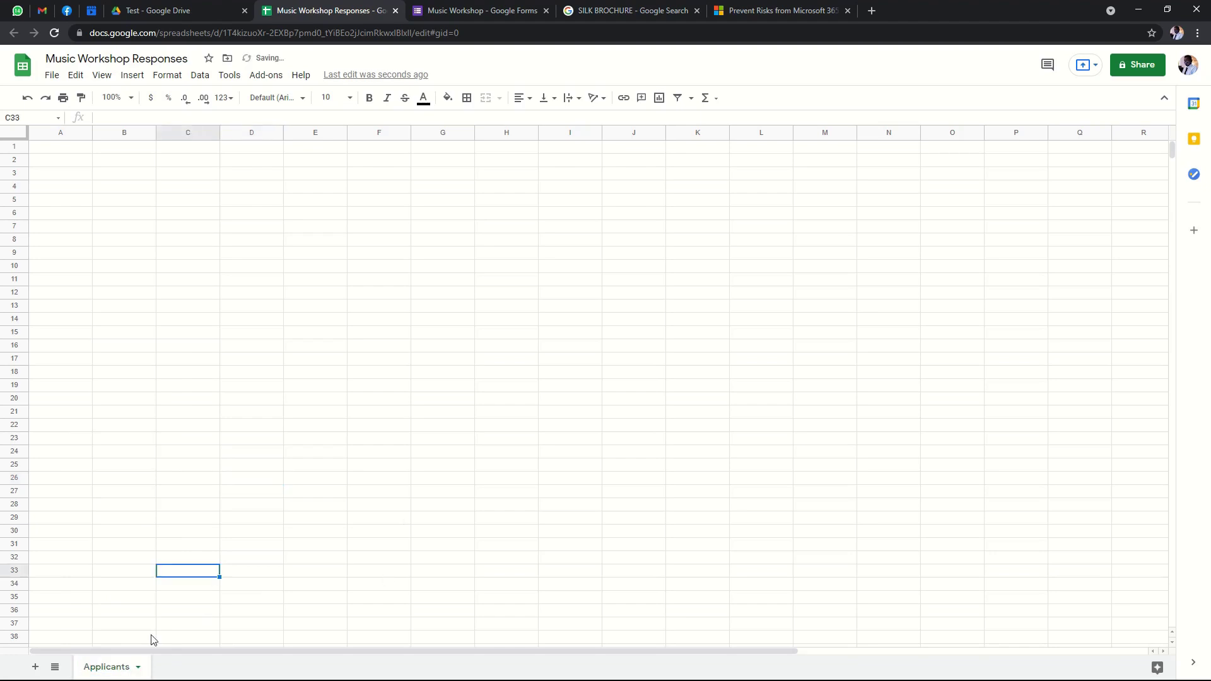
pyautogui.click(89, 613)
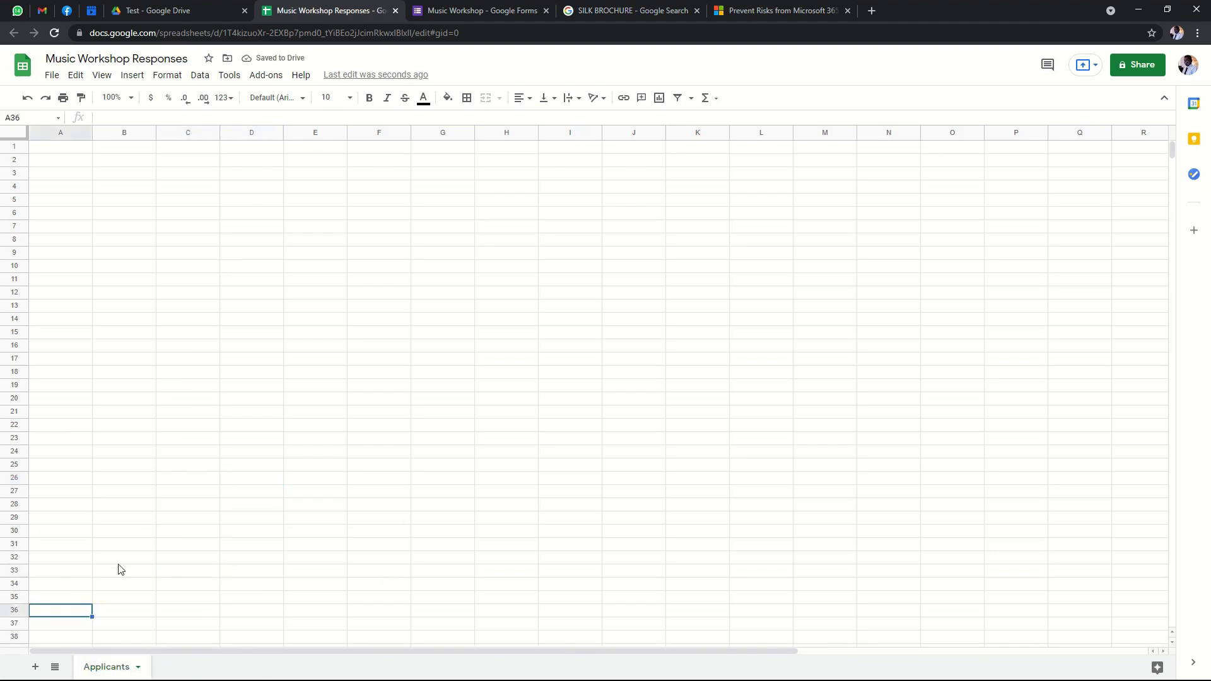
pyautogui.click(56, 145)
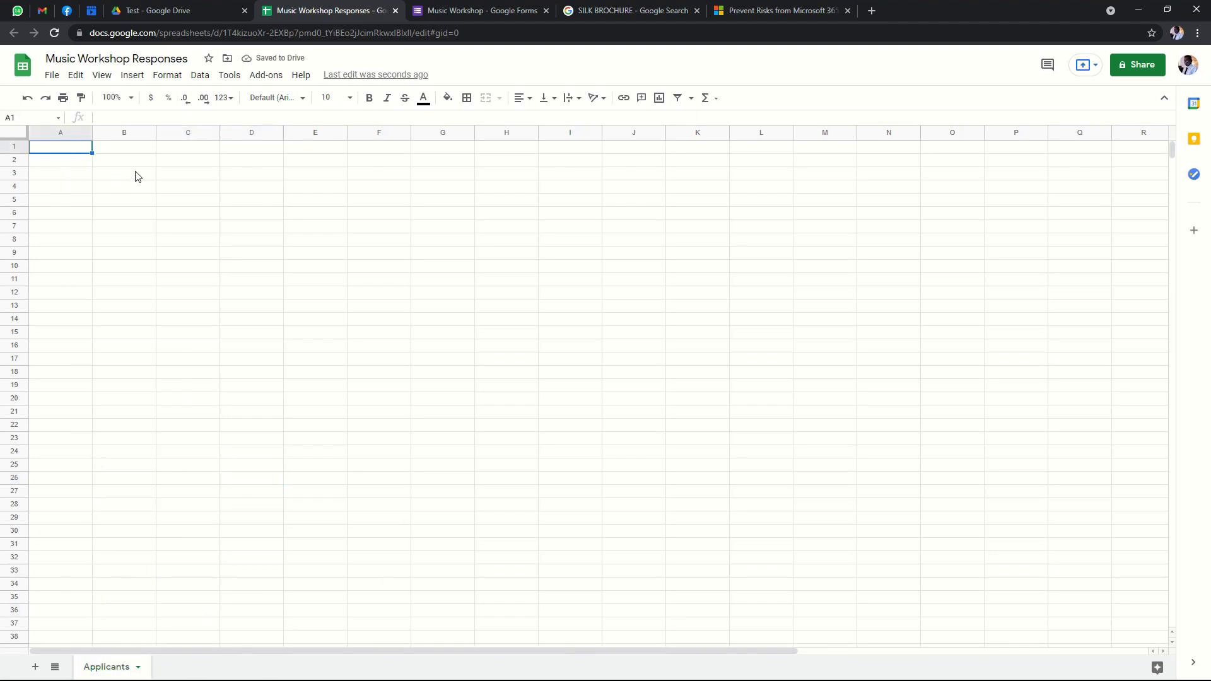
pyautogui.click(114, 153)
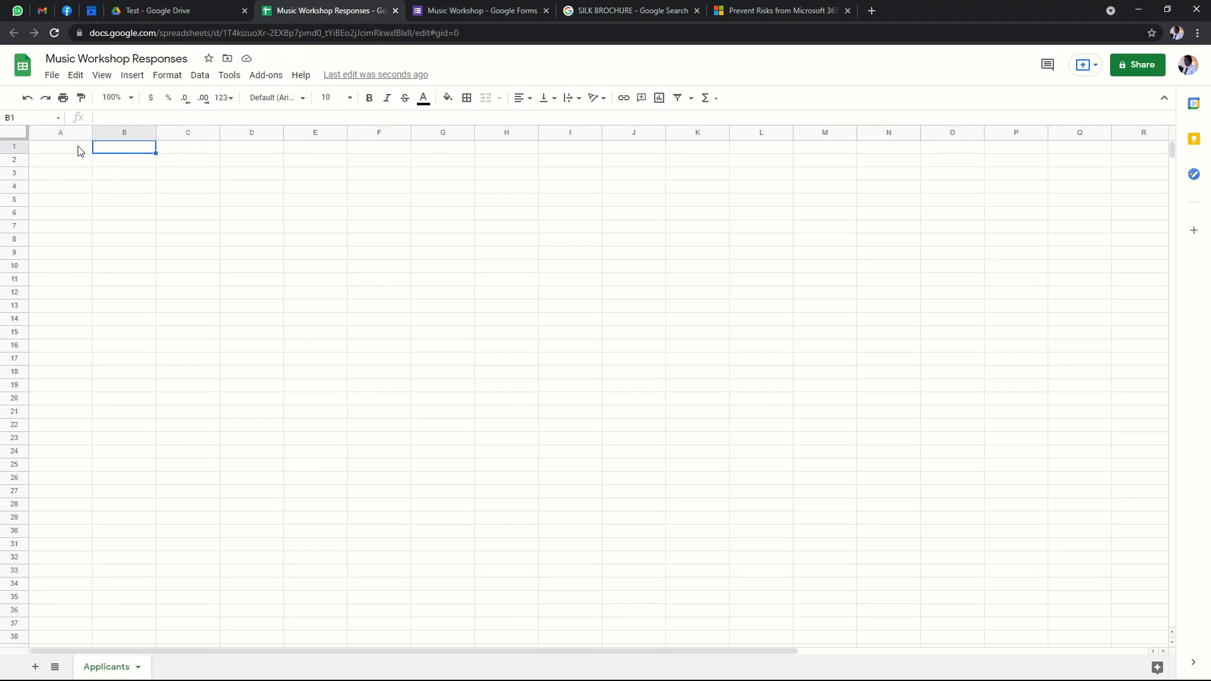
pyautogui.click(81, 151)
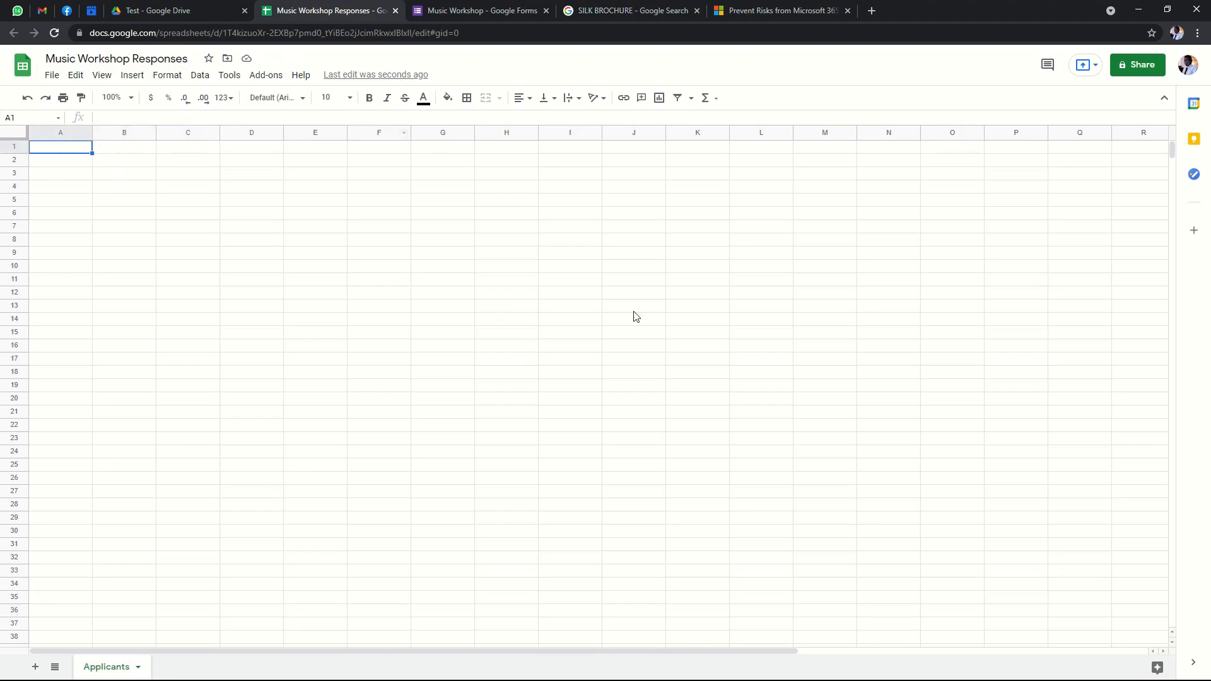
pyautogui.click(162, 7)
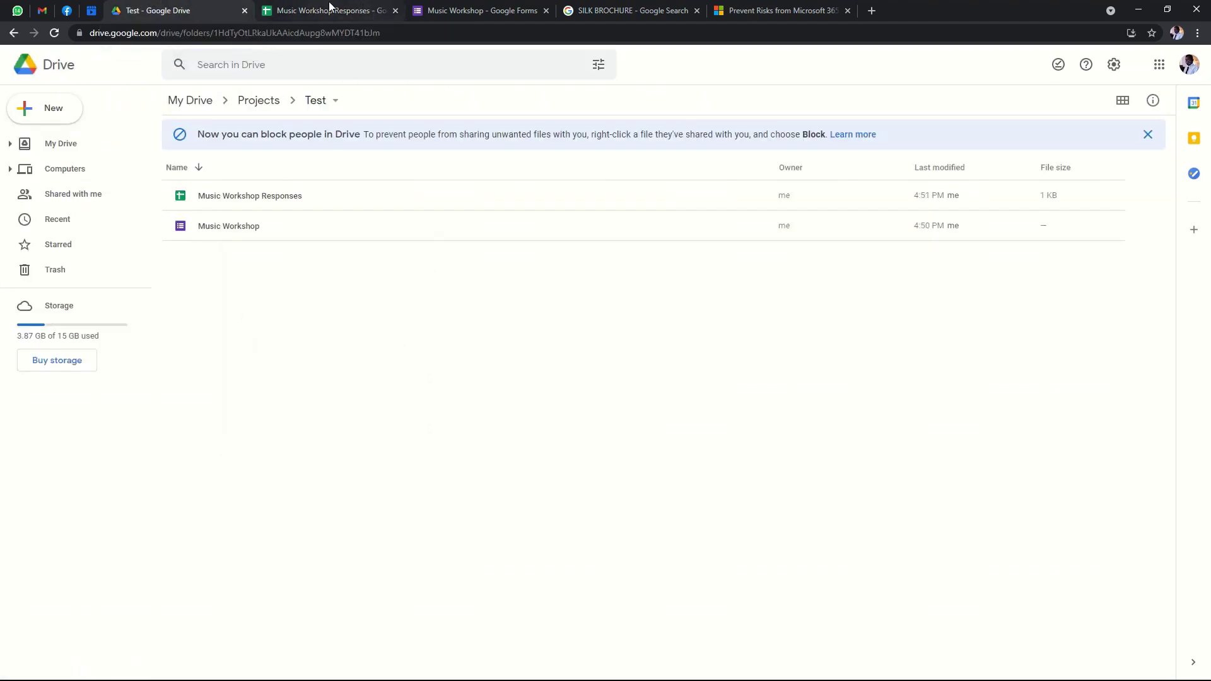
# Link the Music Workshop form's responses to the existing 'Music Workshop Responses' spreadsheet.
pyautogui.click(329, 6)
pyautogui.click(480, 10)
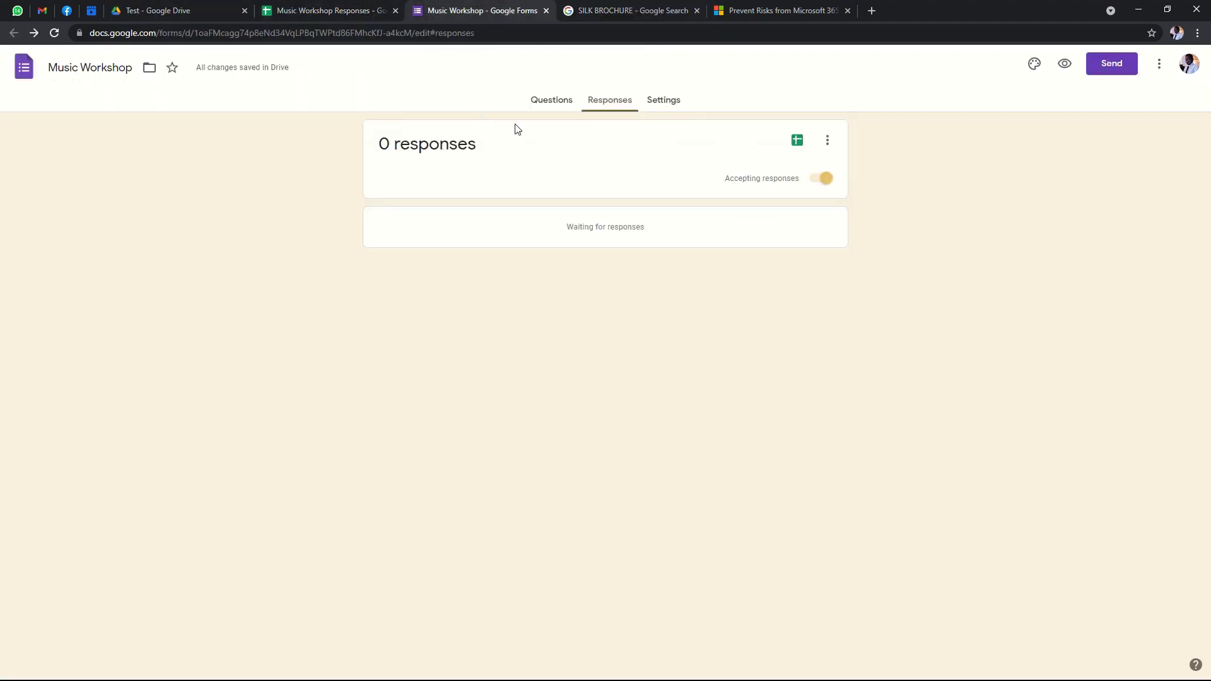
pyautogui.click(798, 142)
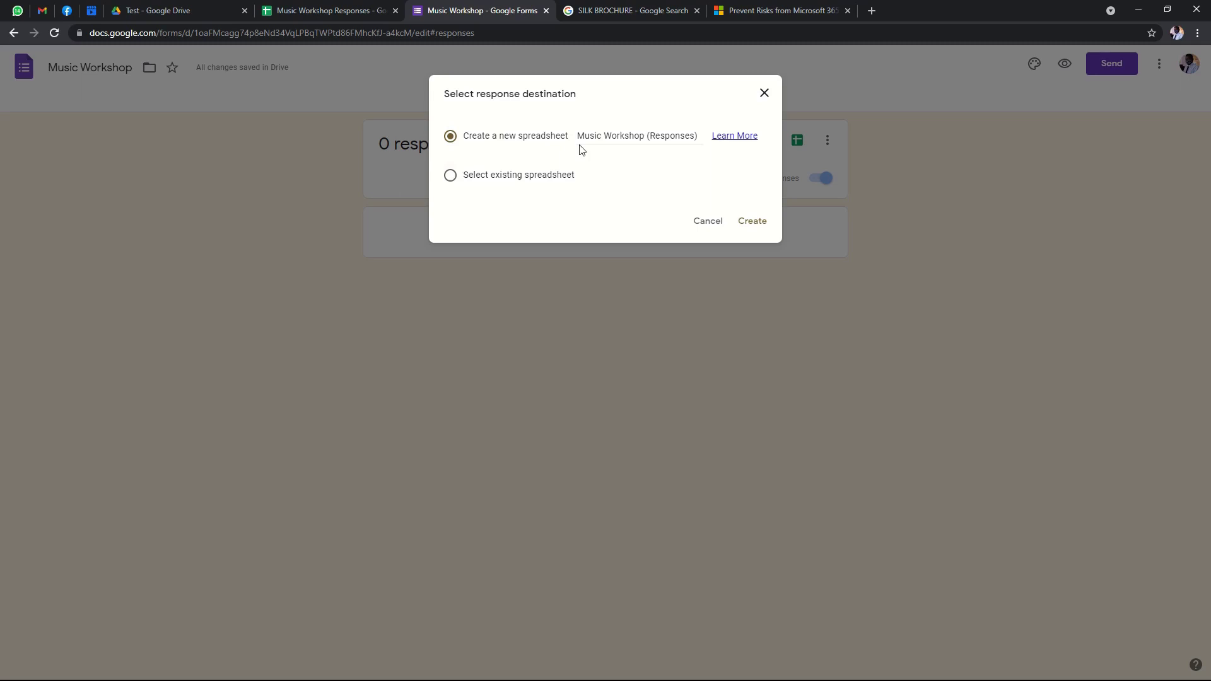
pyautogui.click(451, 178)
pyautogui.click(755, 222)
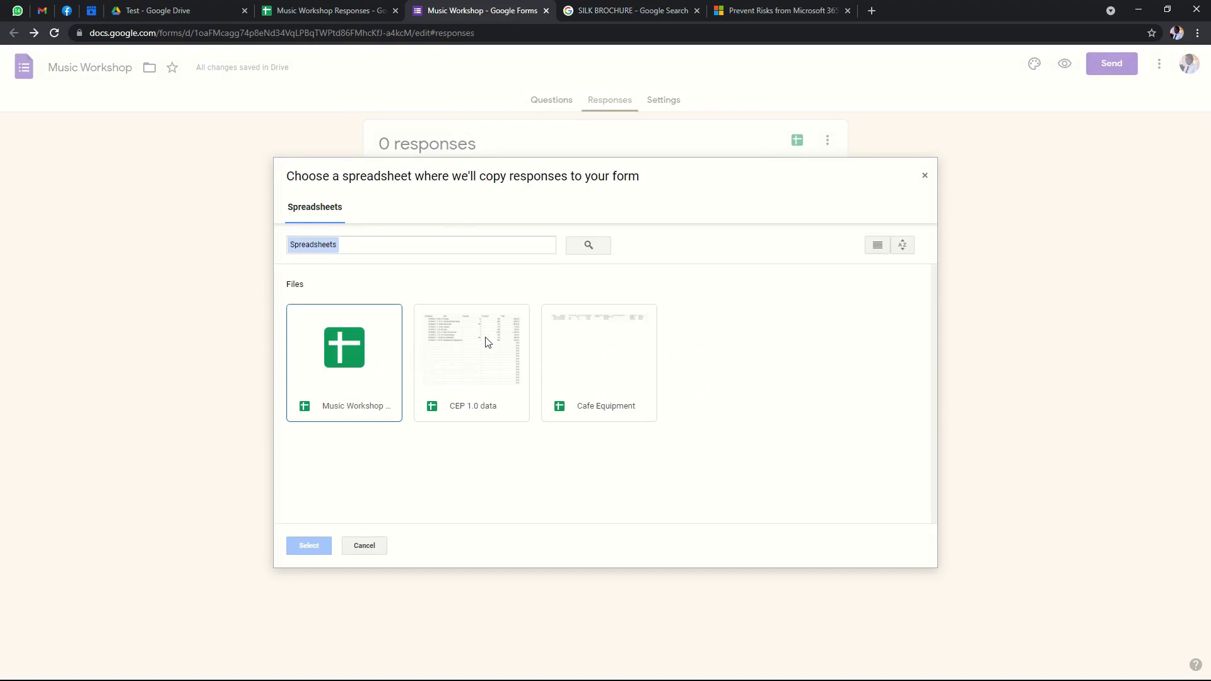
pyautogui.click(518, 383)
pyautogui.click(595, 380)
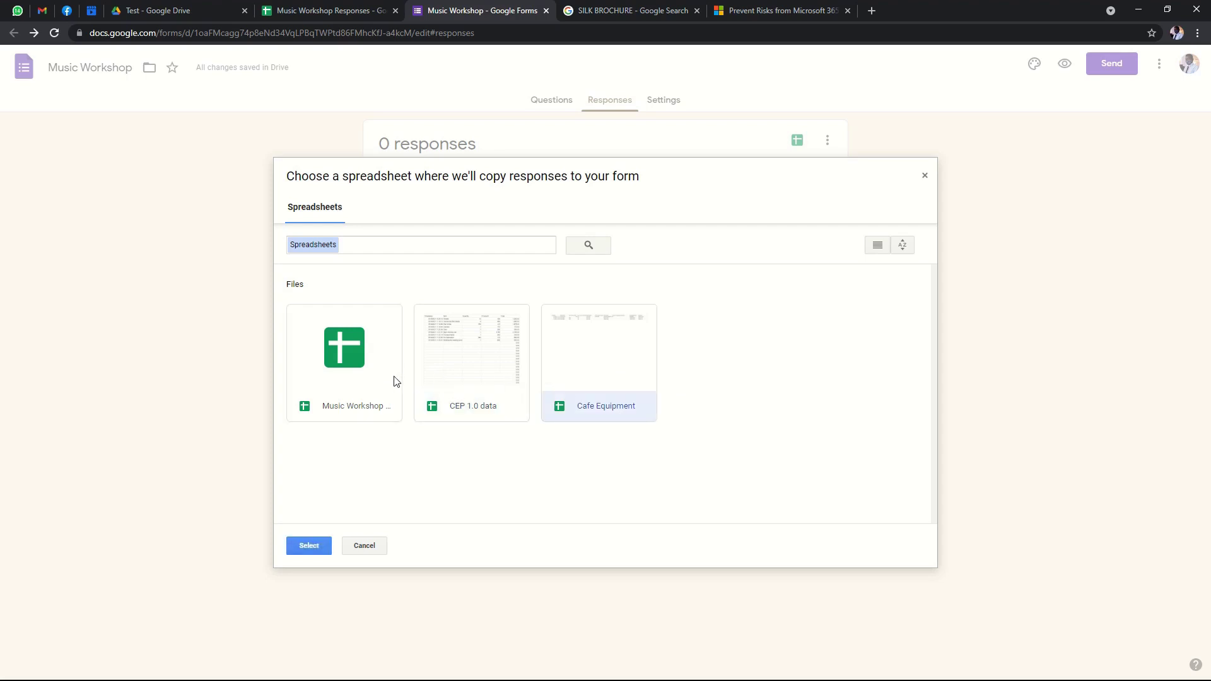
pyautogui.click(359, 379)
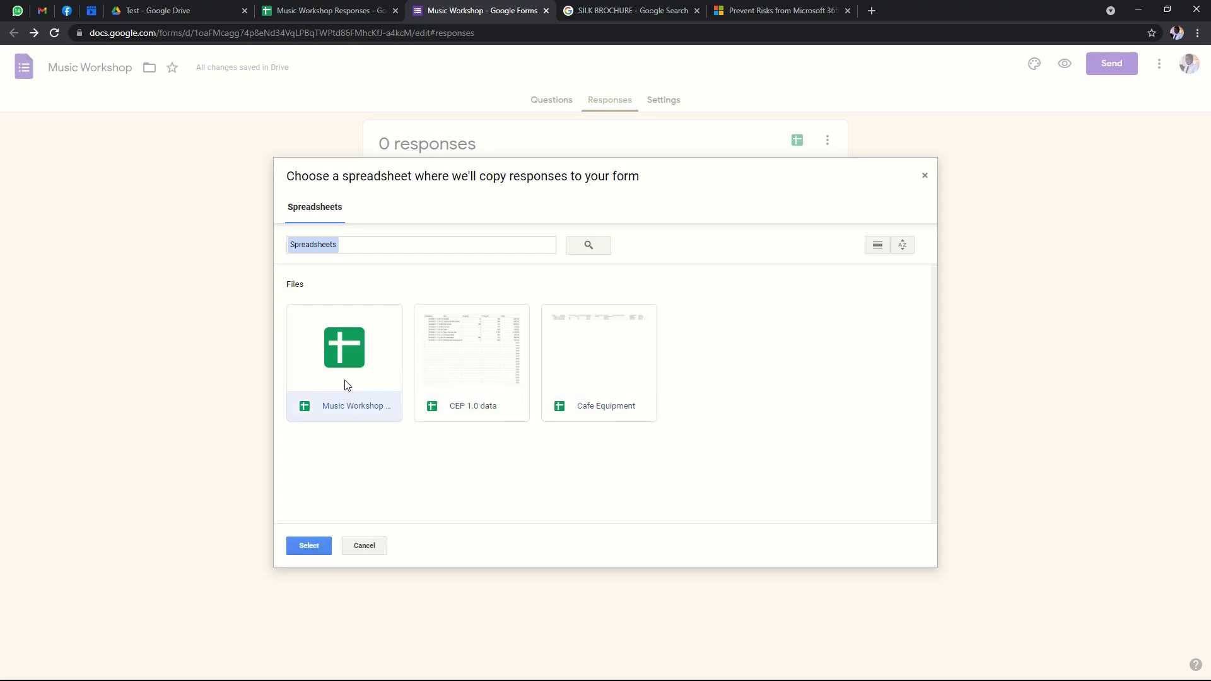
pyautogui.doubleClick(344, 382)
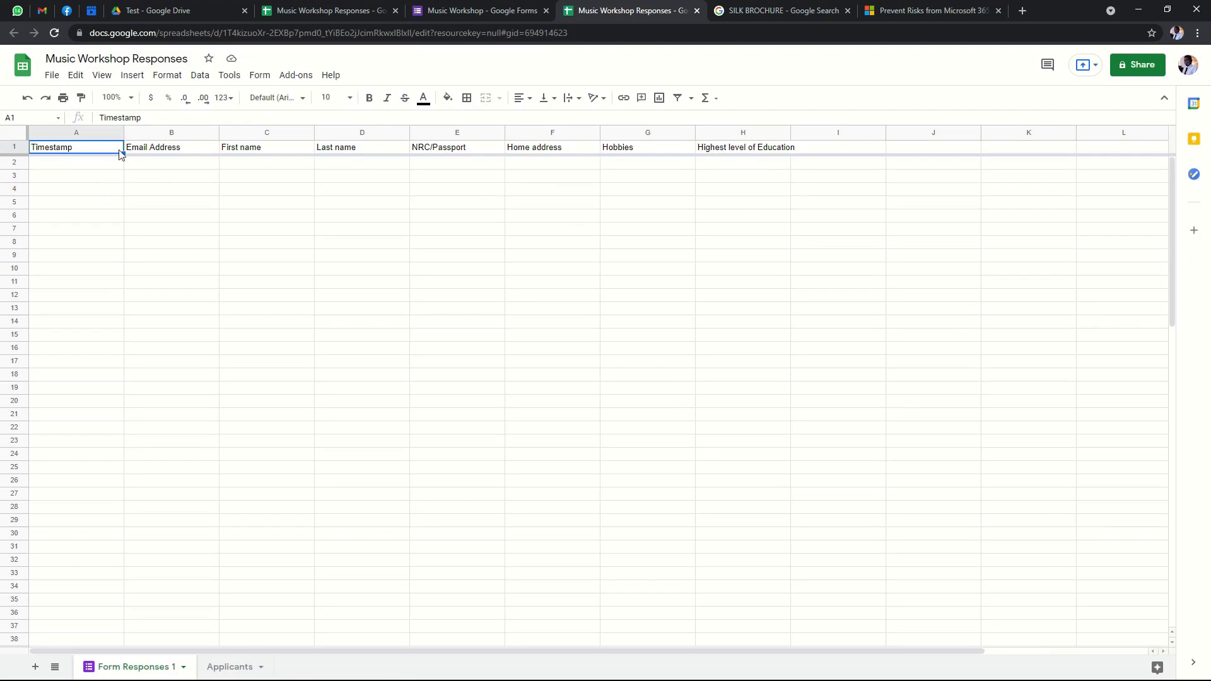
# Click through the Form Responses 1 header cells, starting from Timestamp.
pyautogui.click(169, 164)
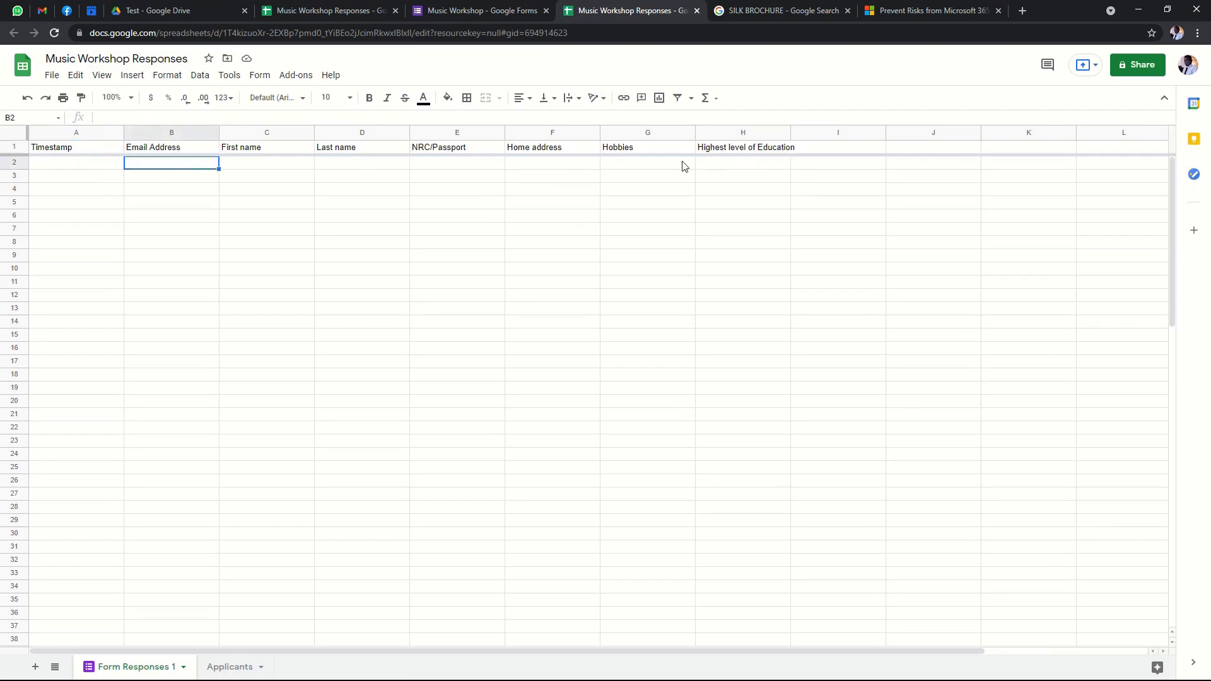
pyautogui.click(741, 164)
pyautogui.click(150, 161)
pyautogui.click(66, 151)
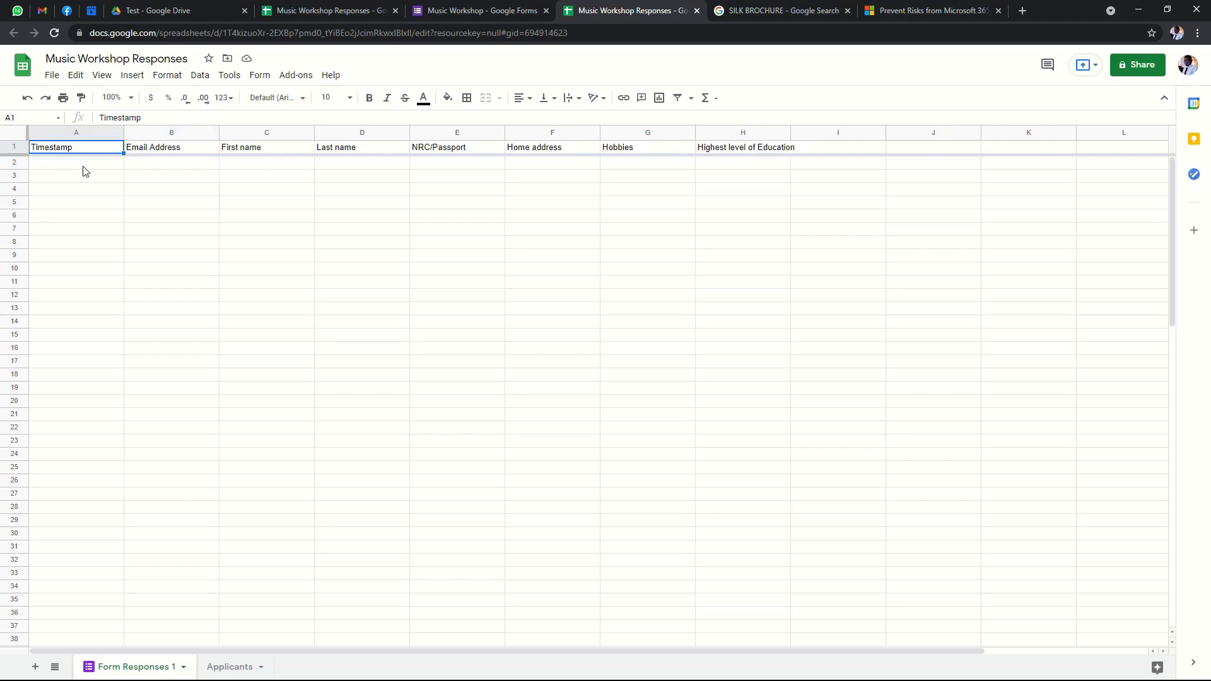
pyautogui.click(95, 165)
pyautogui.click(105, 151)
pyautogui.click(103, 167)
pyautogui.click(104, 151)
pyautogui.click(105, 167)
pyautogui.click(103, 177)
pyautogui.click(101, 188)
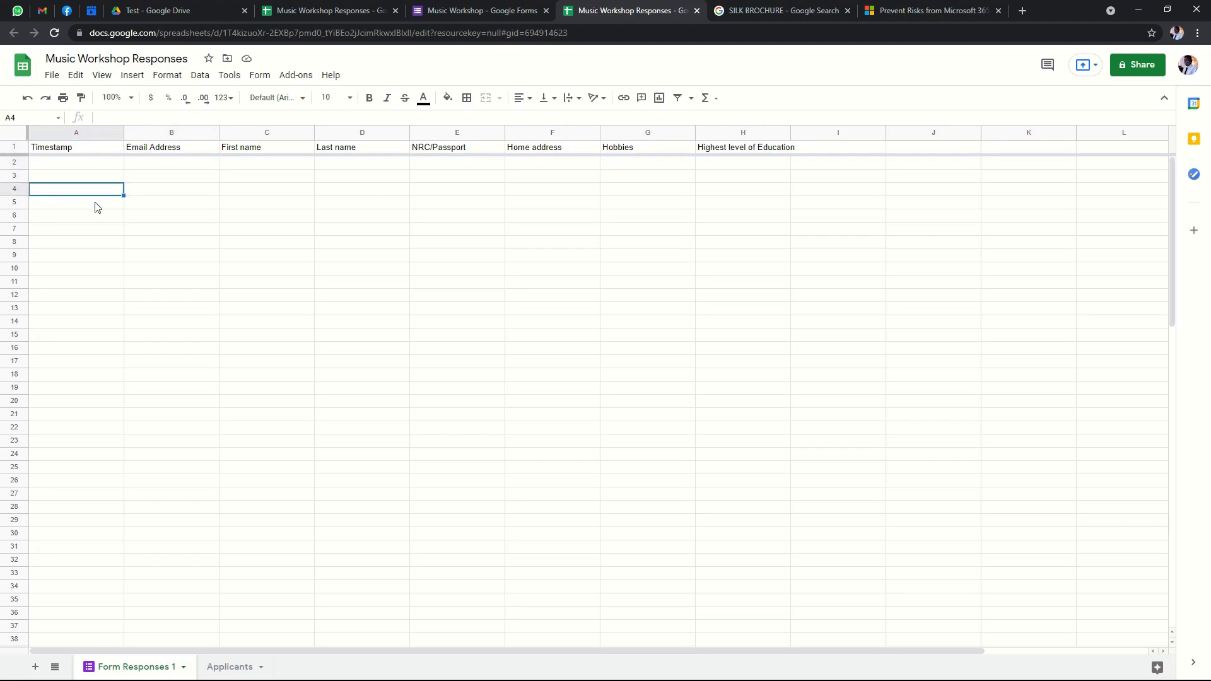
pyautogui.click(97, 206)
pyautogui.click(99, 218)
pyautogui.click(97, 232)
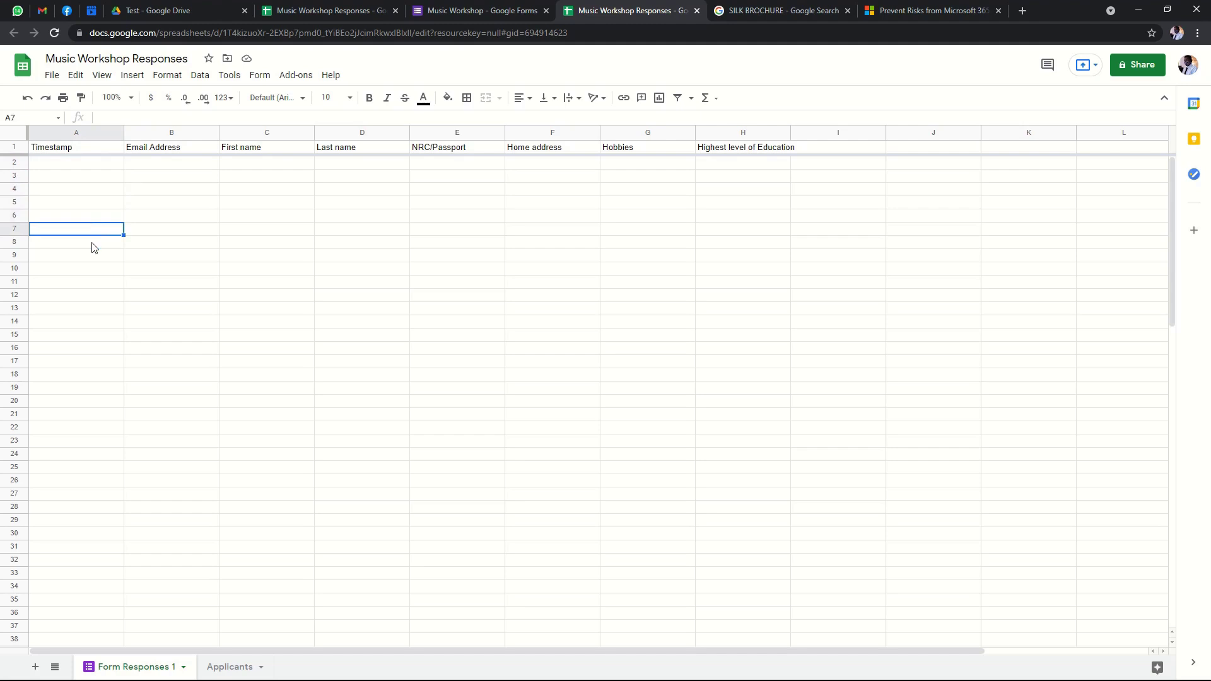
pyautogui.click(92, 243)
pyautogui.click(91, 167)
pyautogui.click(89, 152)
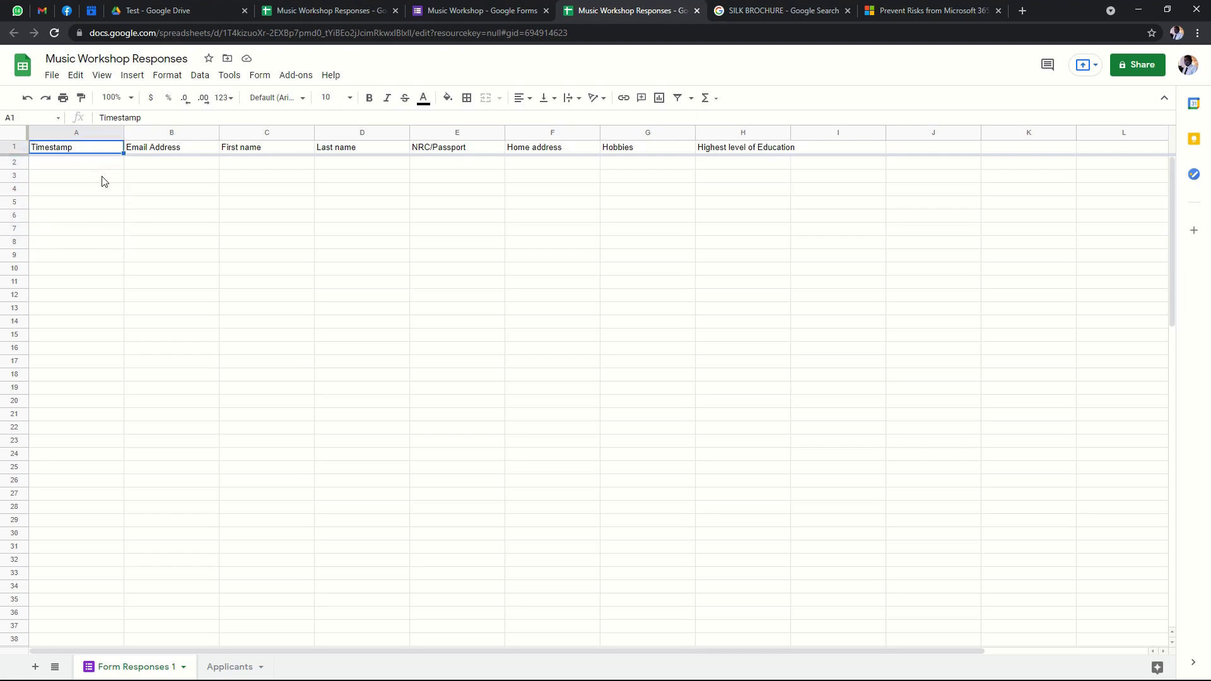
# Check a few more cells in Form Responses 1, then return to the form's Responses page.
pyautogui.click(81, 349)
pyautogui.click(107, 361)
pyautogui.click(115, 377)
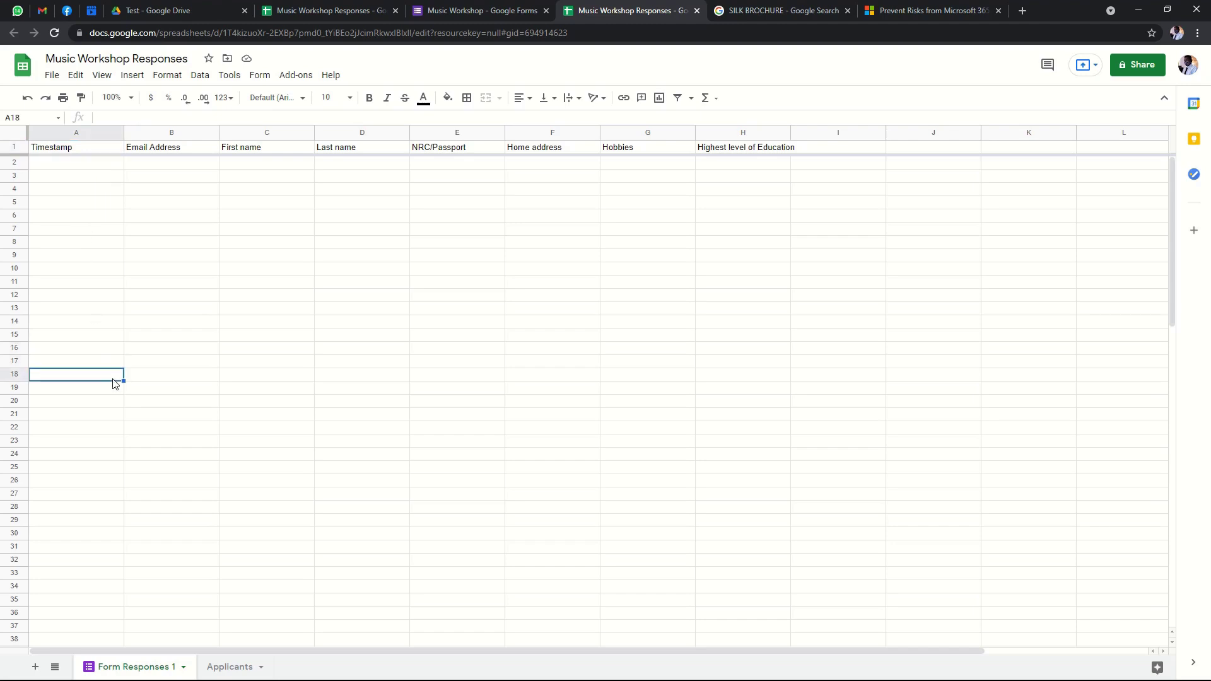
pyautogui.click(112, 166)
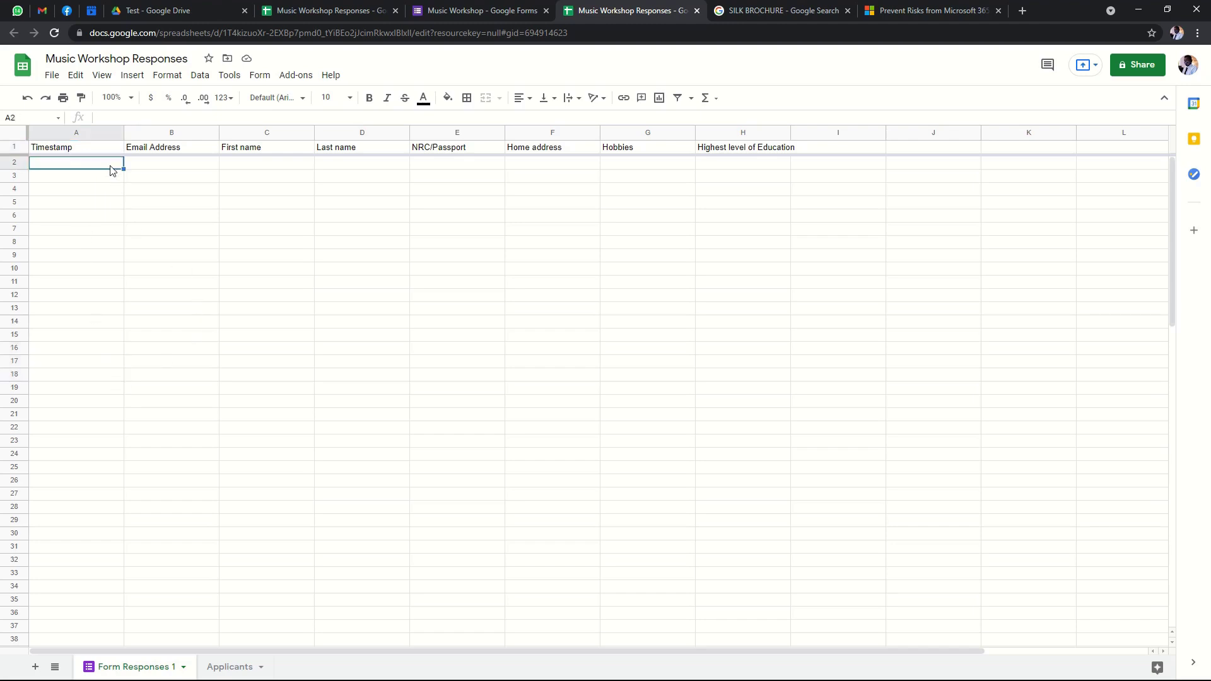
pyautogui.click(110, 361)
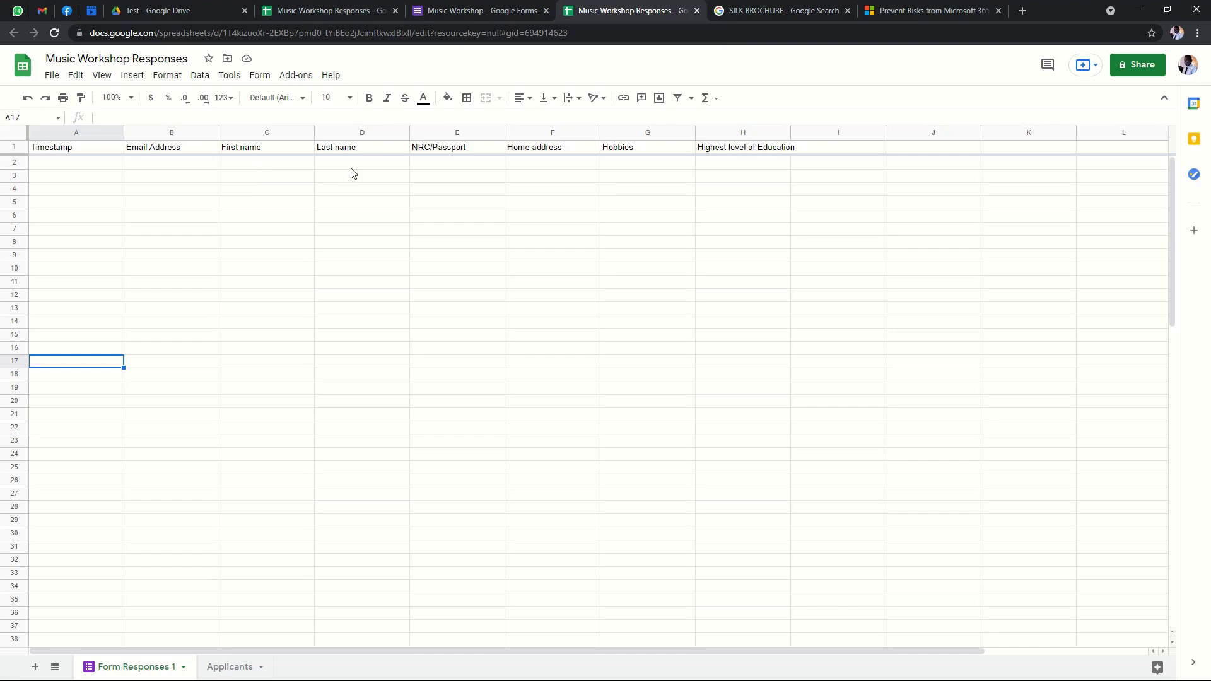
pyautogui.click(476, 13)
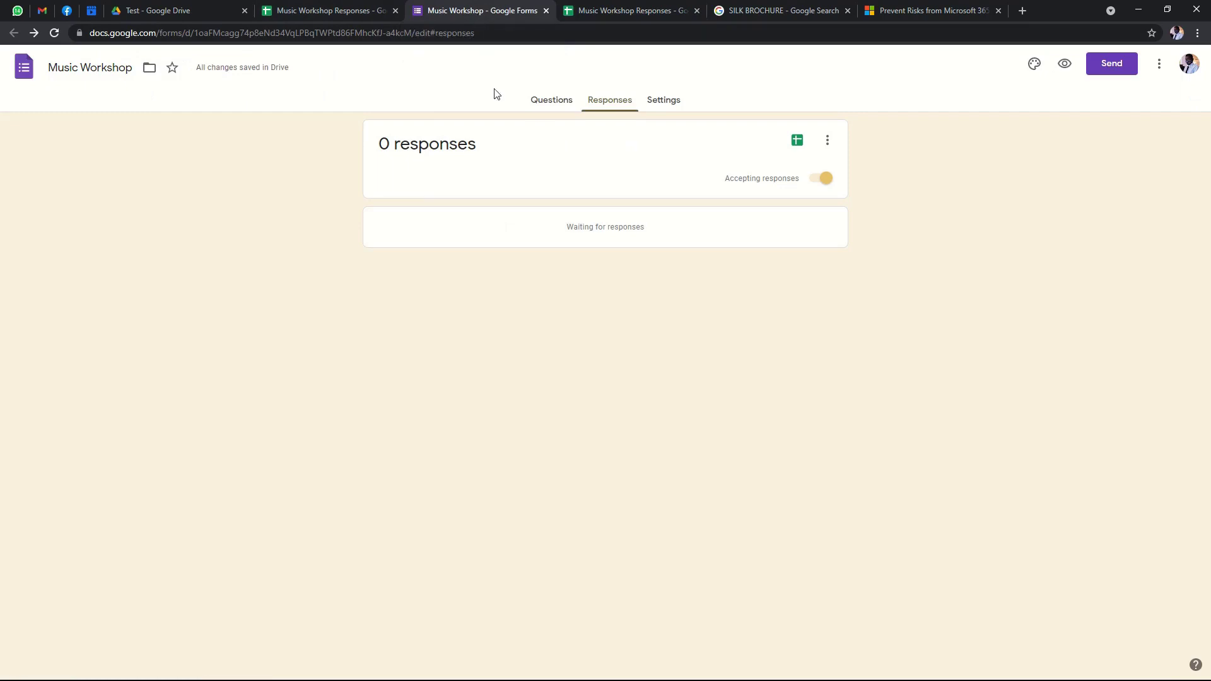
# Return to the Questions view and open the live preview of the Music Workshop form.
pyautogui.click(555, 106)
pyautogui.scroll(-8, 515, 124)
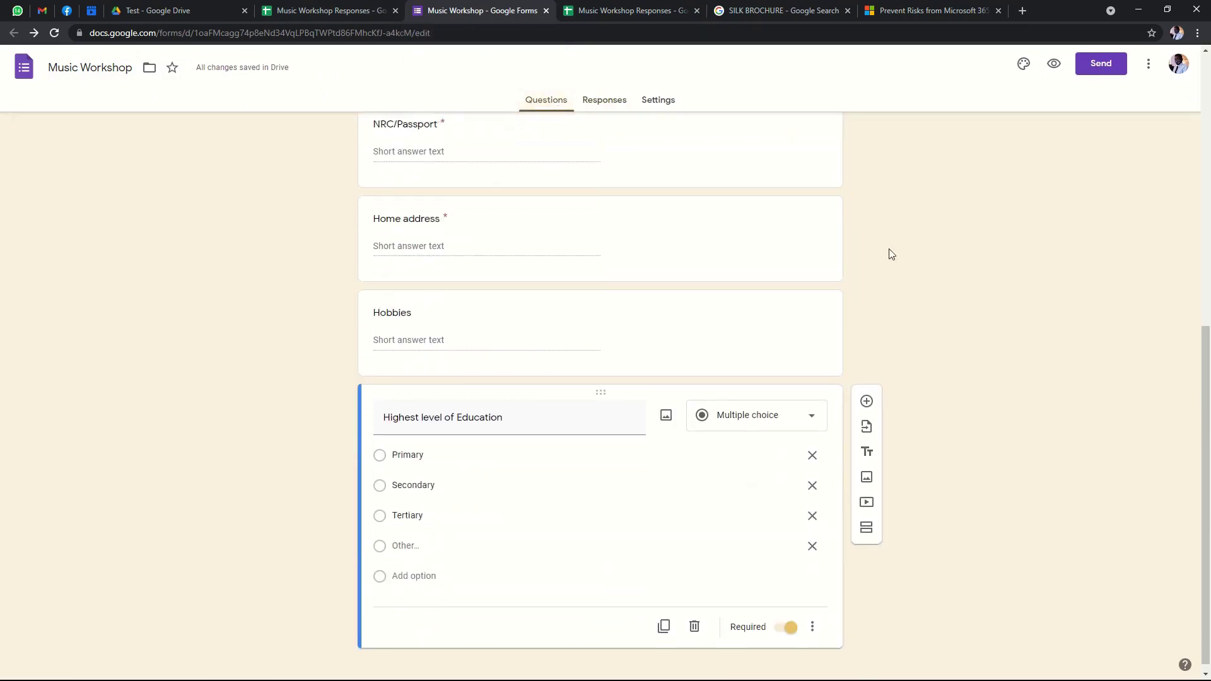
pyautogui.scroll(8, 887, 252)
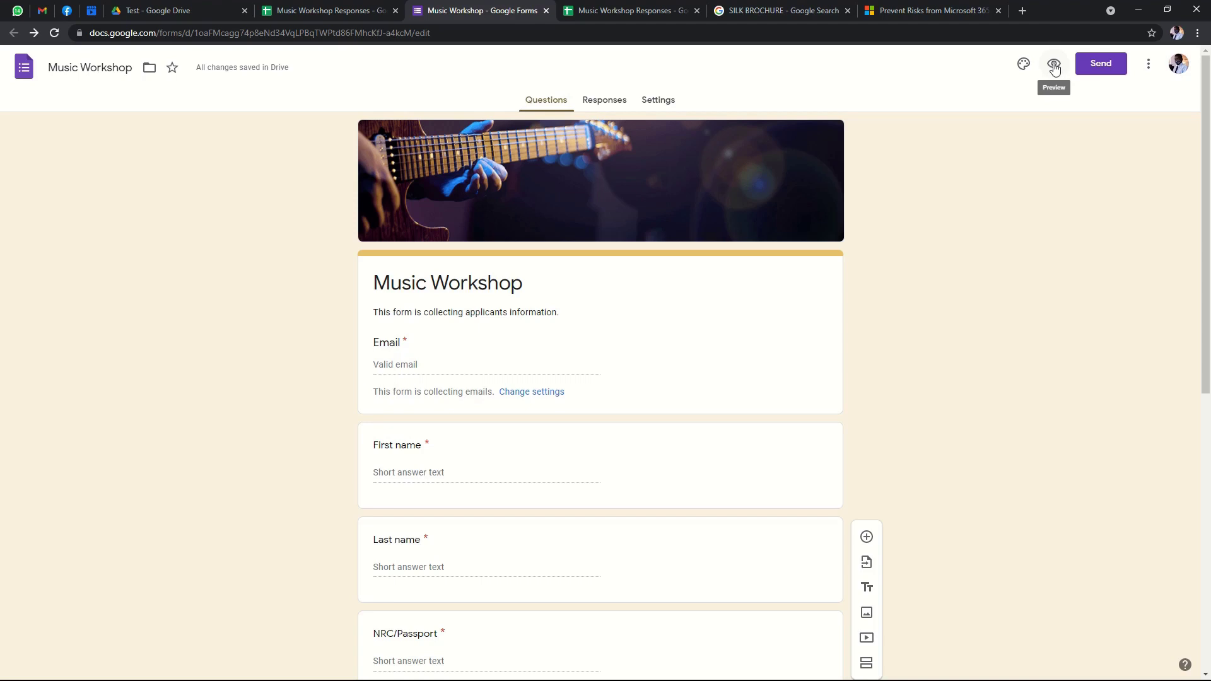
pyautogui.click(1054, 65)
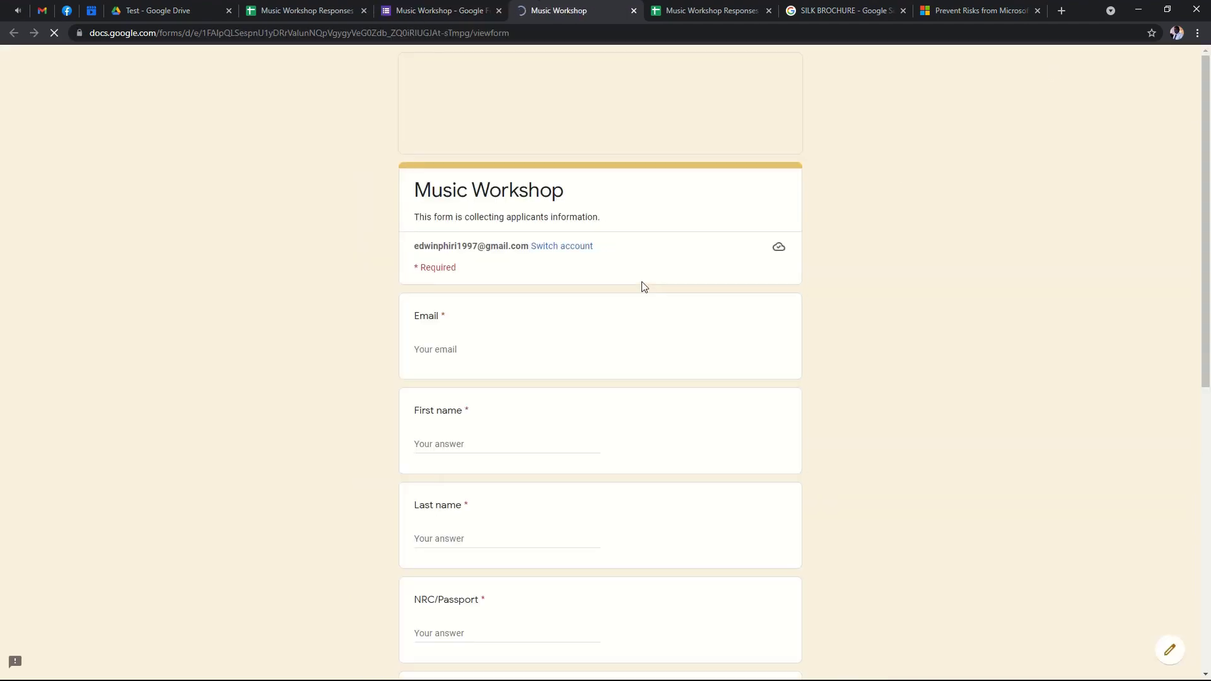
pyautogui.scroll(-1, 598, 300)
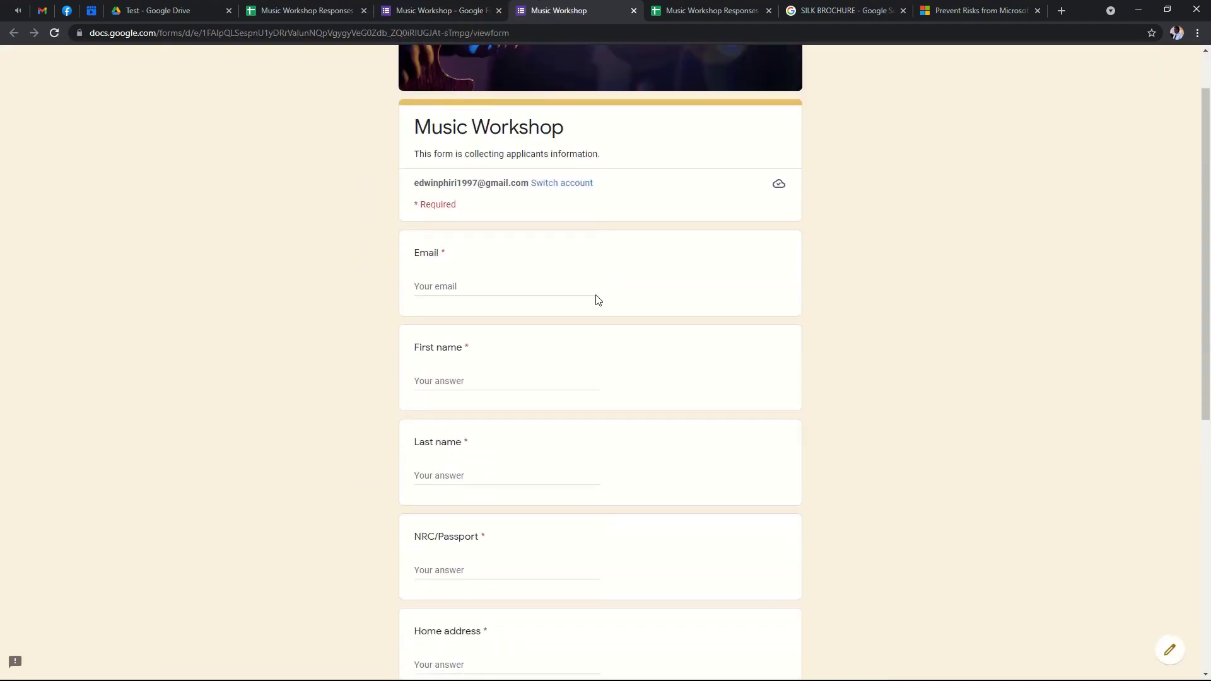
pyautogui.scroll(1, 494, 209)
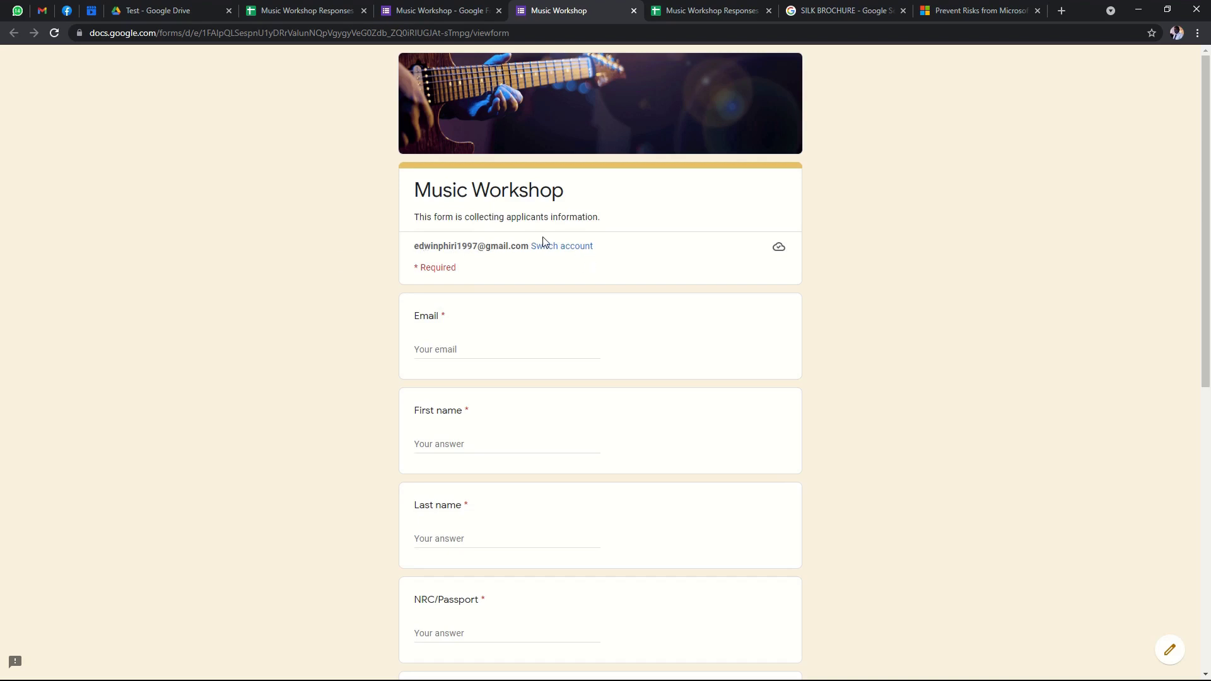
# In the preview, select the signed-in account line and try the Email answer field.
pyautogui.scroll(-1, 488, 303)
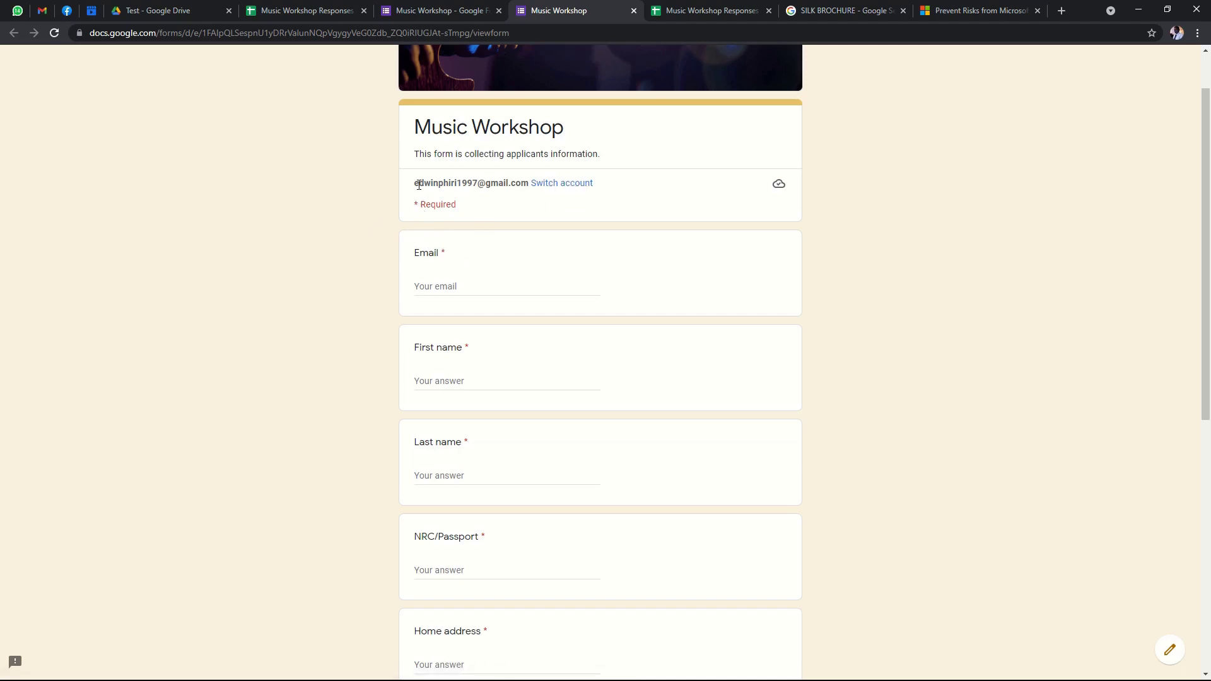
pyautogui.moveTo(418, 185); pyautogui.dragTo(597, 184)
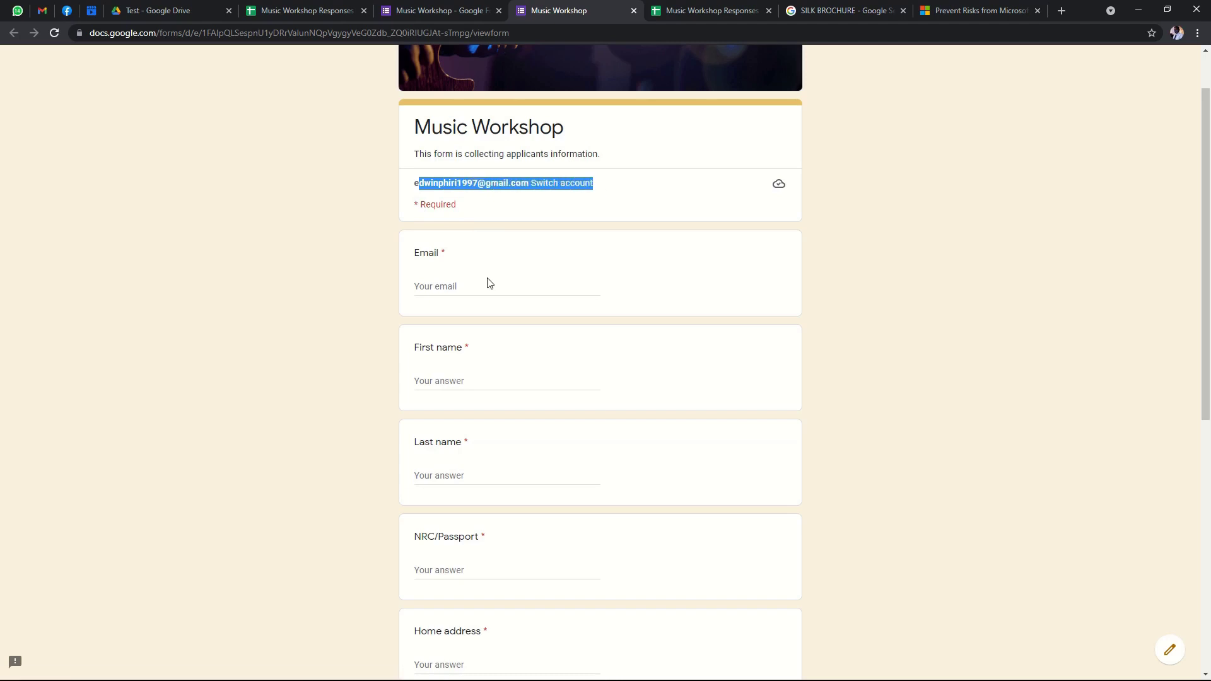
pyautogui.click(434, 287)
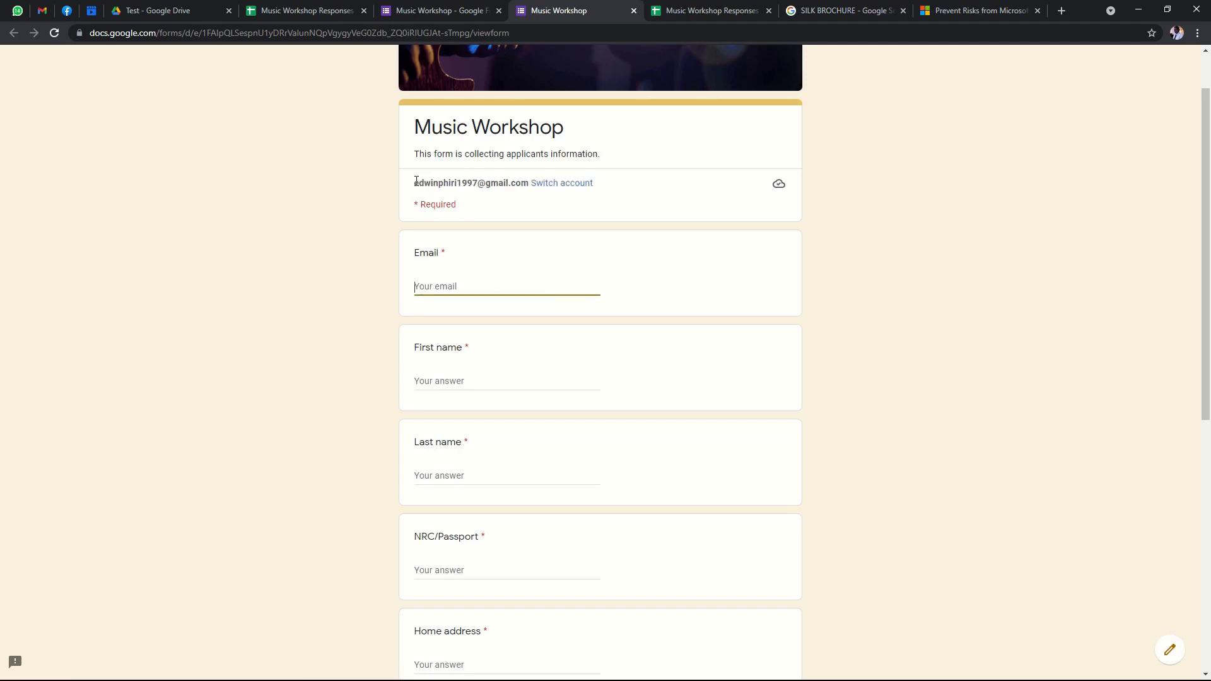
pyautogui.moveTo(415, 183); pyautogui.dragTo(545, 184)
pyautogui.click(846, 200)
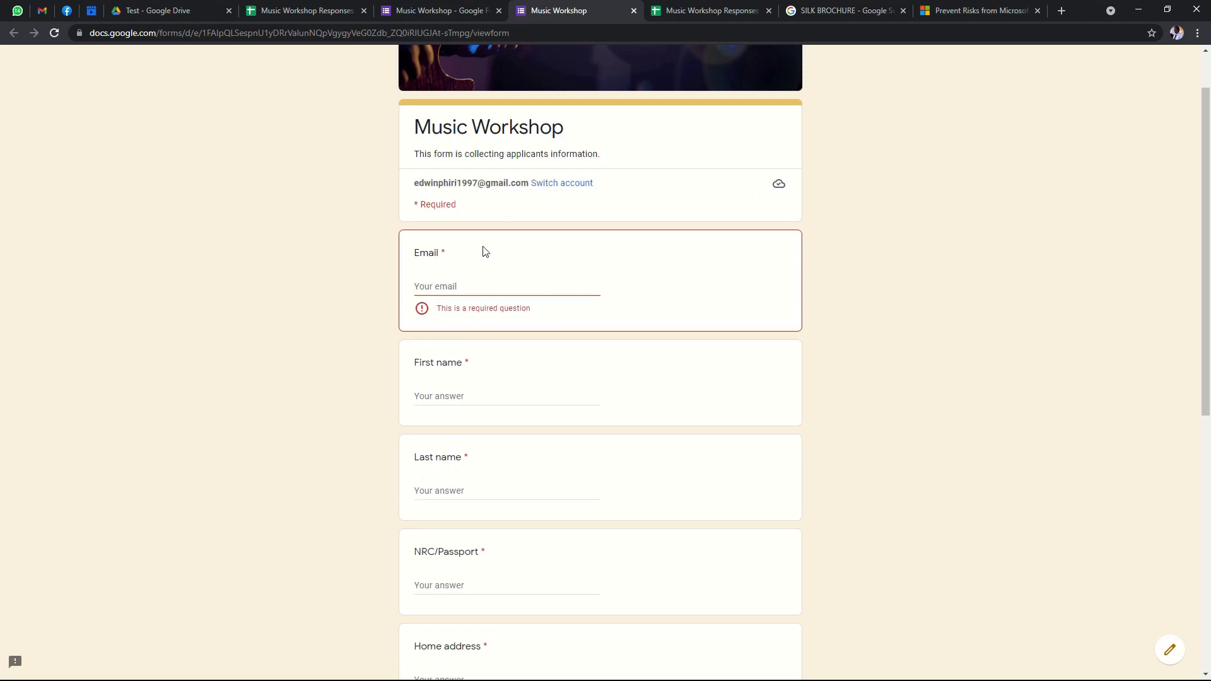
pyautogui.click(458, 286)
pyautogui.scroll(-2, 834, 239)
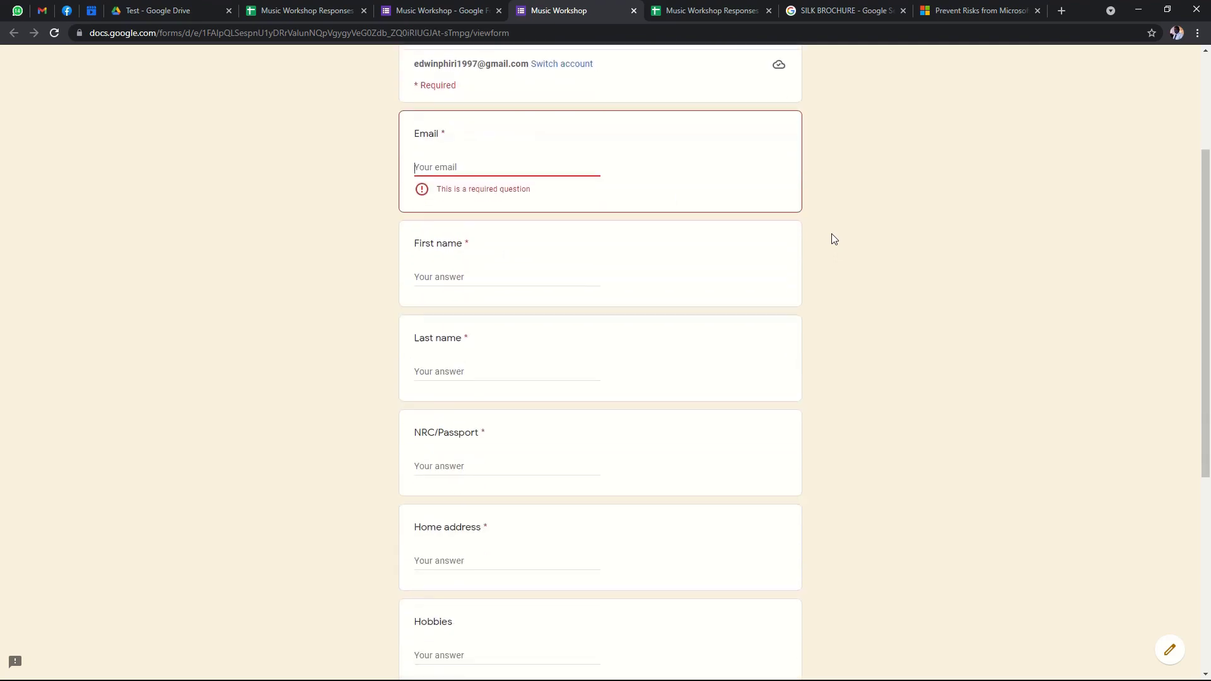
pyautogui.scroll(2, 834, 239)
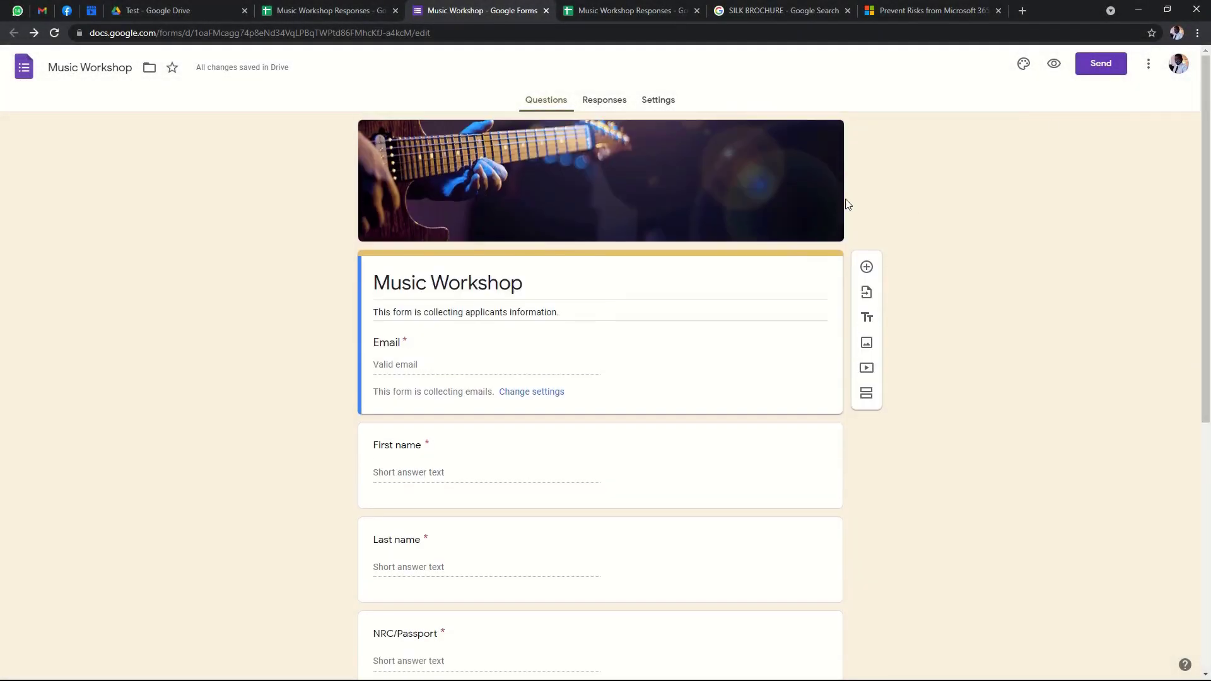
# Open the live preview of the Music Workshop form and scroll through its questions.
pyautogui.click(1055, 65)
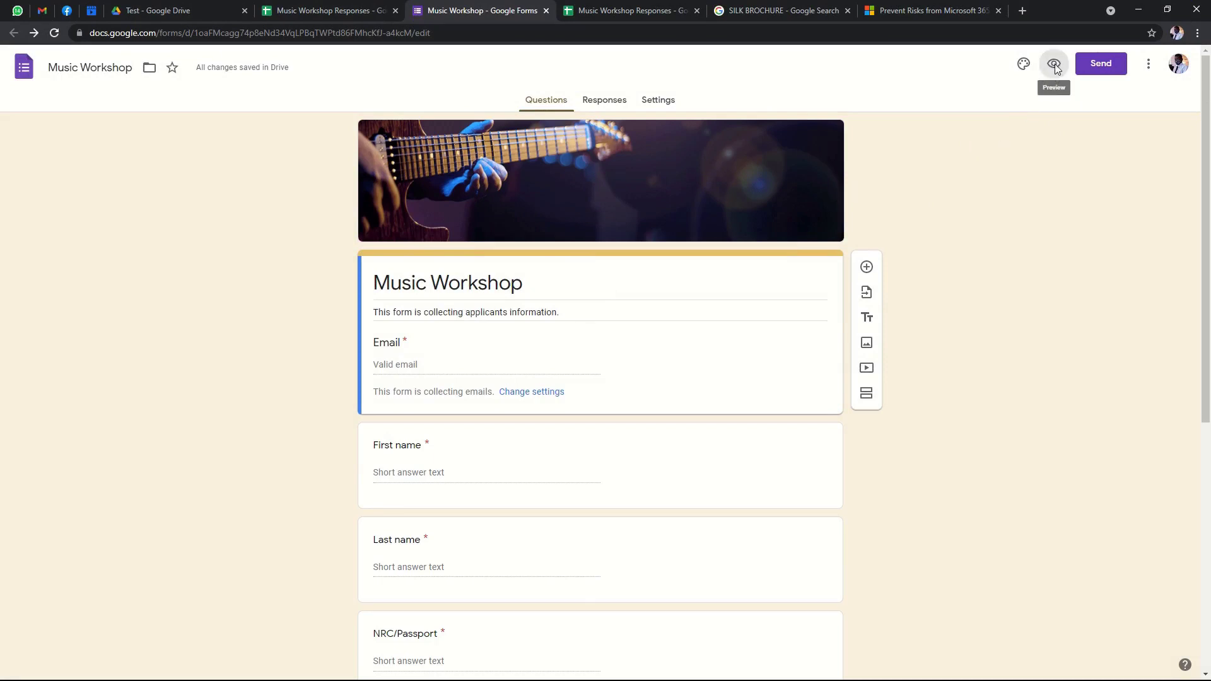
pyautogui.scroll(-2, 883, 267)
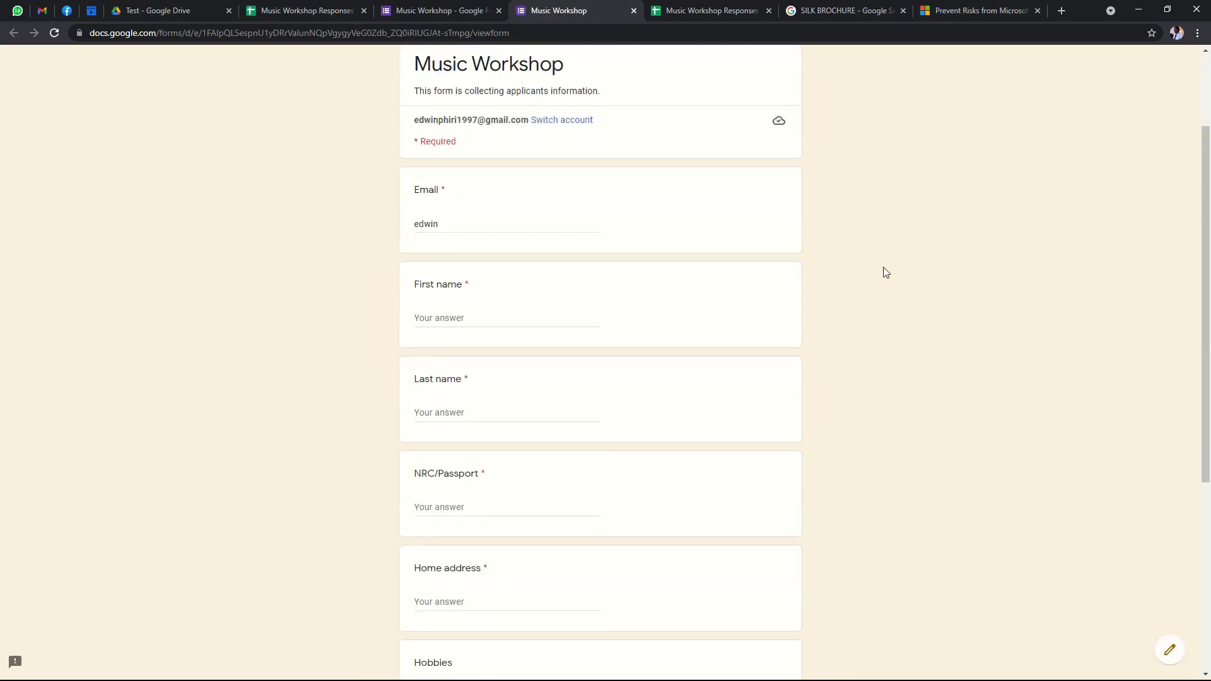
pyautogui.scroll(1, 883, 267)
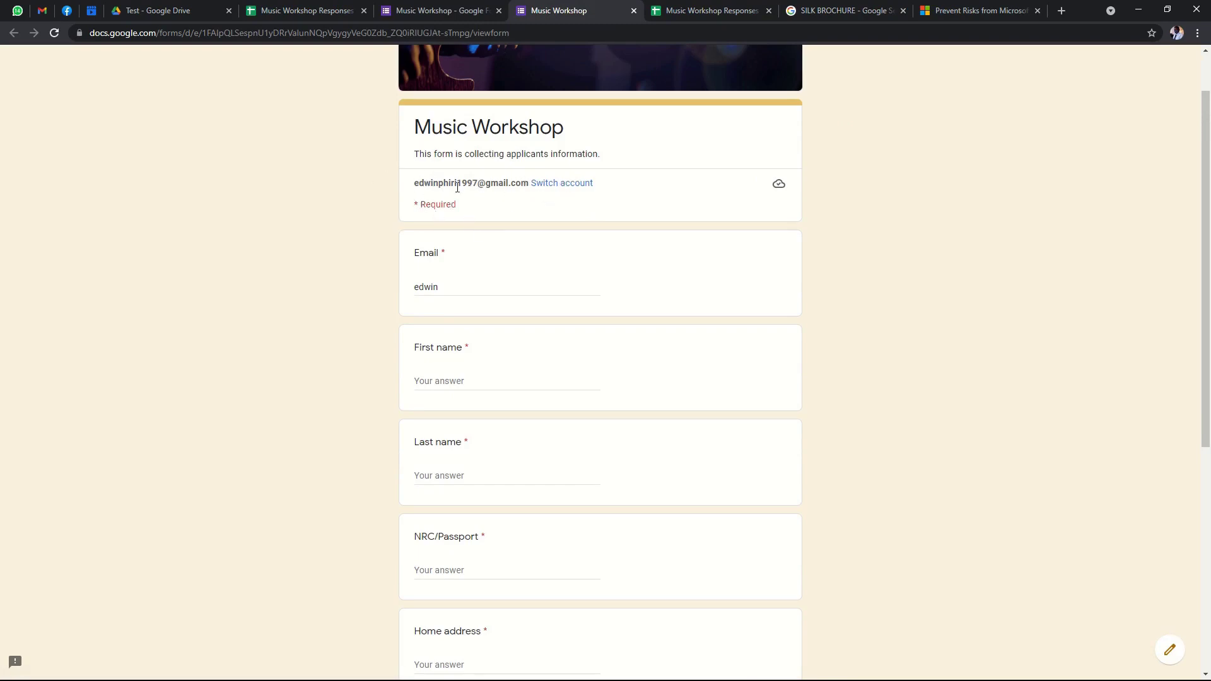
pyautogui.scroll(-1, 508, 259)
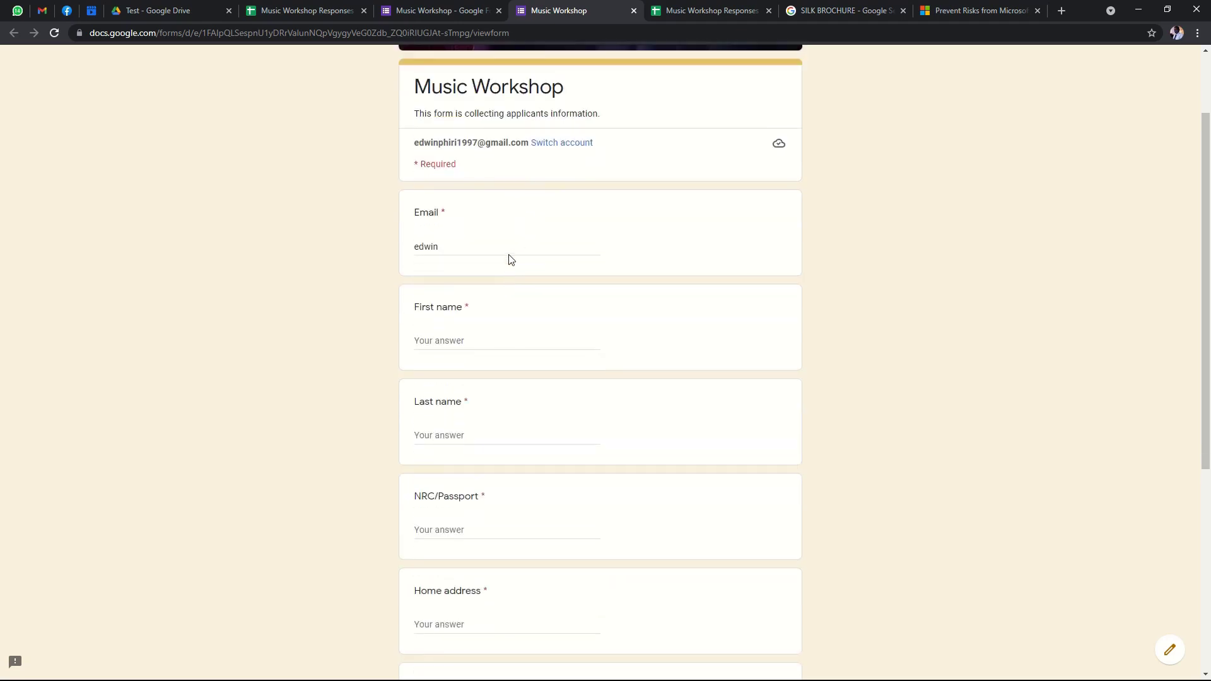
pyautogui.scroll(1, 498, 271)
pyautogui.scroll(-1, 494, 280)
# Enter the respondent's email address, first name and last name.
pyautogui.click(560, 226)
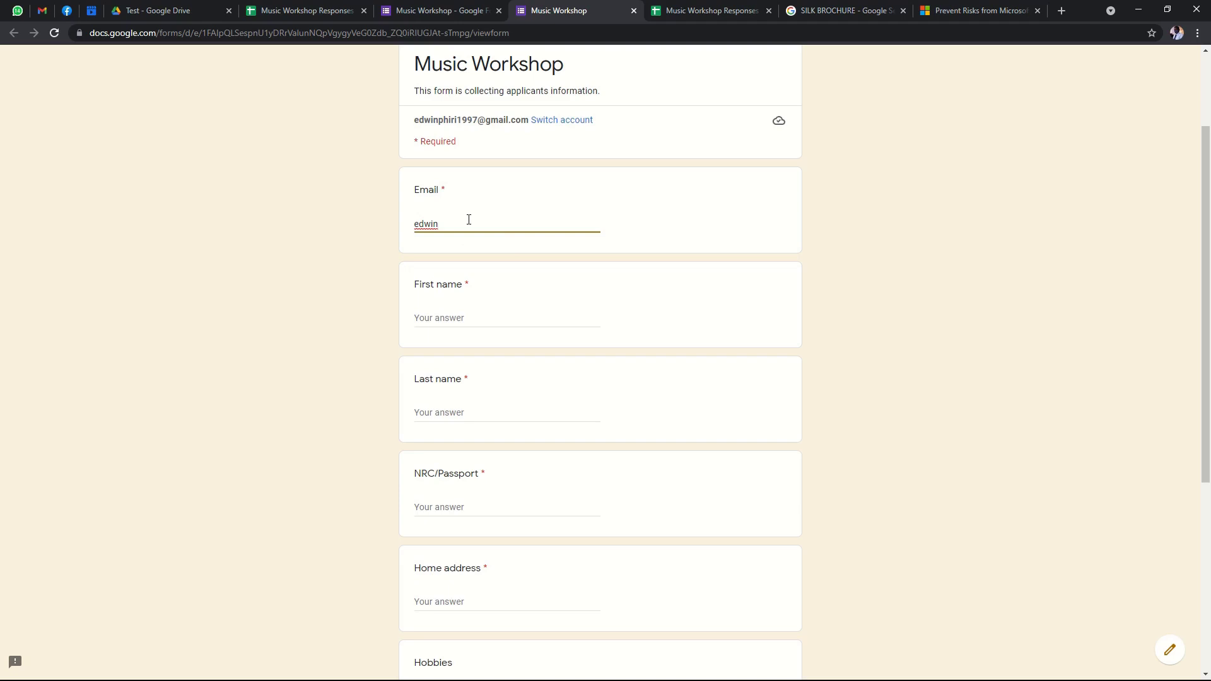
pyautogui.click(506, 315)
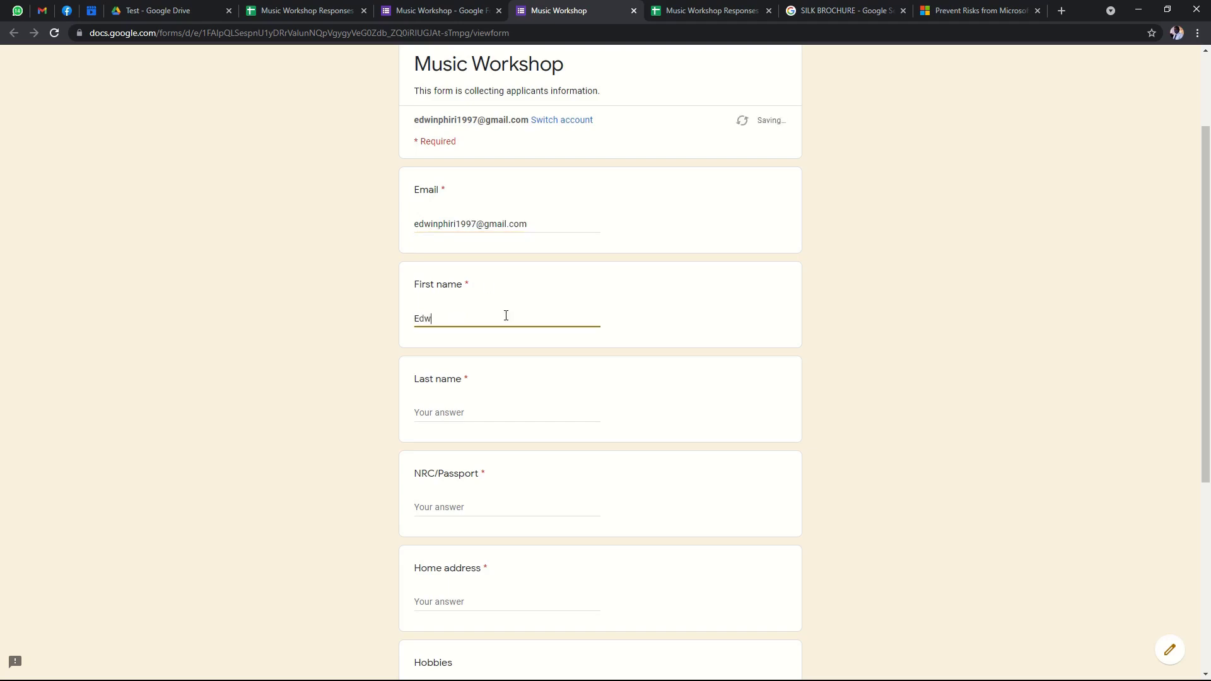
pyautogui.click(453, 413)
# Fill in the NRC/Passport number, correcting the mistyped digits.
pyautogui.scroll(-3, 482, 425)
pyautogui.click(485, 316)
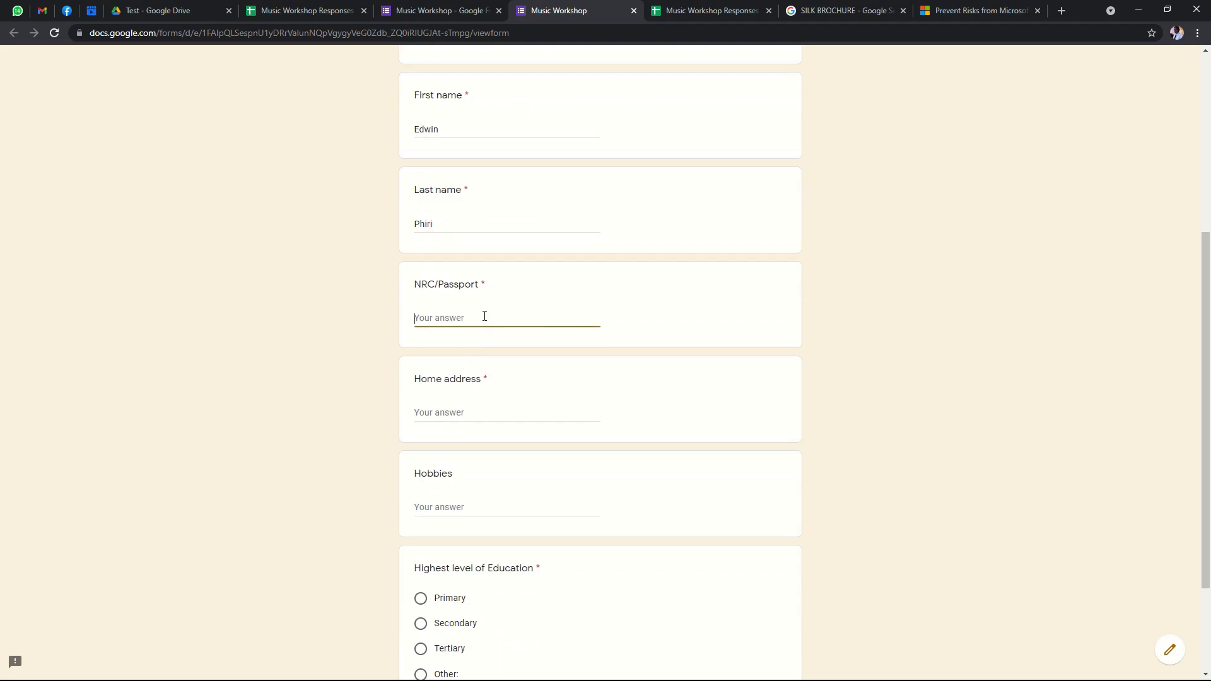
pyautogui.write('010120')
pyautogui.press('BackSpace')
pyautogui.press('BackSpace')
pyautogui.press('BackSpace')
pyautogui.press('BackSpace')
pyautogui.press('BackSpace')
pyautogui.press('BackSpace')
pyautogui.write('01202')
pyautogui.press('BackSpace')
pyautogui.press('BackSpace')
pyautogui.press('BackSpace')
pyautogui.press('BackSpace')
pyautogui.write('000000/00/')
# Enter the respondent's home address, fixing the typos in the town name.
pyautogui.click(470, 410)
pyautogui.scroll(-2, 536, 365)
pyautogui.click(481, 279)
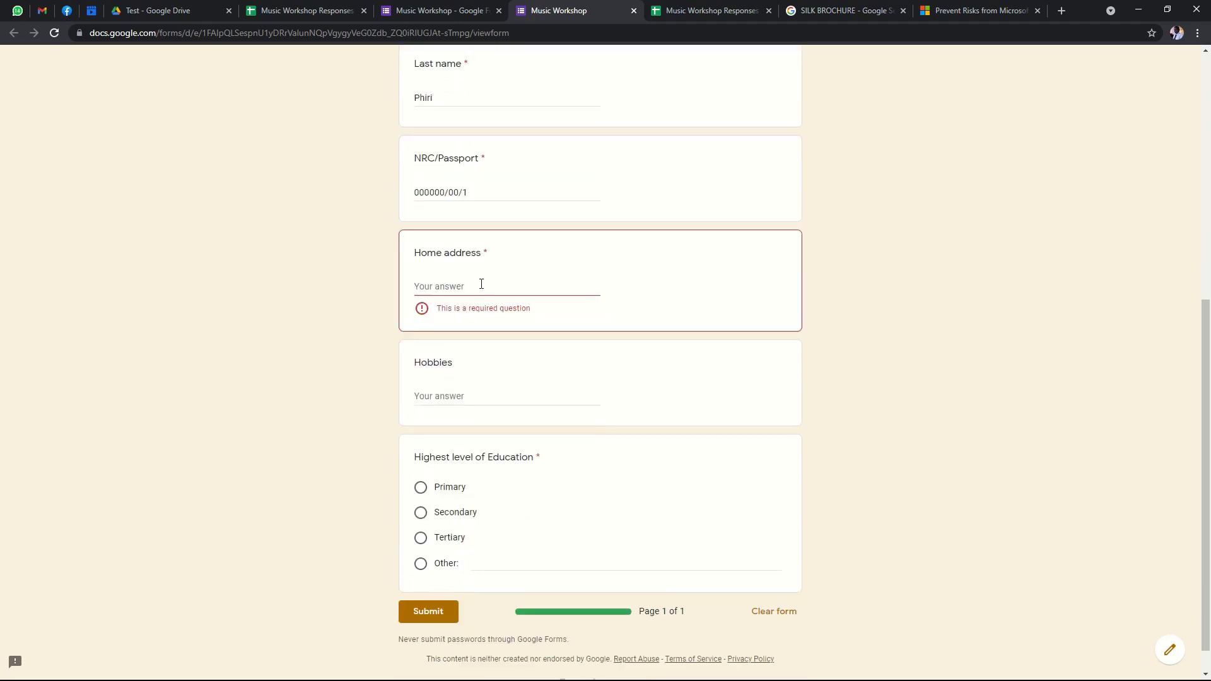
pyautogui.click(482, 284)
pyautogui.write('L')
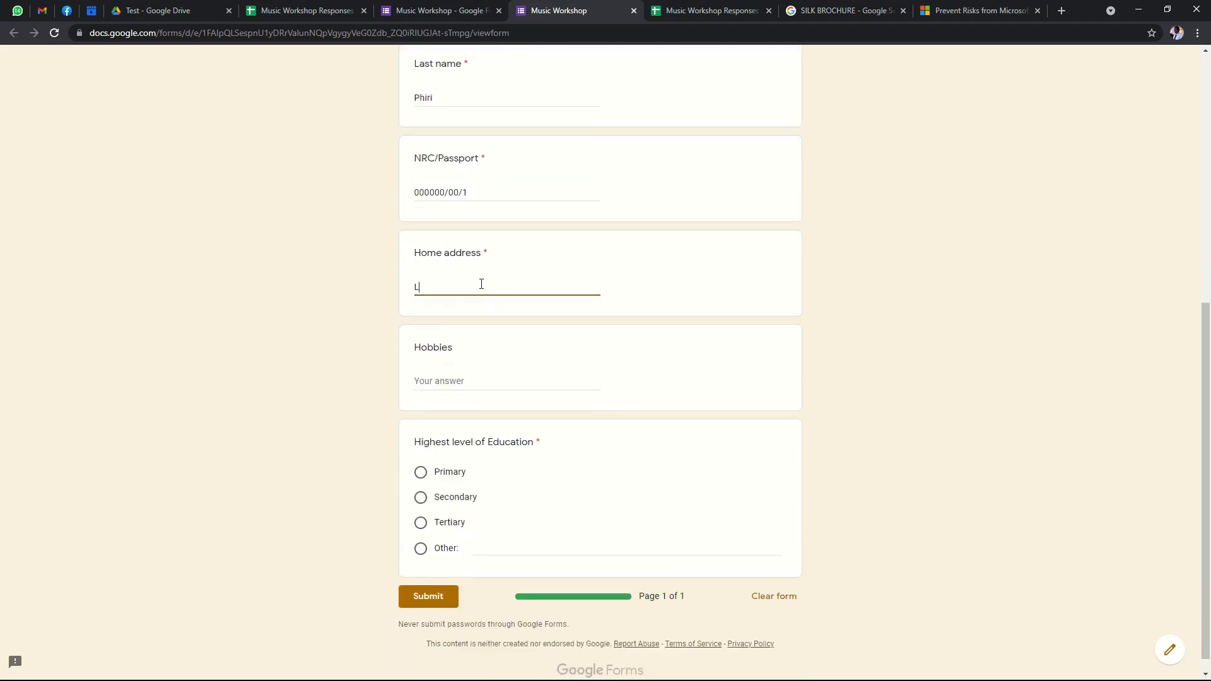
pyautogui.write('usak')
pyautogui.write('Avona')
pyautogui.press('BackSpace')
pyautogui.write('dale')
pyautogui.click(445, 285)
pyautogui.press('BackSpace')
pyautogui.click(952, 371)
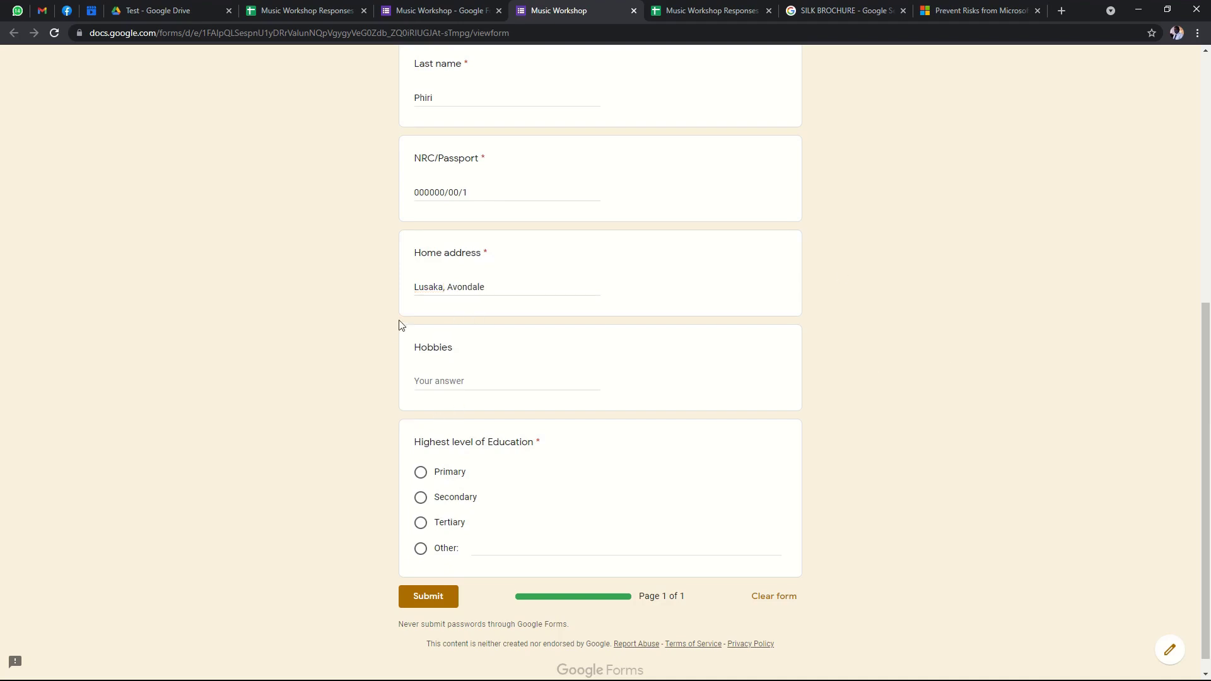
# Answer Hobbies with Basketball and choose Tertiary as highest level of education.
pyautogui.scroll(-1, 459, 371)
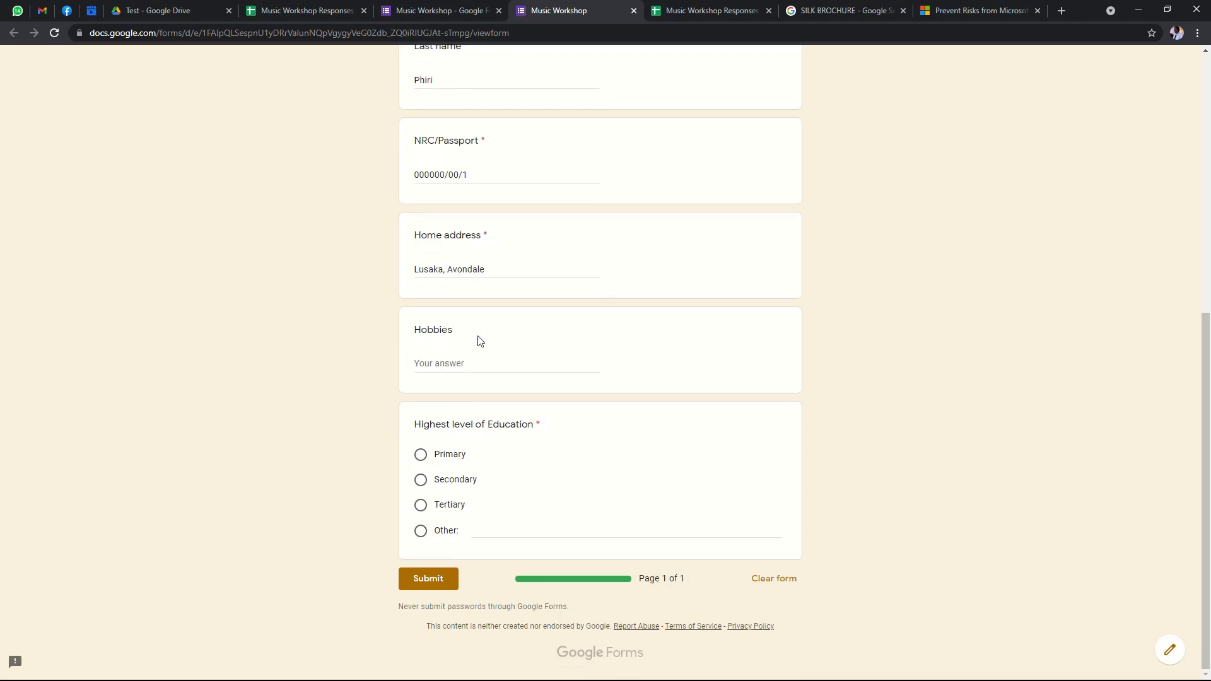
pyautogui.click(451, 360)
pyautogui.write('Basketball')
pyautogui.click(909, 335)
pyautogui.click(518, 365)
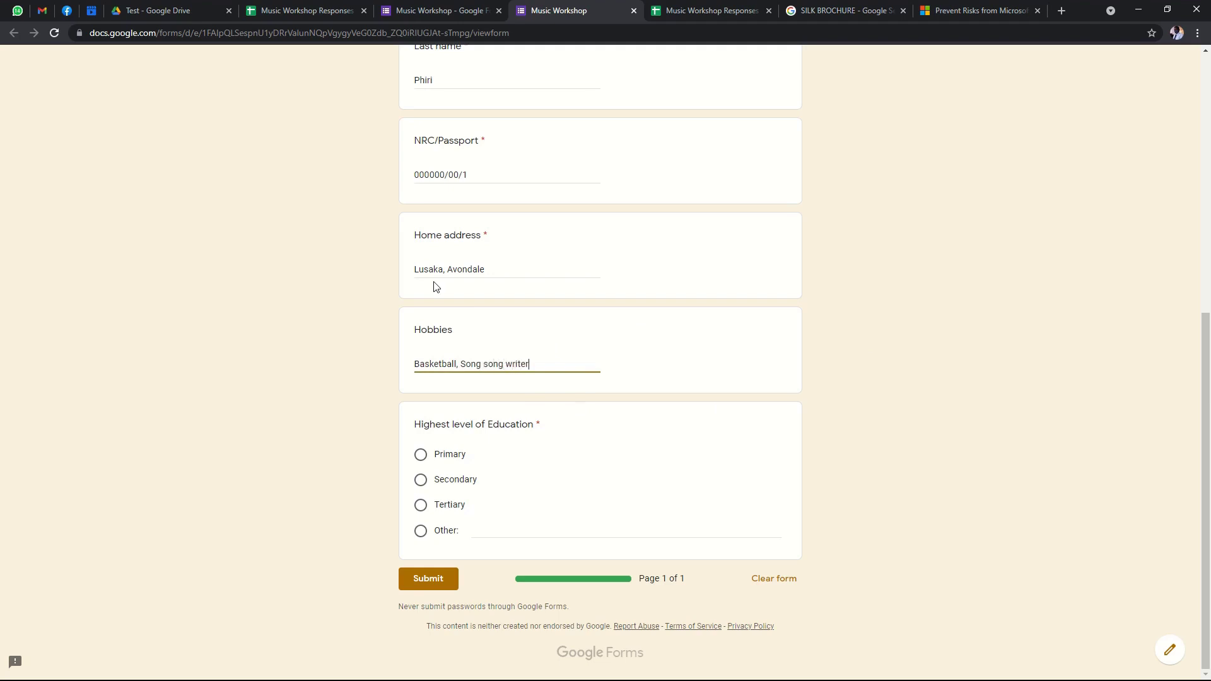
pyautogui.click(398, 421)
pyautogui.click(423, 508)
# Submit the test response, check it under Responses, then open the Music Workshop Responses sheet.
pyautogui.click(427, 580)
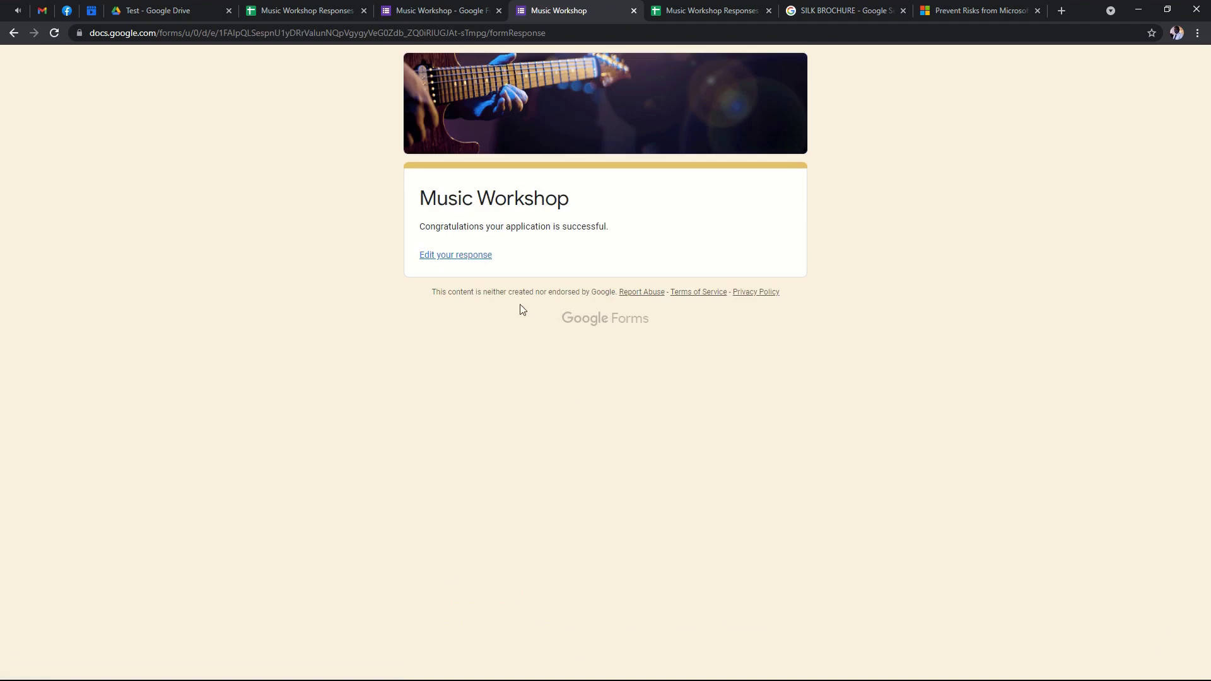
pyautogui.click(445, 10)
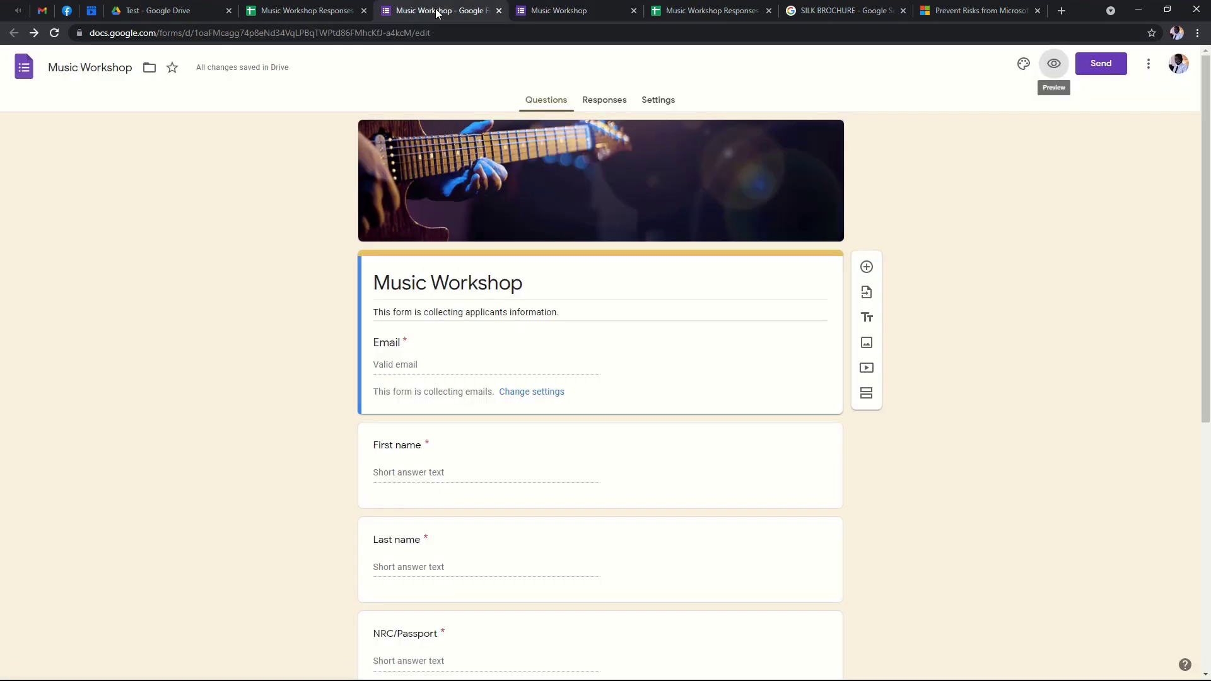
pyautogui.click(611, 108)
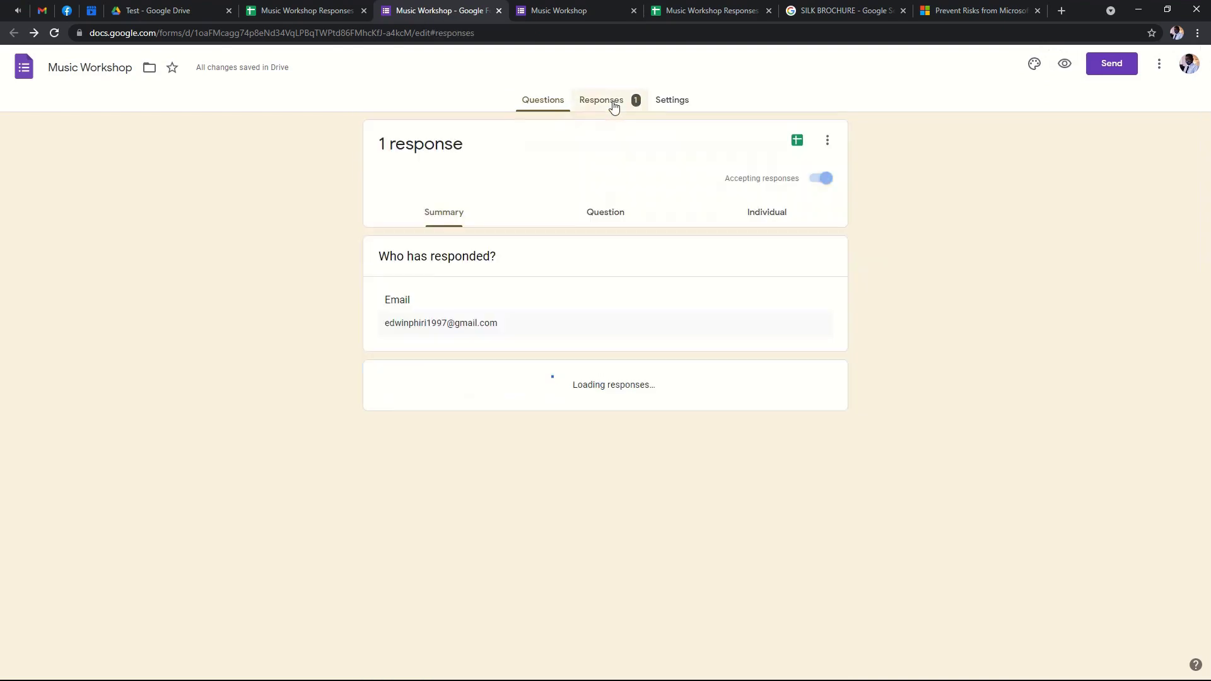
pyautogui.scroll(-8, 518, 298)
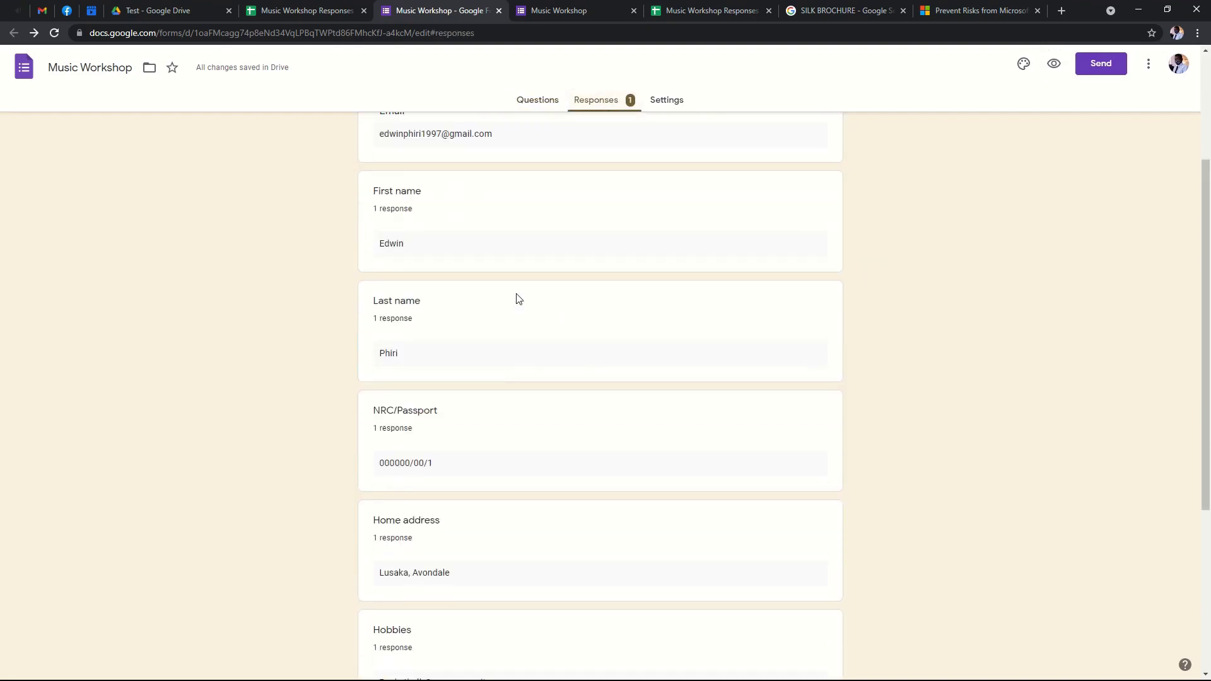
pyautogui.scroll(10, 516, 302)
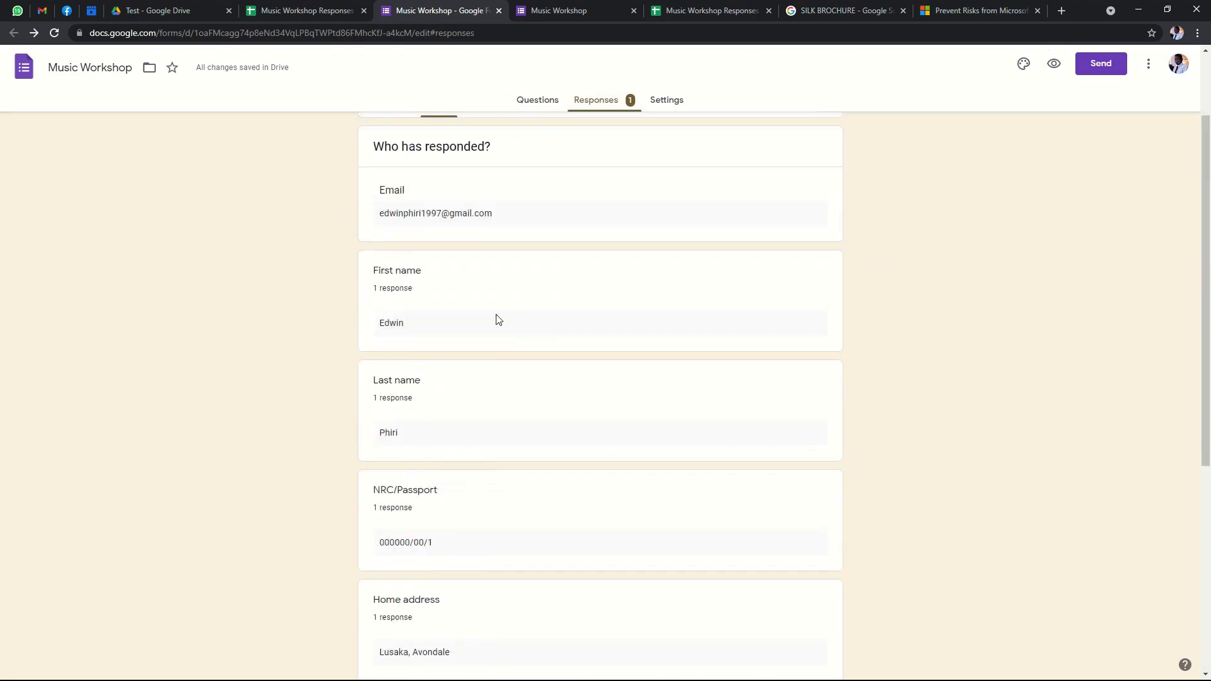
pyautogui.click(728, 12)
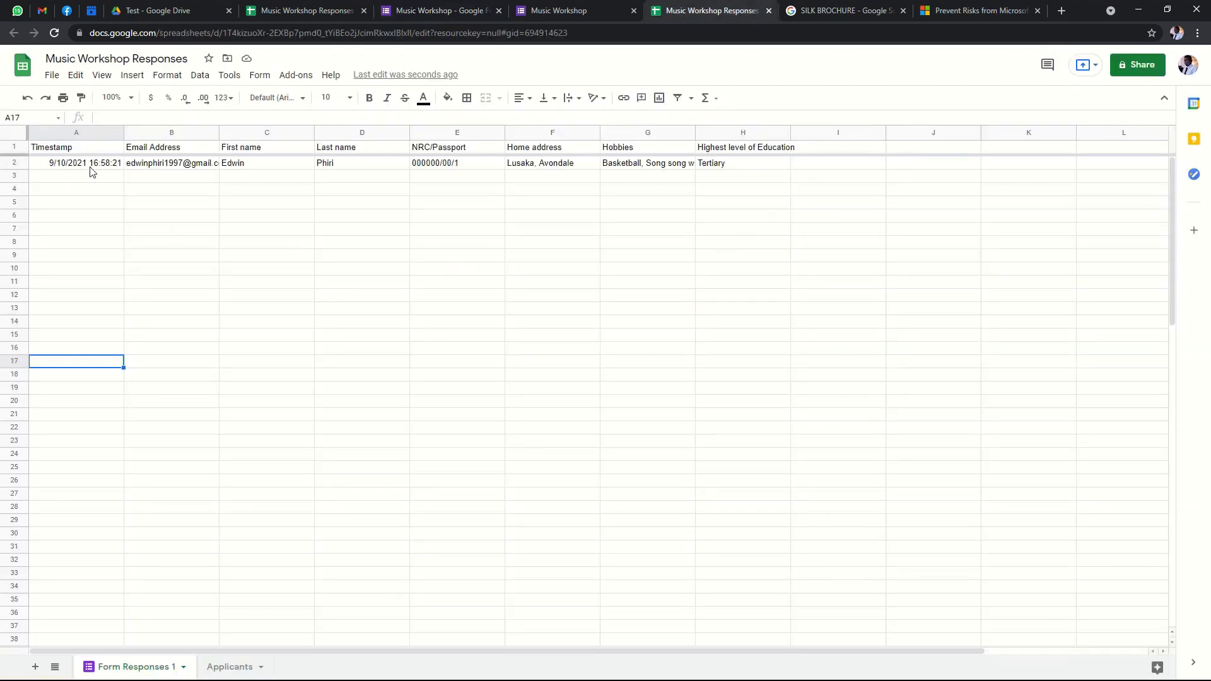
pyautogui.click(172, 165)
pyautogui.click(309, 169)
pyautogui.click(333, 168)
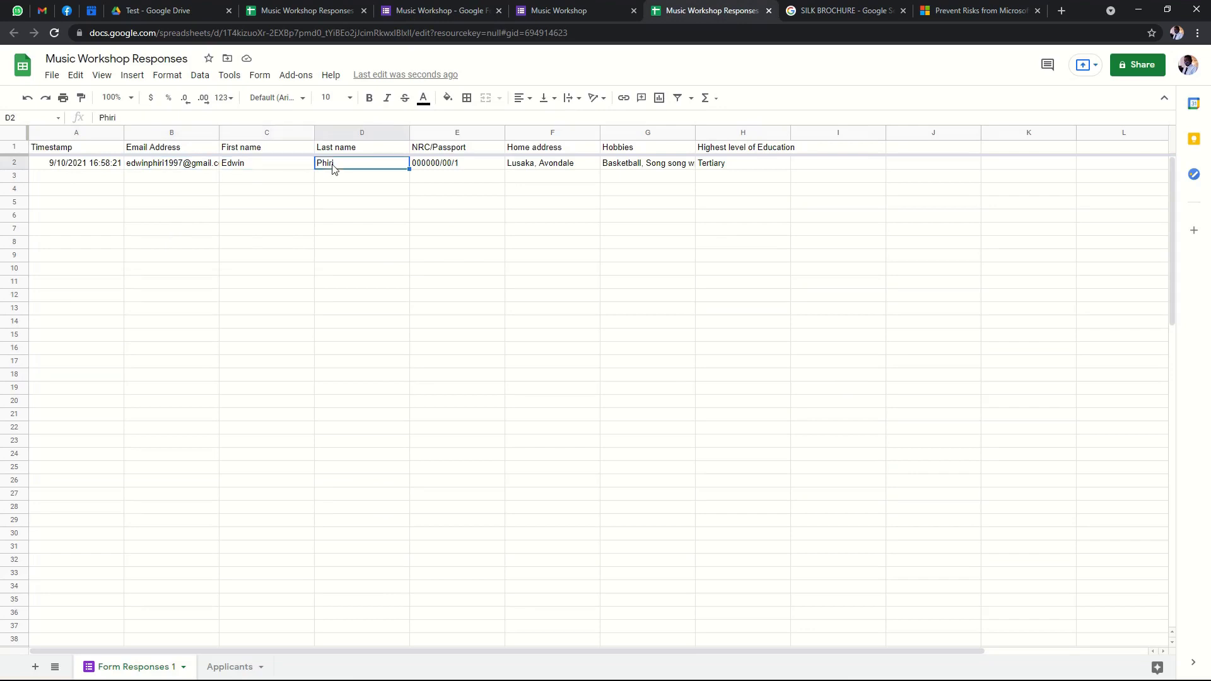
pyautogui.click(452, 166)
pyautogui.click(681, 168)
pyautogui.click(774, 170)
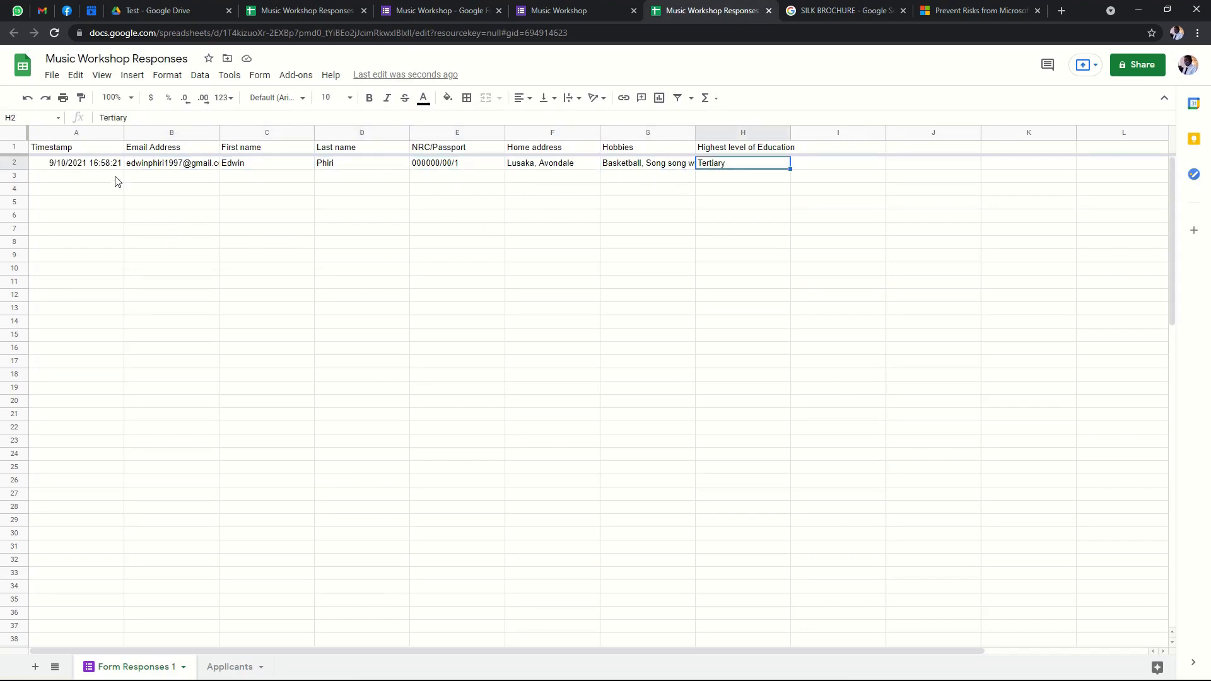
pyautogui.click(166, 166)
pyautogui.click(76, 168)
pyautogui.click(533, 166)
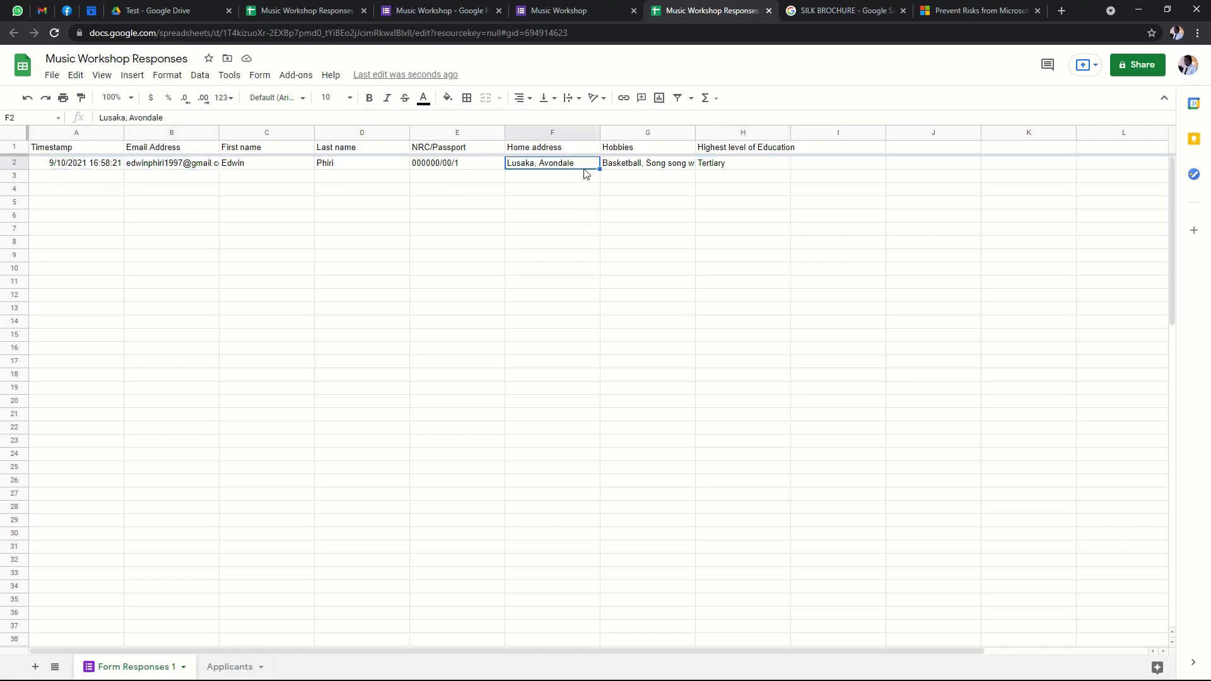
pyautogui.click(650, 166)
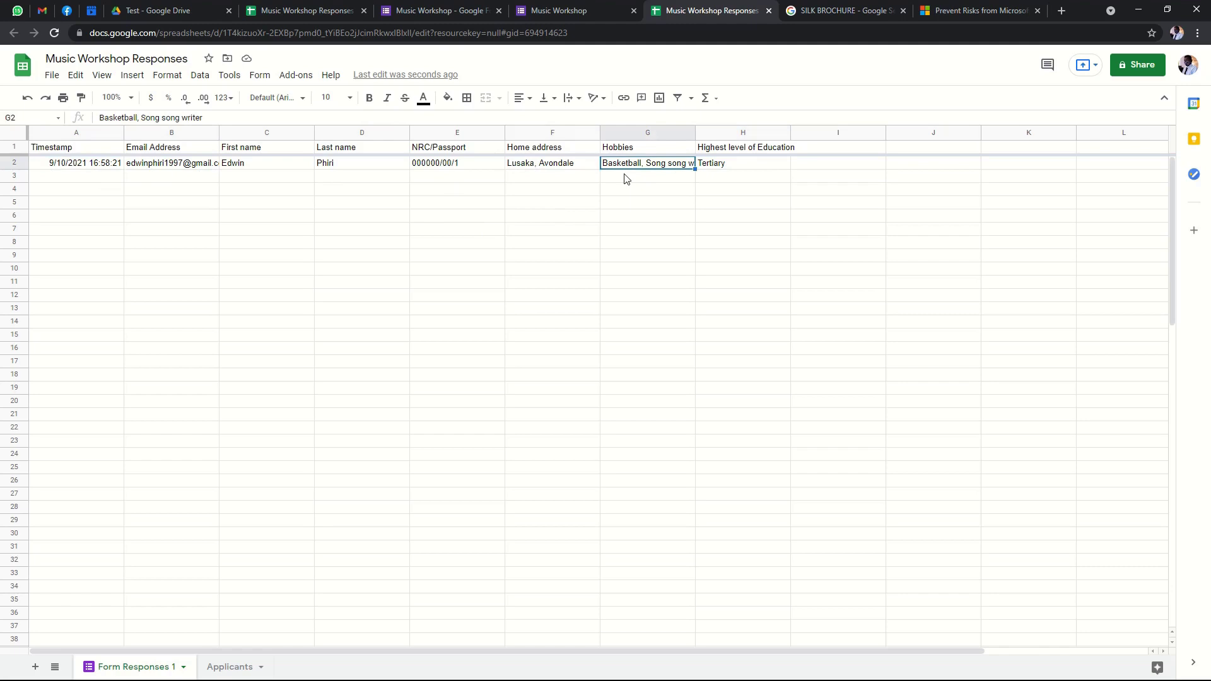
pyautogui.click(740, 162)
pyautogui.click(637, 167)
pyautogui.click(558, 164)
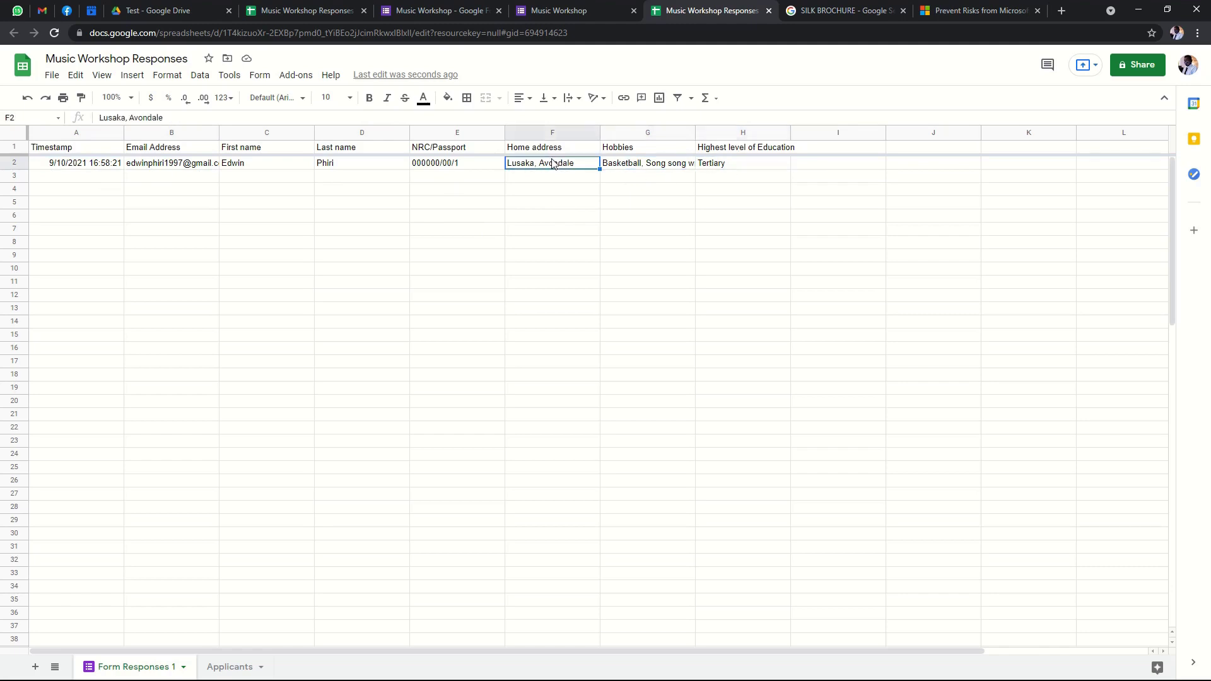
pyautogui.click(437, 164)
pyautogui.click(367, 167)
pyautogui.click(237, 162)
pyautogui.click(179, 168)
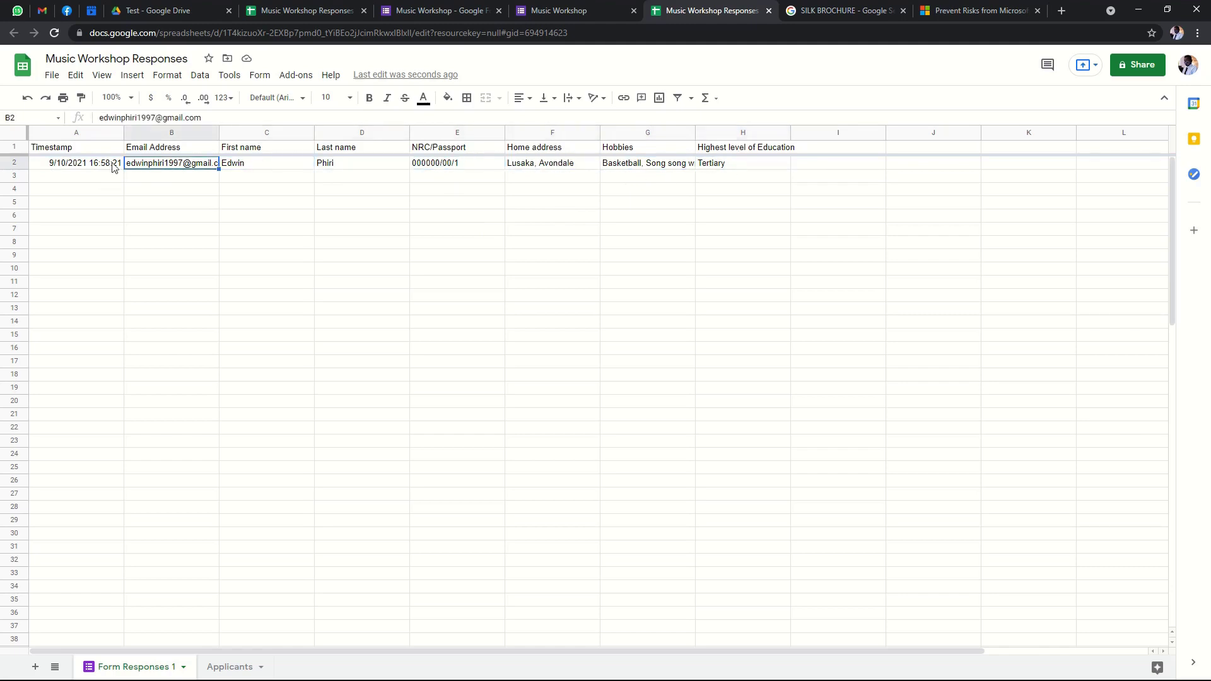
pyautogui.click(110, 168)
pyautogui.click(176, 167)
pyautogui.click(245, 169)
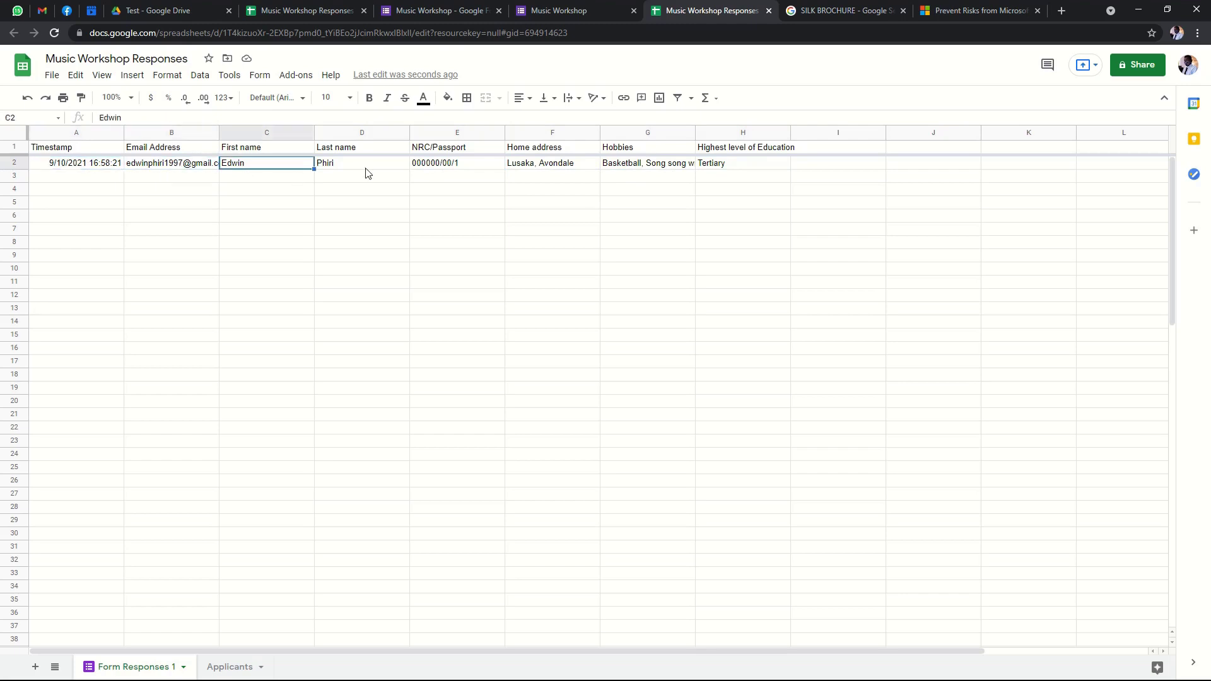
pyautogui.click(377, 172)
pyautogui.click(471, 169)
pyautogui.click(555, 171)
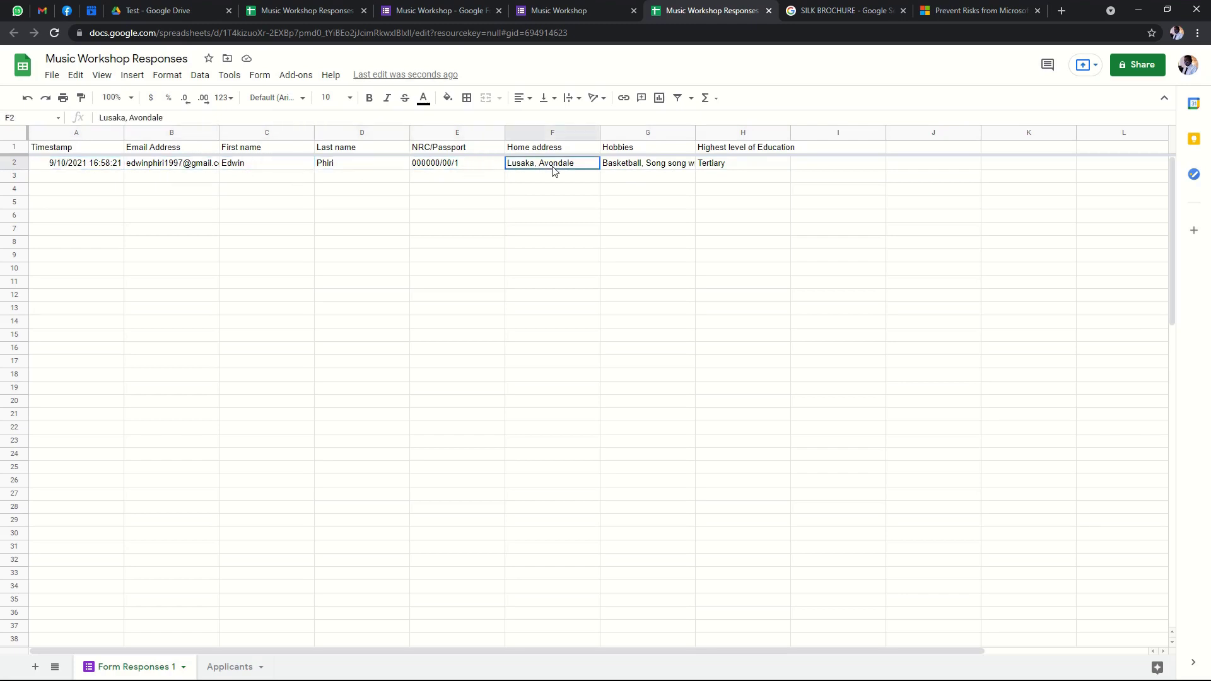
pyautogui.click(658, 167)
pyautogui.click(737, 169)
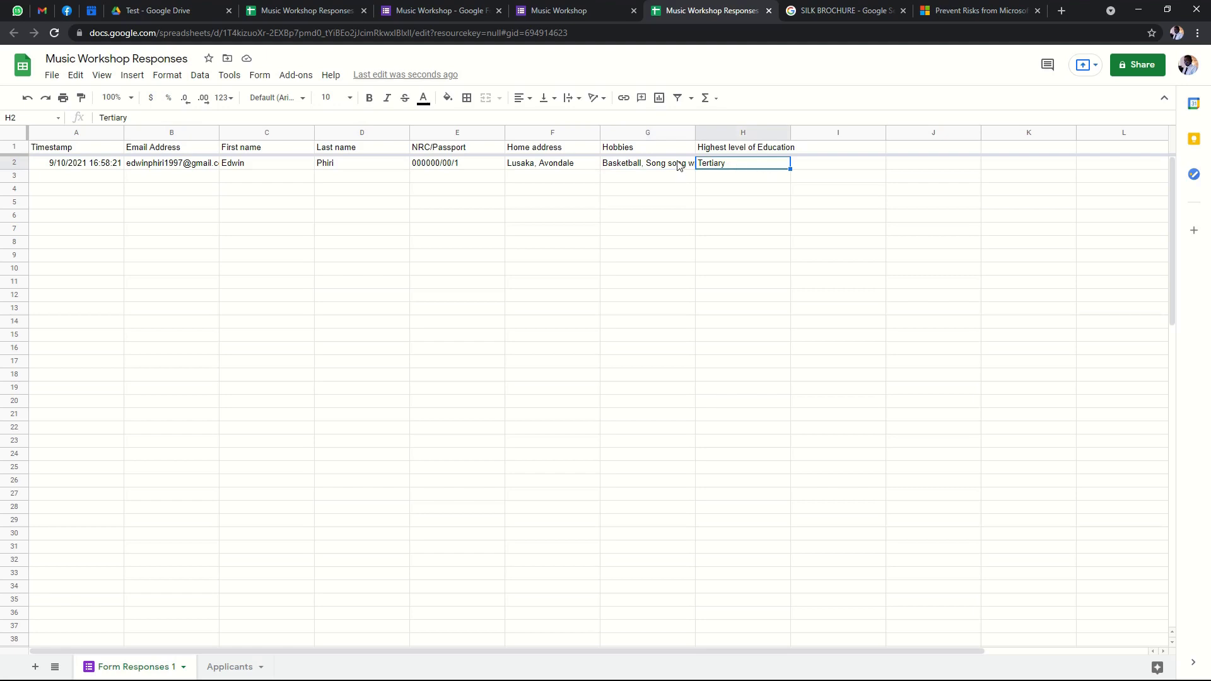
pyautogui.click(680, 165)
pyautogui.click(769, 170)
# Share the sheet with anyone who has the link as Viewer and copy the link.
pyautogui.click(1132, 66)
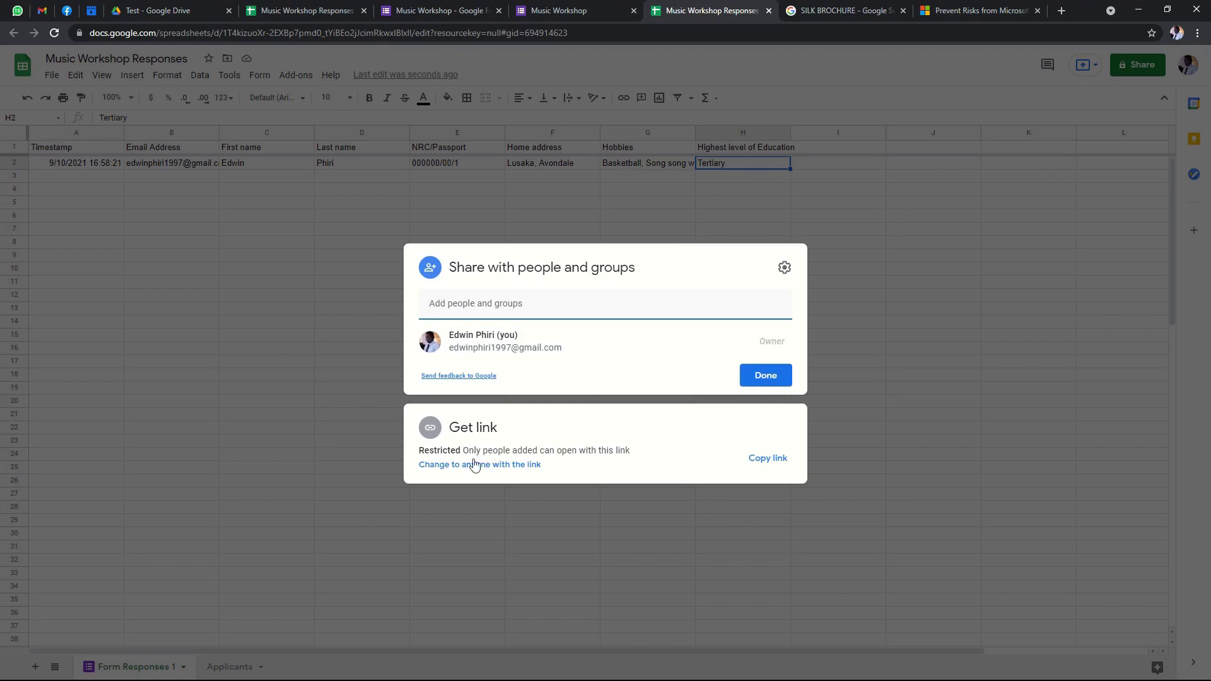
pyautogui.click(467, 465)
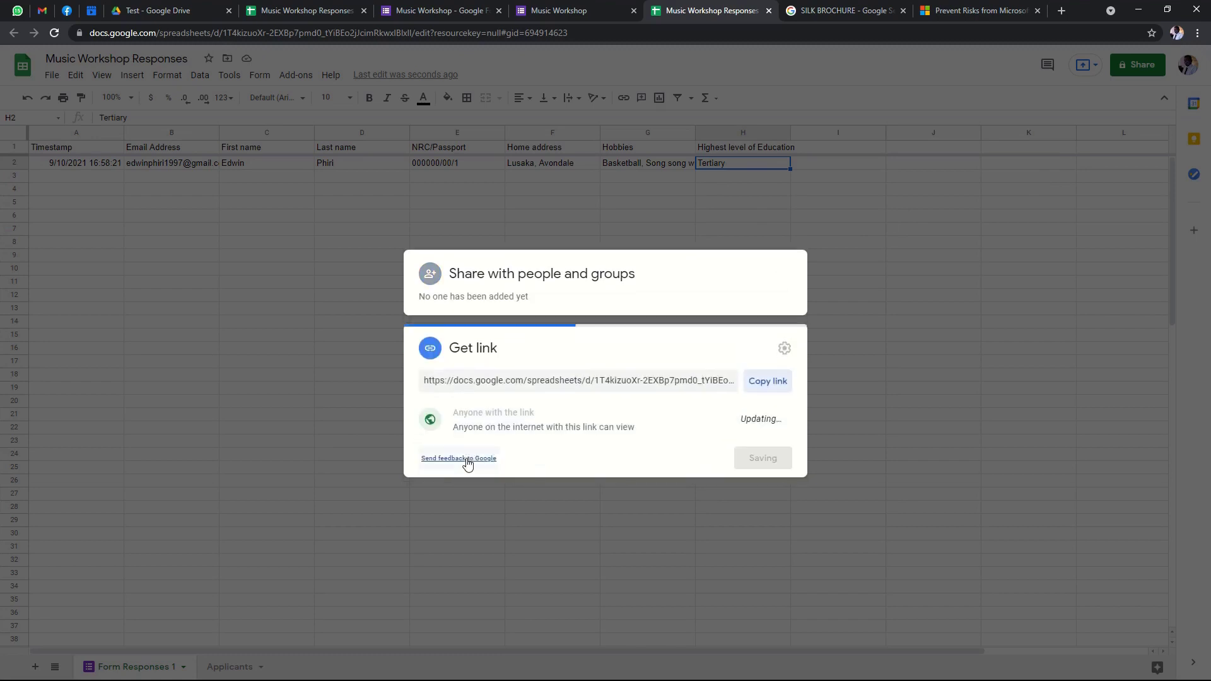
pyautogui.click(783, 381)
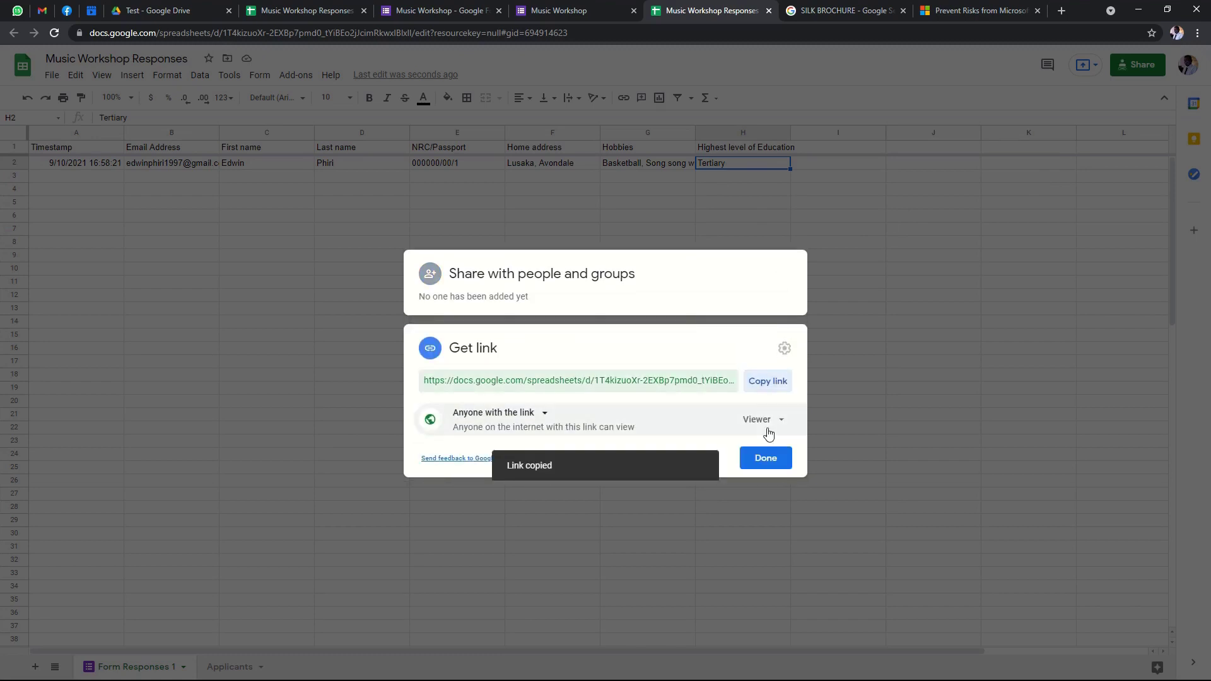
pyautogui.click(763, 419)
pyautogui.click(808, 458)
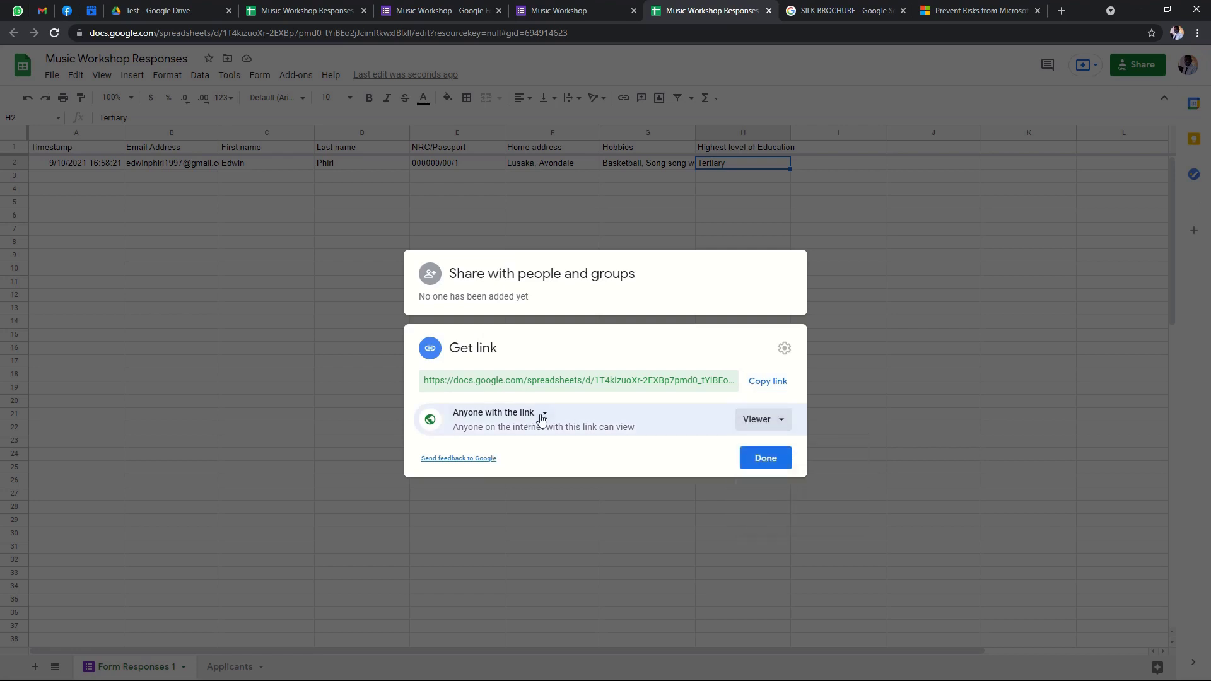
pyautogui.click(768, 381)
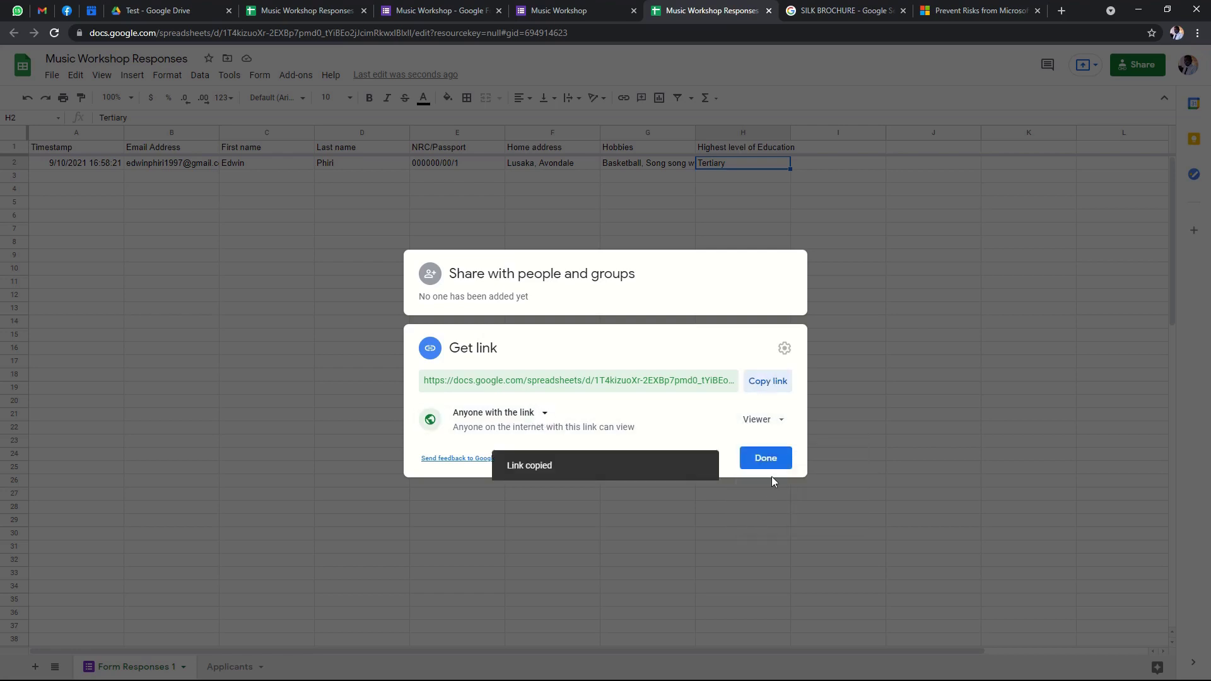
pyautogui.click(773, 459)
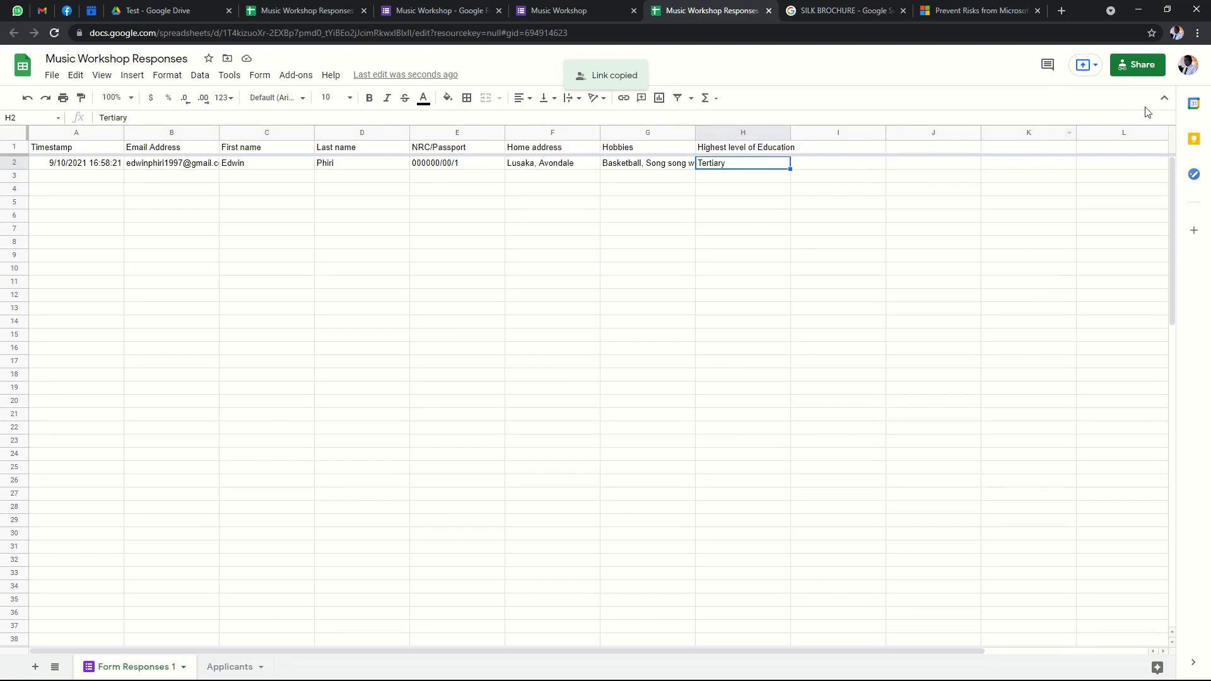
# Dismiss the sharing error, then reopen the sharing settings and close them without adding anyone.
pyautogui.click(1145, 63)
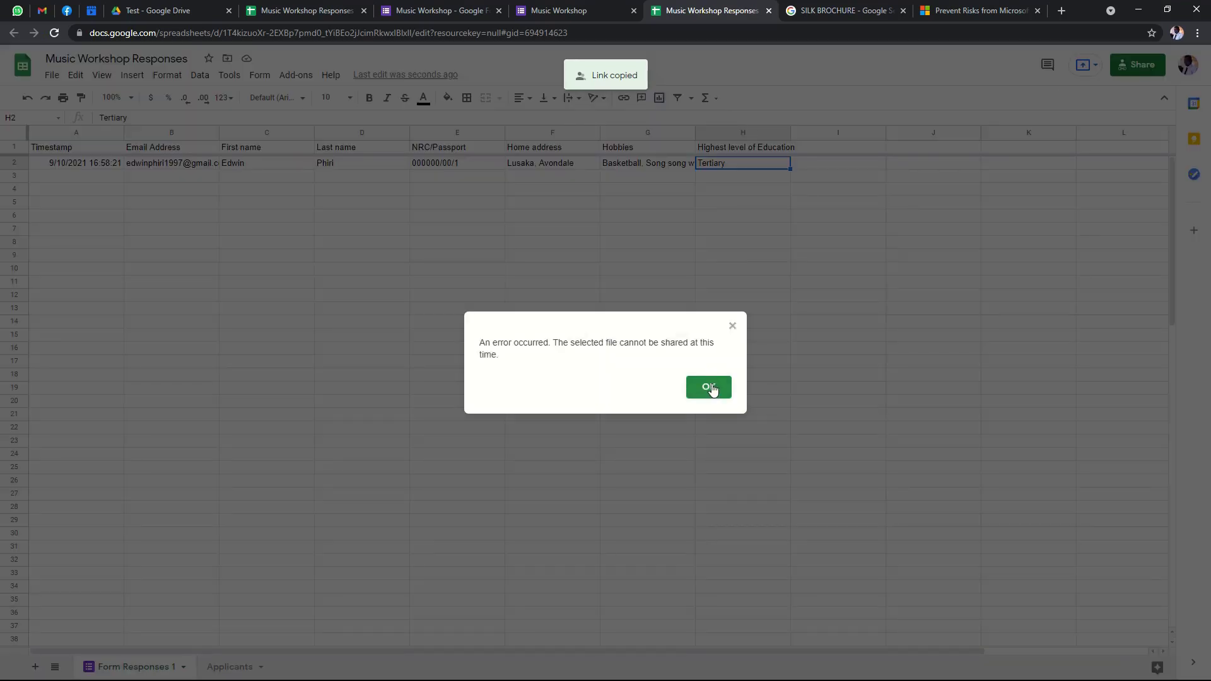
pyautogui.click(709, 387)
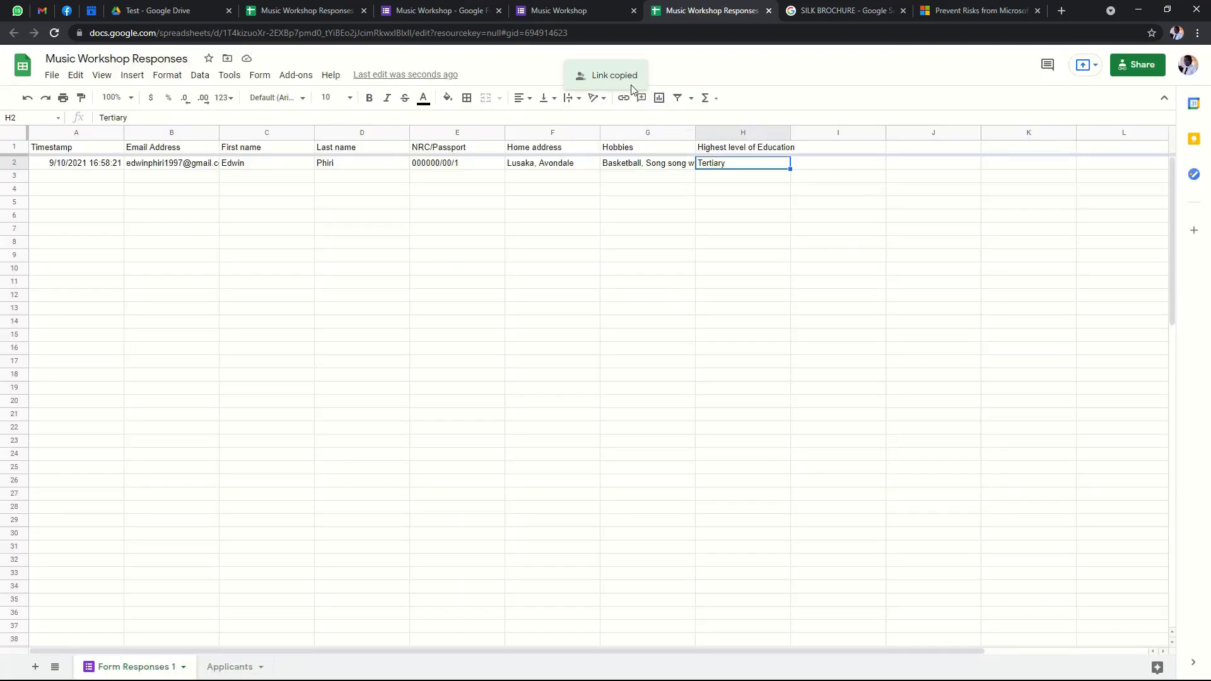
pyautogui.click(1145, 67)
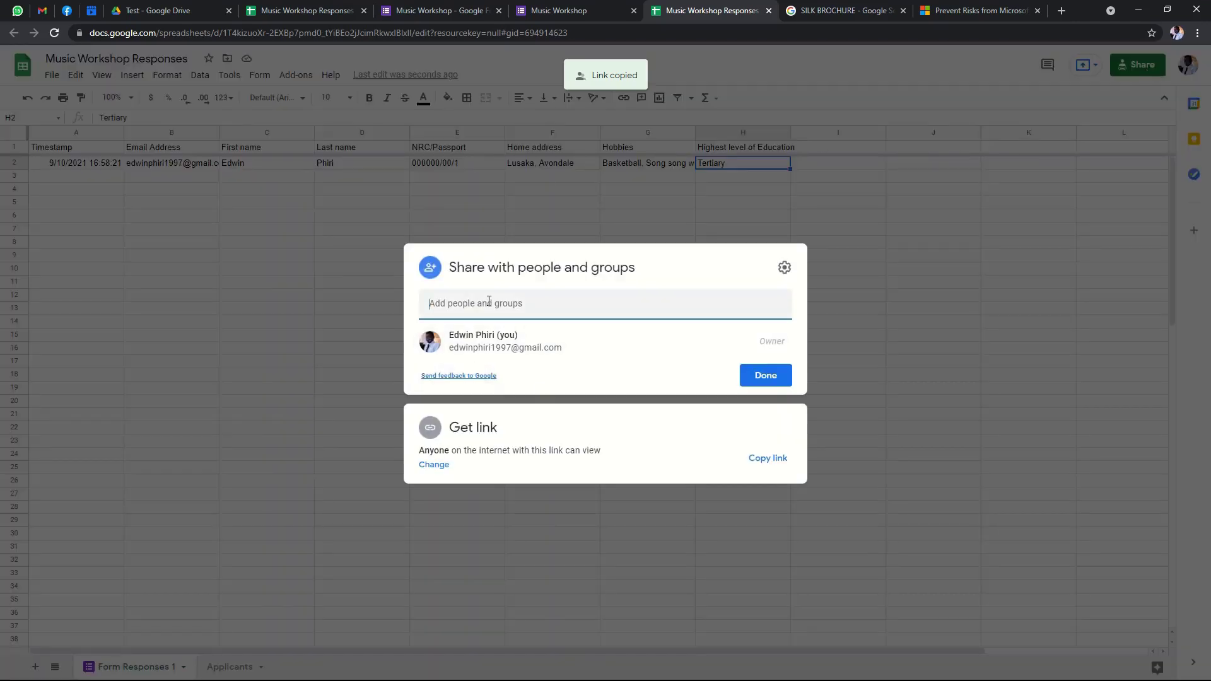
pyautogui.click(562, 304)
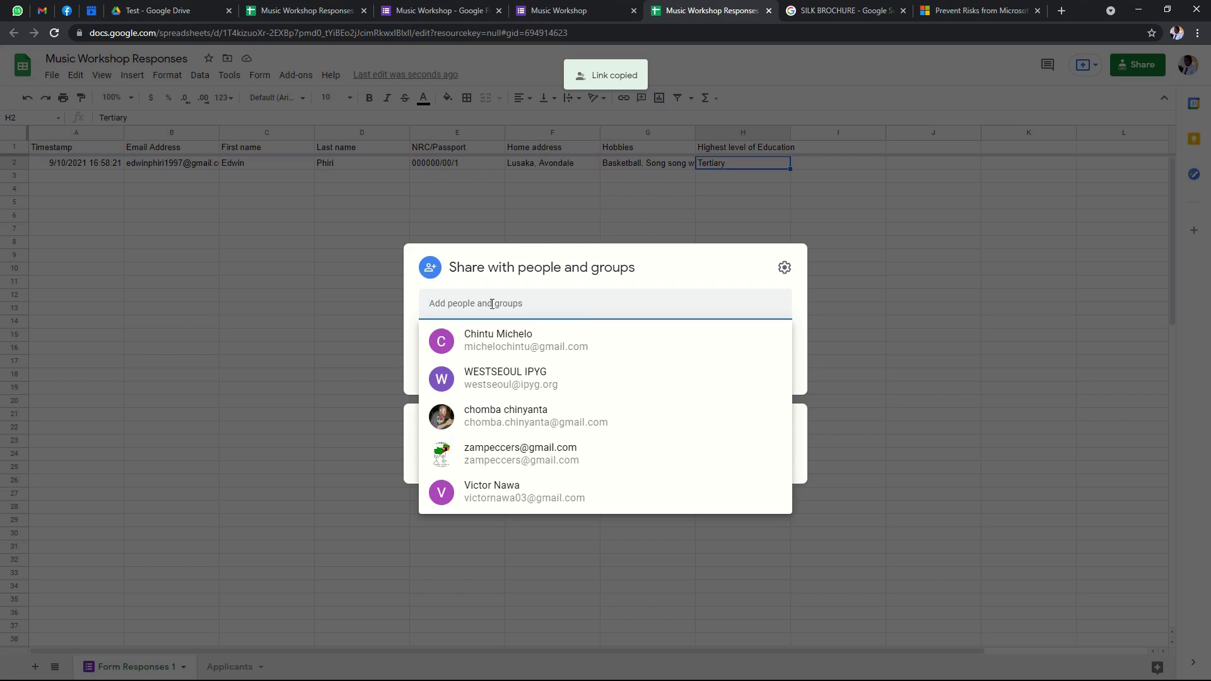
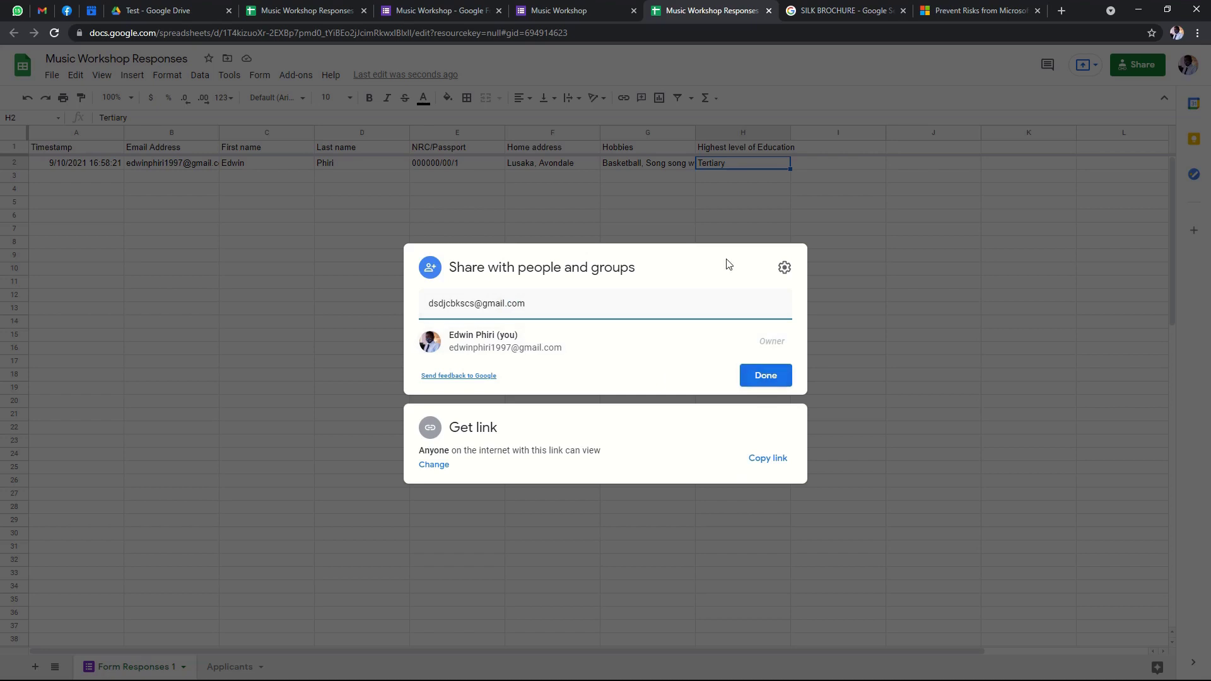
pyautogui.click(366, 300)
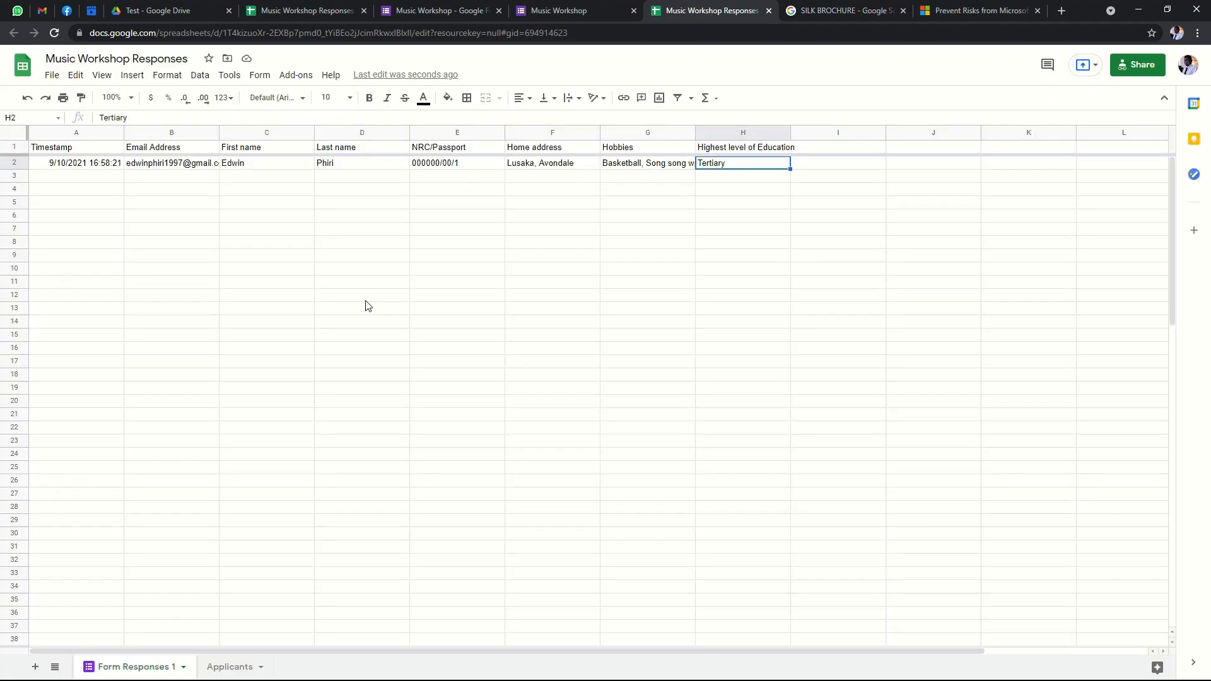
pyautogui.press('Delete')
pyautogui.click(735, 203)
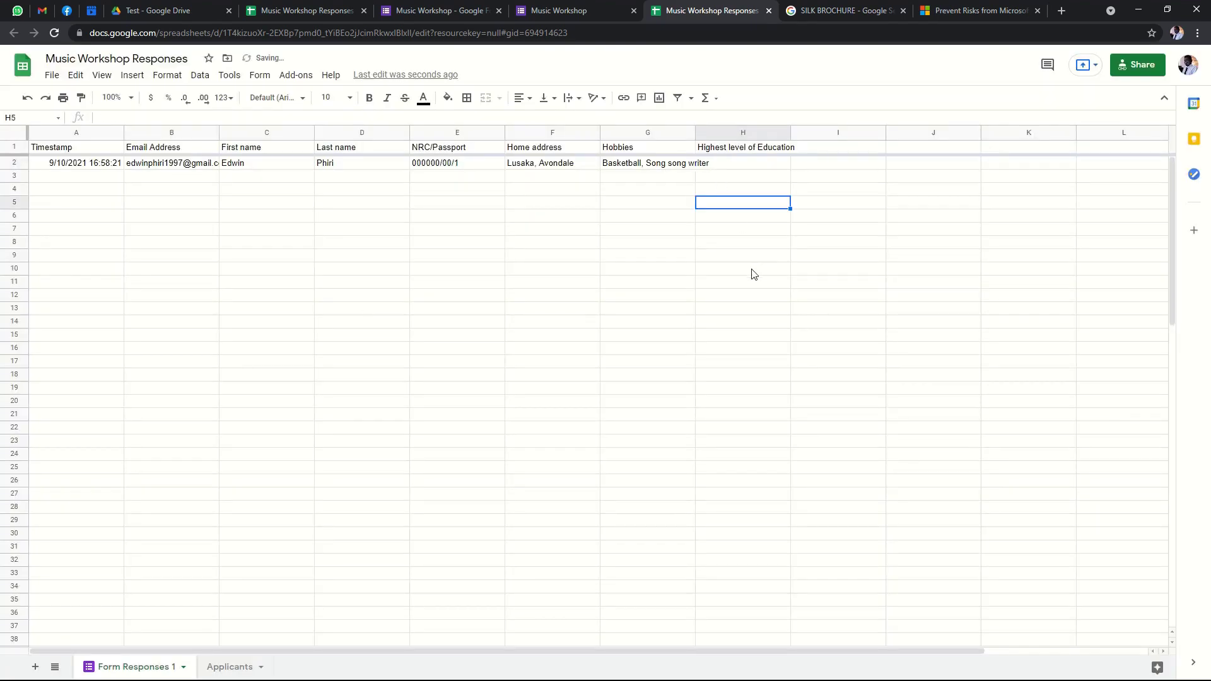
pyautogui.hotkey('ctrl', 'z')
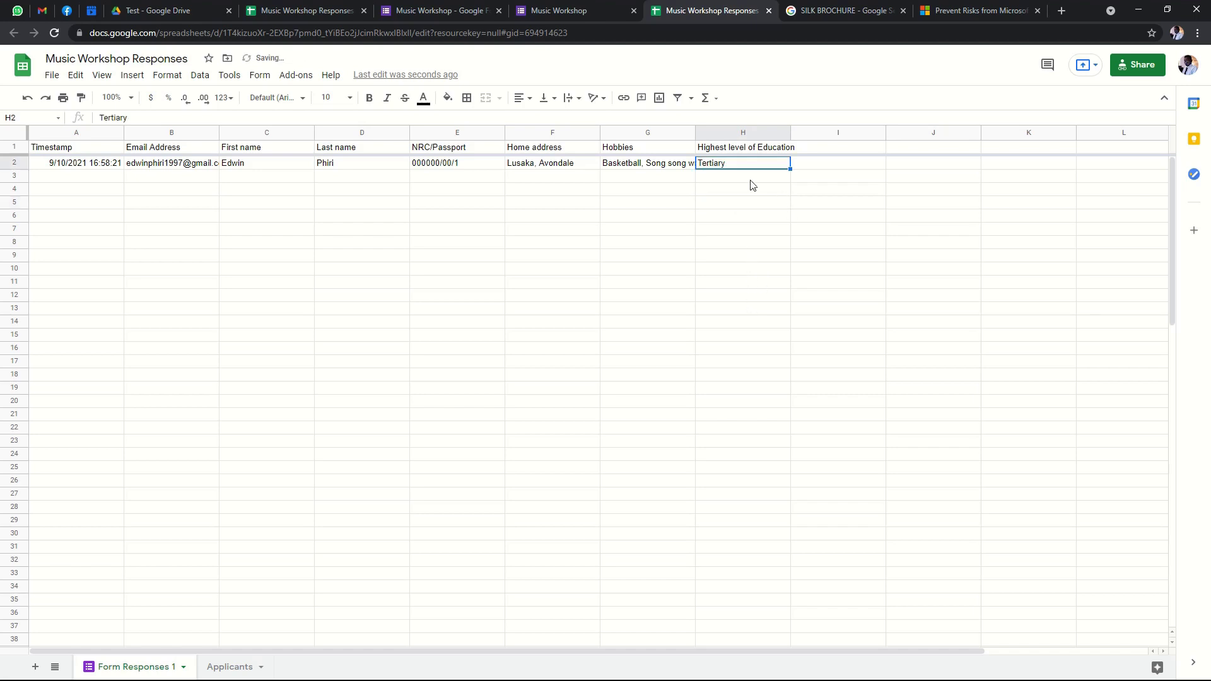
pyautogui.click(752, 177)
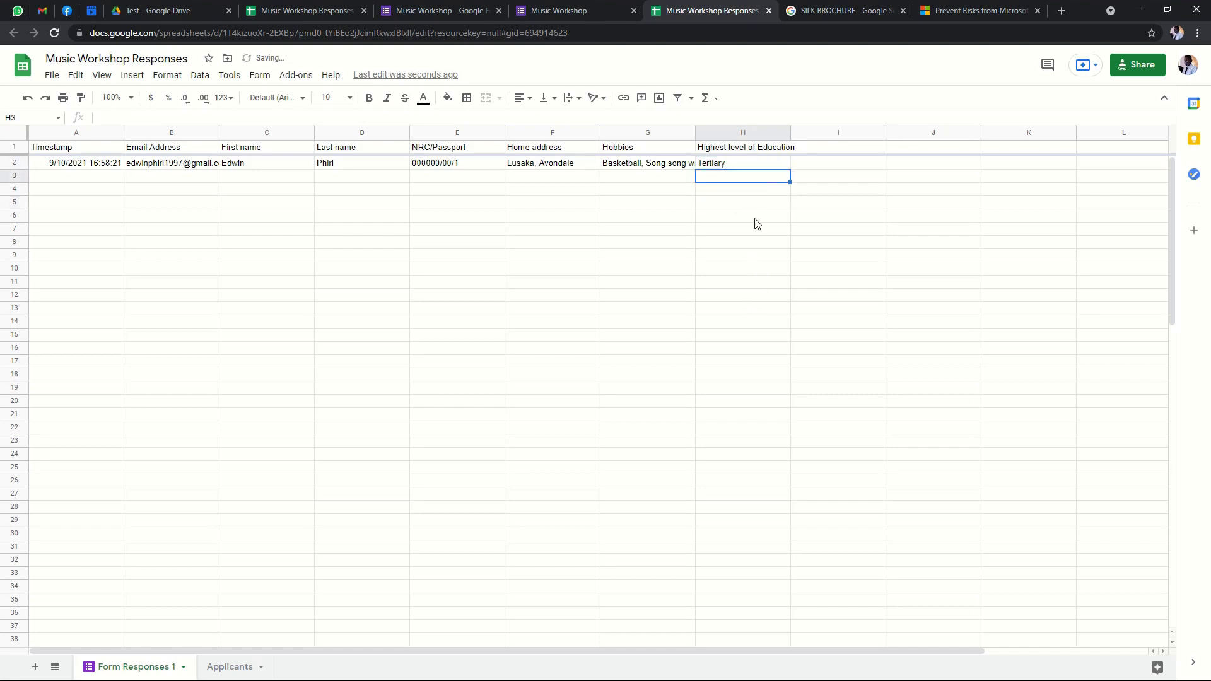
pyautogui.click(858, 243)
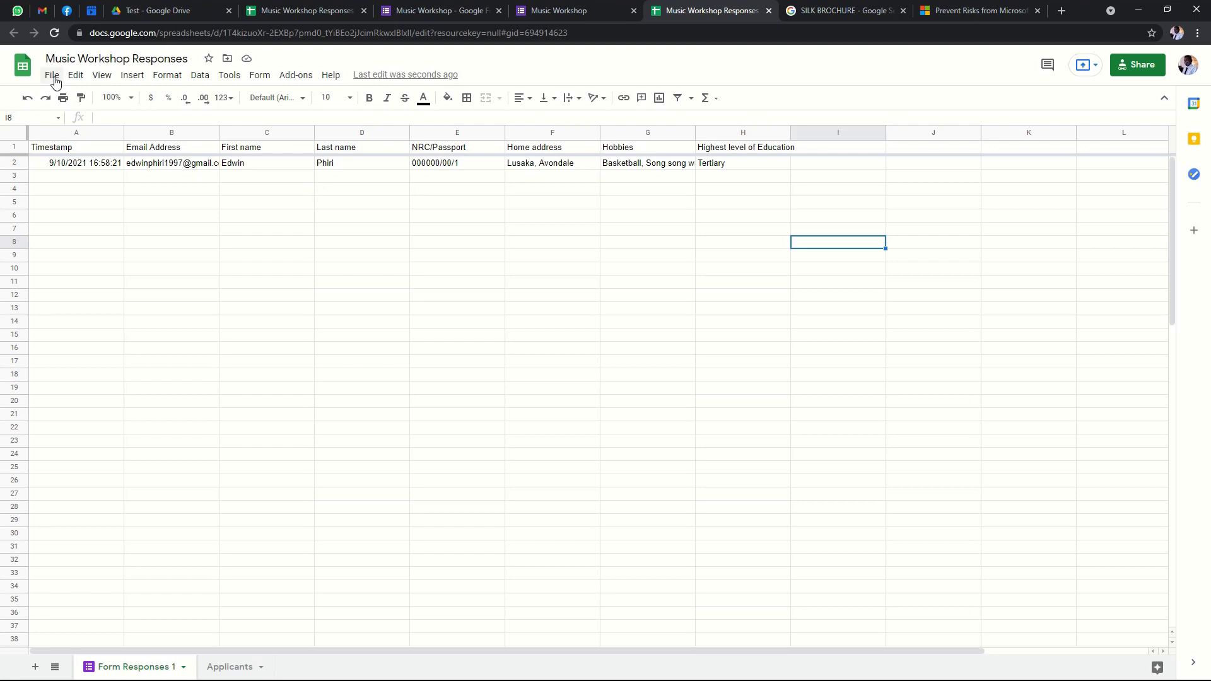
pyautogui.click(352, 168)
pyautogui.click(262, 167)
pyautogui.click(192, 168)
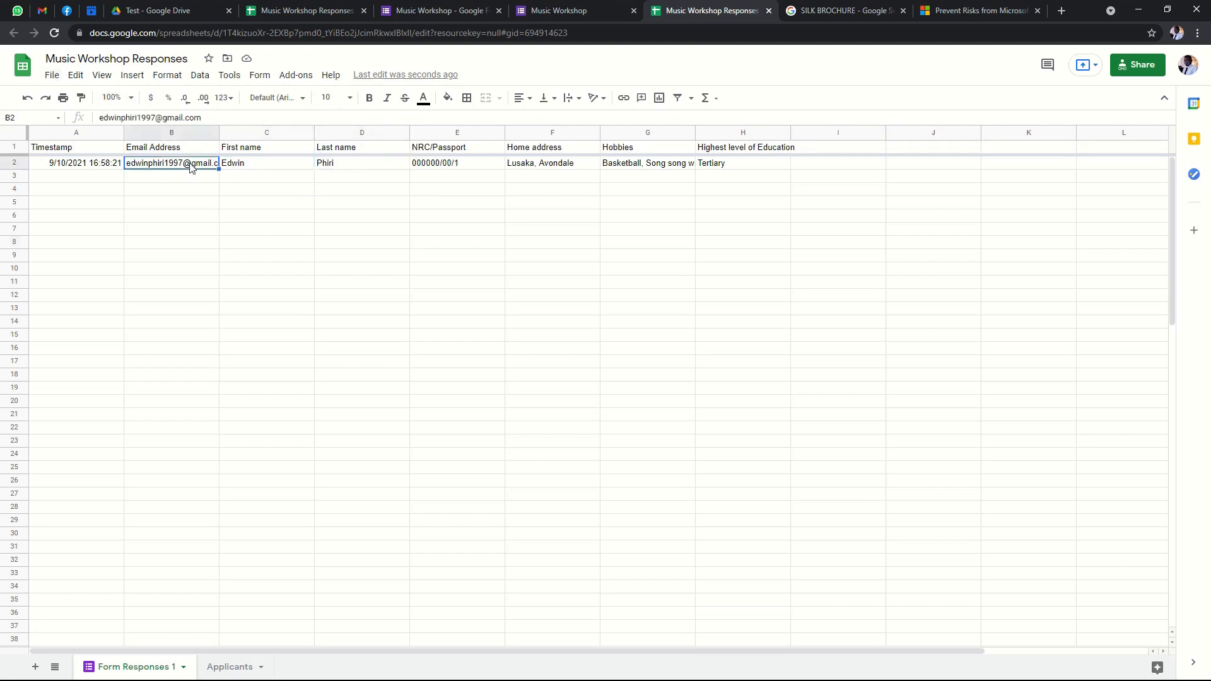
pyautogui.click(99, 167)
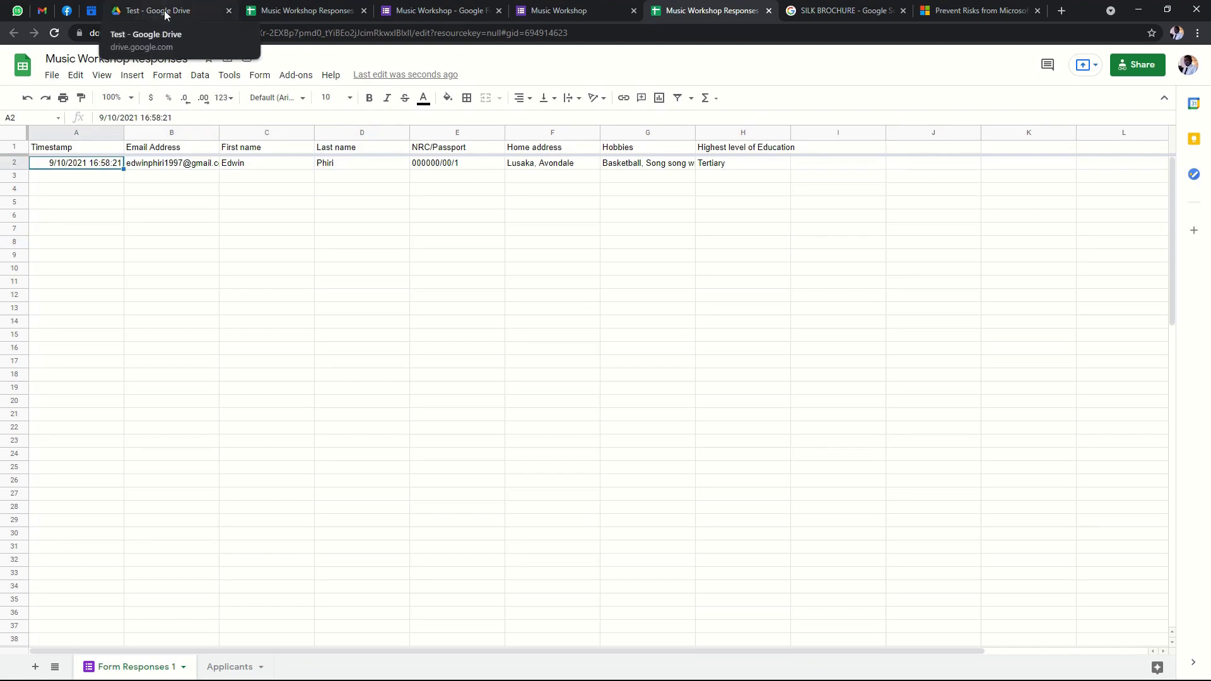
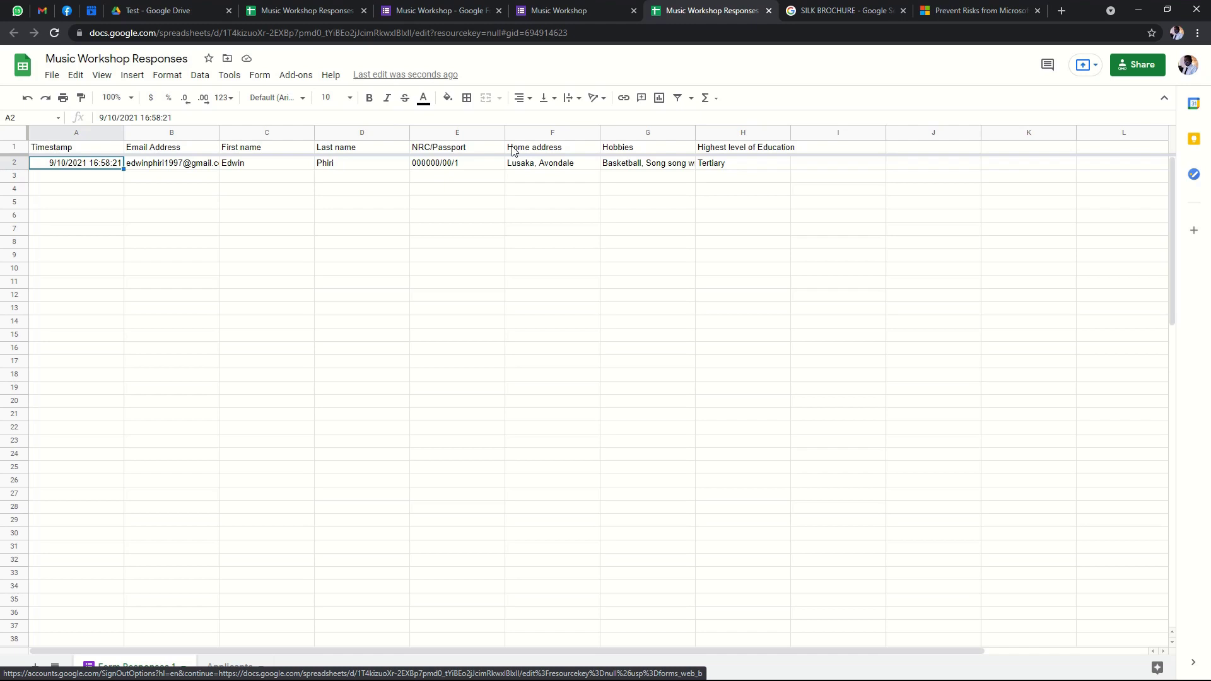
# Look over the form editor, its confirmation page and the Test Drive folder, then return to the responses sheet.
pyautogui.click(569, 13)
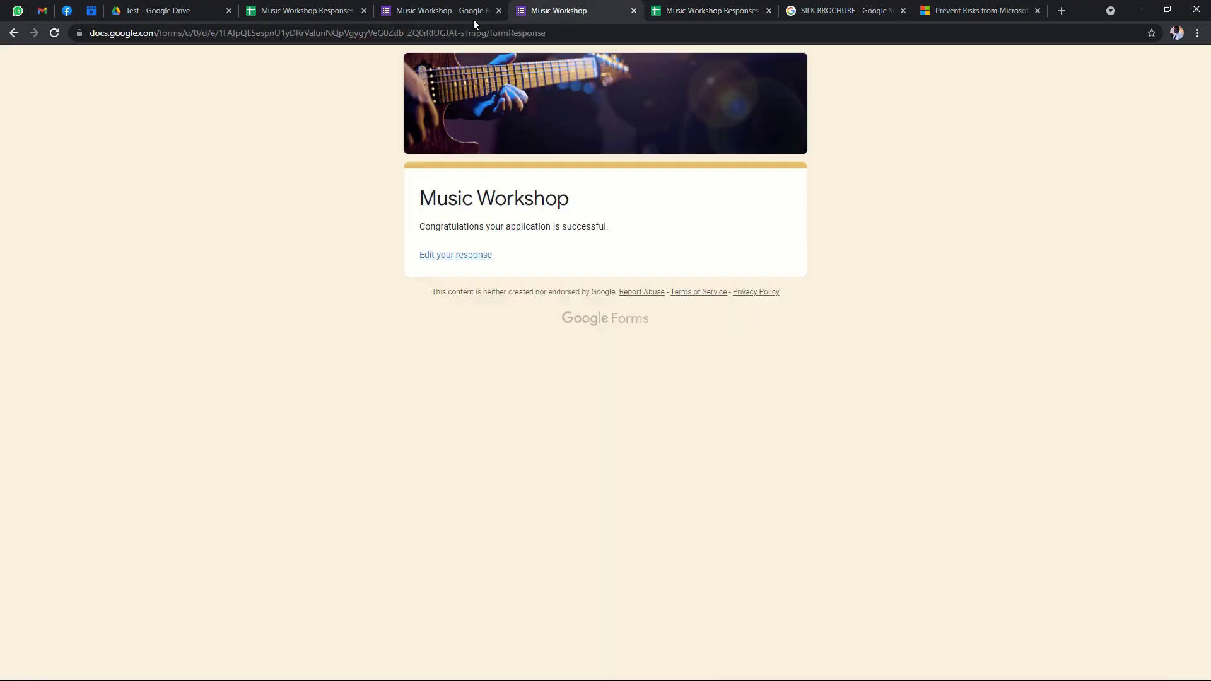
pyautogui.click(456, 14)
pyautogui.click(314, 13)
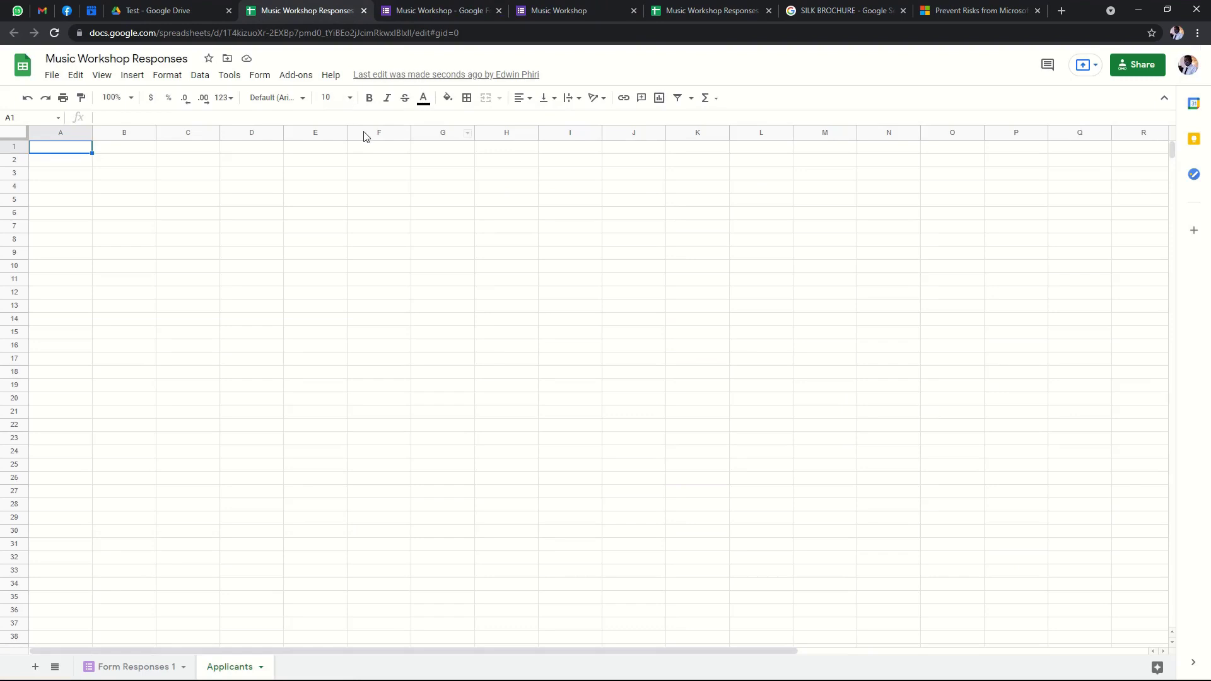
pyautogui.click(178, 16)
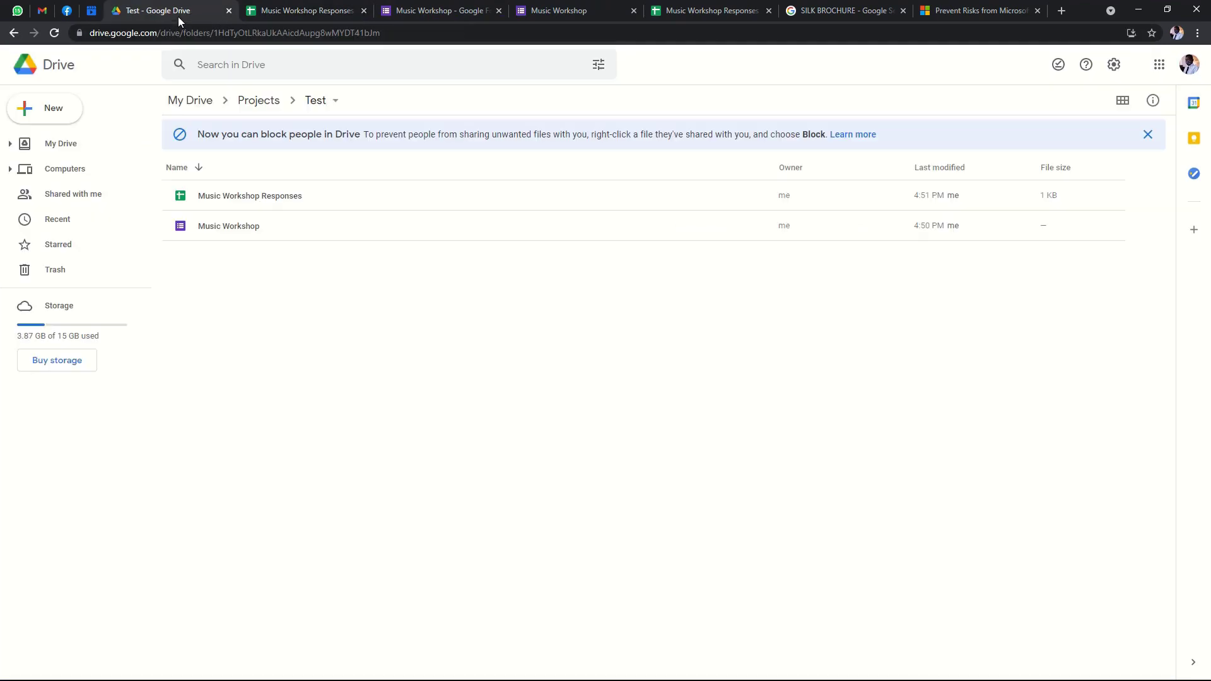
pyautogui.click(369, 16)
pyautogui.click(442, 14)
pyautogui.click(565, 17)
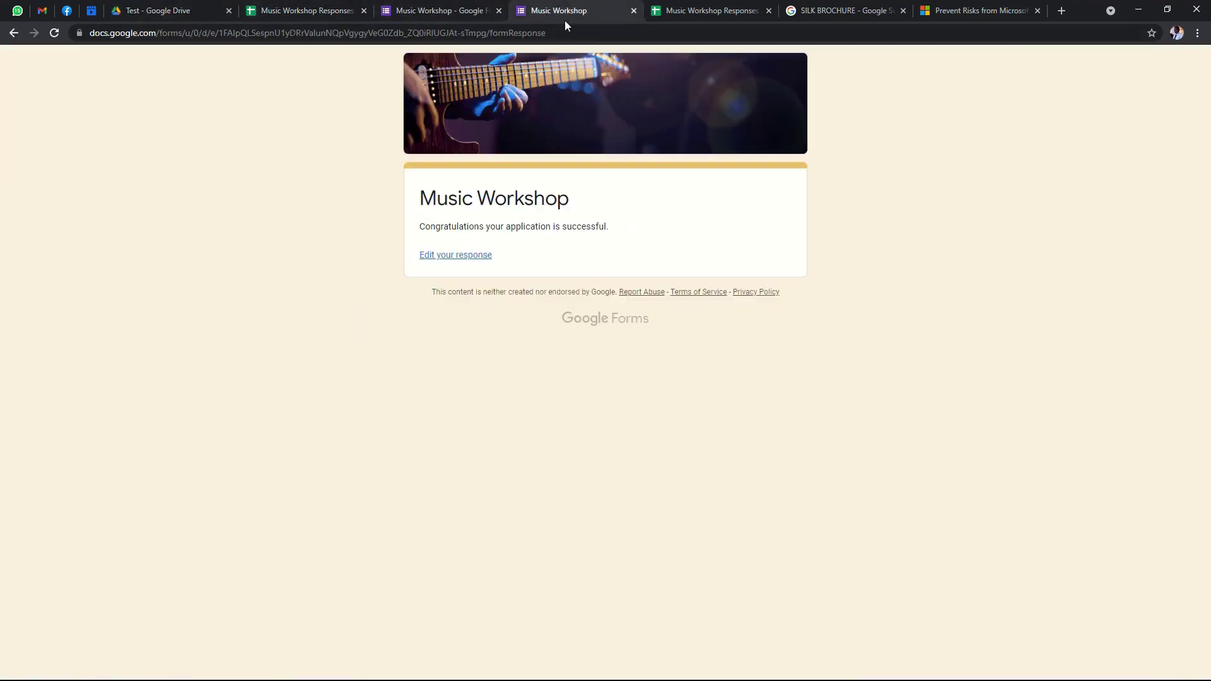
pyautogui.click(751, 17)
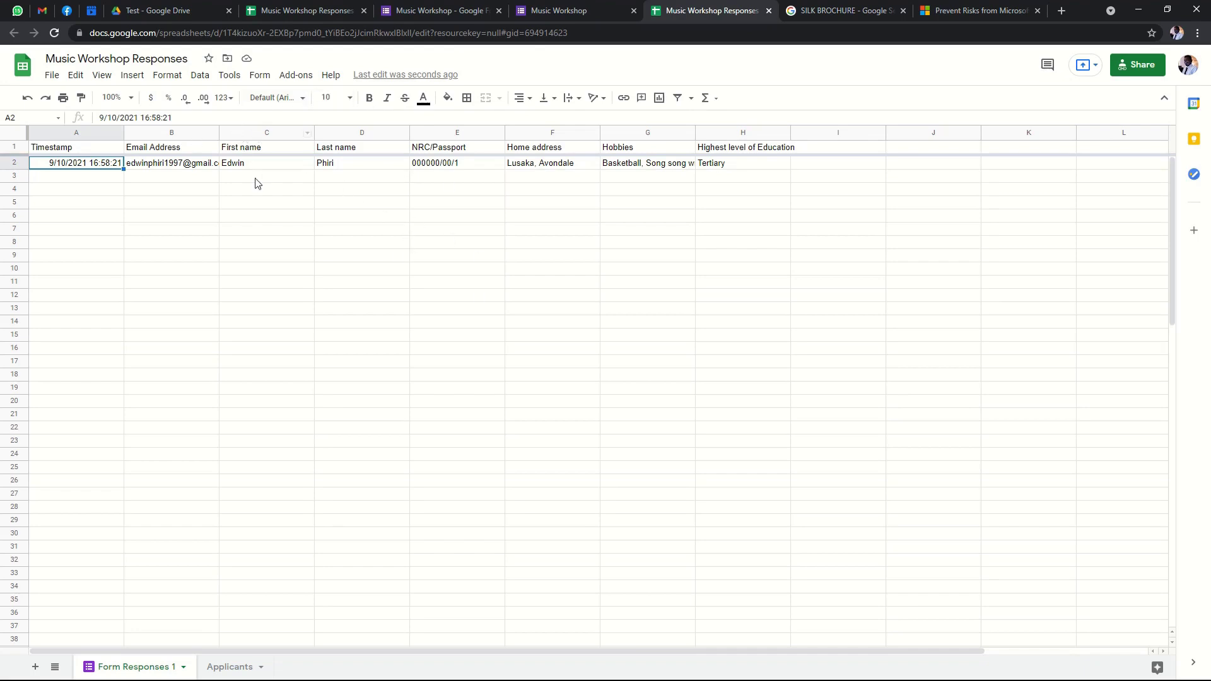
# Enter a test value 'vc' in cell C5, then delete it again.
pyautogui.click(259, 200)
pyautogui.write('vc')
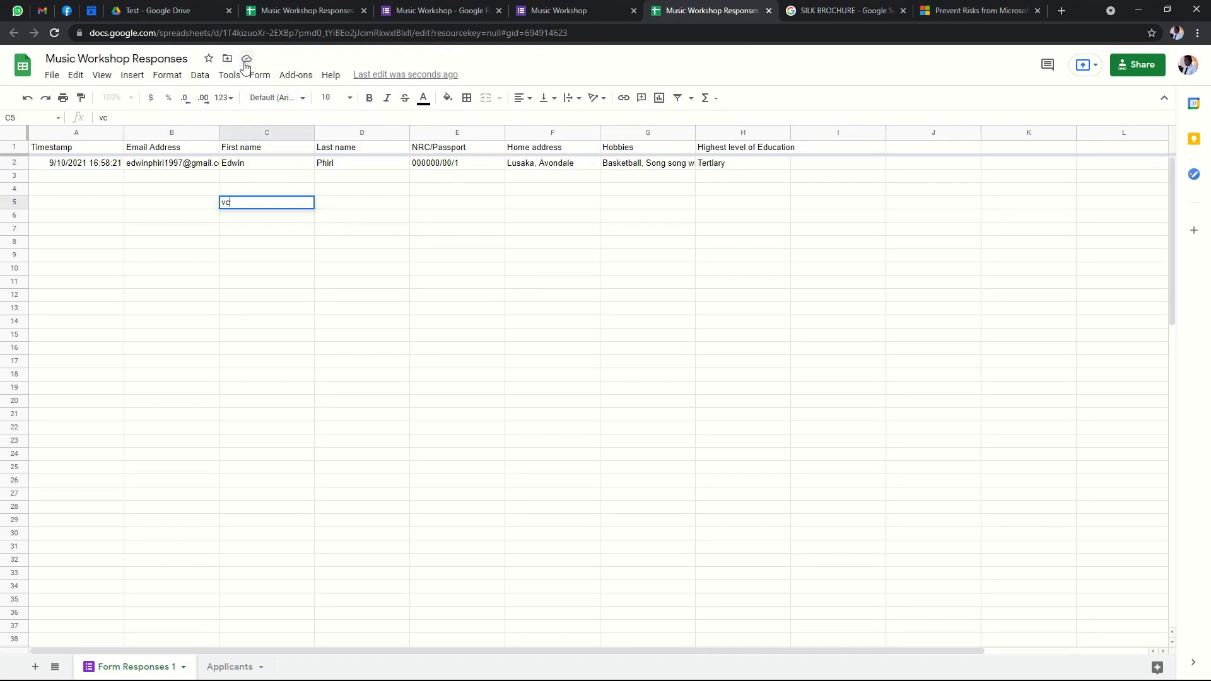
pyautogui.click(302, 285)
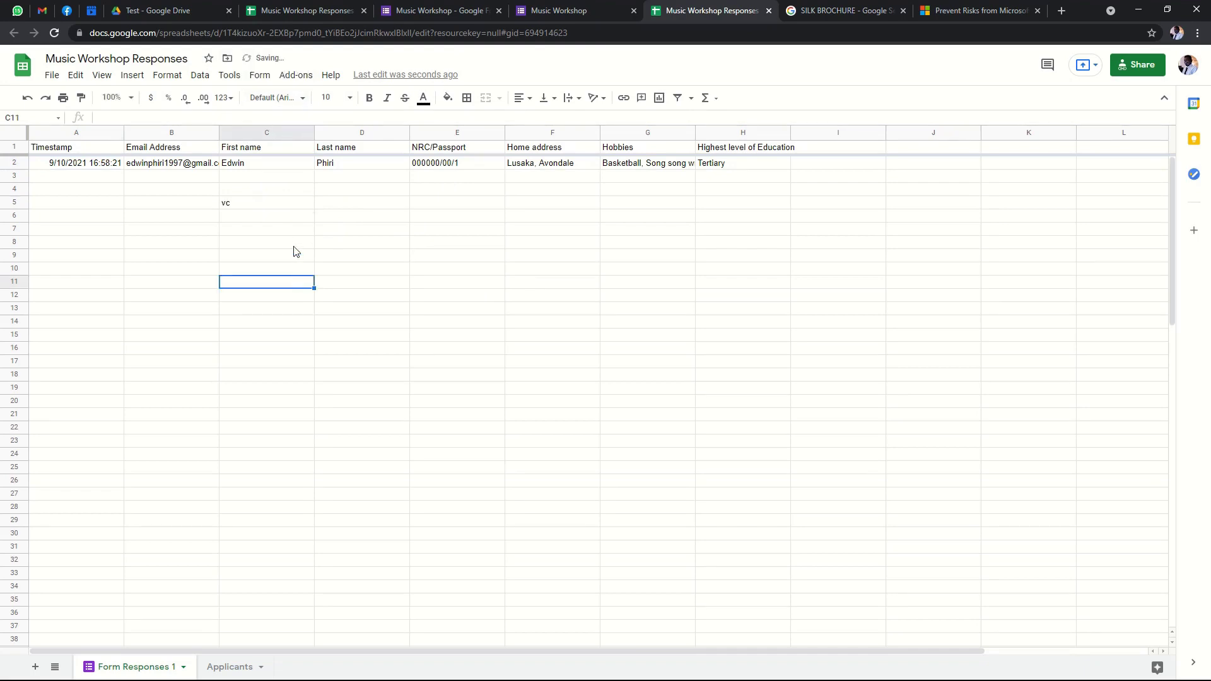
pyautogui.click(257, 208)
pyautogui.press('Delete')
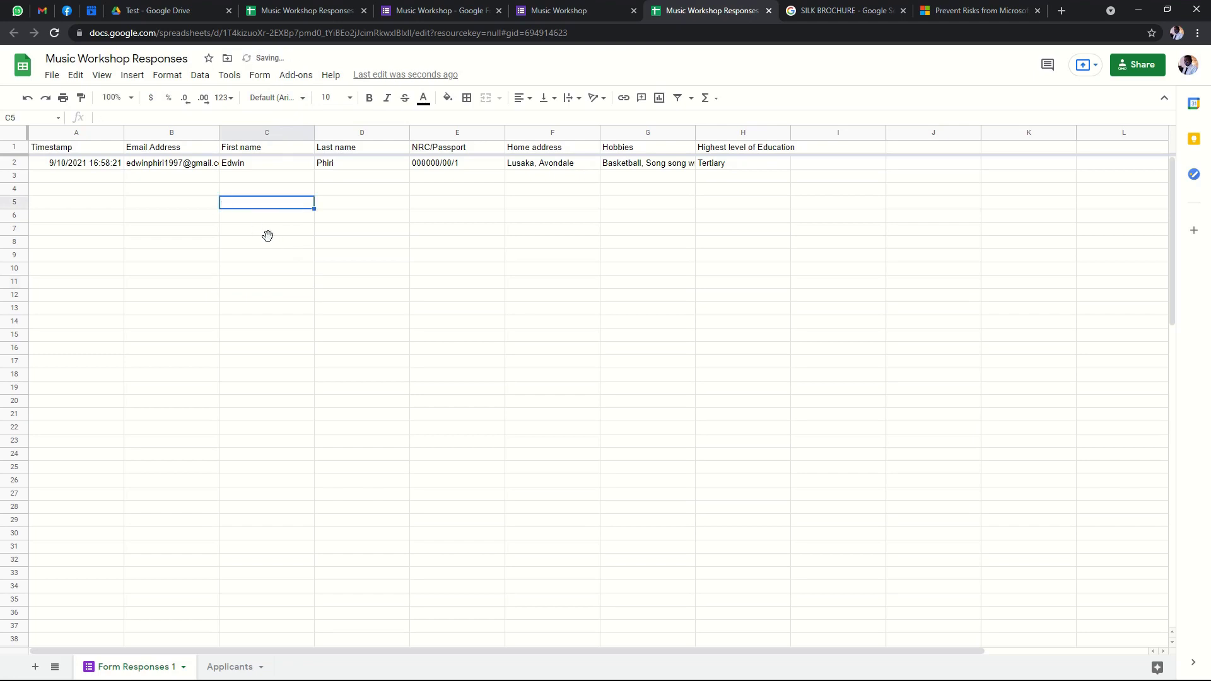
pyautogui.click(267, 239)
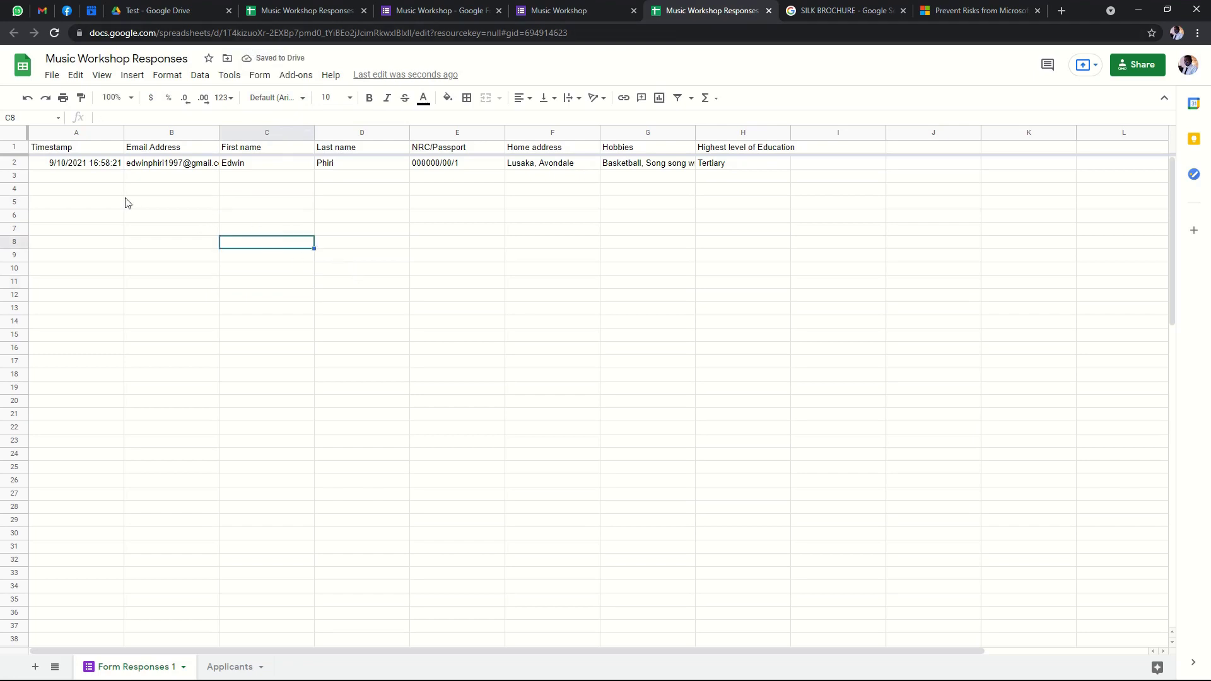
# Check the response cells A2, G3 and H3, then minimize the browser.
pyautogui.click(115, 177)
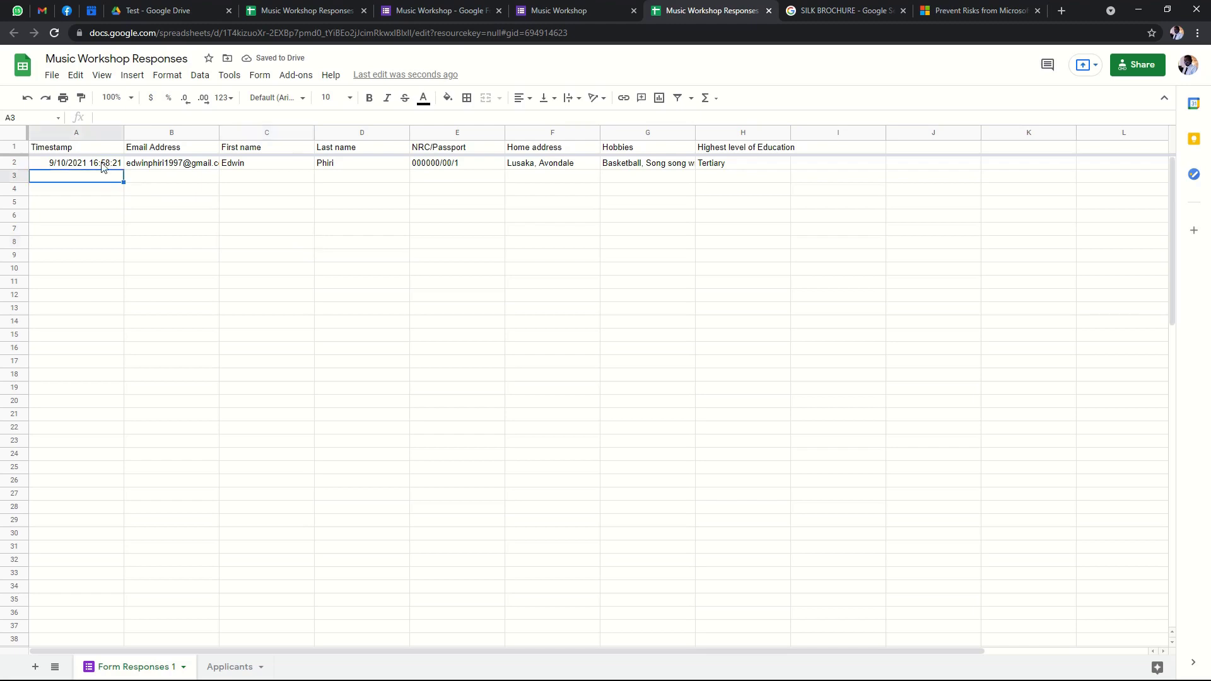
pyautogui.click(104, 164)
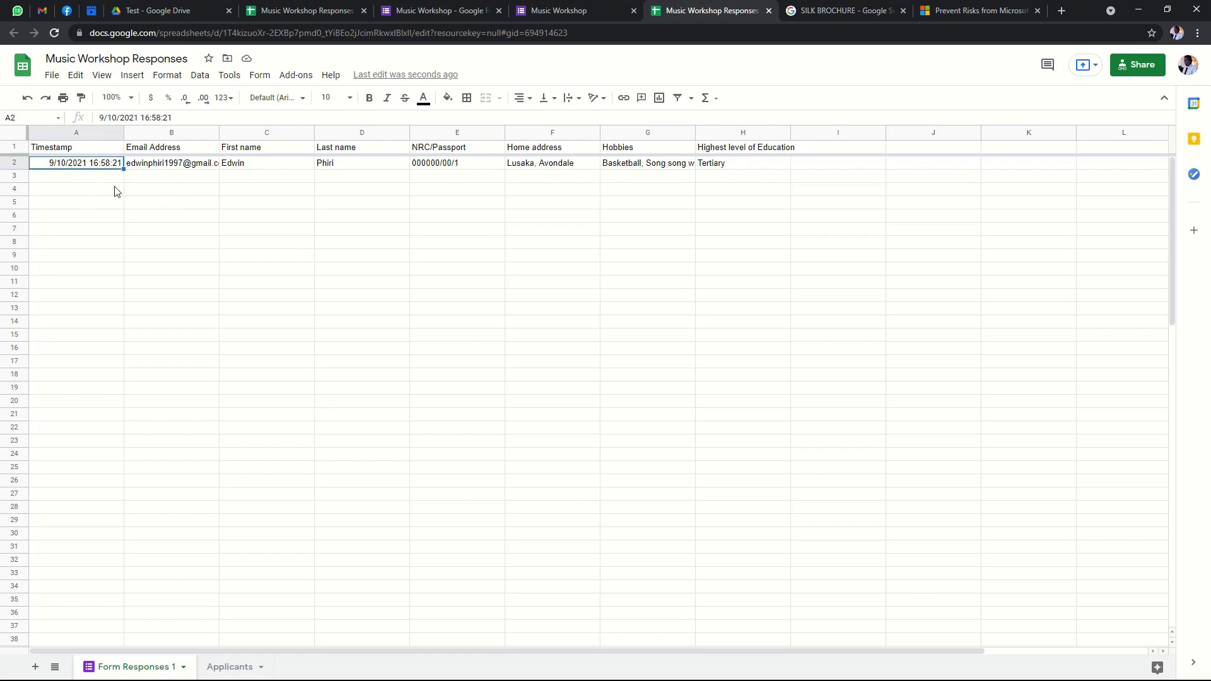
pyautogui.click(635, 242)
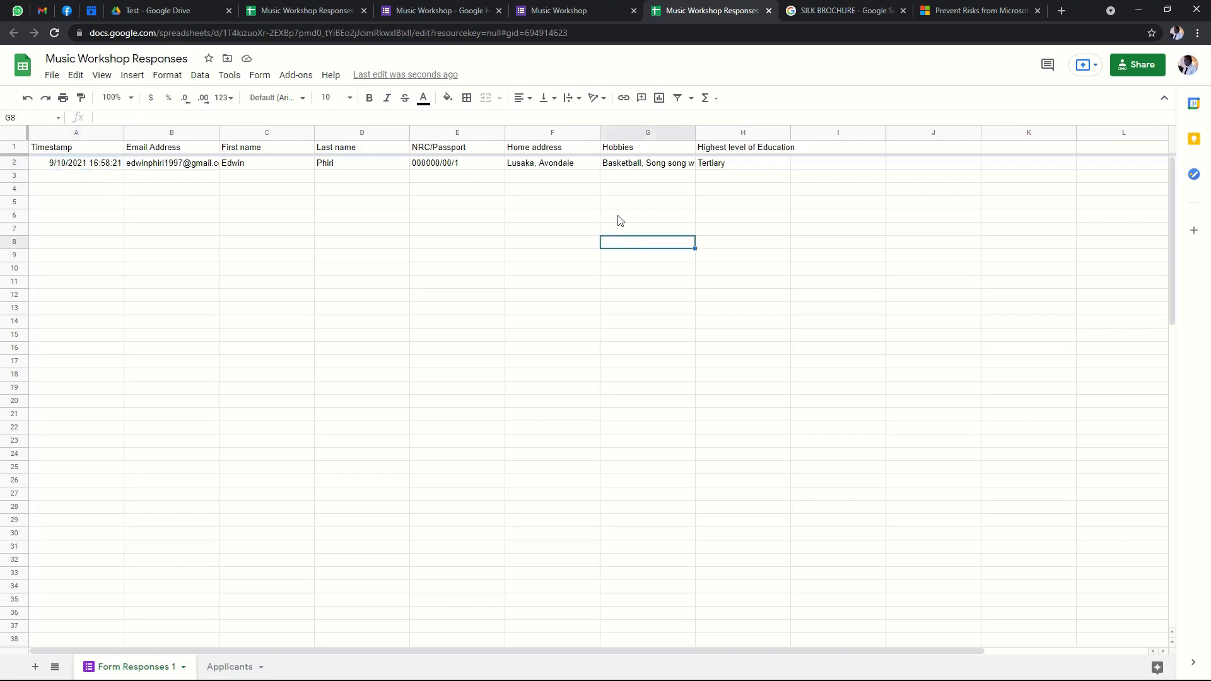
pyautogui.click(632, 177)
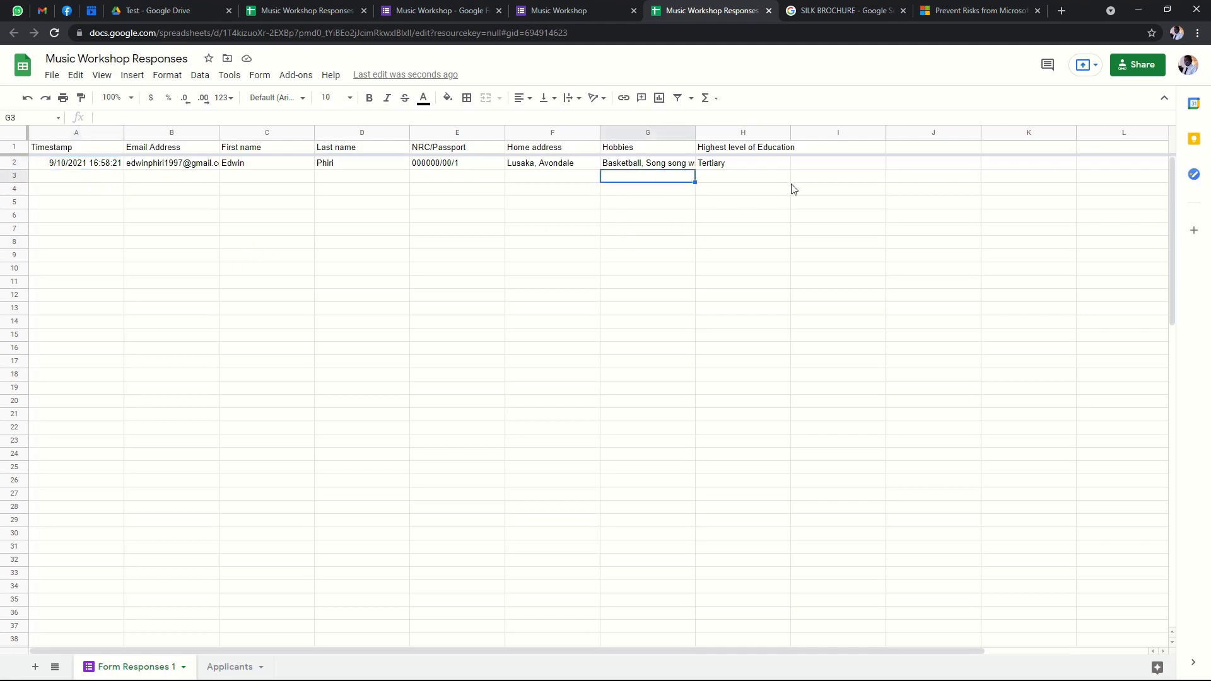
pyautogui.click(767, 173)
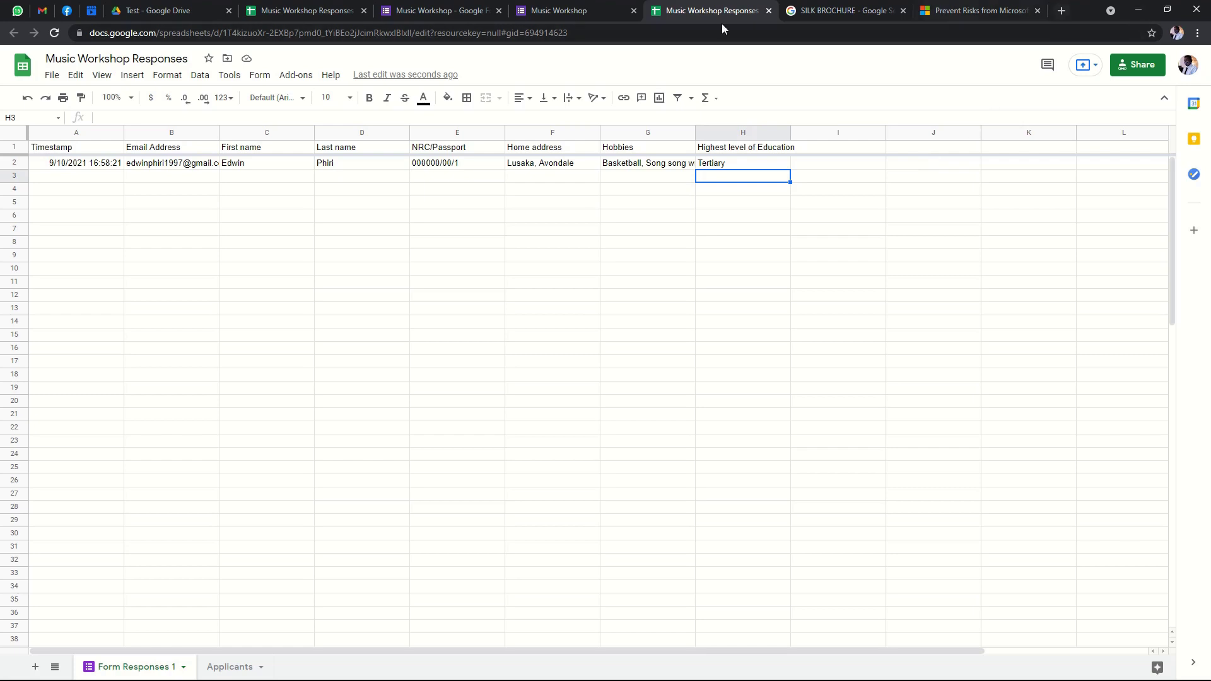
pyautogui.click(1139, 9)
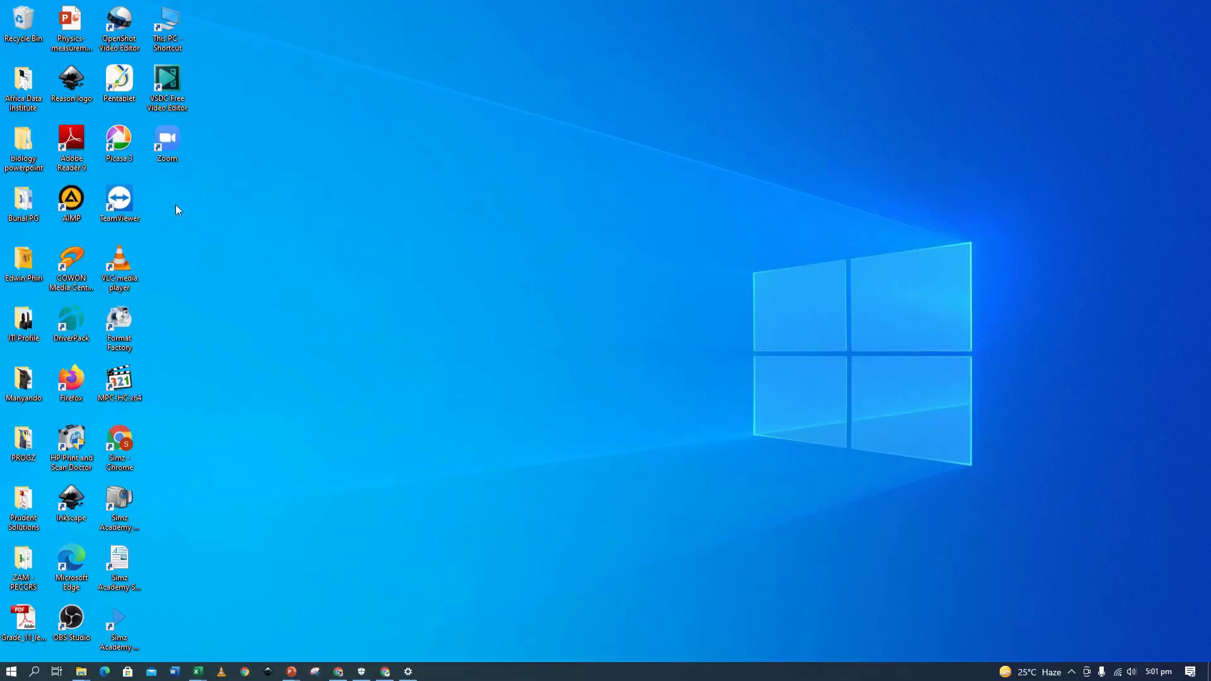
# Create a desktop folder named Music Workshop and open it maximised.
pyautogui.rightClick(175, 189)
pyautogui.moveTo(154, 324)
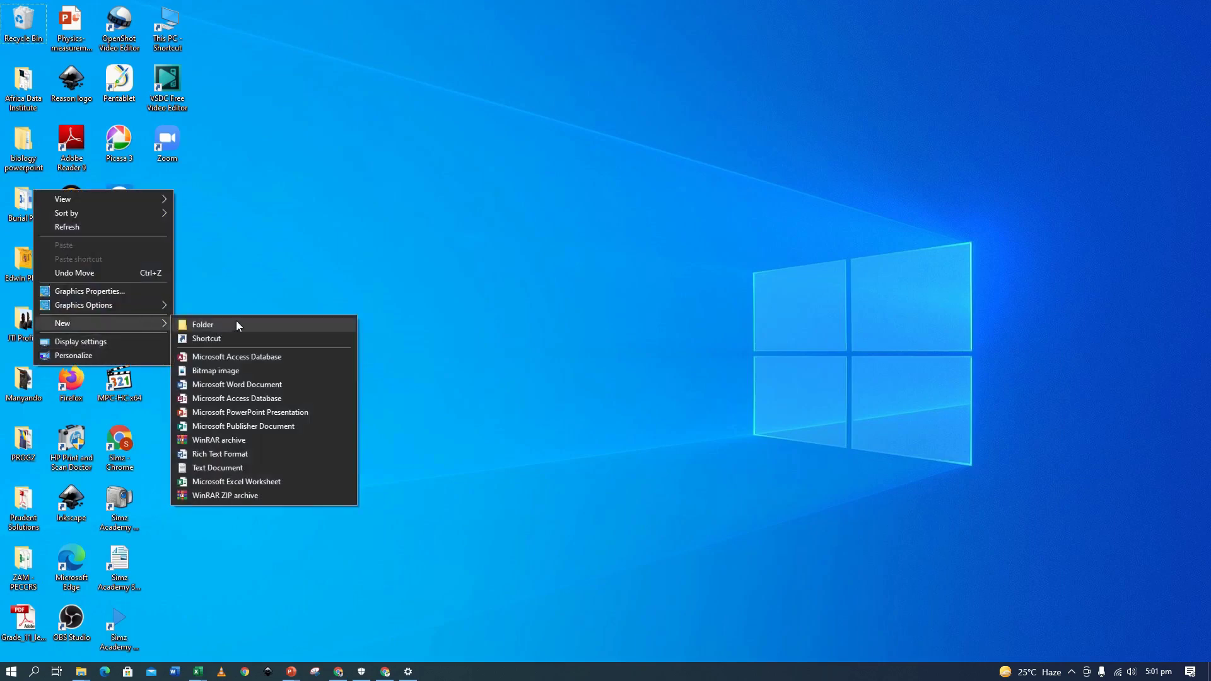
pyautogui.click(236, 320)
pyautogui.write('Mus')
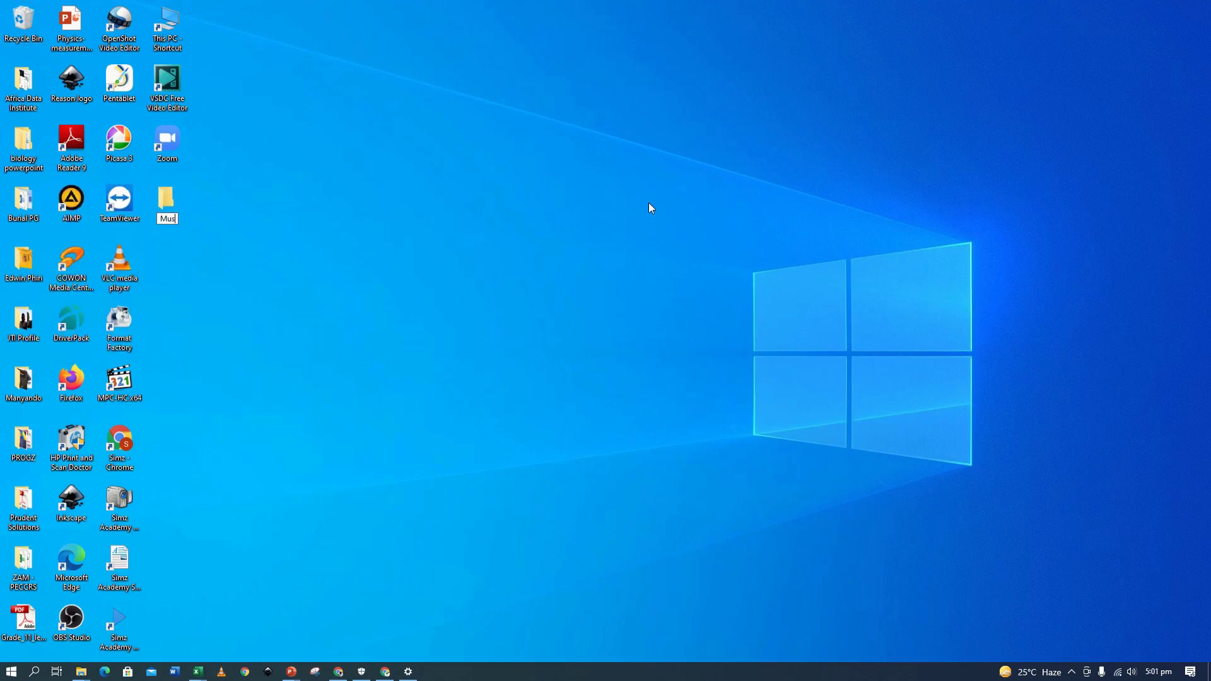
pyautogui.write('ic Workshe')
pyautogui.write('p')
pyautogui.press('Return')
pyautogui.doubleClick(188, 201)
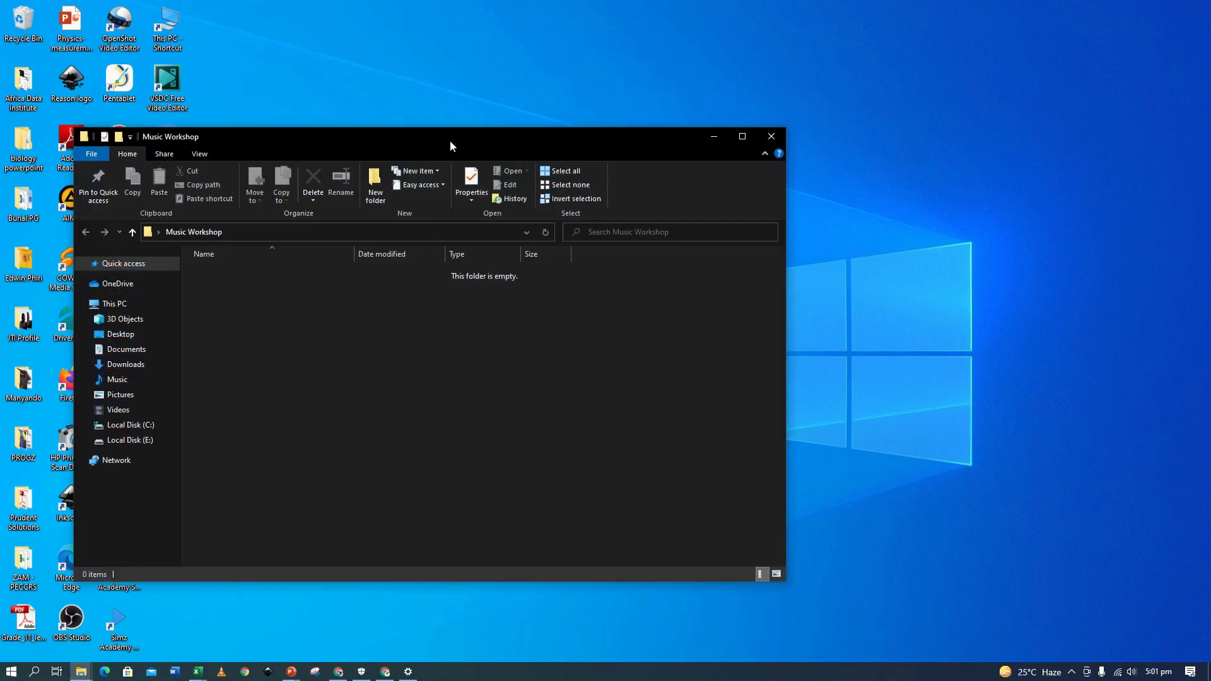
pyautogui.click(743, 136)
# Add a new Excel worksheet named Music Workshop in the folder and open it.
pyautogui.rightClick(122, 221)
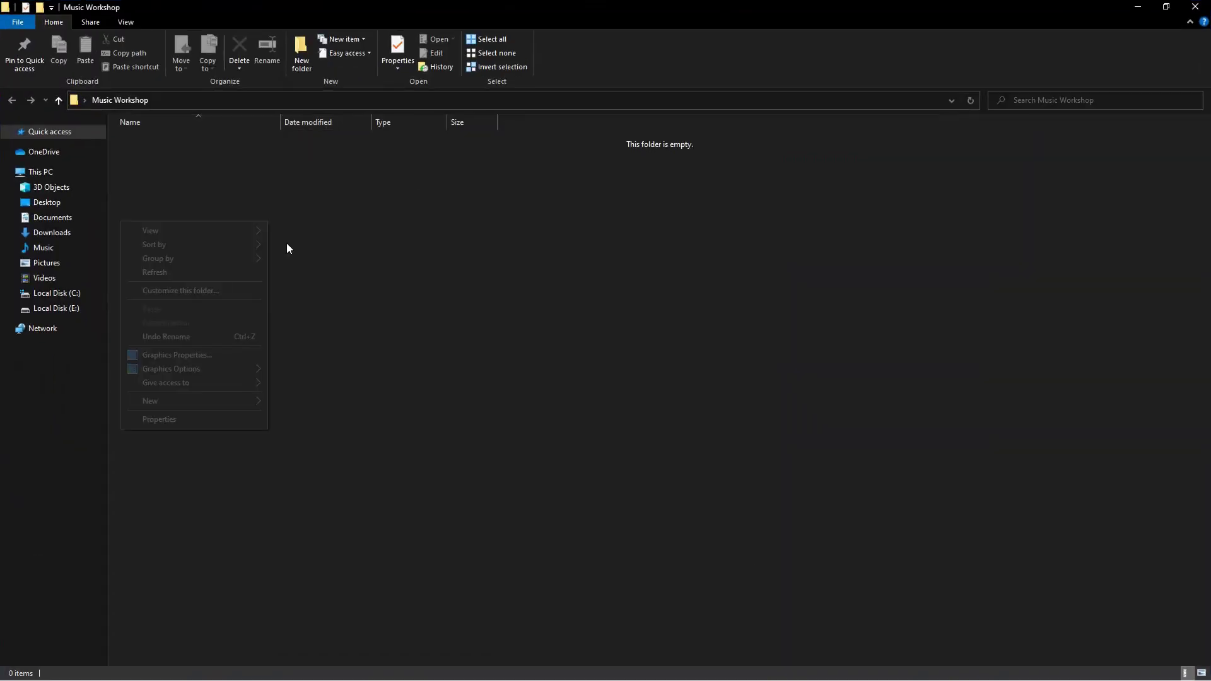
pyautogui.moveTo(228, 400)
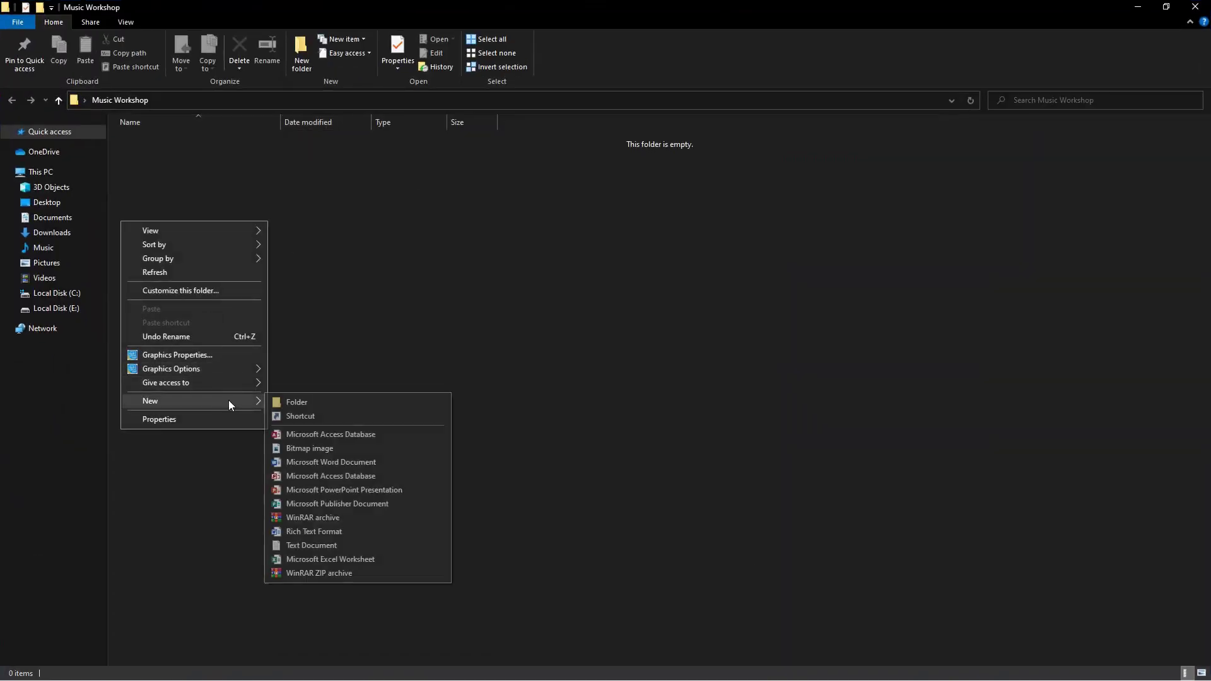
pyautogui.click(305, 558)
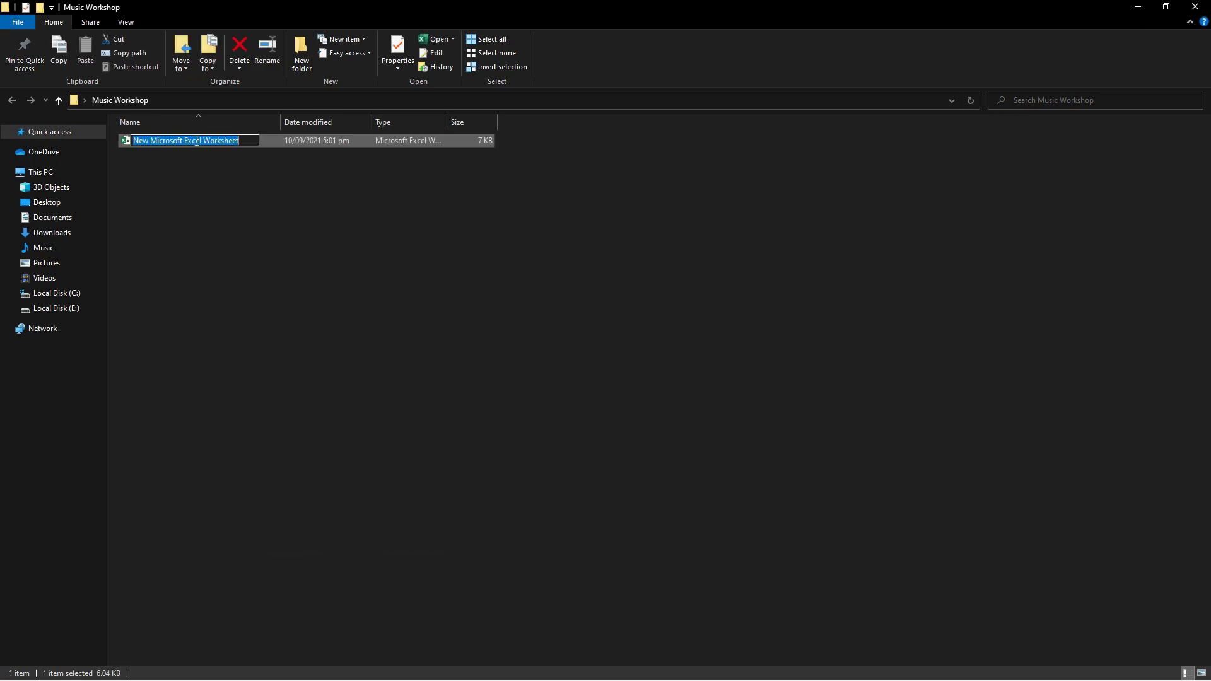
pyautogui.write('Music Workshop')
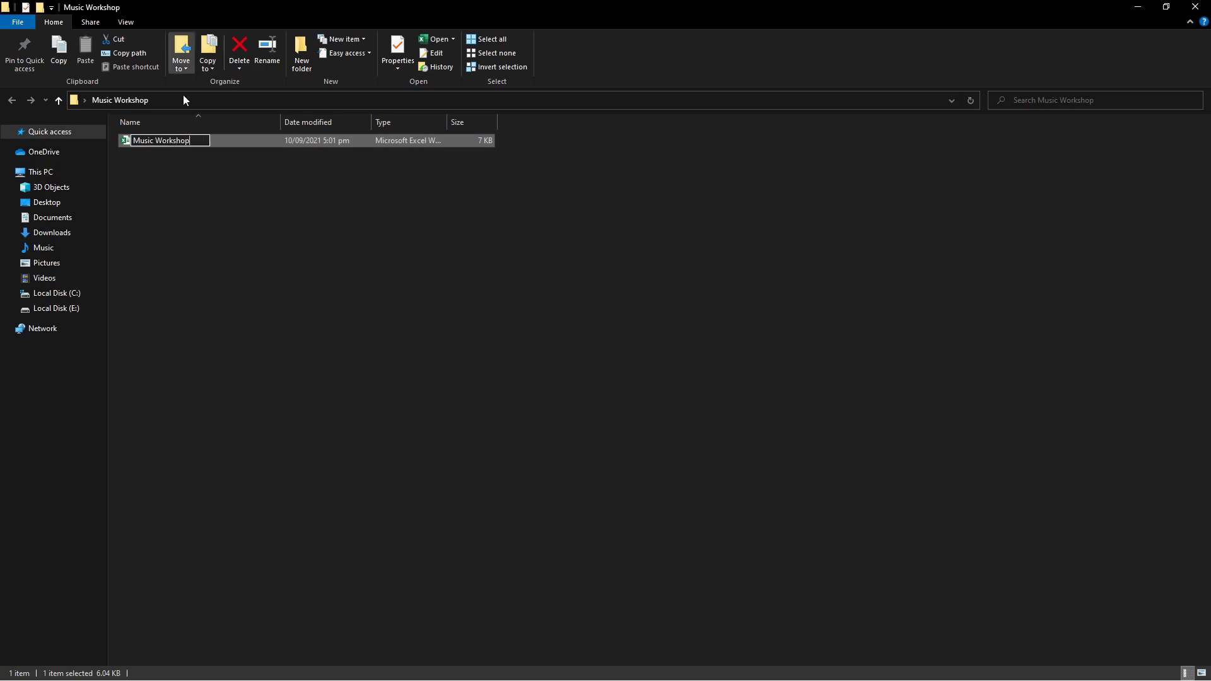
pyautogui.click(240, 185)
pyautogui.click(202, 135)
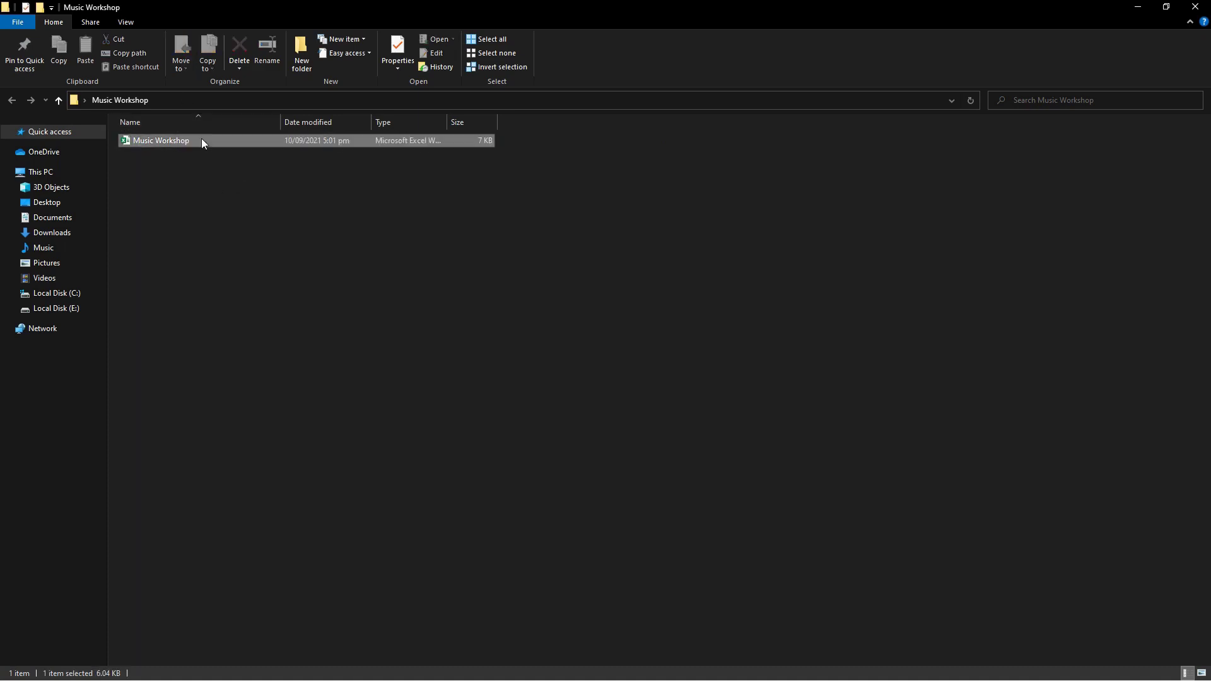
pyautogui.doubleClick(202, 138)
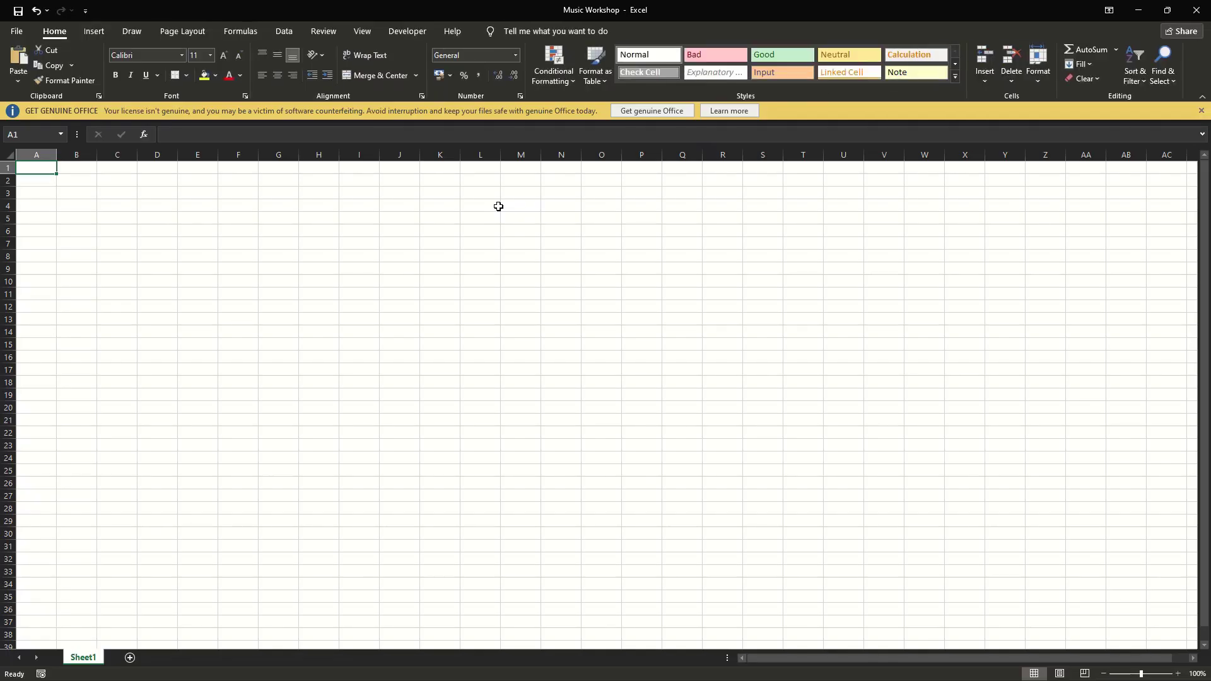
# Dismiss the licence warning and click around cells A1 to C1 of the empty workbook.
pyautogui.click(1201, 111)
pyautogui.click(63, 148)
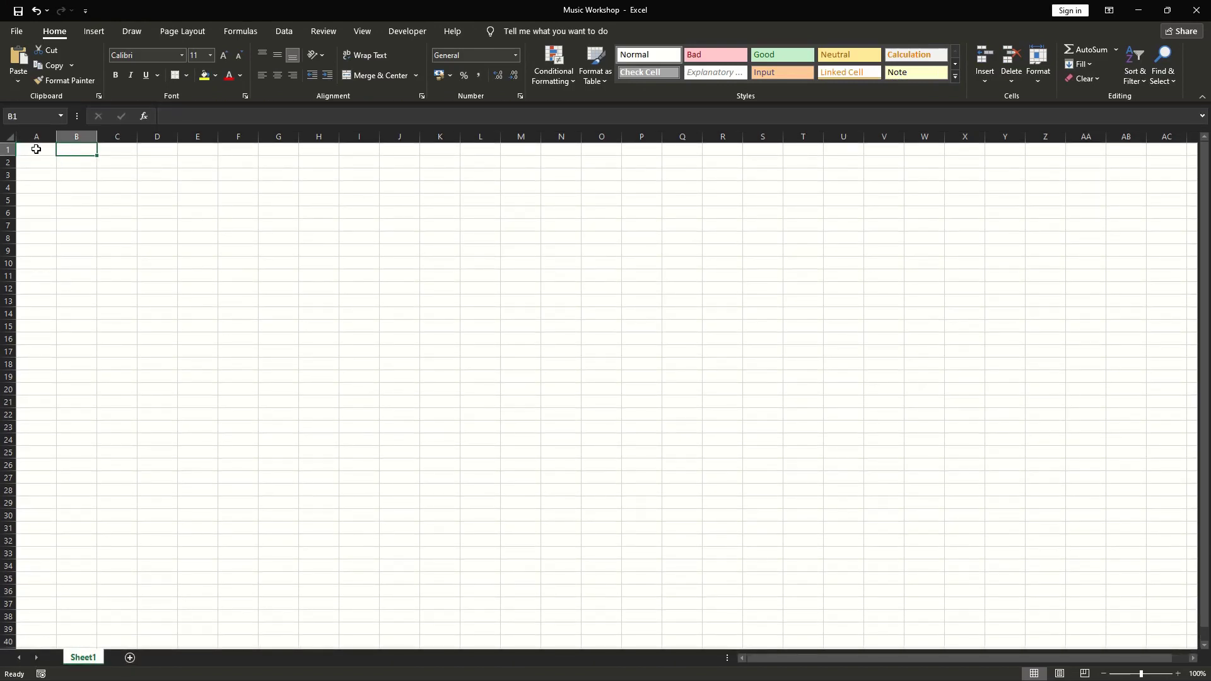
pyautogui.click(36, 149)
pyautogui.click(80, 147)
pyautogui.click(41, 151)
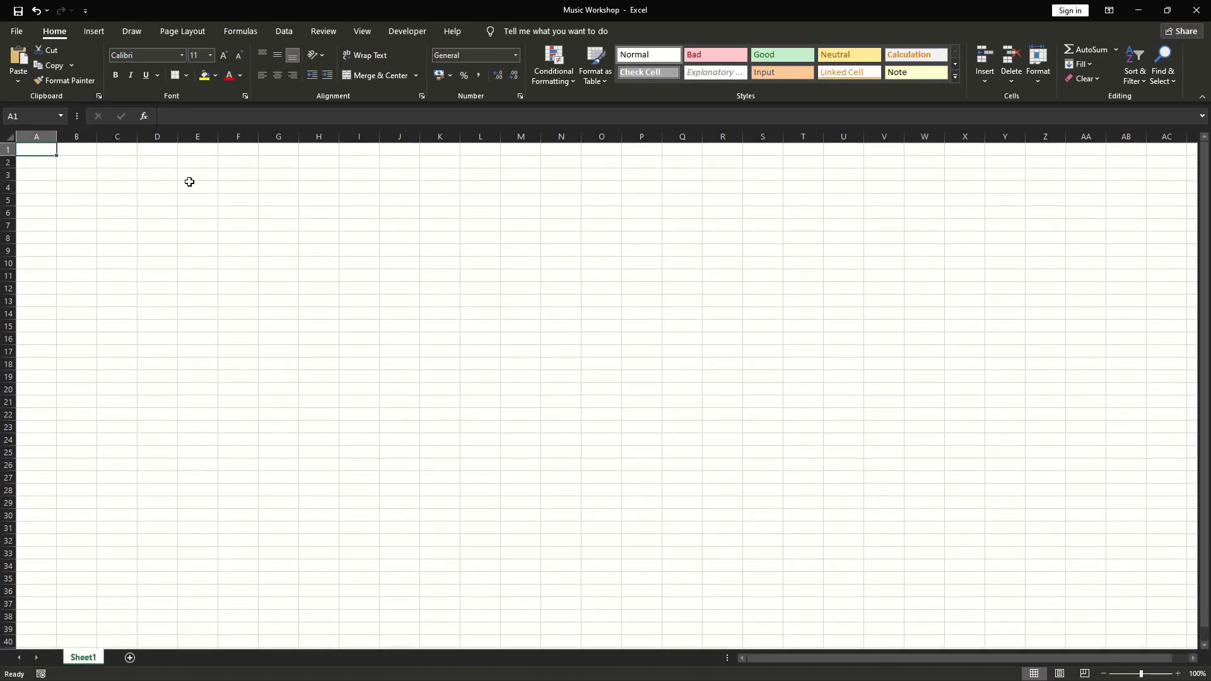
pyautogui.click(172, 213)
pyautogui.click(53, 202)
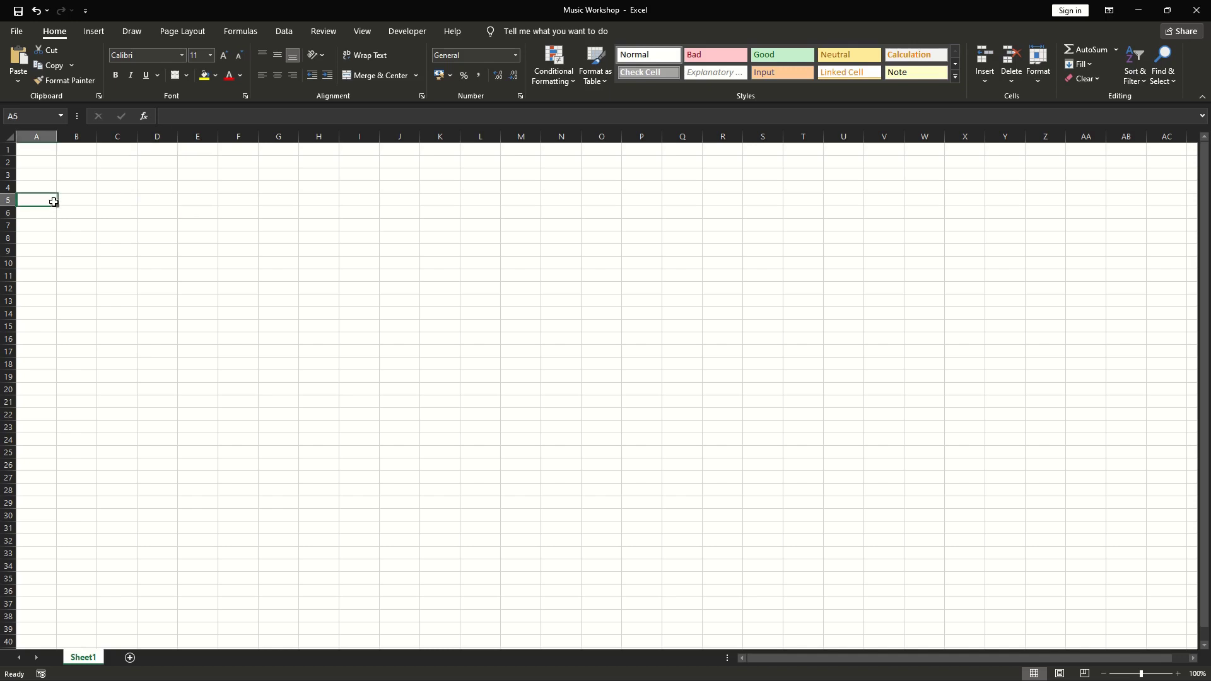
pyautogui.click(34, 153)
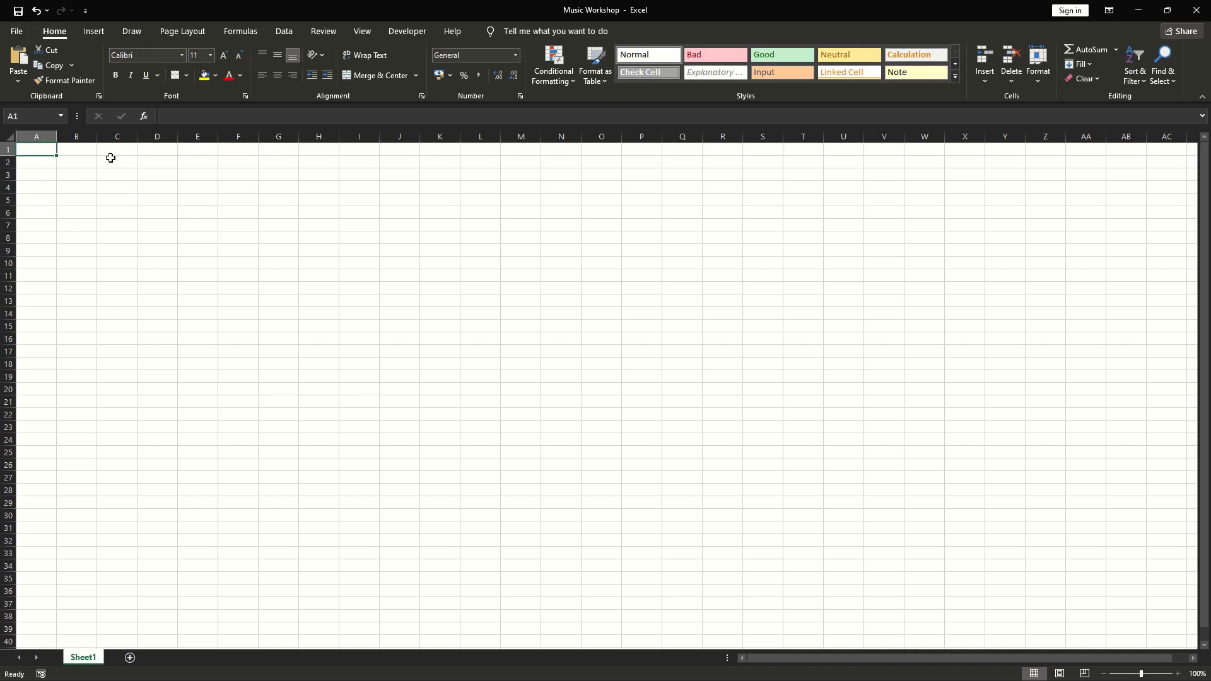
pyautogui.click(112, 153)
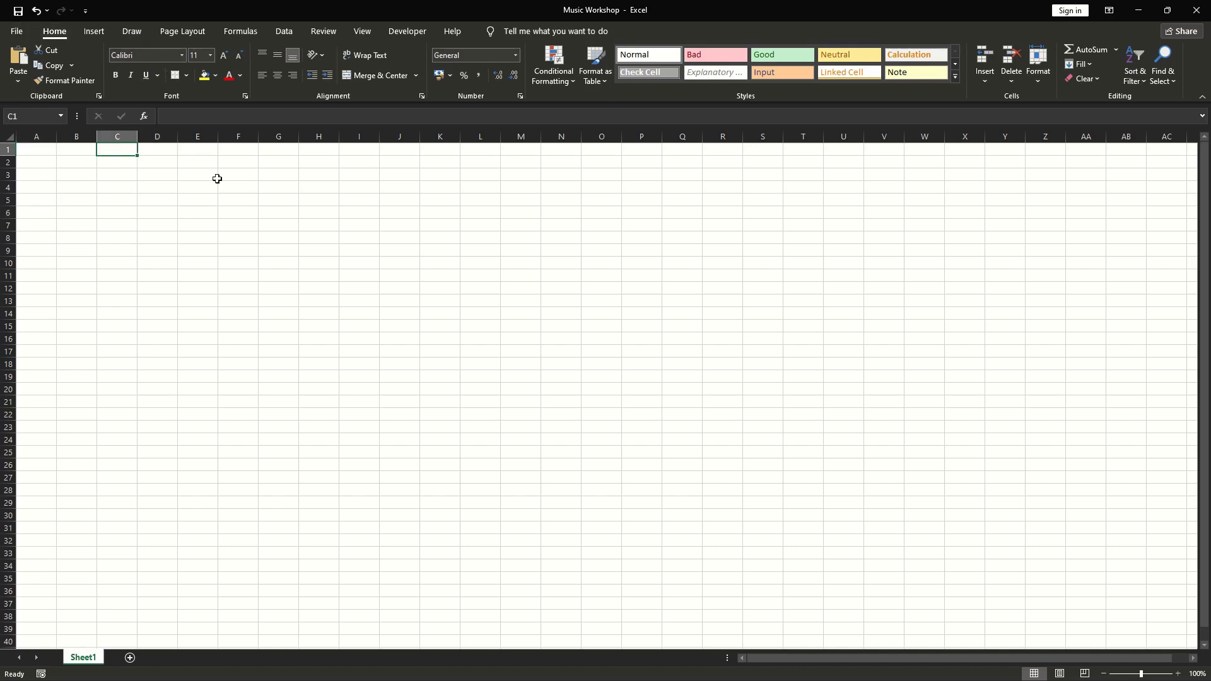
pyautogui.click(49, 150)
pyautogui.click(78, 155)
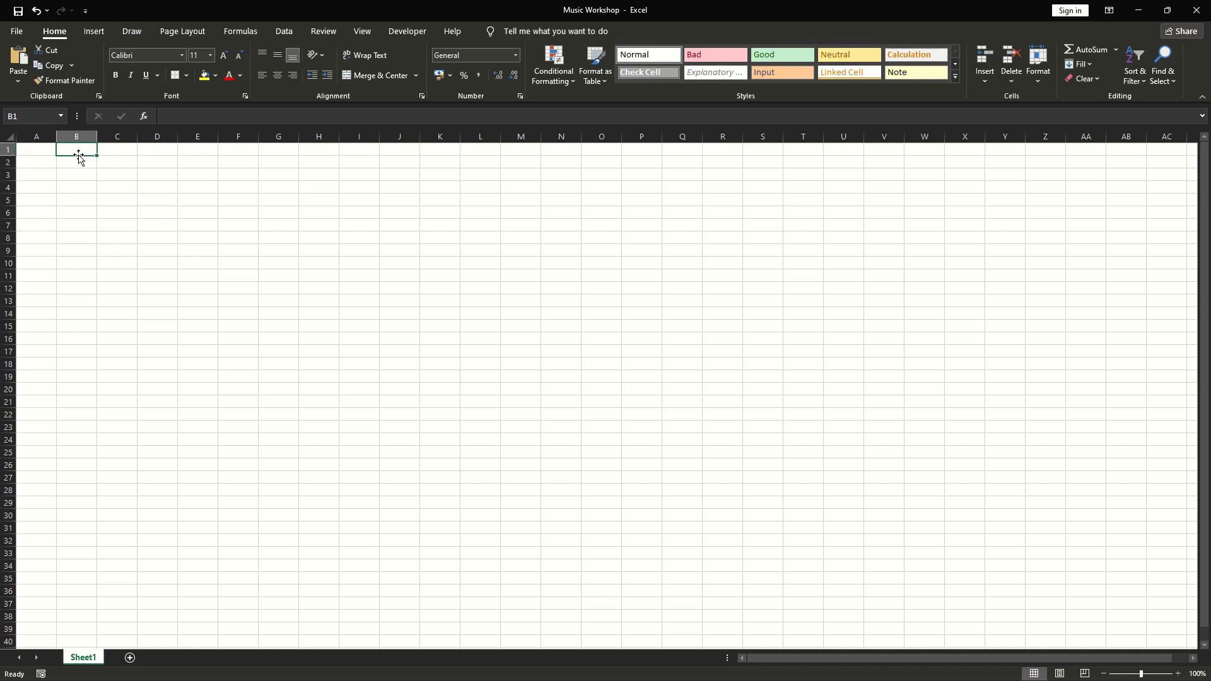
pyautogui.click(26, 149)
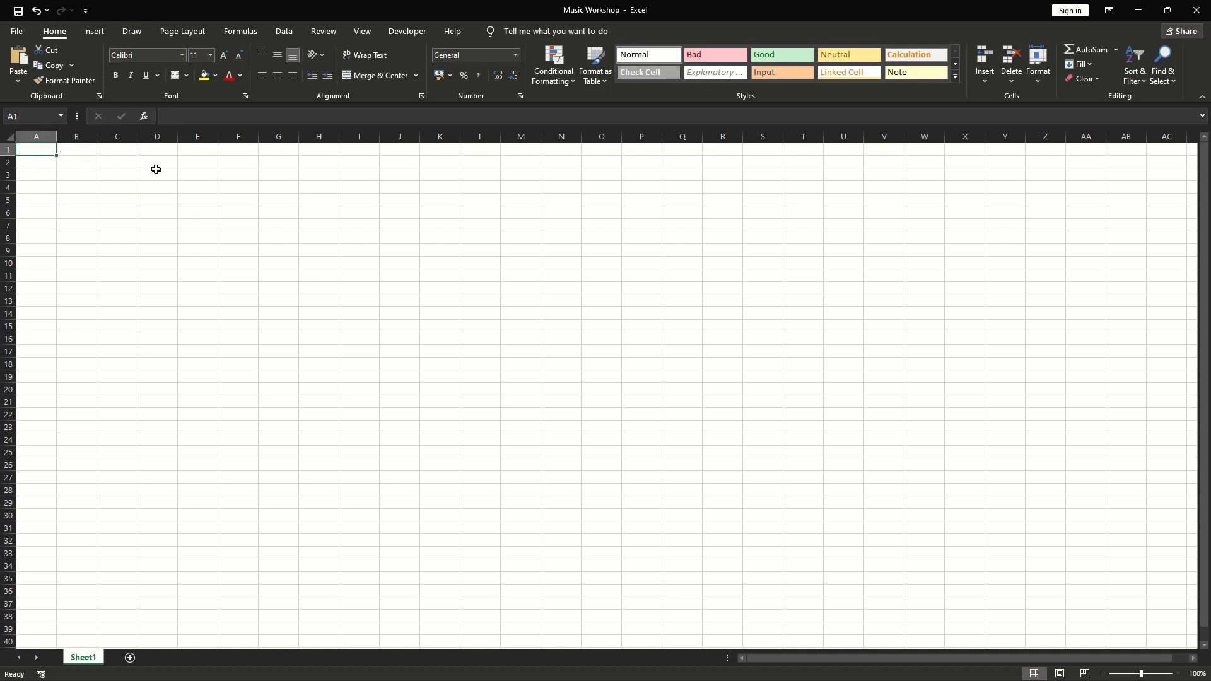
pyautogui.click(85, 151)
pyautogui.click(44, 151)
pyautogui.click(89, 152)
pyautogui.click(38, 150)
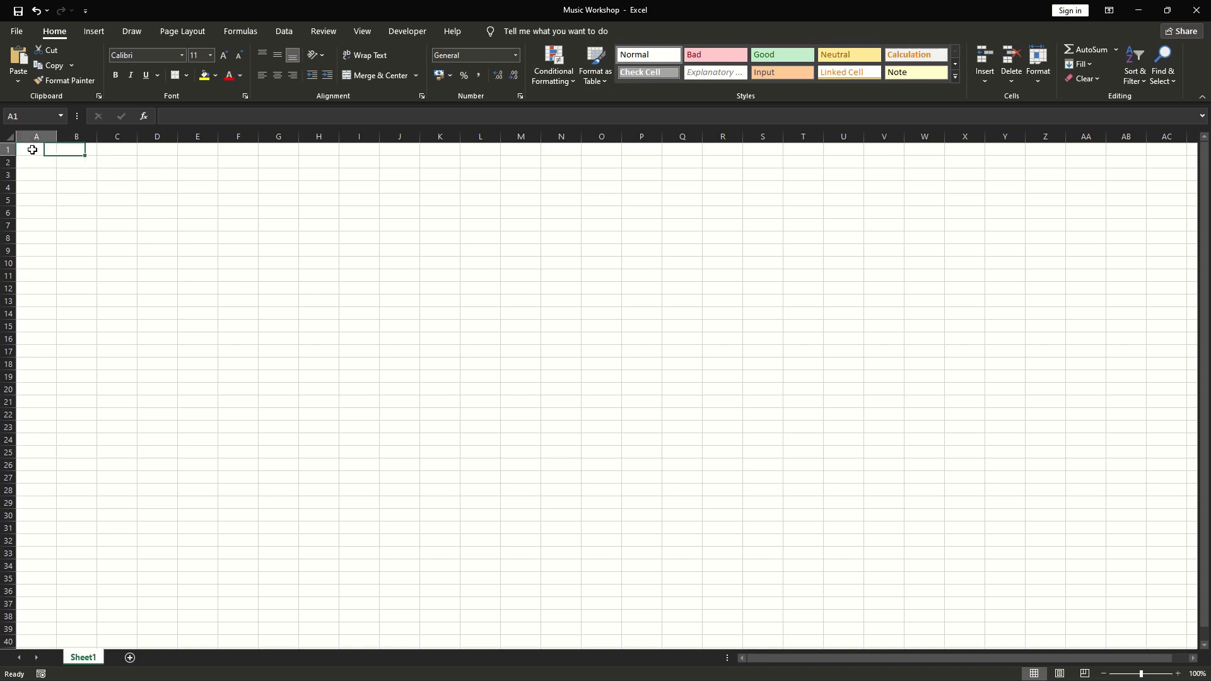
pyautogui.click(111, 152)
pyautogui.click(68, 152)
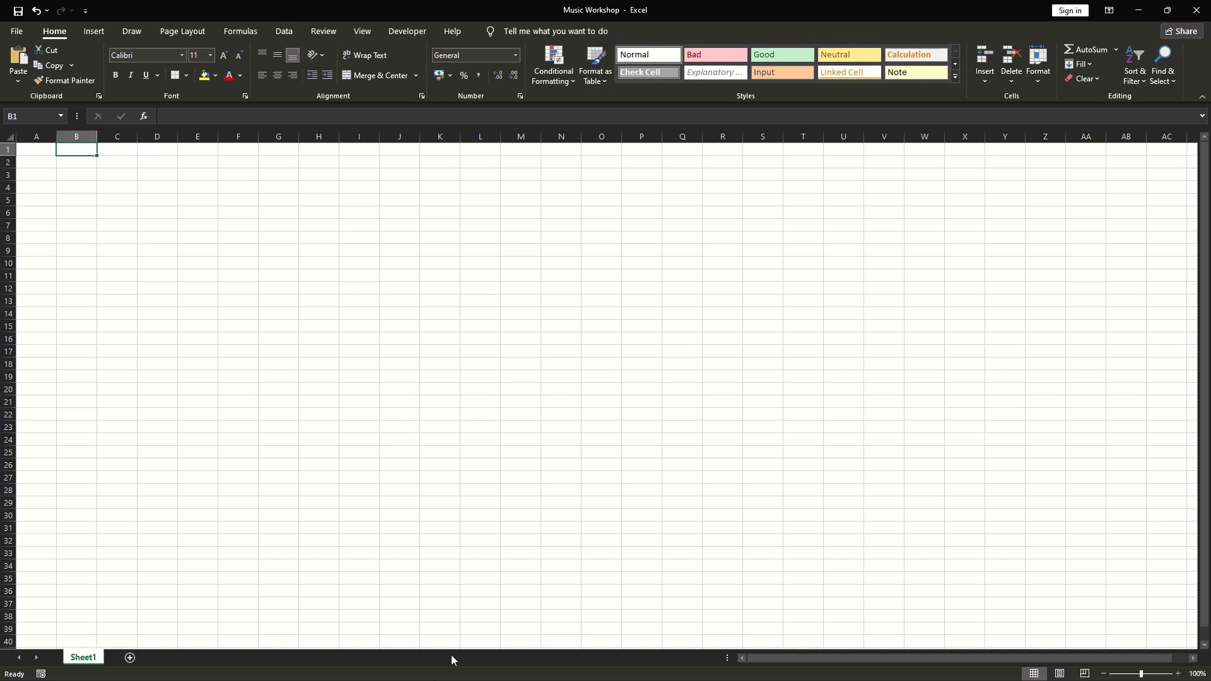
# Leave keyboard access mode and minimise Excel to show the desktop.
pyautogui.press('alt')
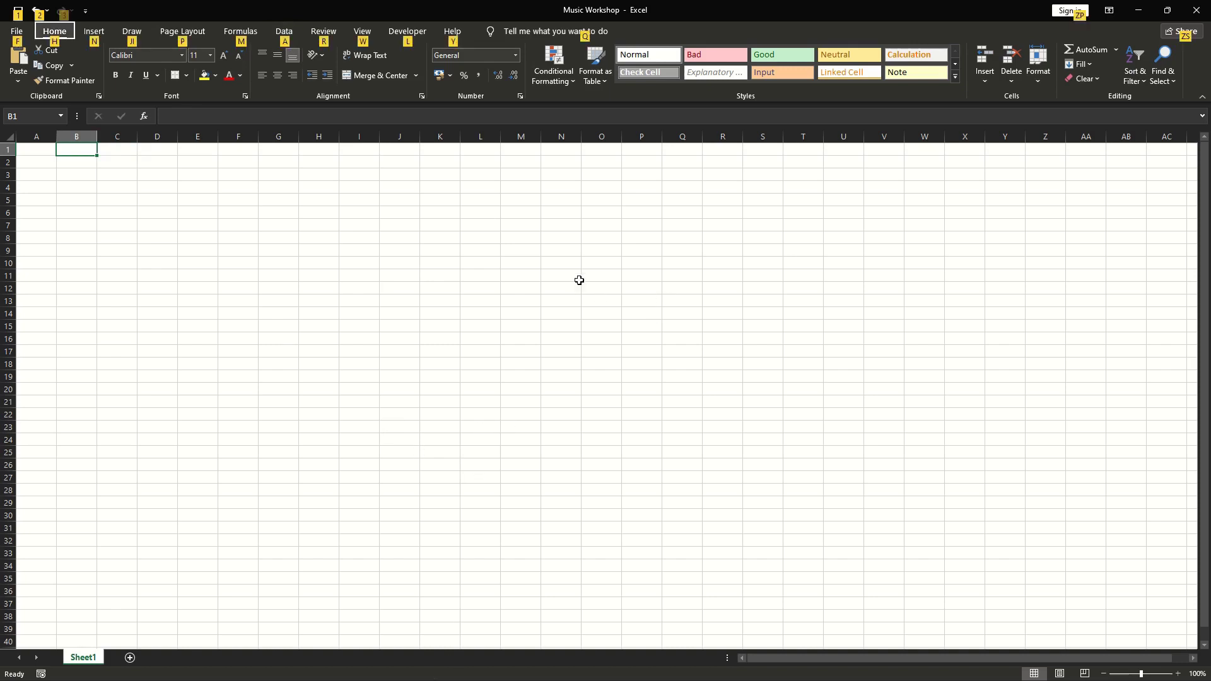
pyautogui.click(578, 276)
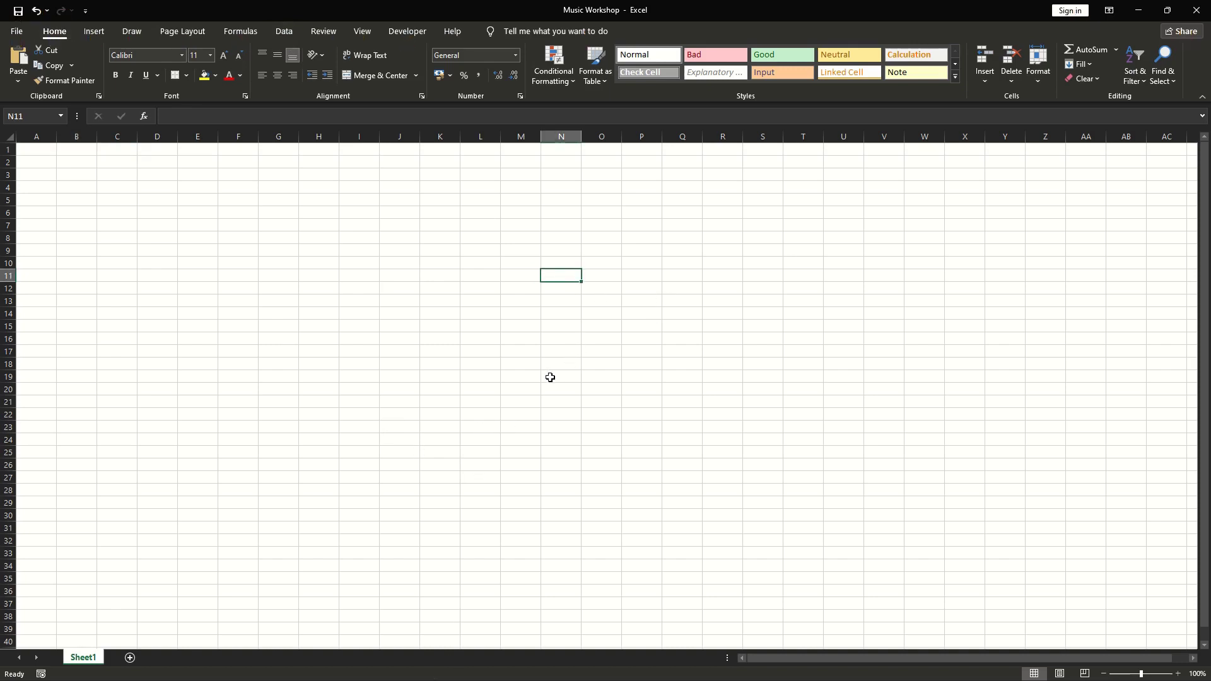
pyautogui.press('super+d')
pyautogui.rightClick(310, 320)
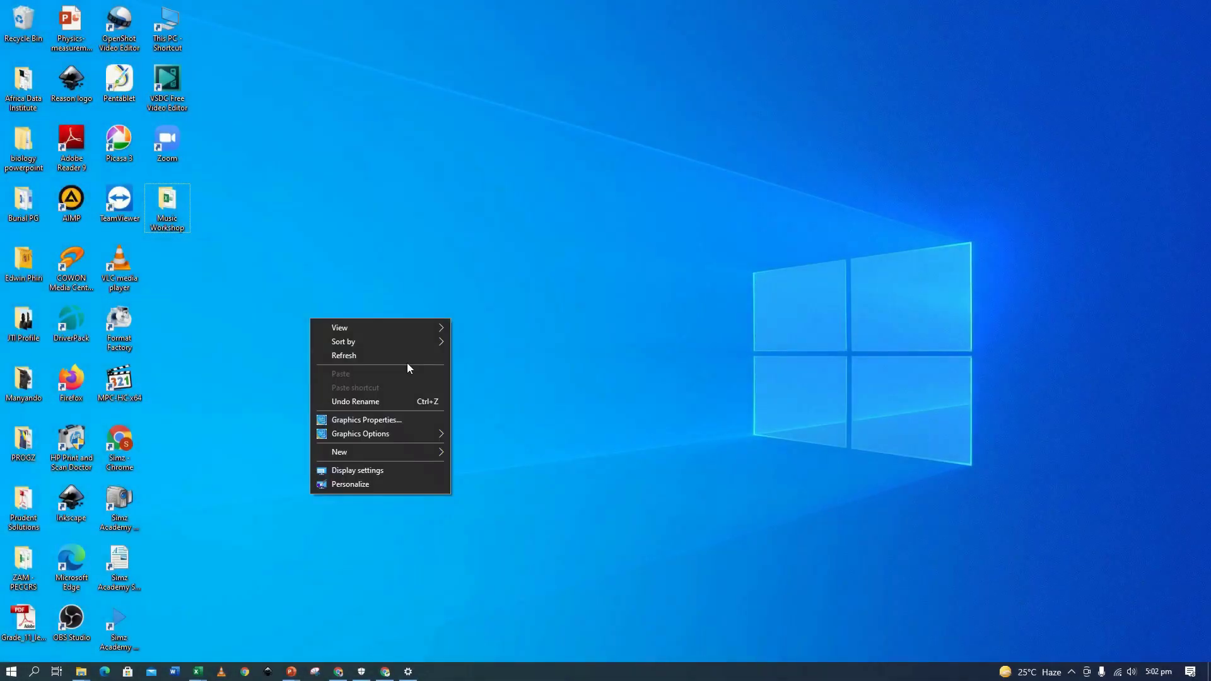
# Refresh the desktop and bring back the Music Workshop Responses sheet in the browser.
pyautogui.click(404, 361)
pyautogui.click(340, 672)
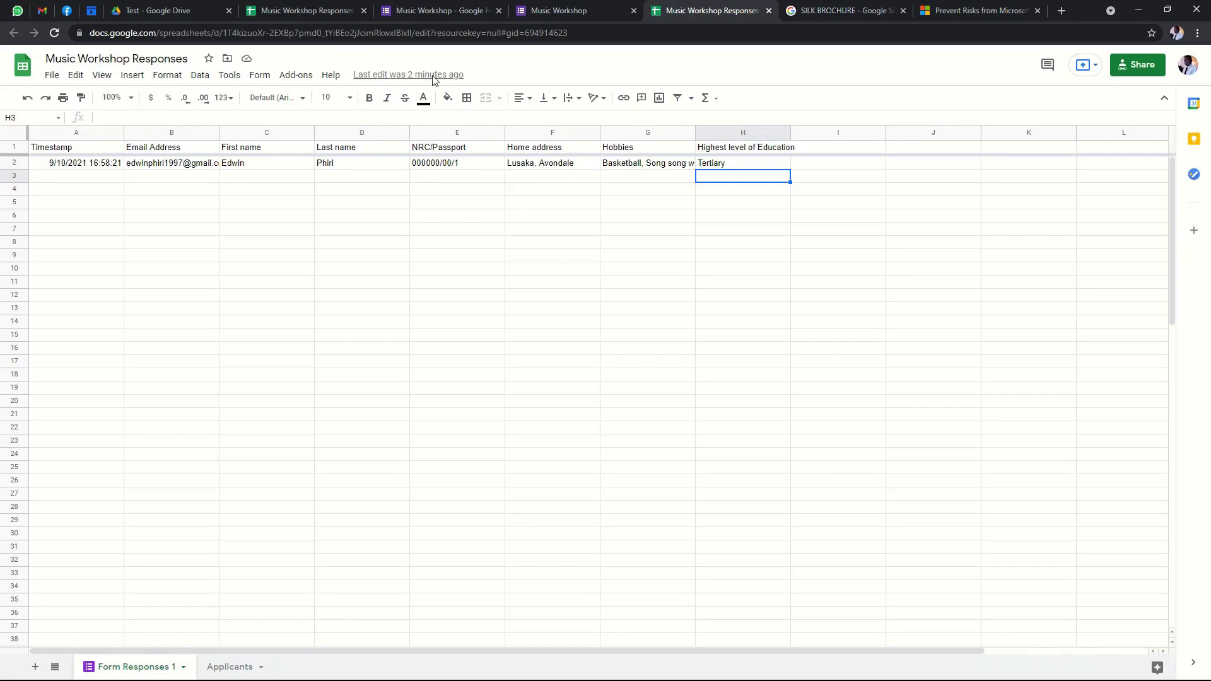
pyautogui.click(664, 192)
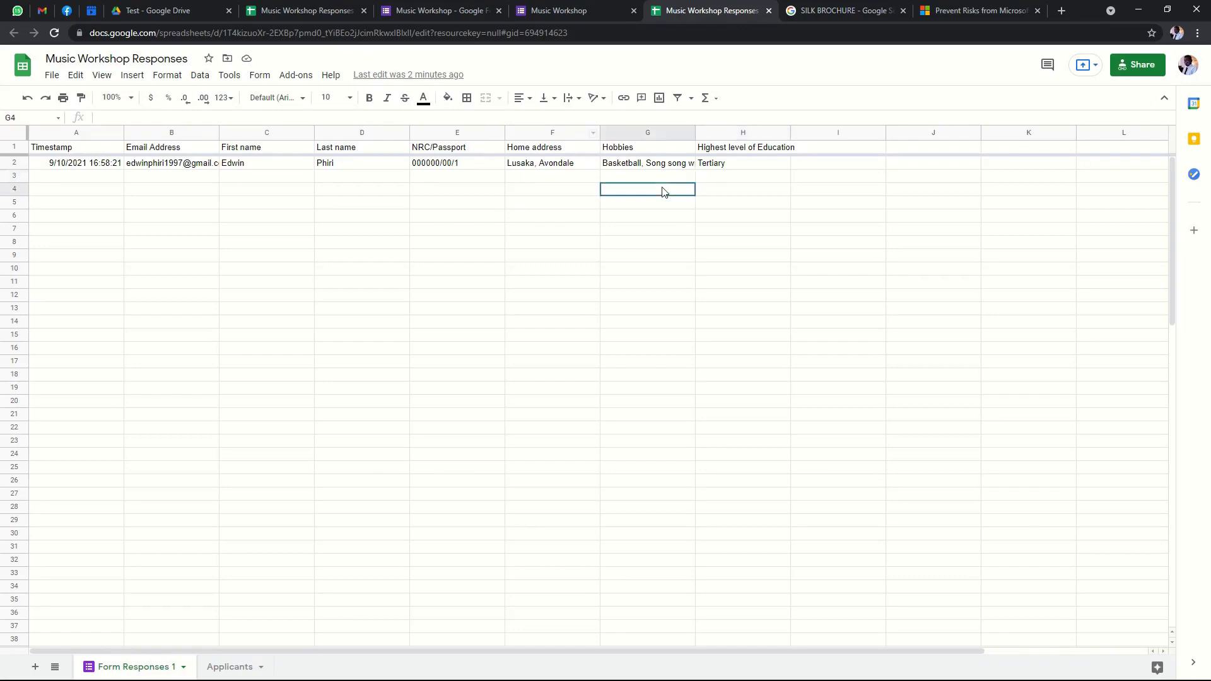
pyautogui.click(501, 179)
pyautogui.click(97, 176)
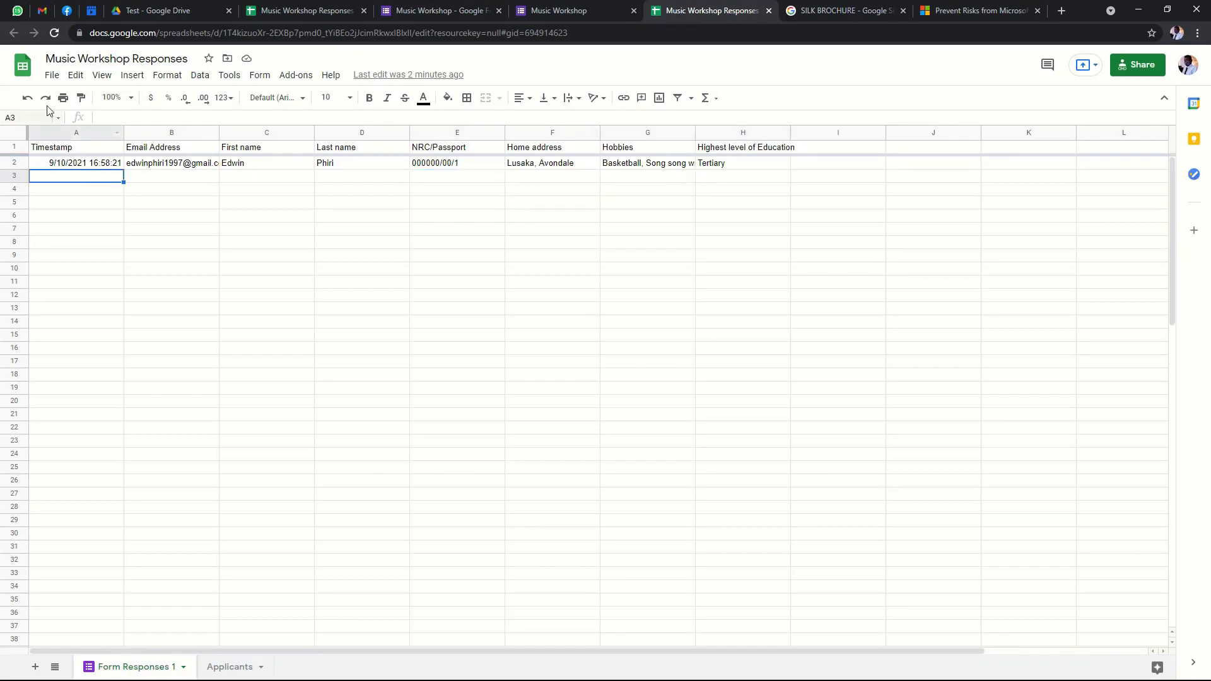
# In Publish to the web, pick Form Responses 1 and limit published content to that sheet.
pyautogui.click(53, 76)
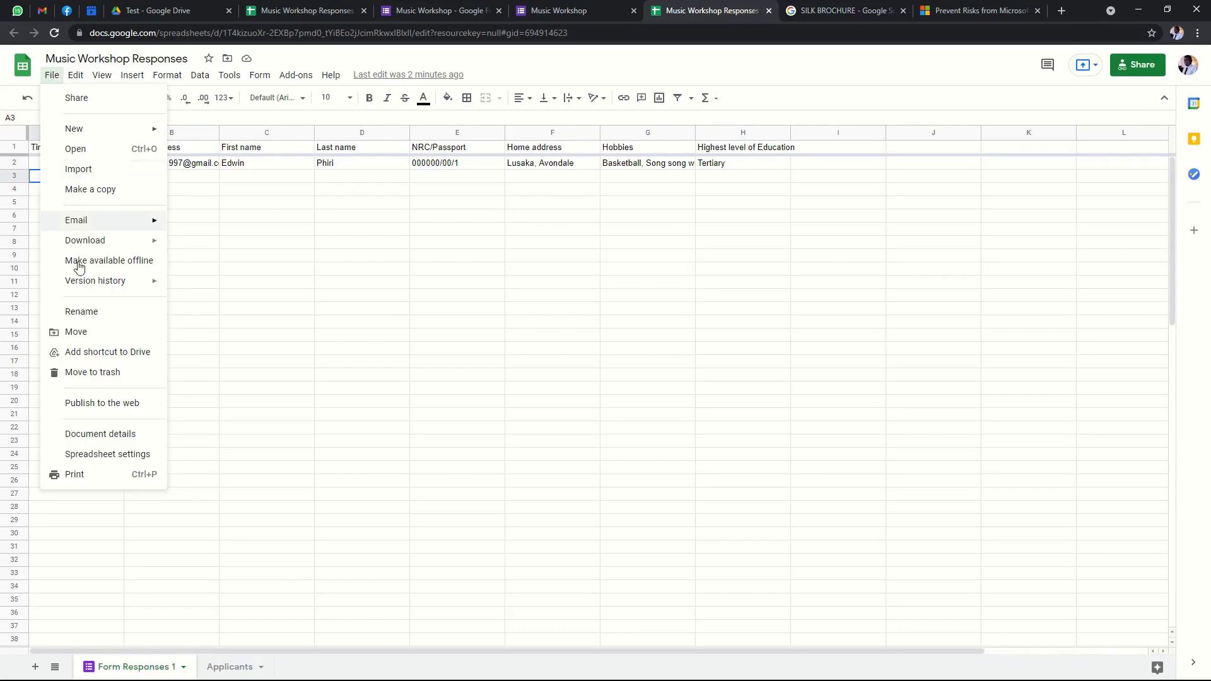
pyautogui.click(99, 408)
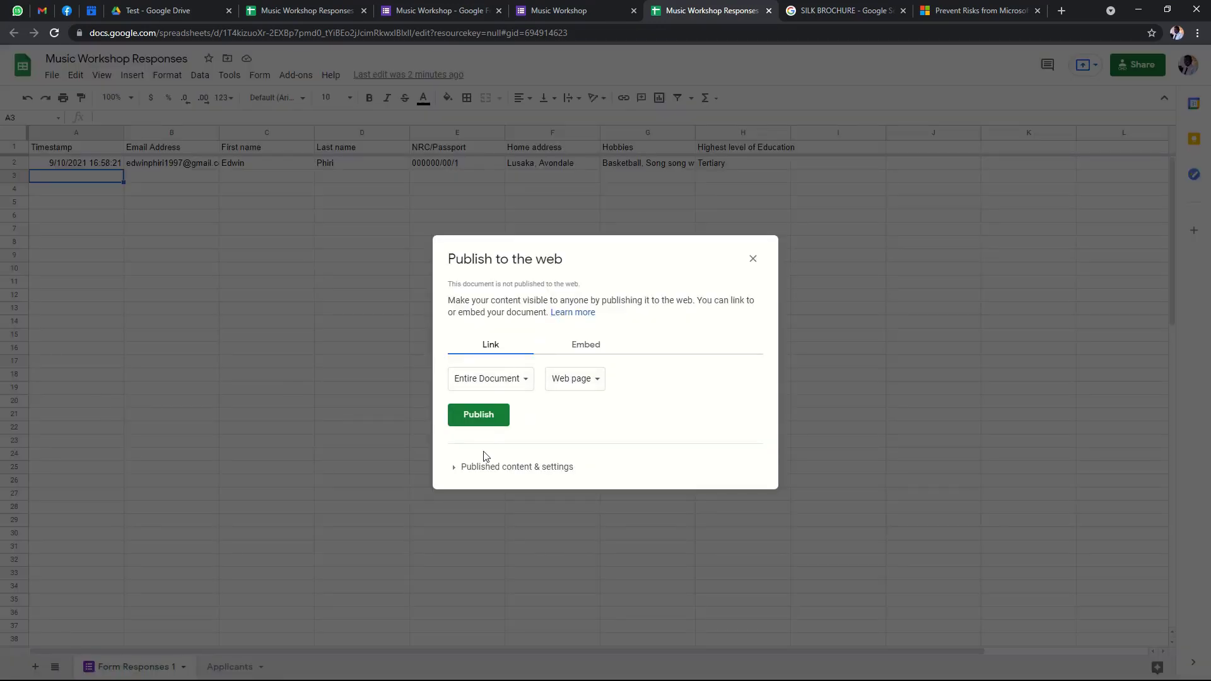
pyautogui.click(521, 380)
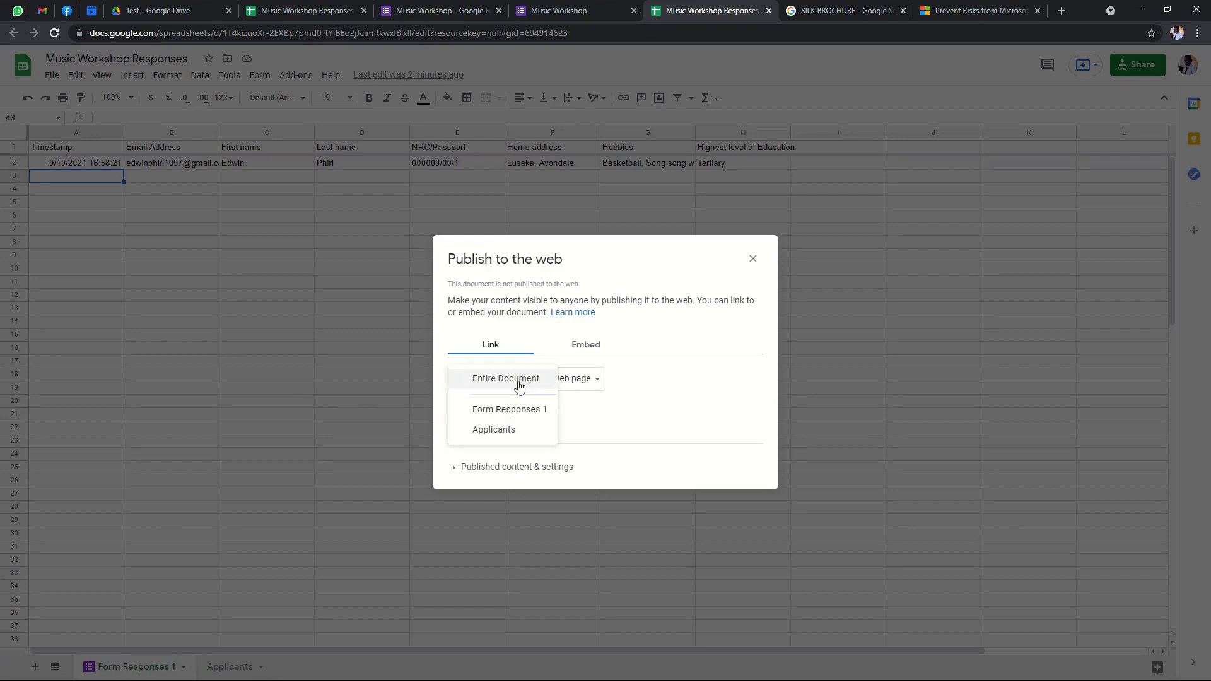
pyautogui.click(509, 430)
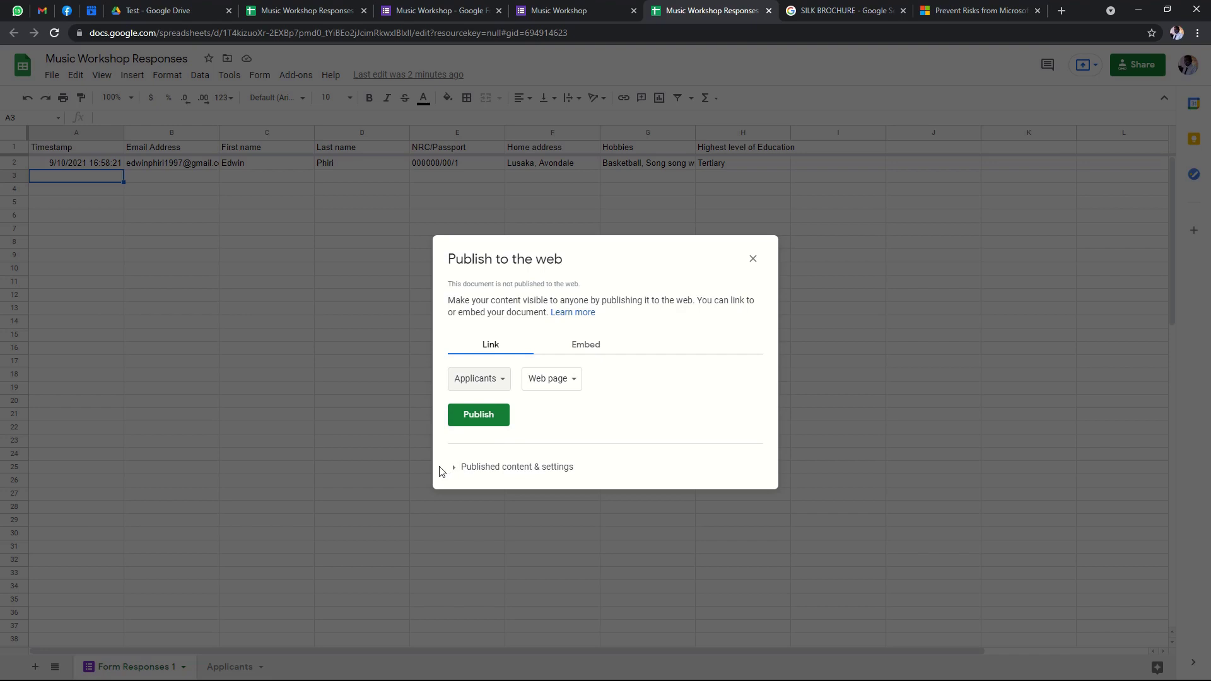
pyautogui.click(501, 380)
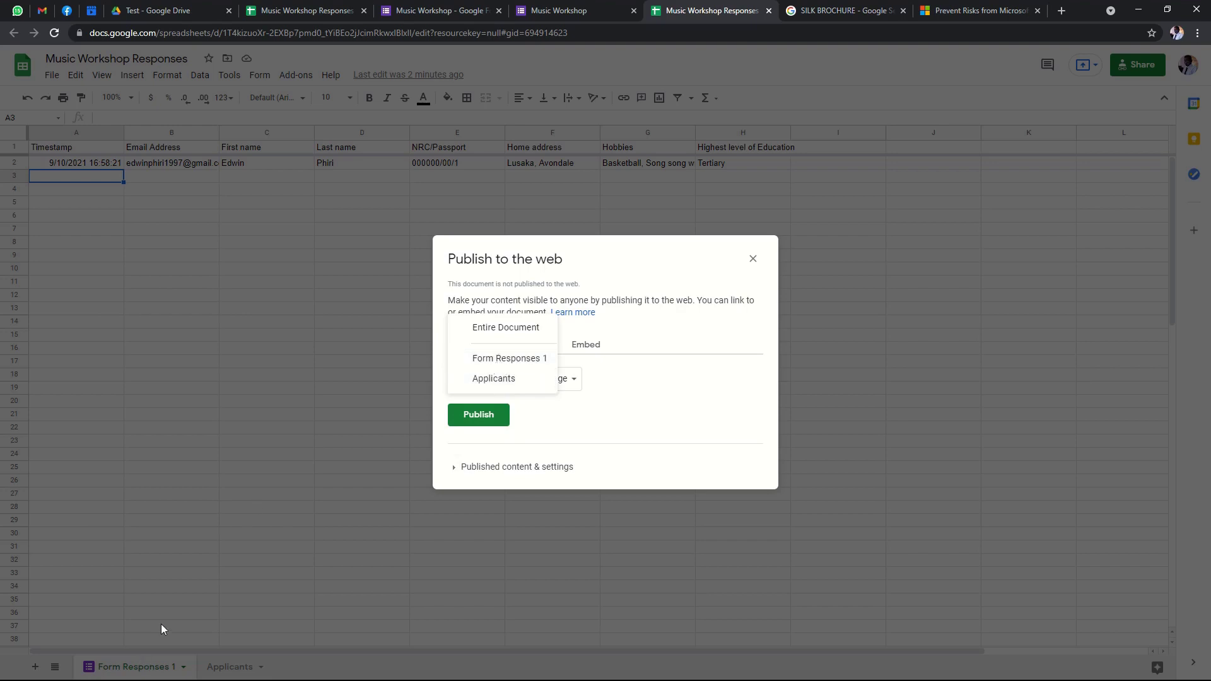
pyautogui.click(513, 360)
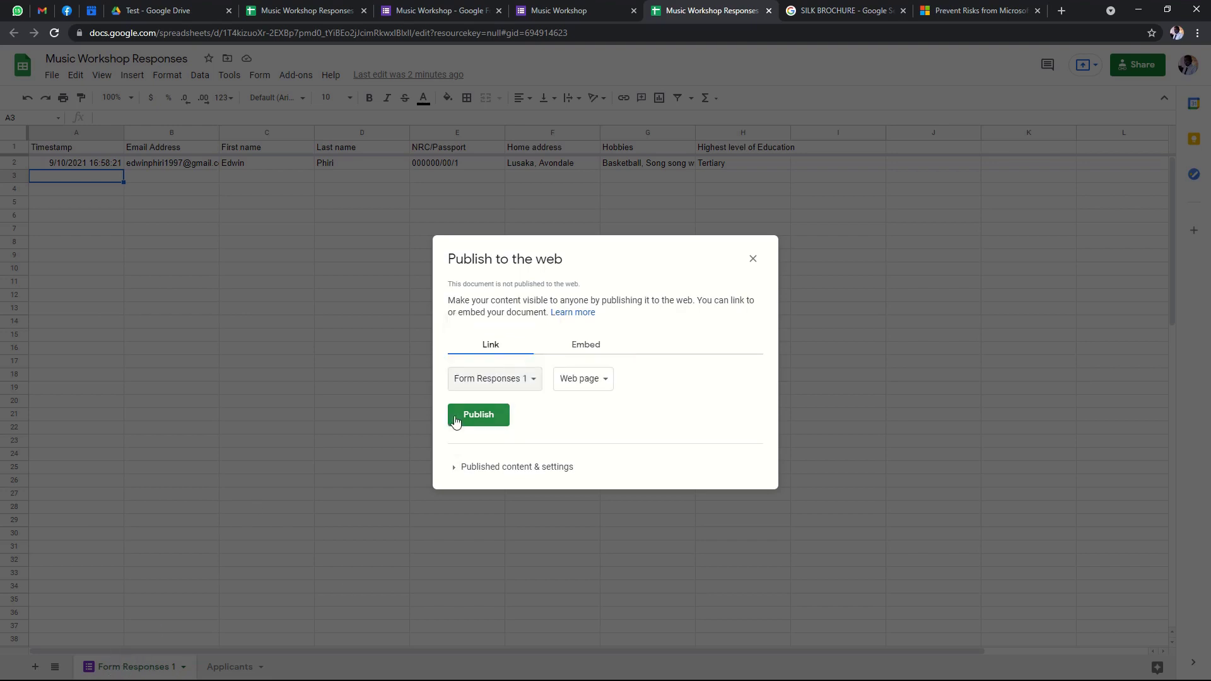
pyautogui.click(464, 469)
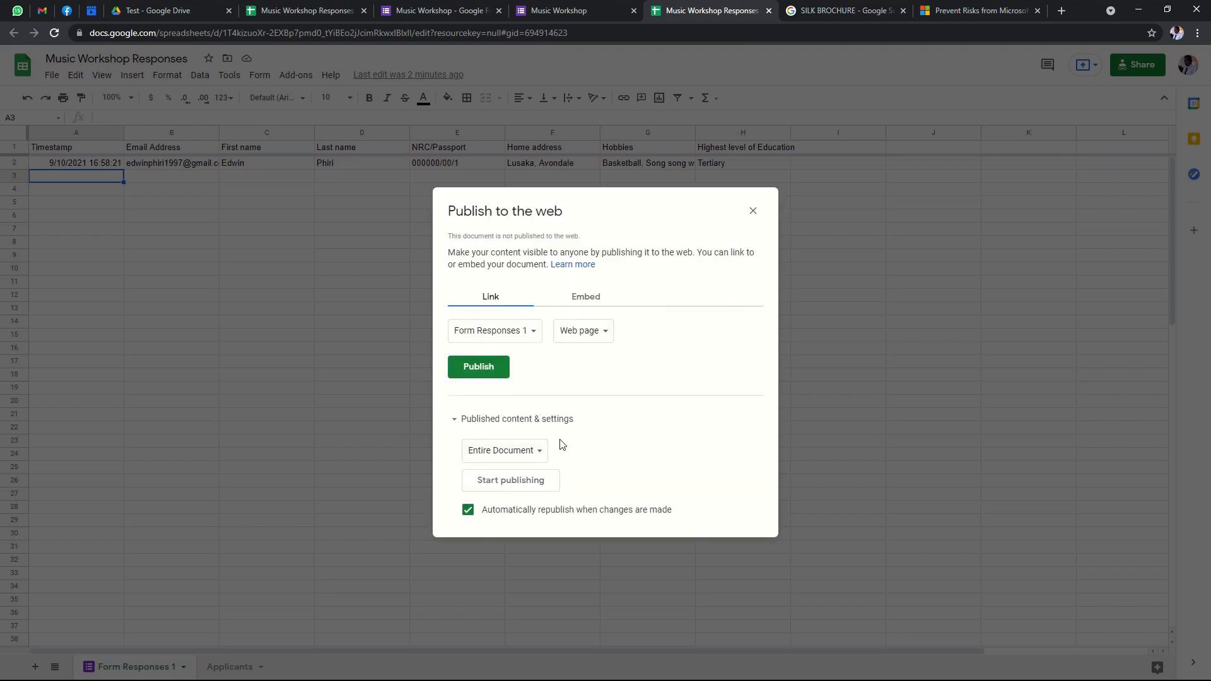
pyautogui.click(535, 454)
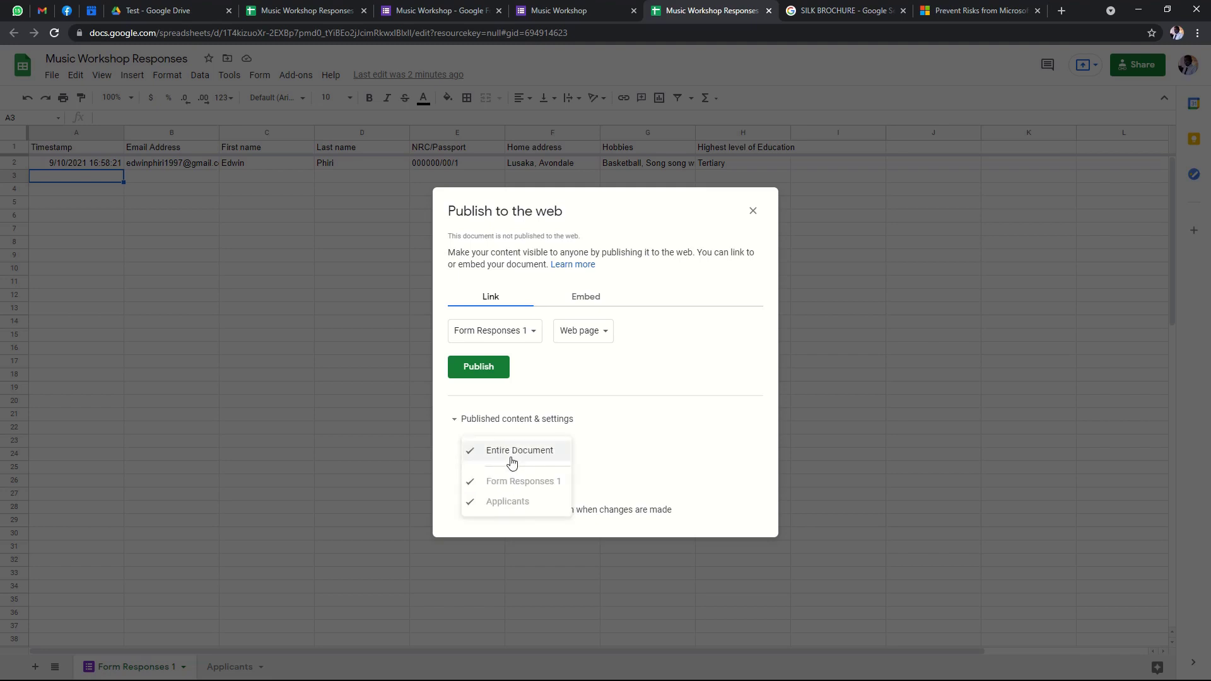
pyautogui.click(513, 451)
pyautogui.click(501, 480)
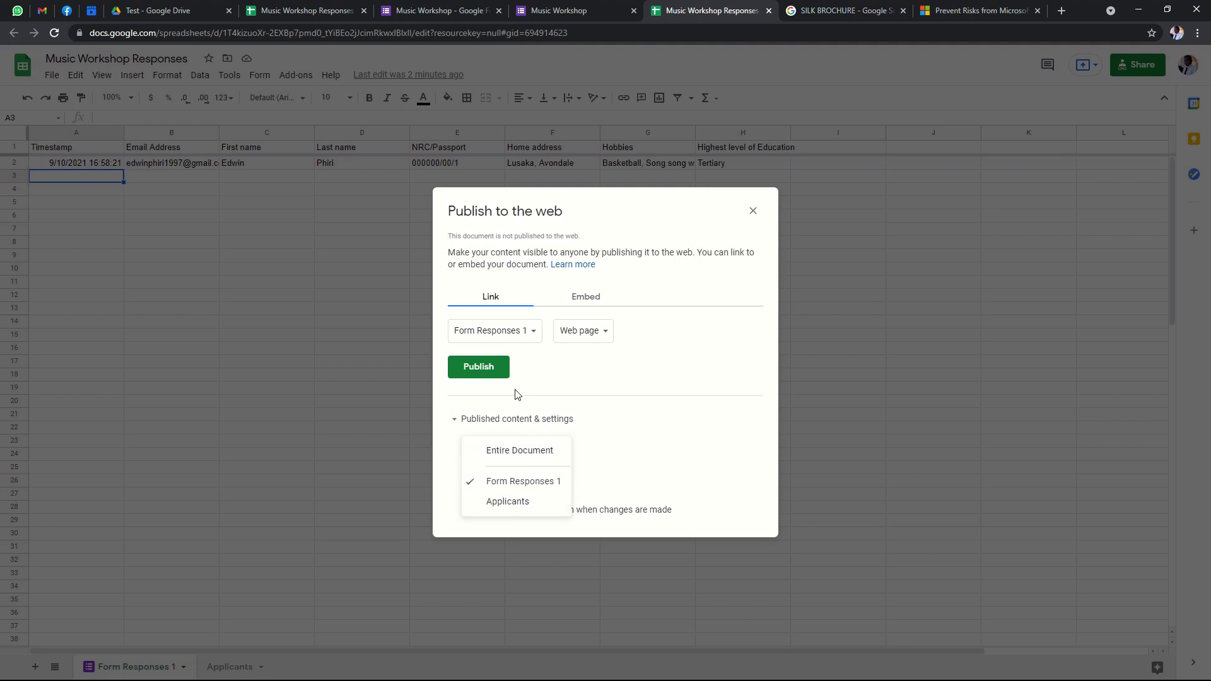
# Publish Form Responses 1 as a Web page and confirm.
pyautogui.click(514, 332)
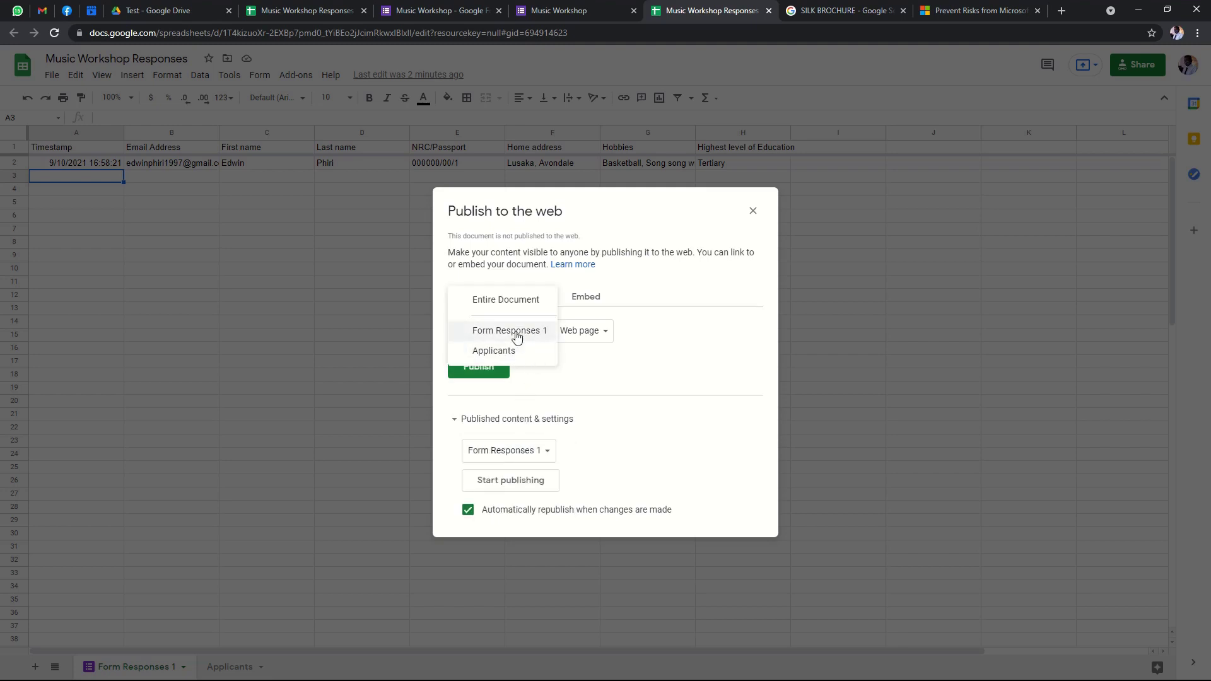
pyautogui.click(519, 333)
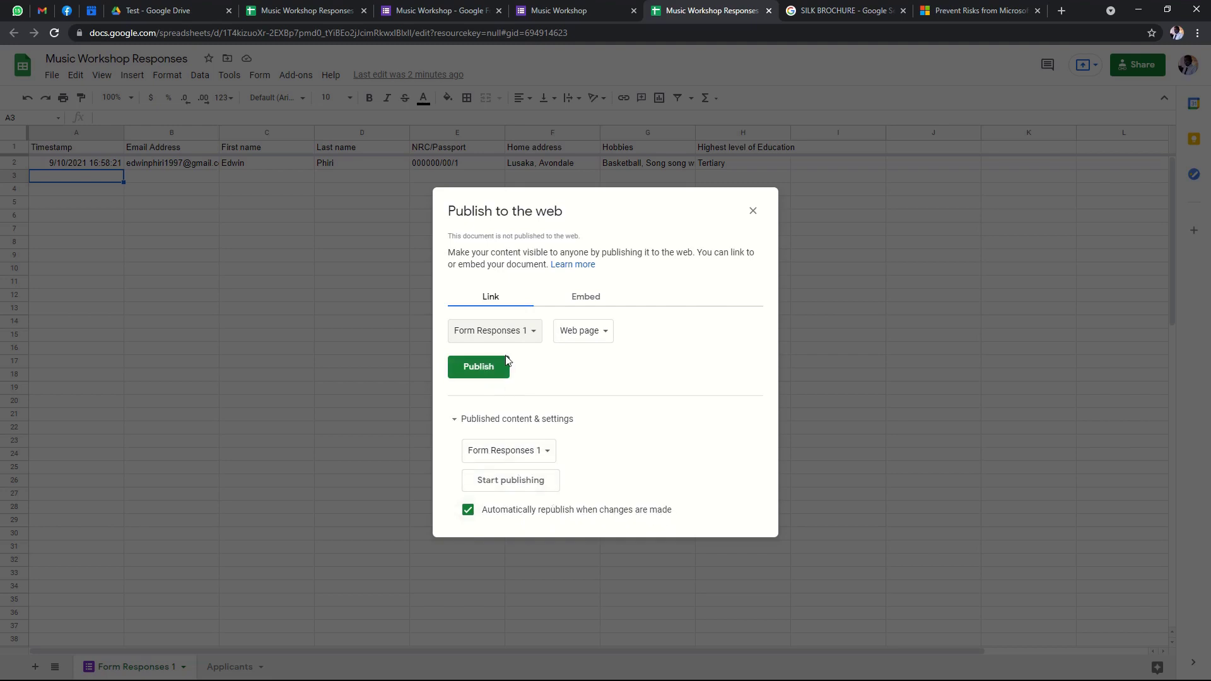
pyautogui.click(604, 332)
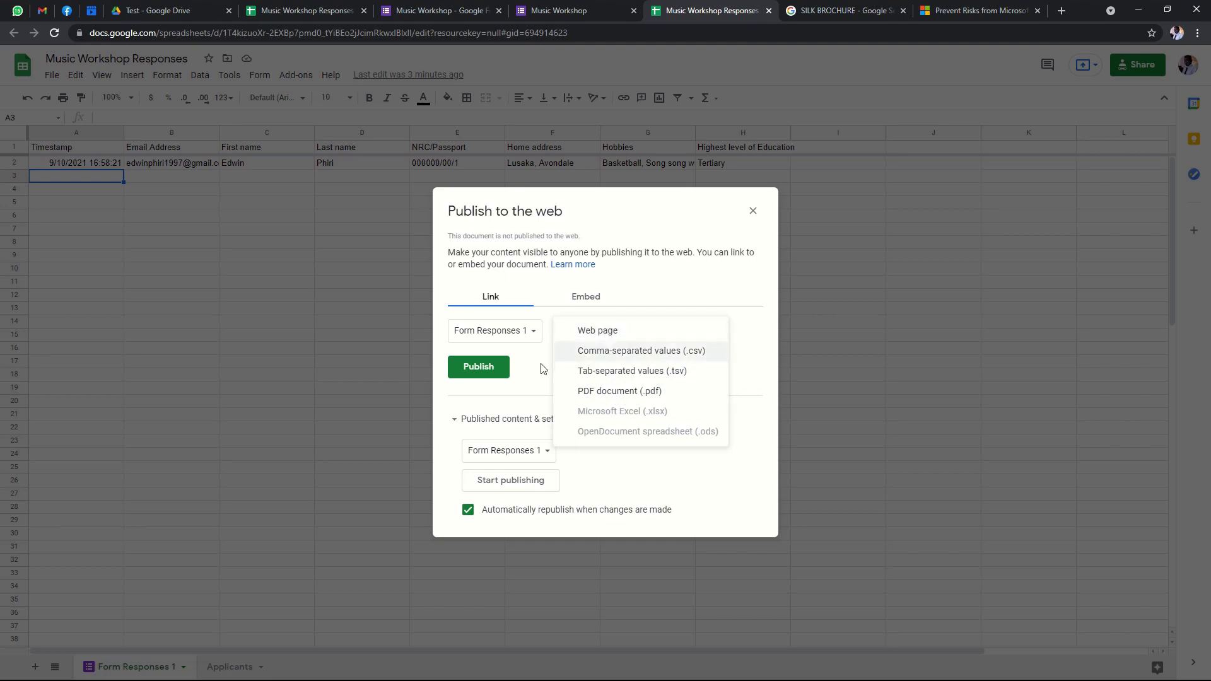
pyautogui.click(596, 332)
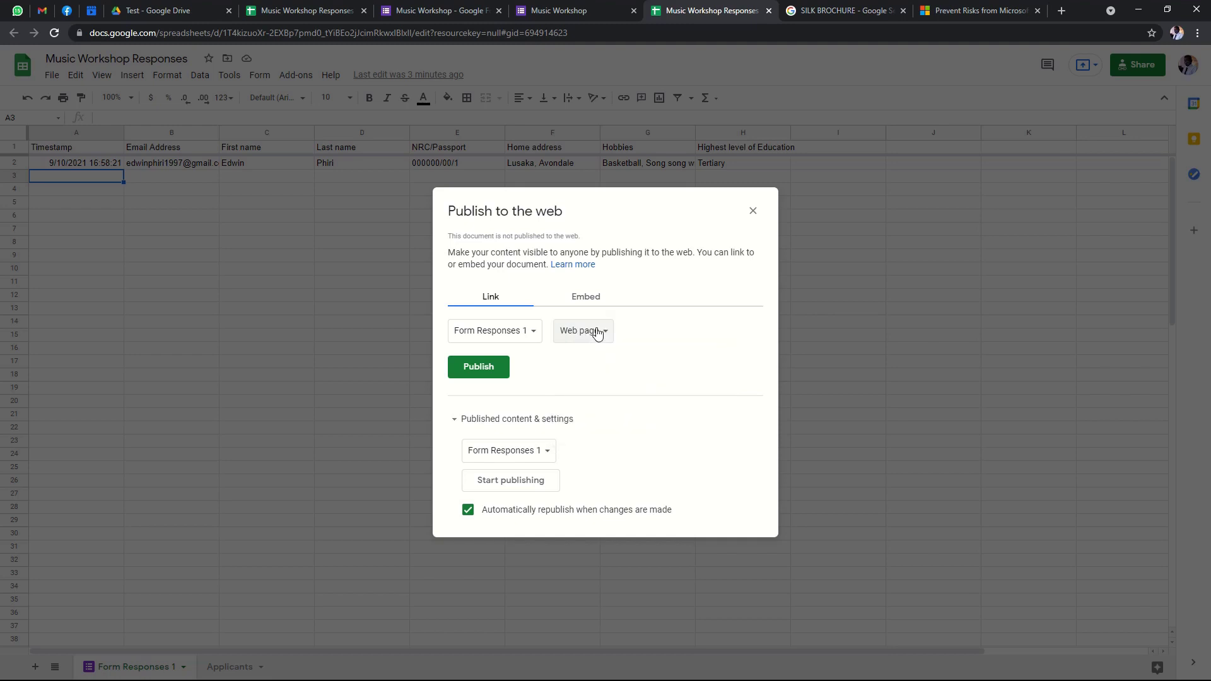
pyautogui.click(491, 367)
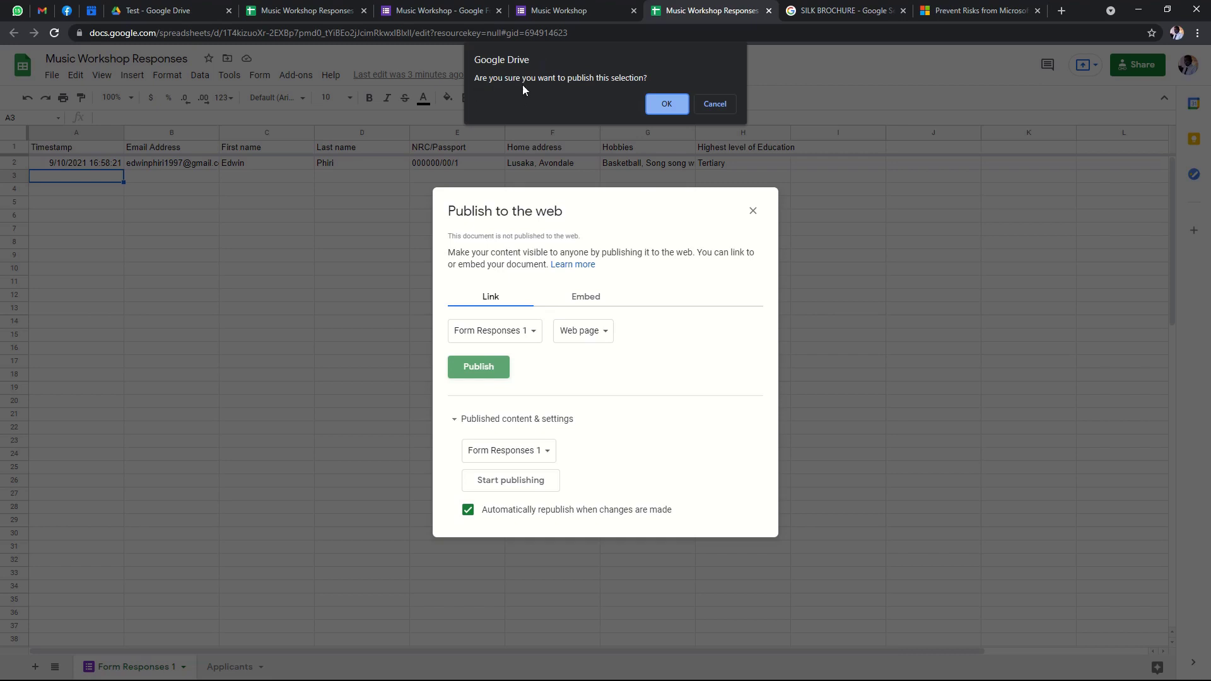
pyautogui.click(666, 105)
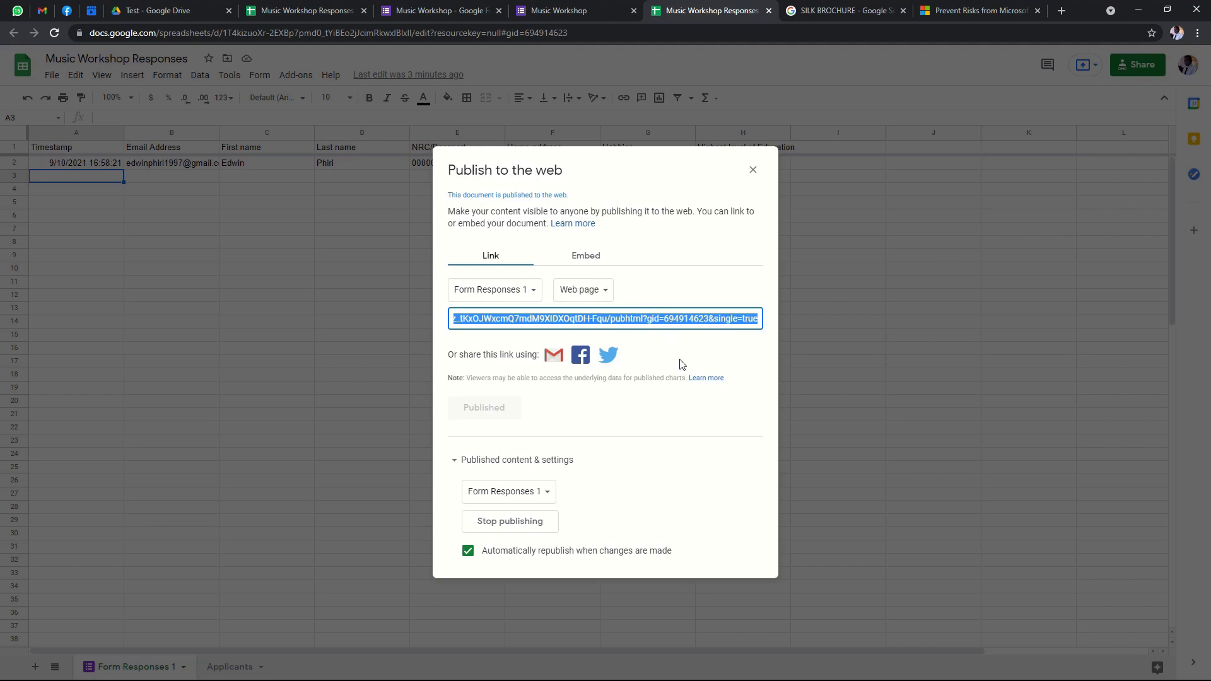
# Copy the published Form Responses 1 link, verify it opens the response table, recopy it and minimise Chrome.
pyautogui.rightClick(640, 323)
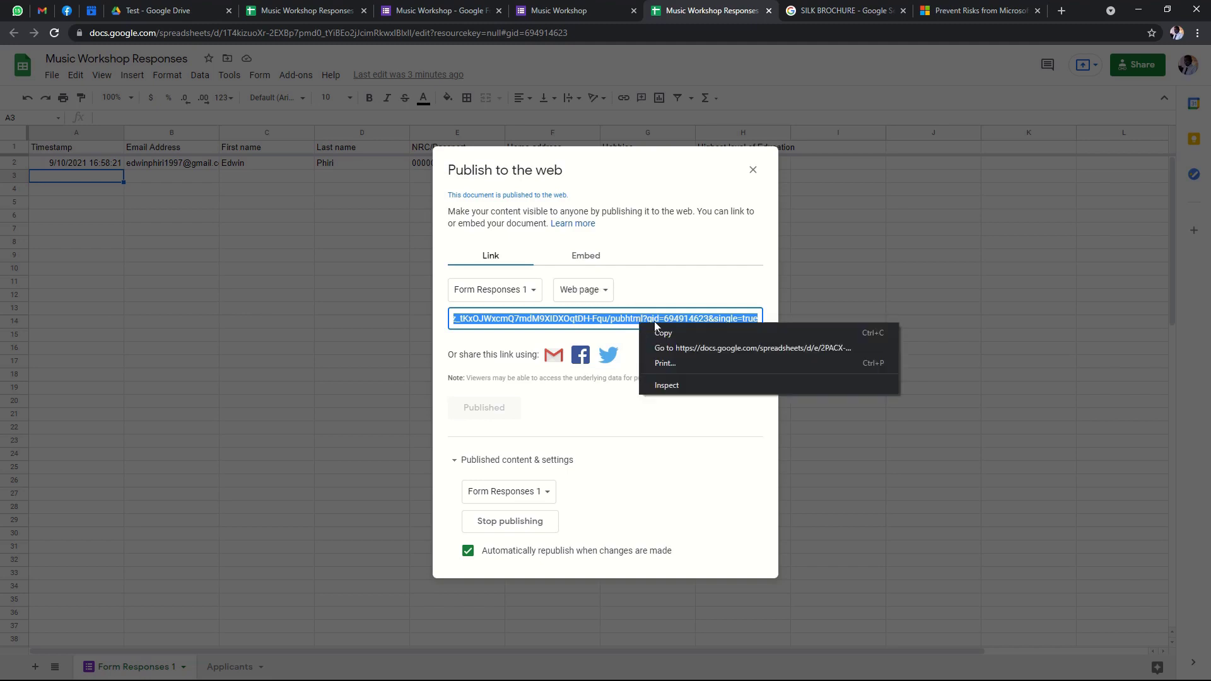
pyautogui.rightClick(620, 317)
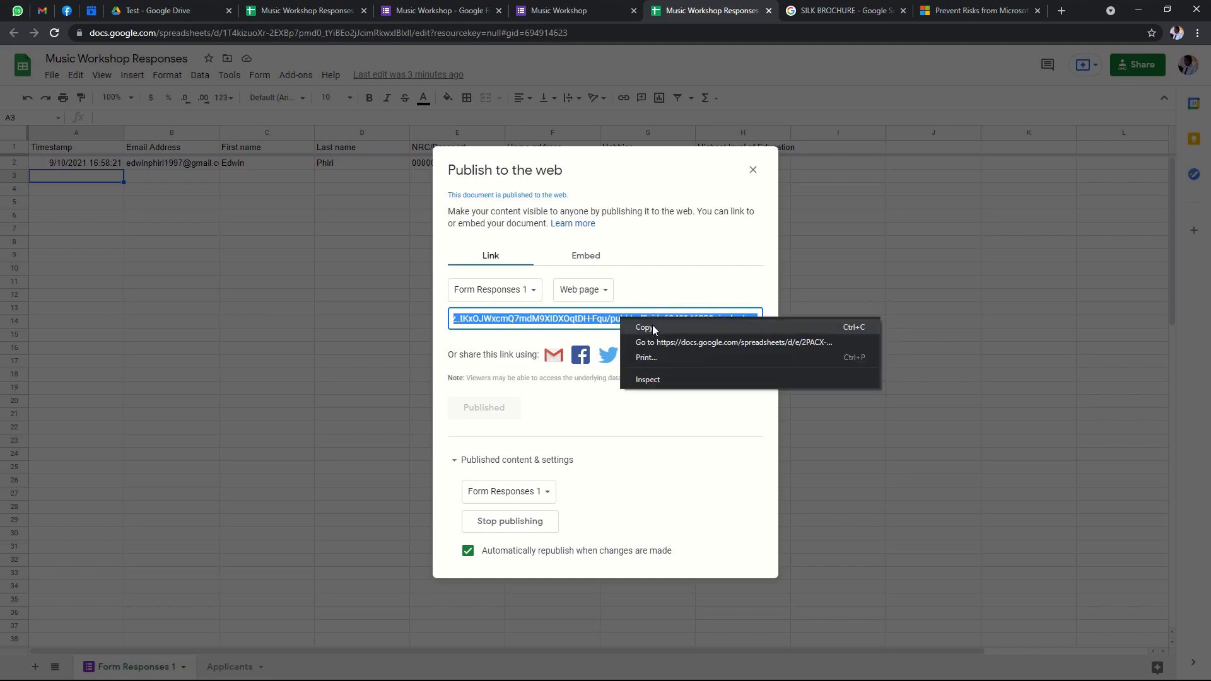
pyautogui.click(653, 327)
pyautogui.rightClick(650, 318)
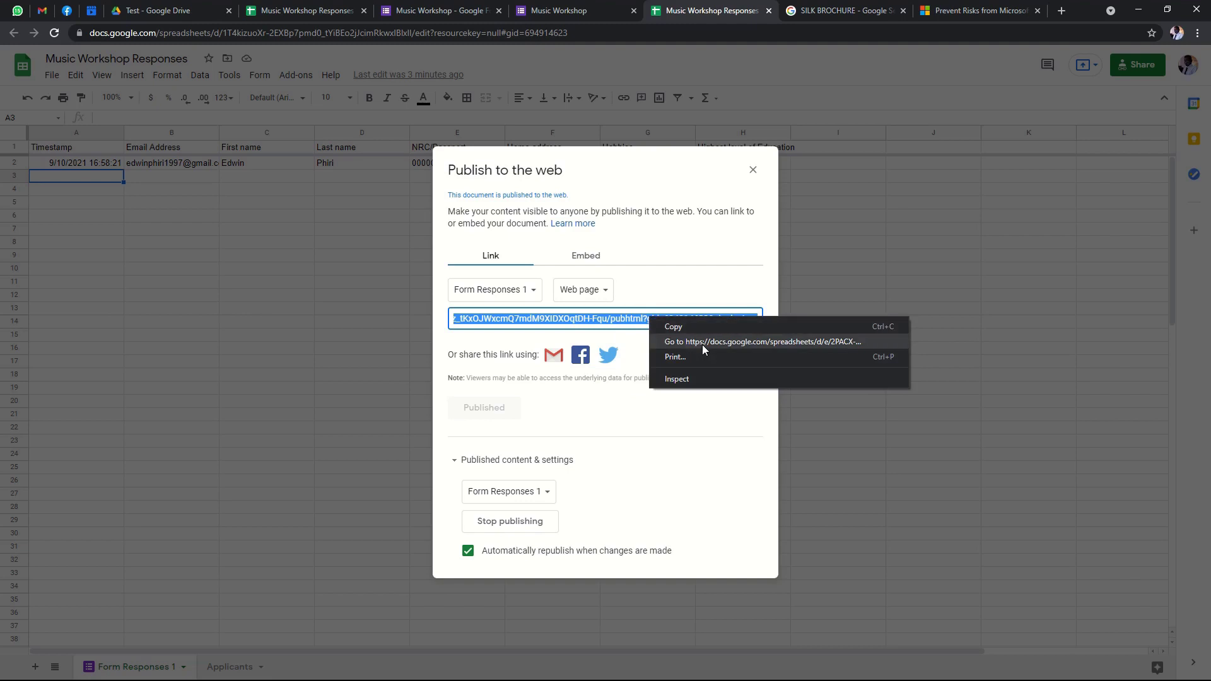
pyautogui.click(706, 344)
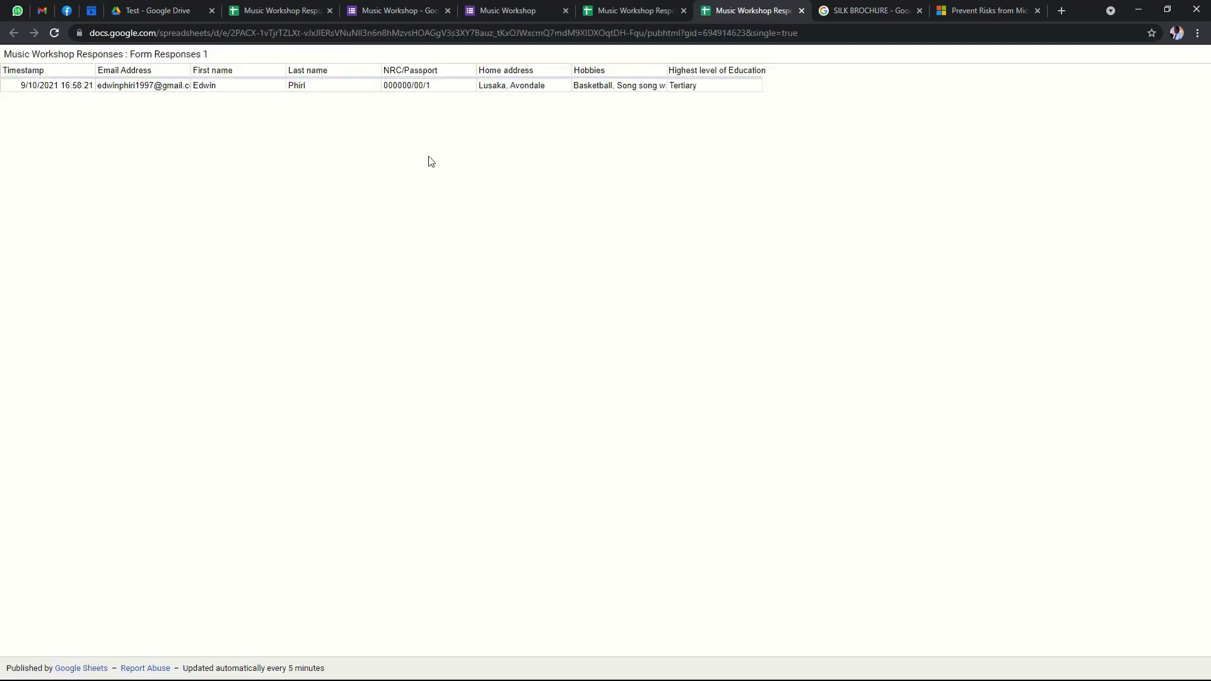
pyautogui.click(802, 12)
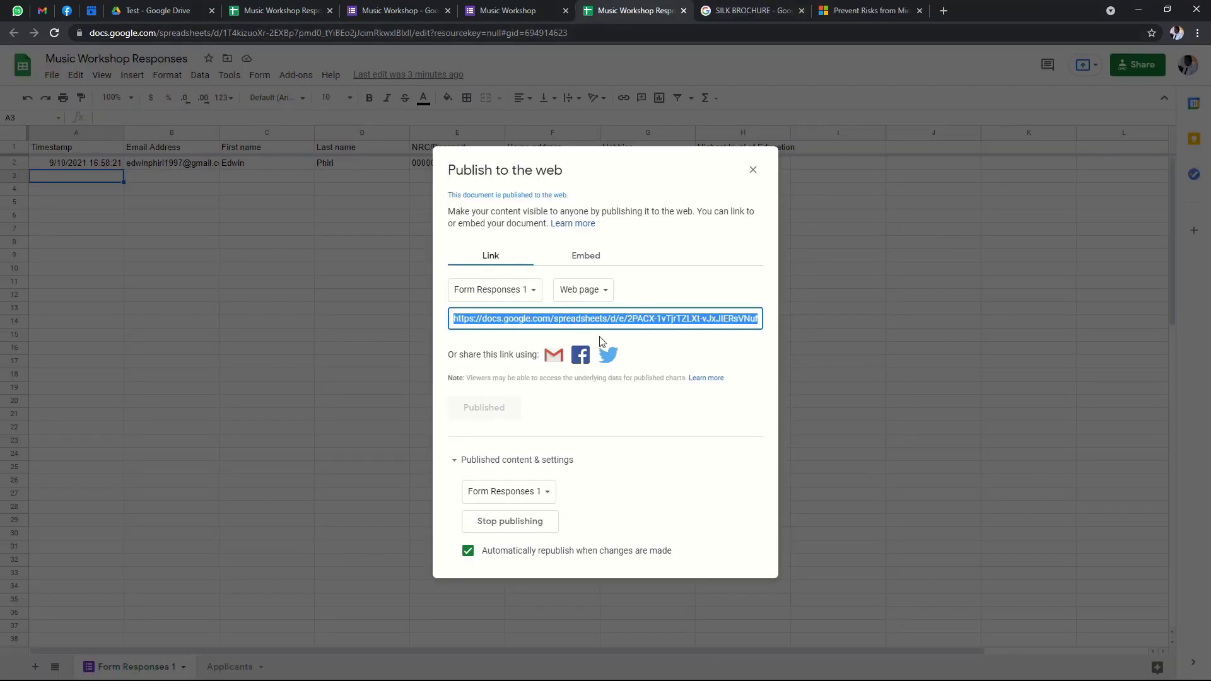
pyautogui.rightClick(614, 319)
pyautogui.click(644, 333)
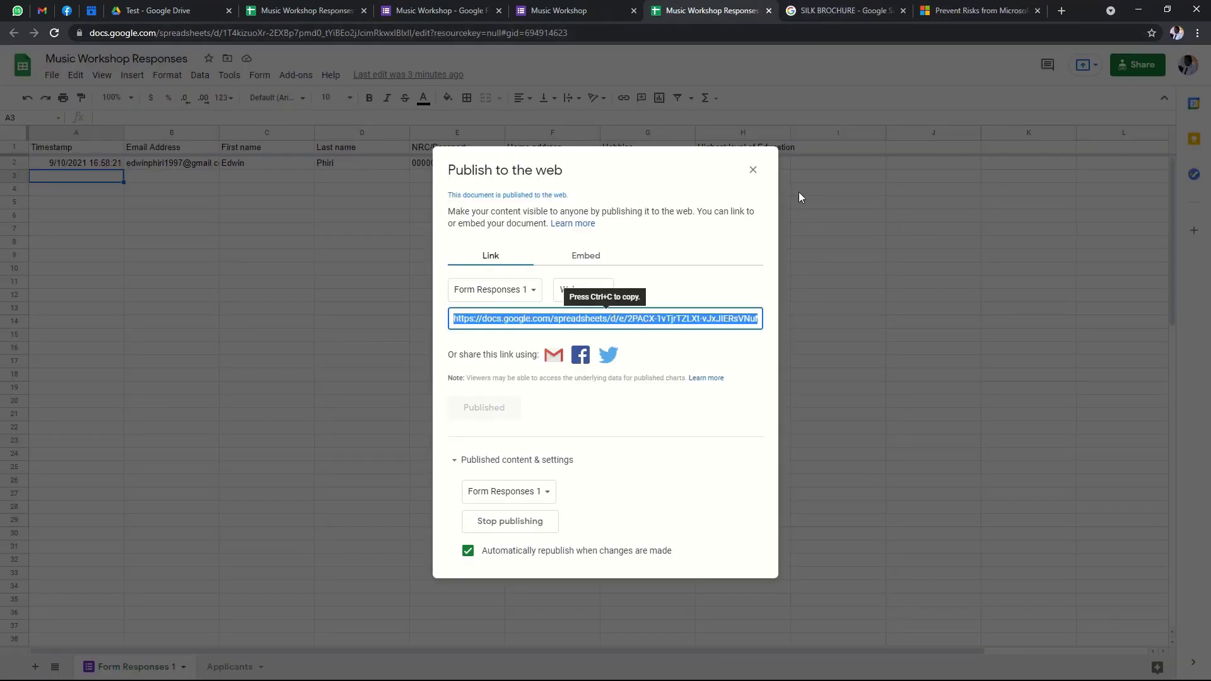
pyautogui.click(1140, 9)
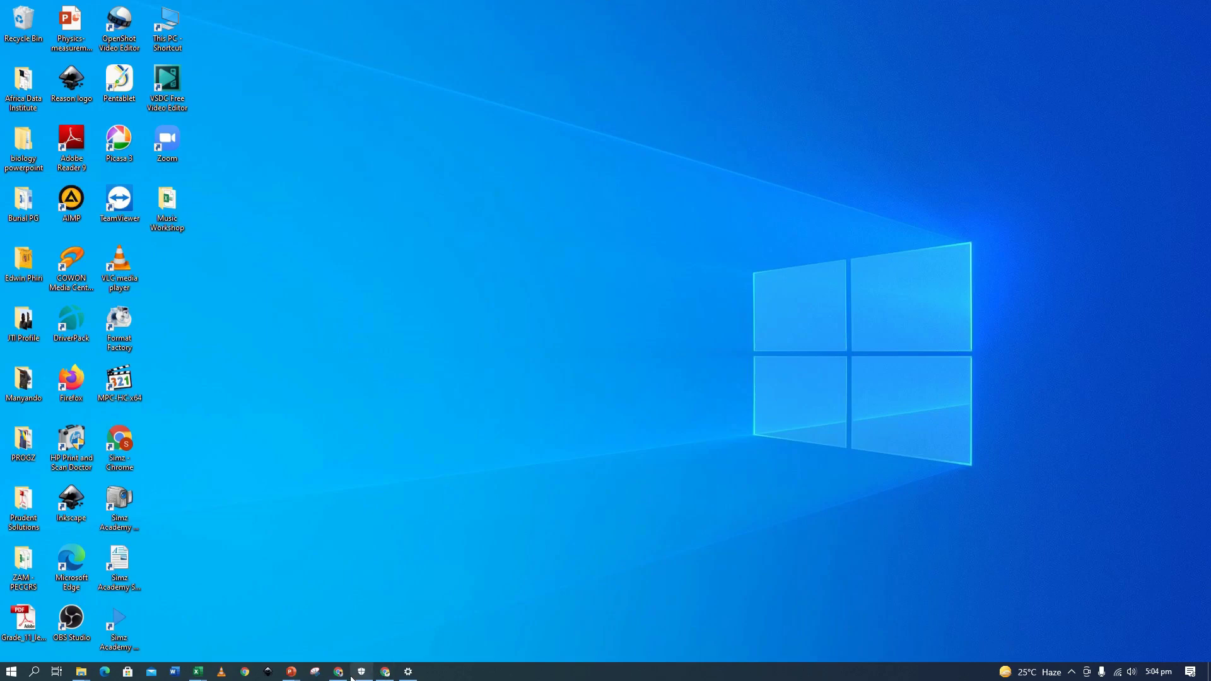
# In the Music Workshop workbook, paste the published Sheets link into Data > From Web and connect.
pyautogui.moveTo(351, 676)
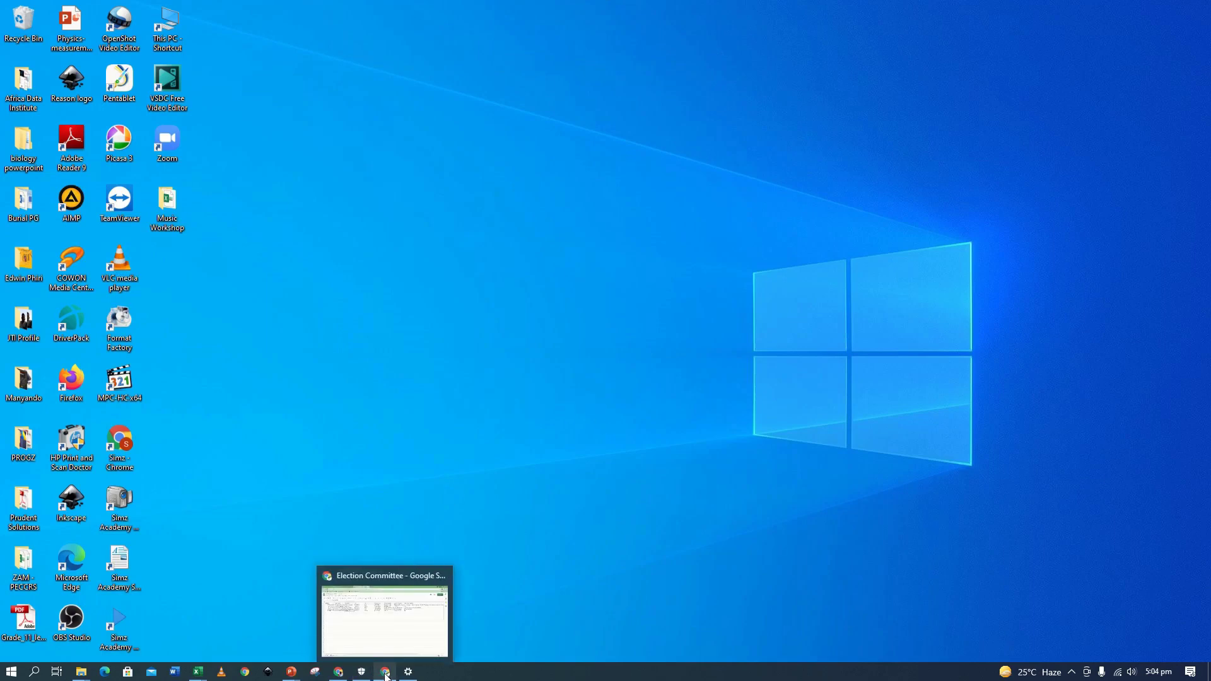
pyautogui.moveTo(196, 675)
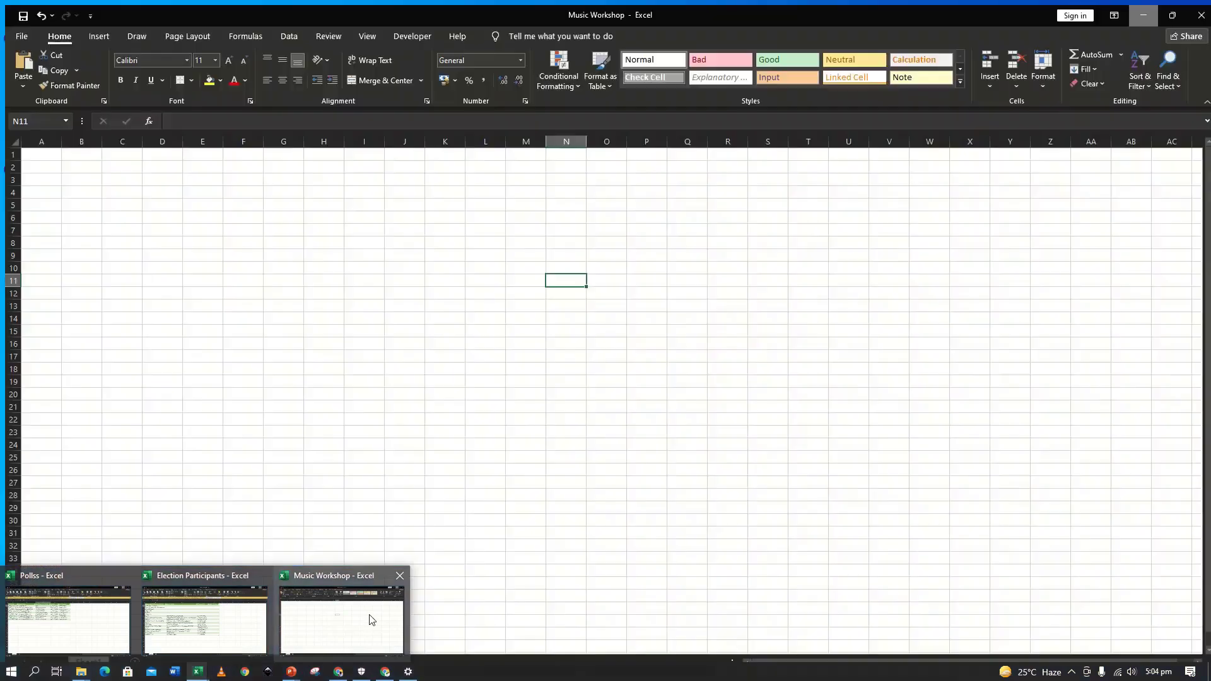
pyautogui.click(354, 623)
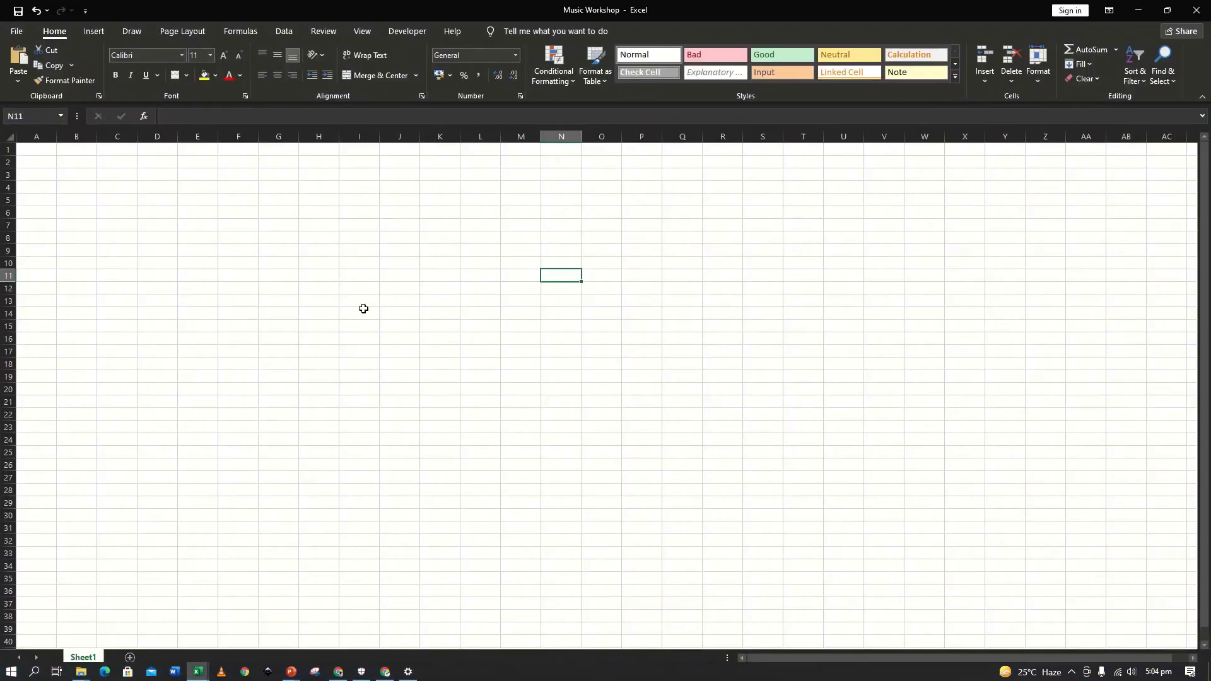
pyautogui.click(288, 32)
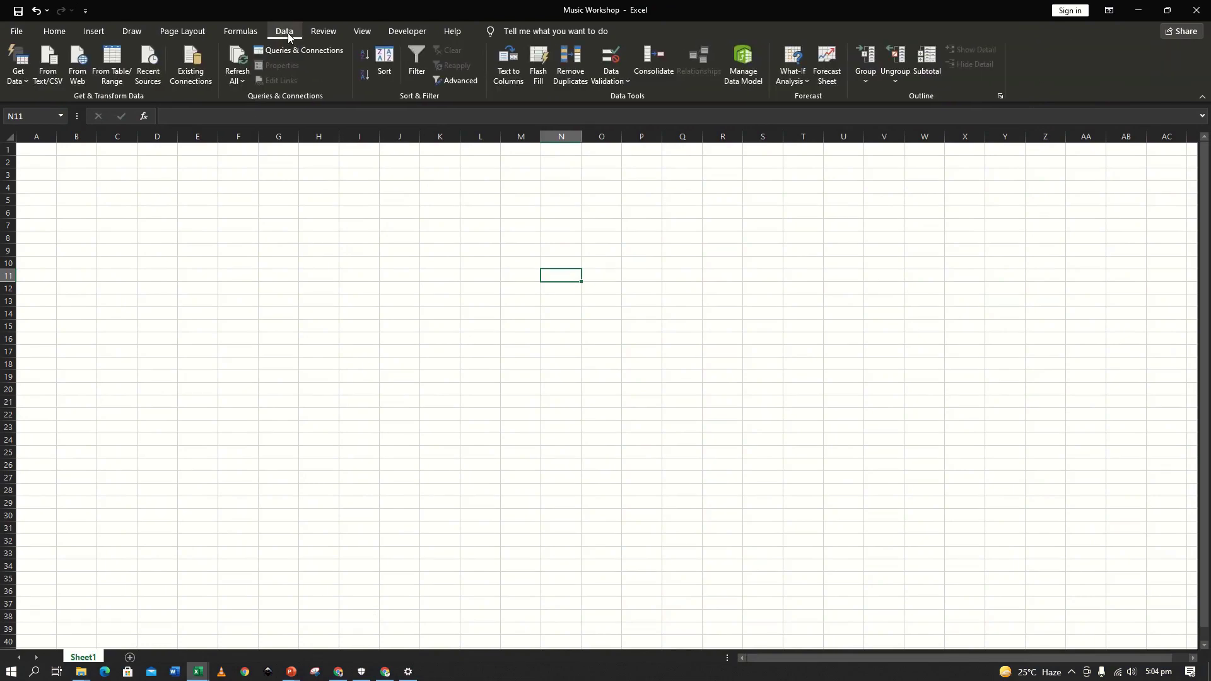
pyautogui.click(76, 58)
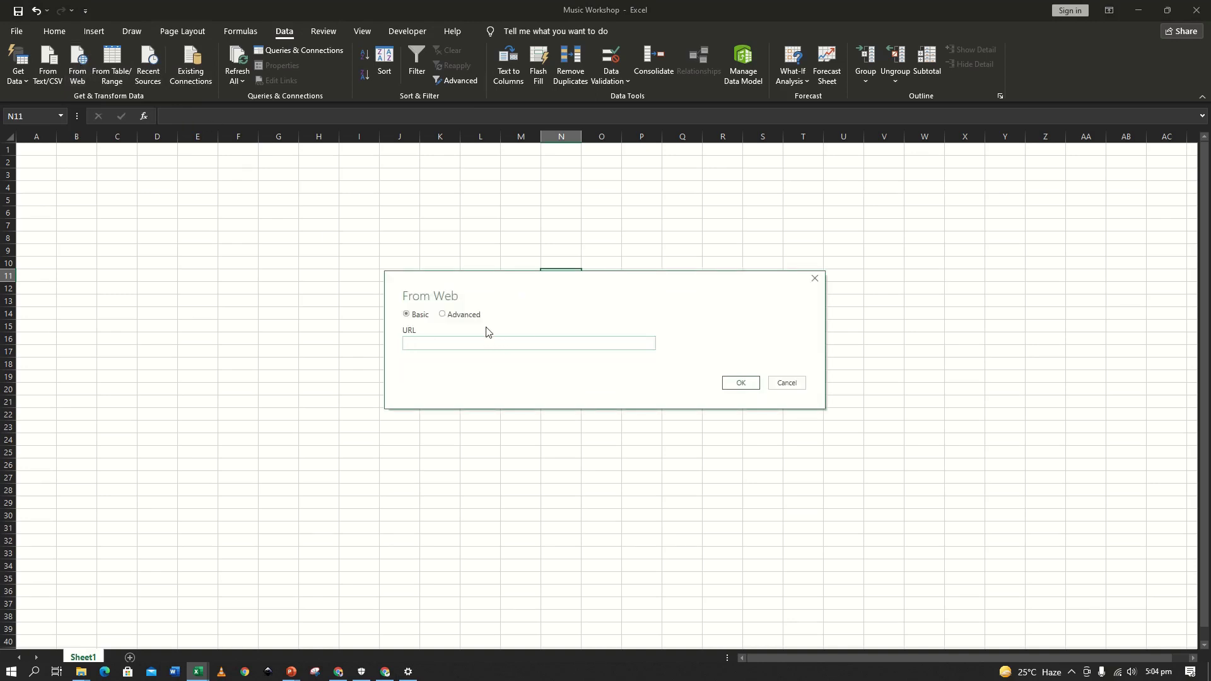
pyautogui.rightClick(474, 344)
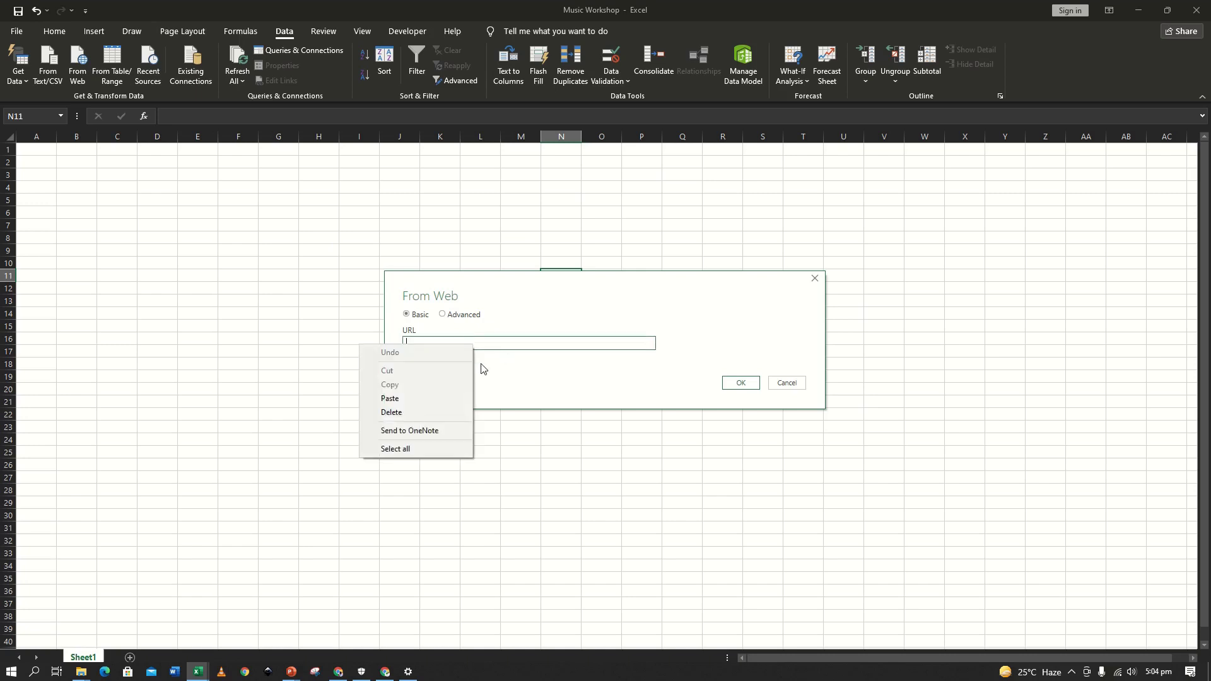
pyautogui.click(389, 399)
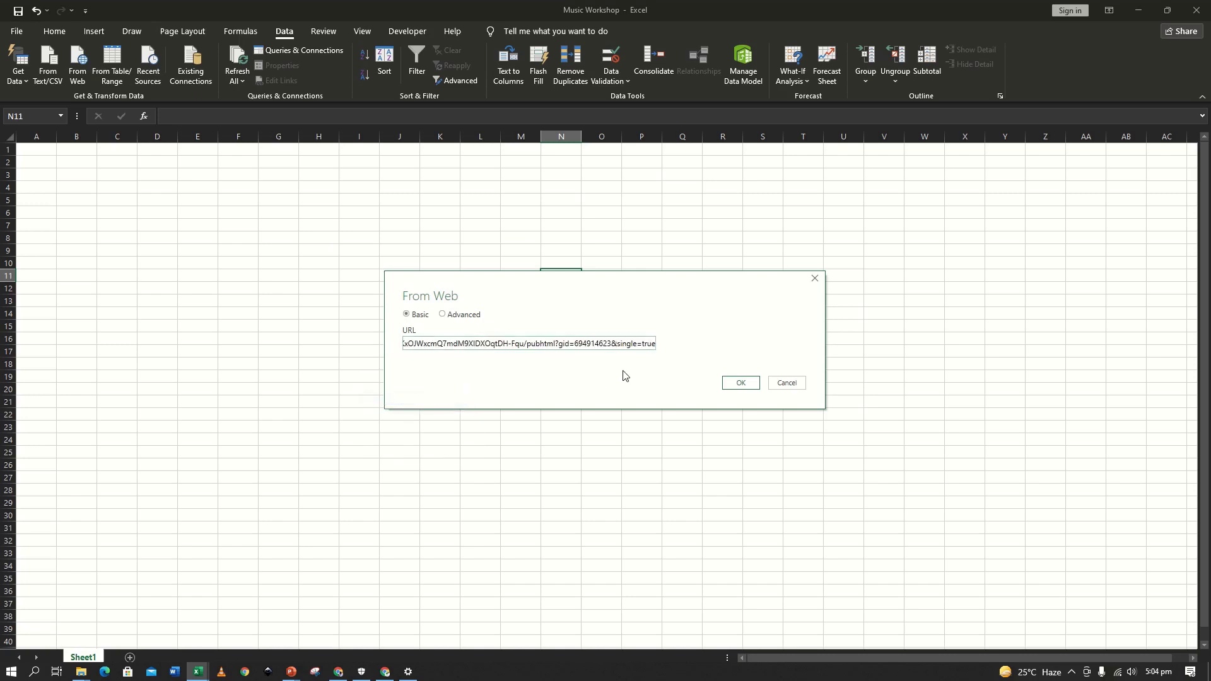
pyautogui.click(739, 385)
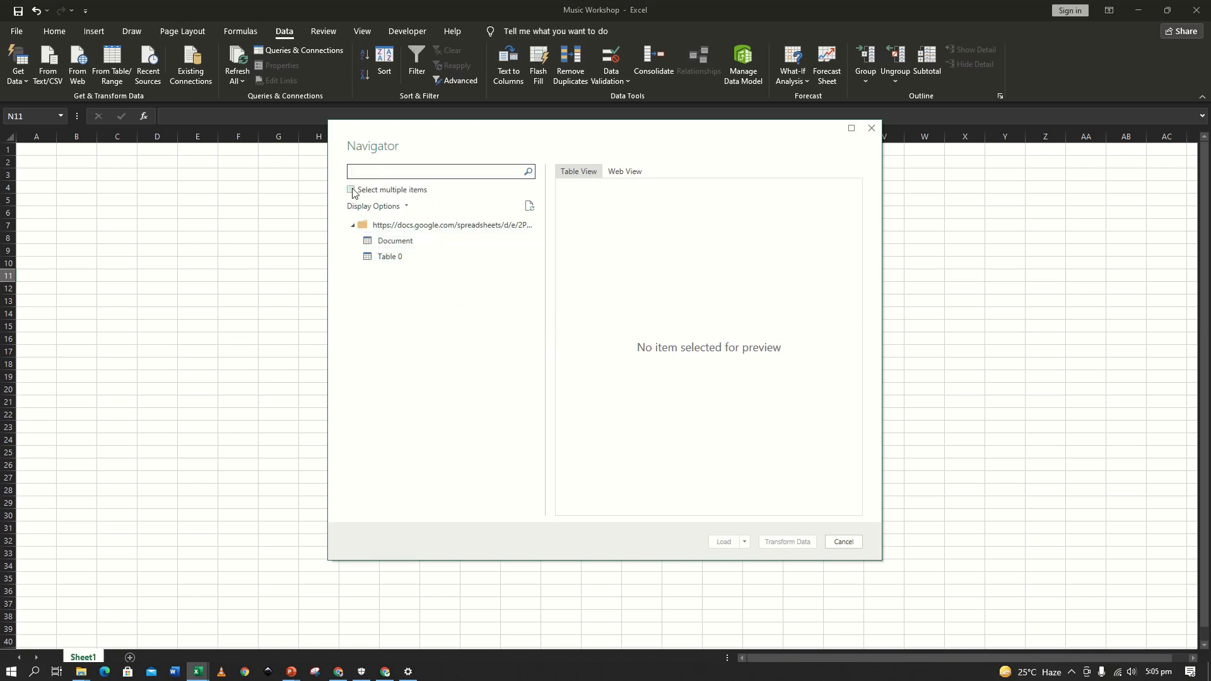
# In Navigator, select only Table 0, preview it in Web View and Table View, then transform it.
pyautogui.click(352, 190)
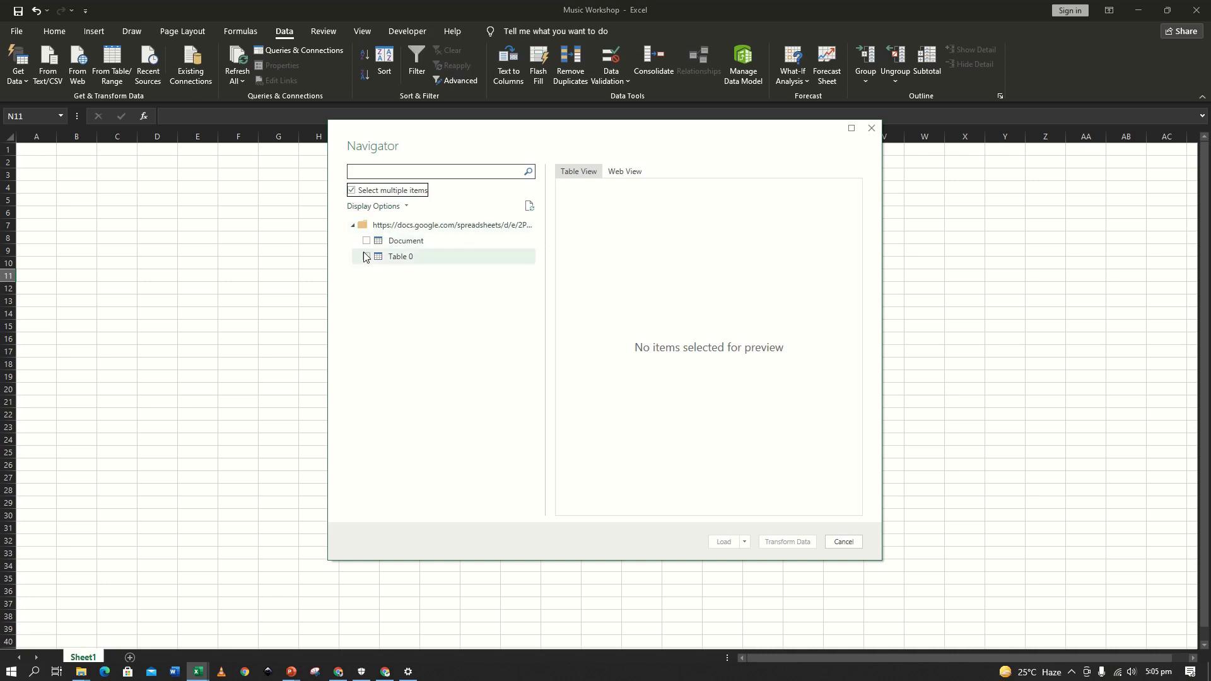
pyautogui.click(366, 241)
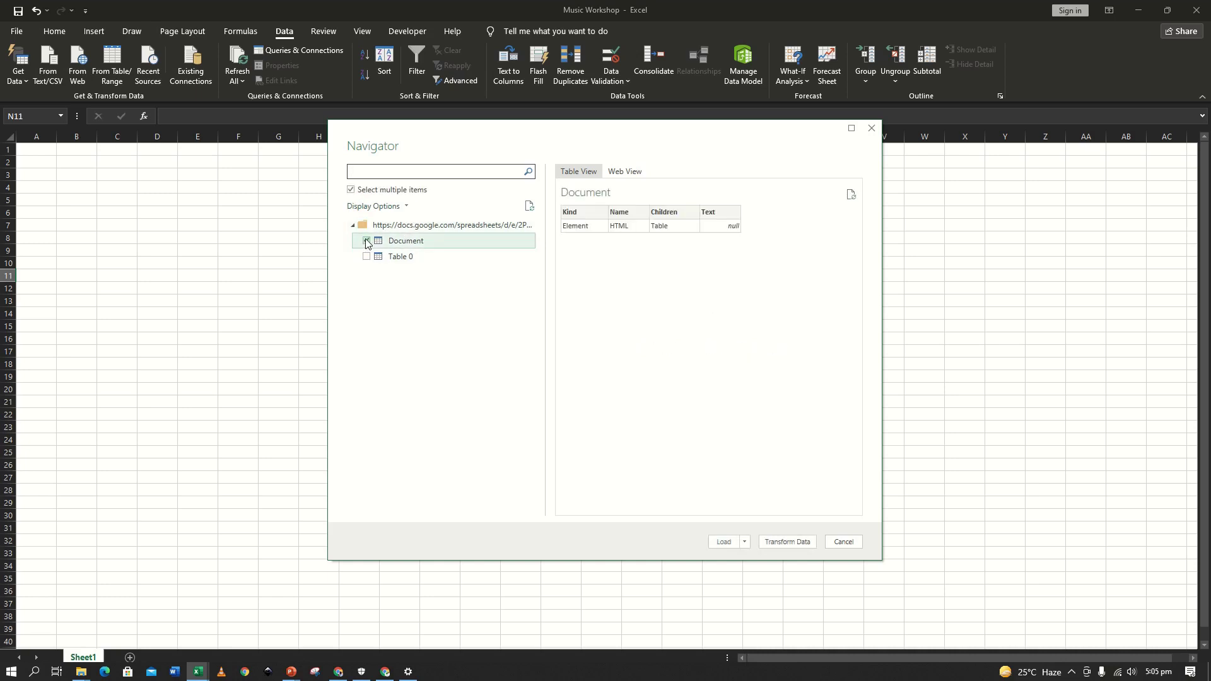
pyautogui.click(366, 242)
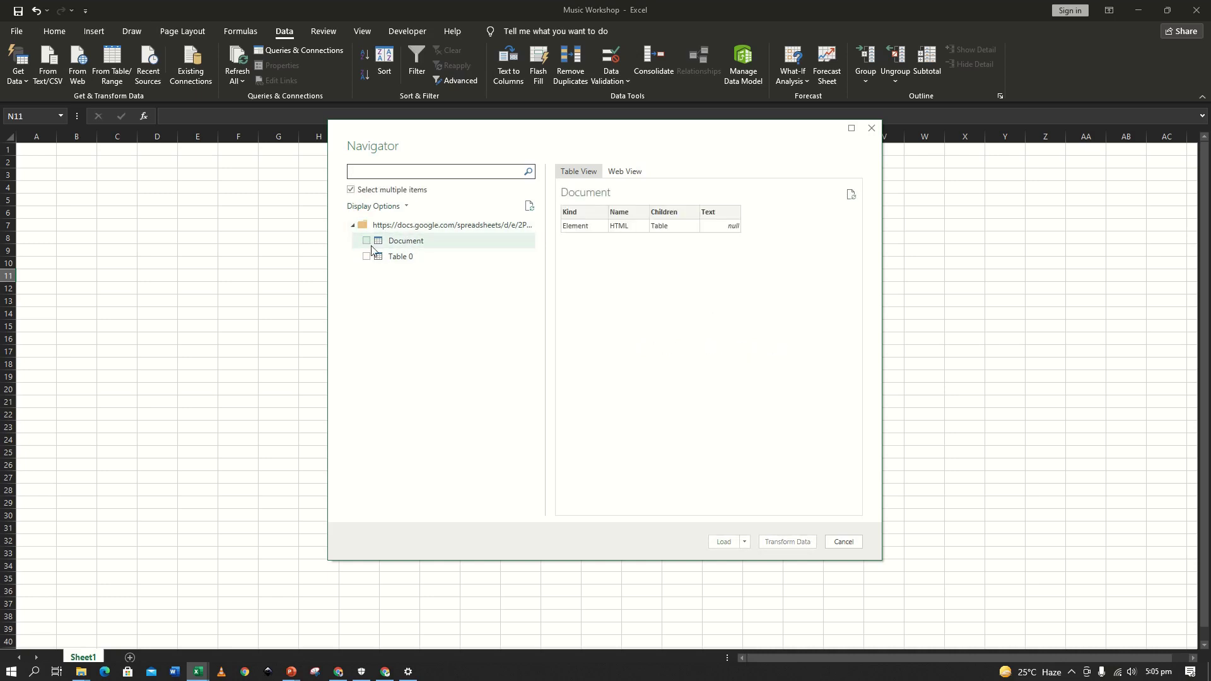
pyautogui.click(366, 257)
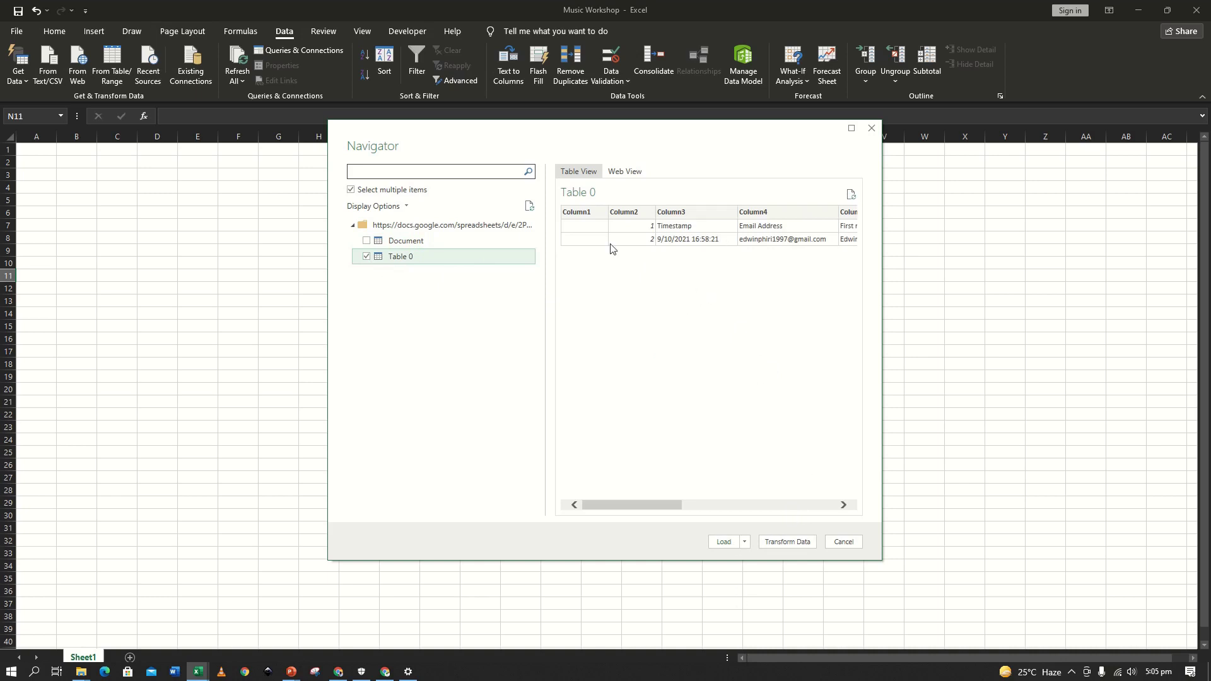
pyautogui.click(636, 170)
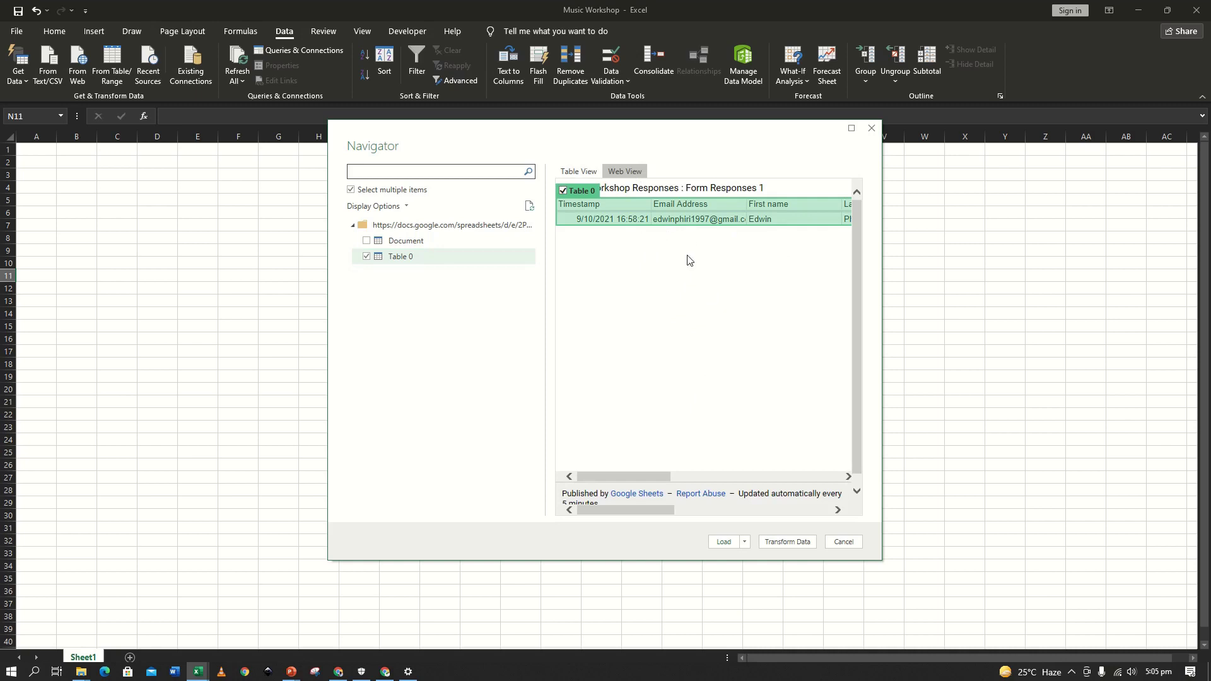
pyautogui.click(590, 170)
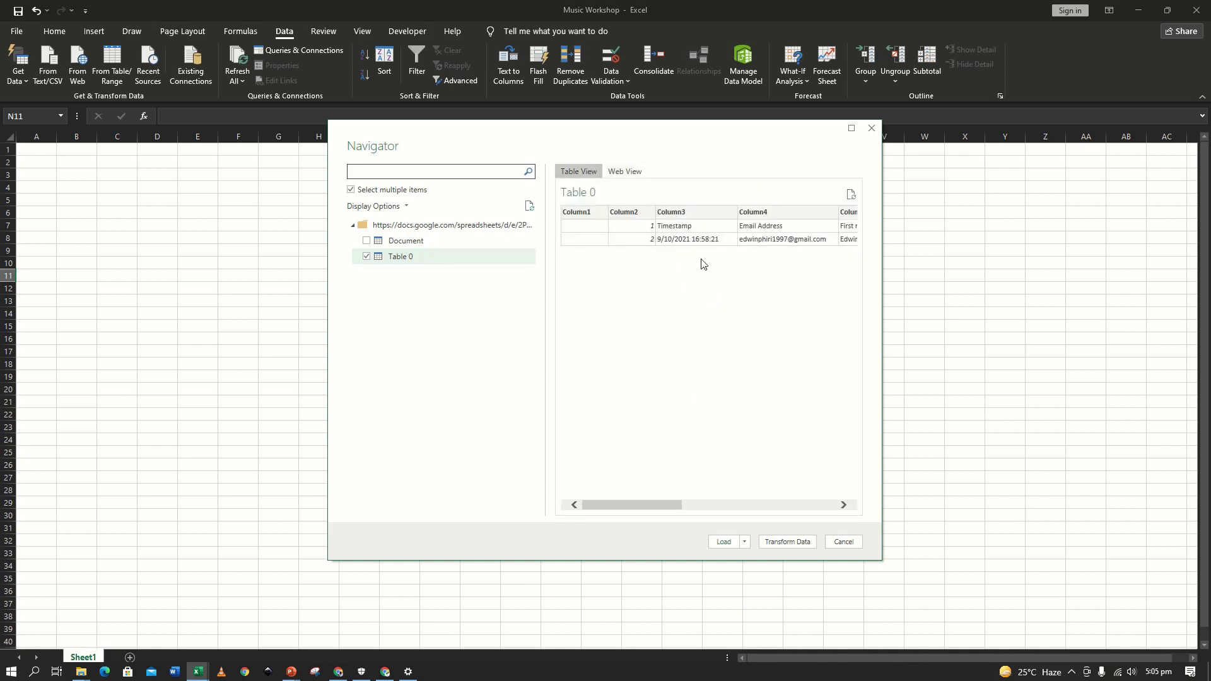
pyautogui.click(790, 543)
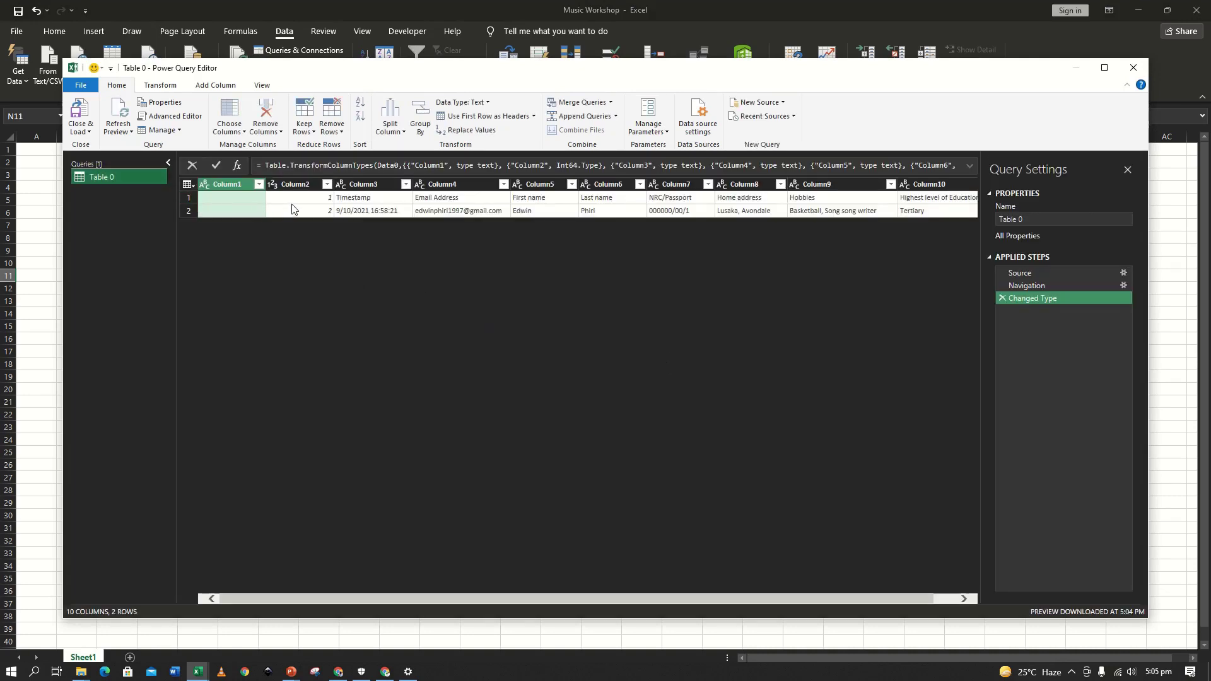
# Promote Table 0's first row to headers and remove the blank and '1' columns.
pyautogui.click(188, 184)
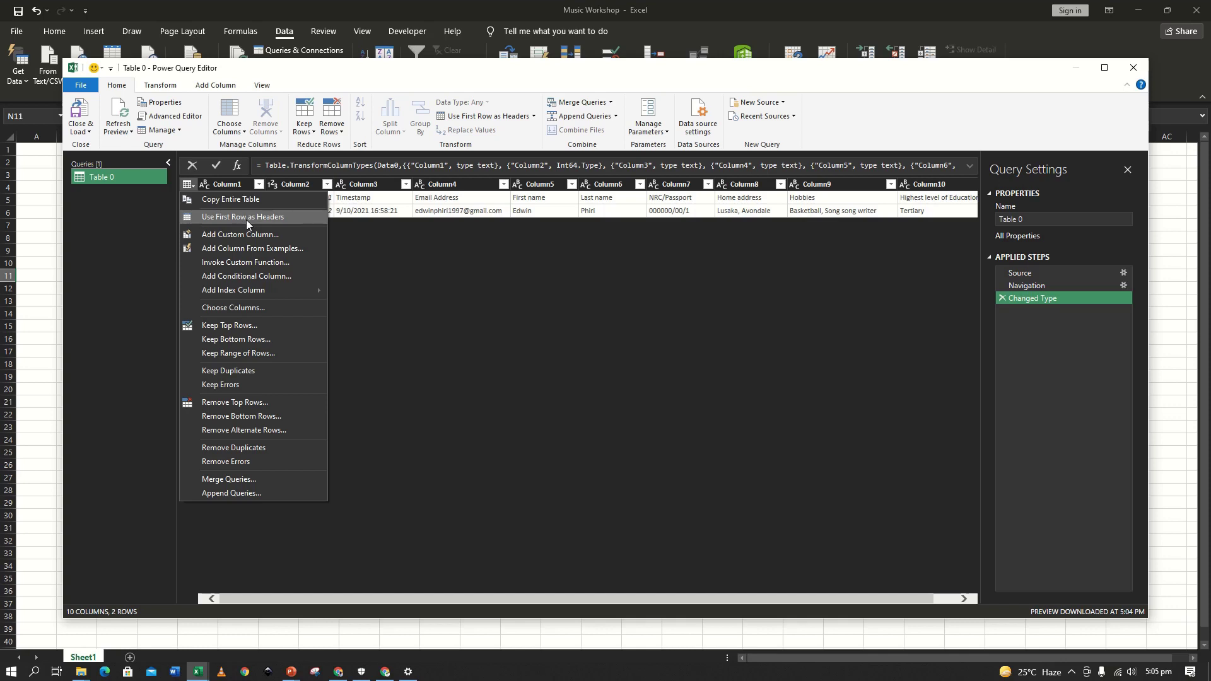
pyautogui.click(282, 218)
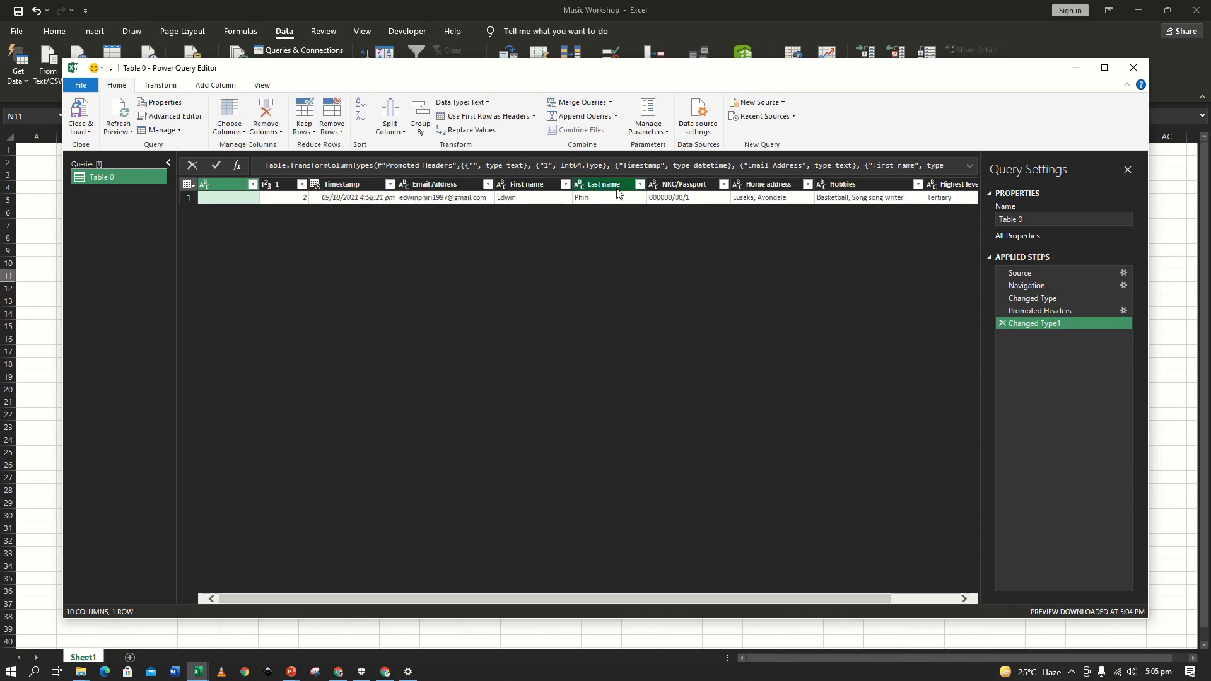
pyautogui.click(188, 184)
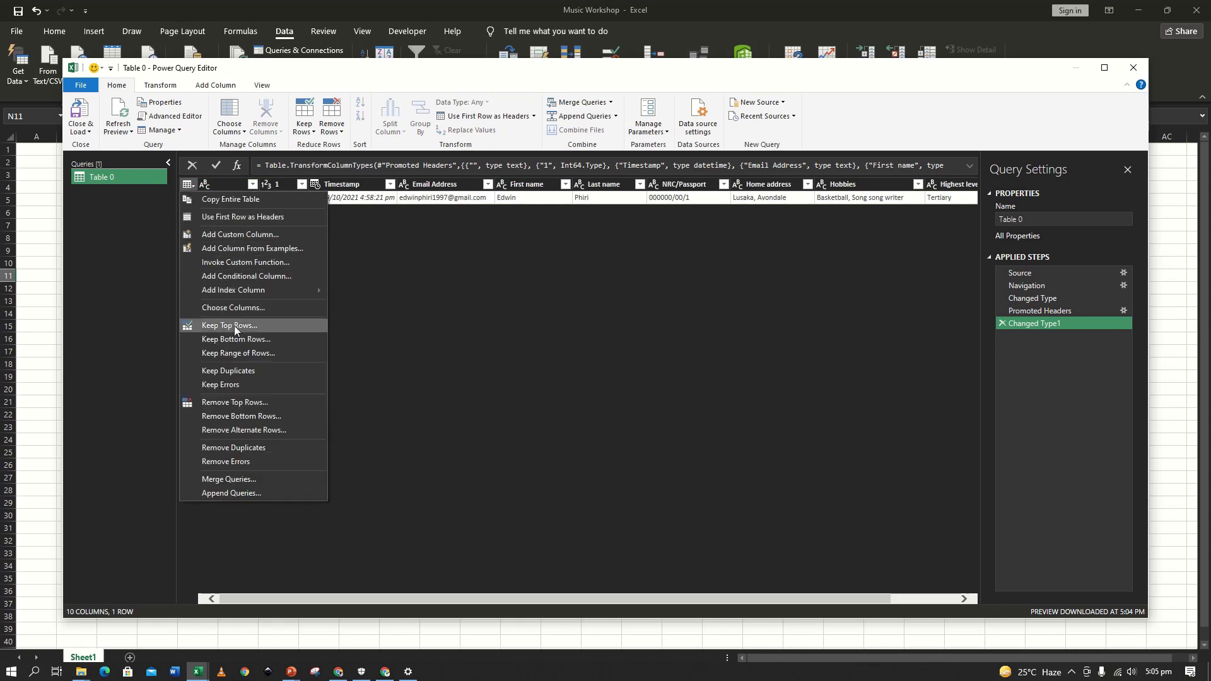
pyautogui.click(245, 307)
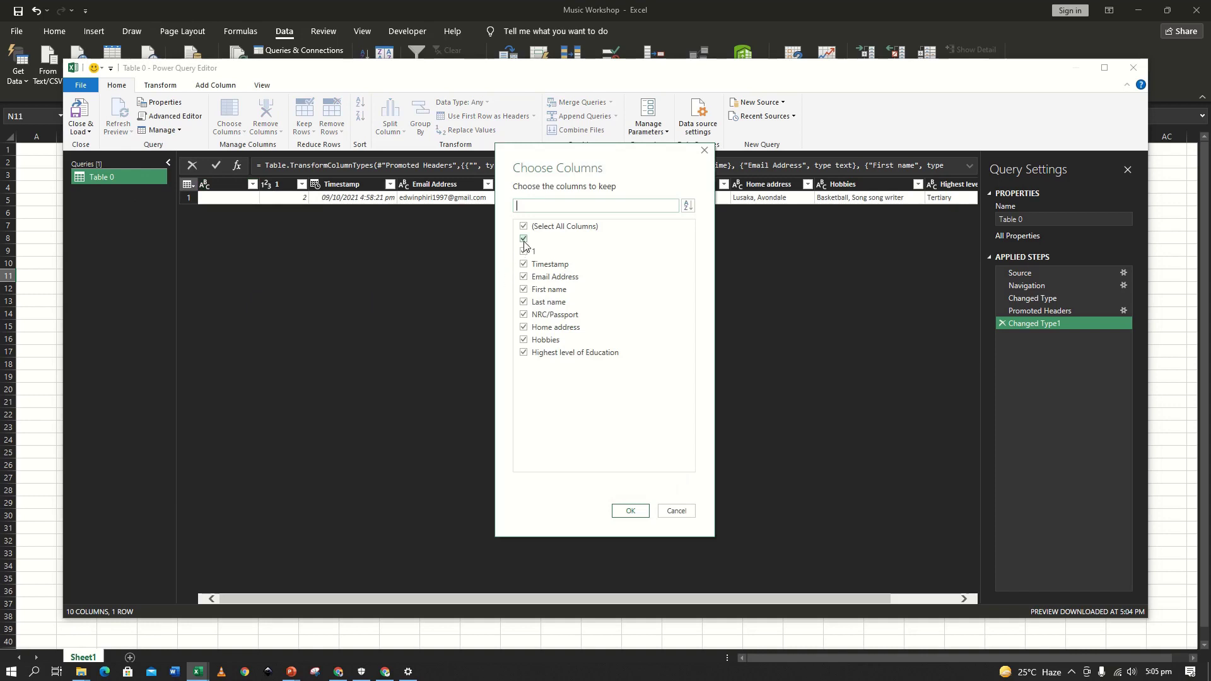
pyautogui.click(524, 240)
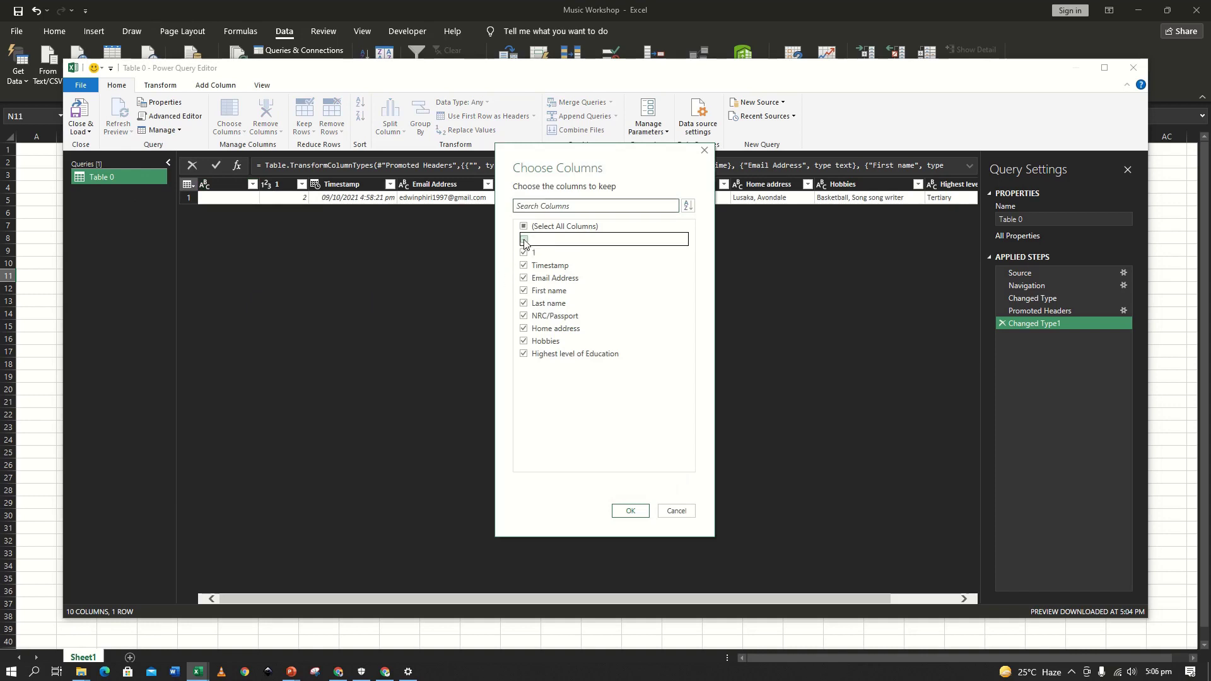
pyautogui.click(524, 253)
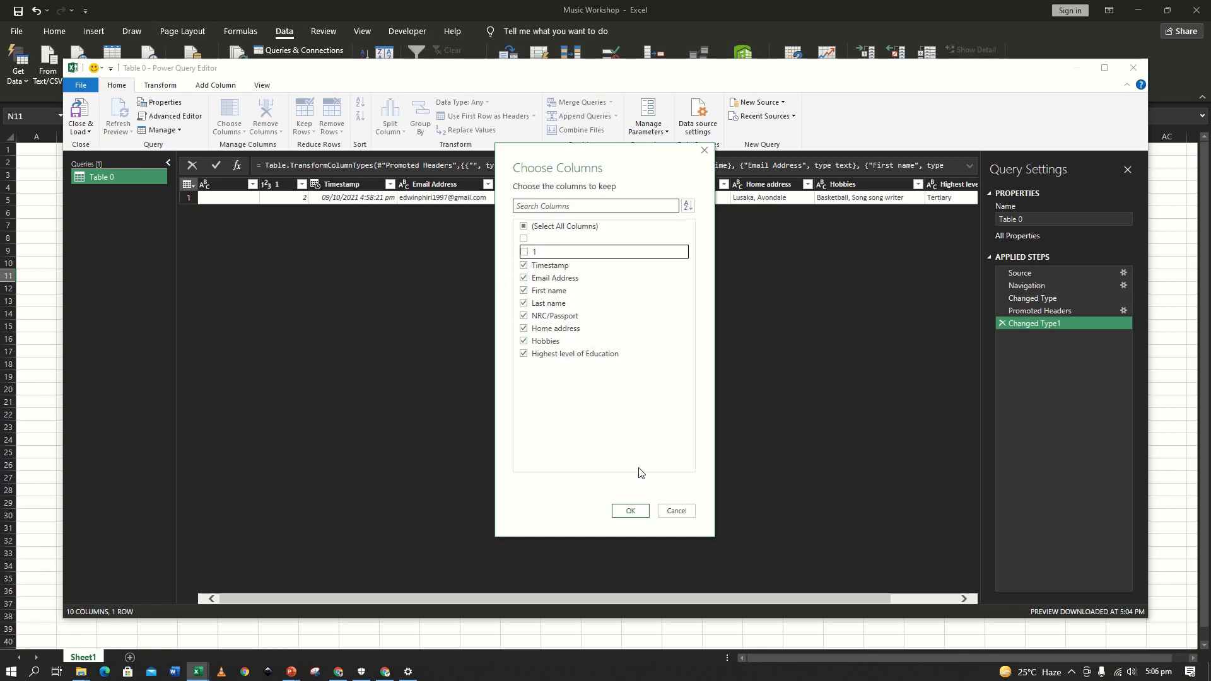
pyautogui.click(639, 515)
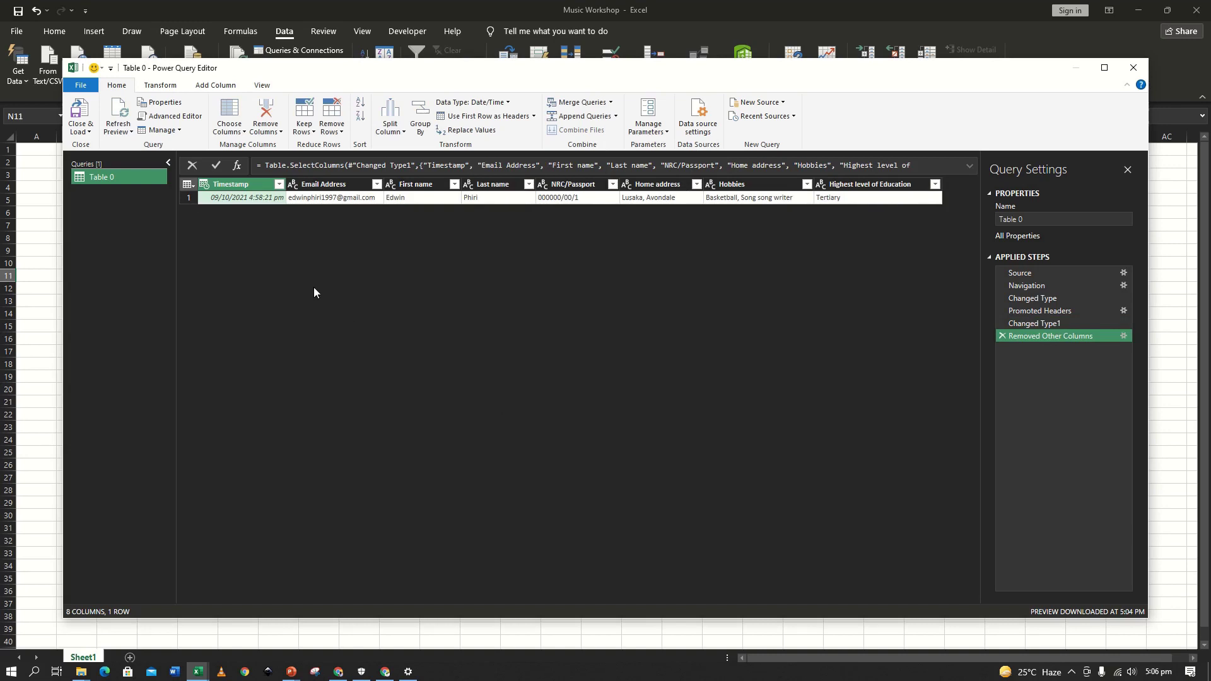
# Close the query editor with Close & Load To to choose a destination.
pyautogui.click(87, 132)
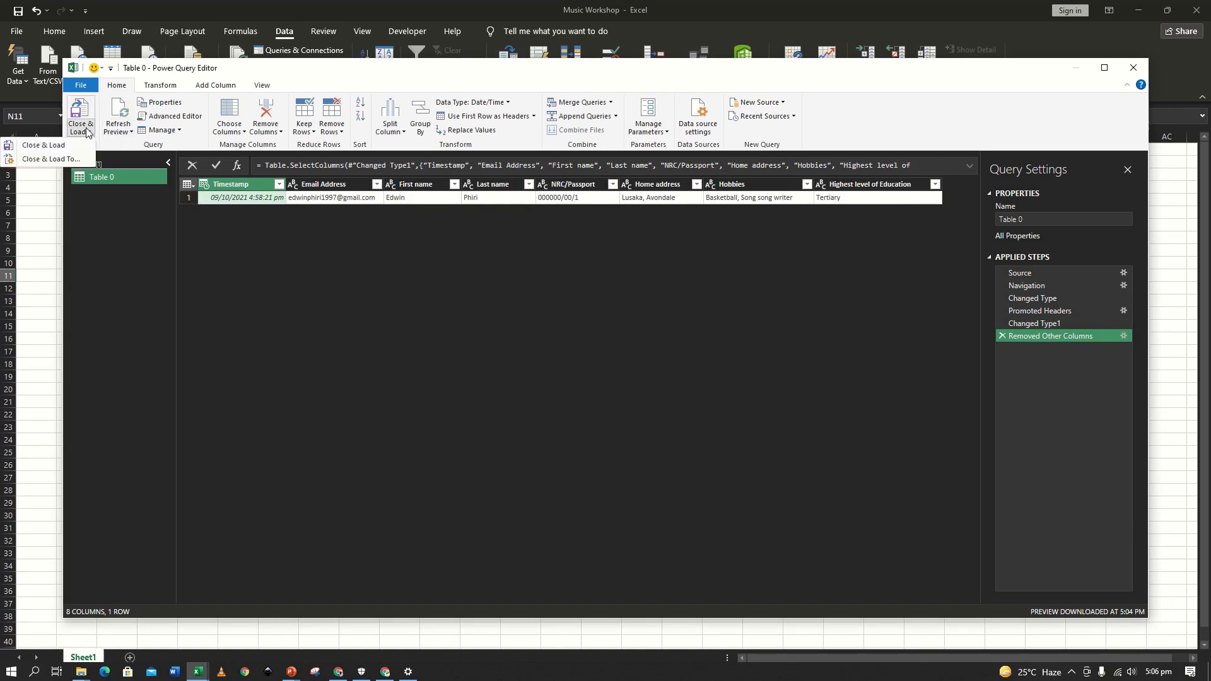
pyautogui.click(89, 134)
pyautogui.click(90, 135)
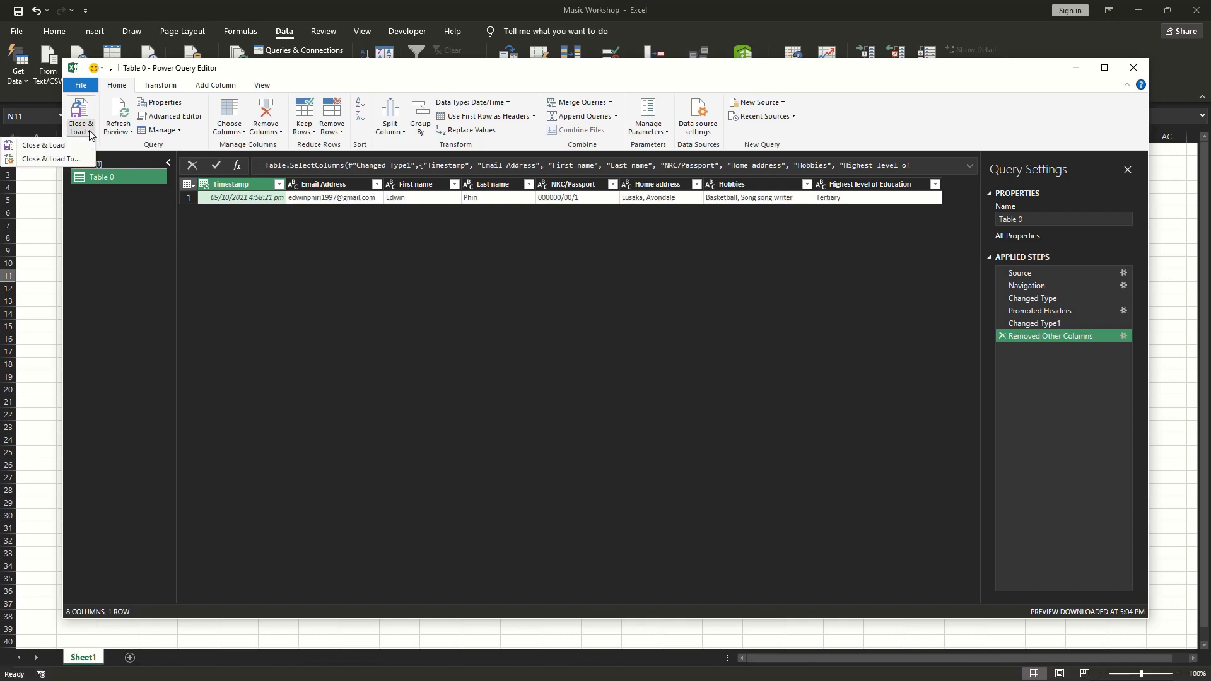
pyautogui.click(49, 160)
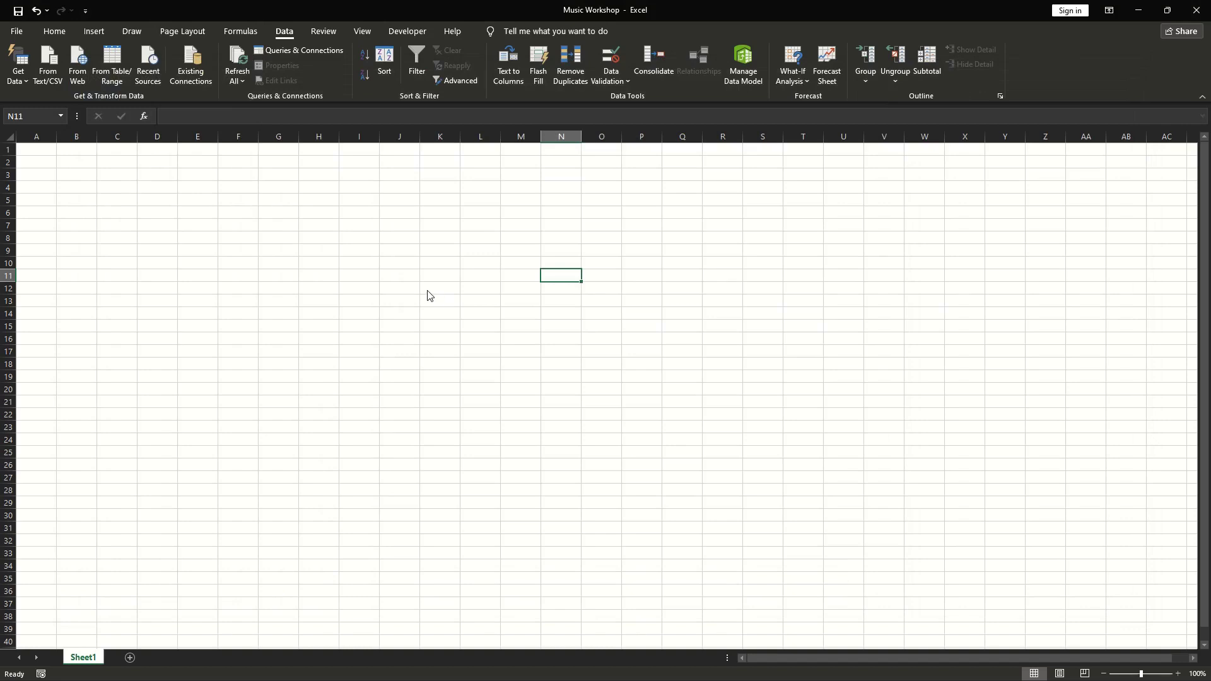
# Load Table 0 as a table onto a new worksheet.
pyautogui.moveTo(308, 231); pyautogui.dragTo(367, 243)
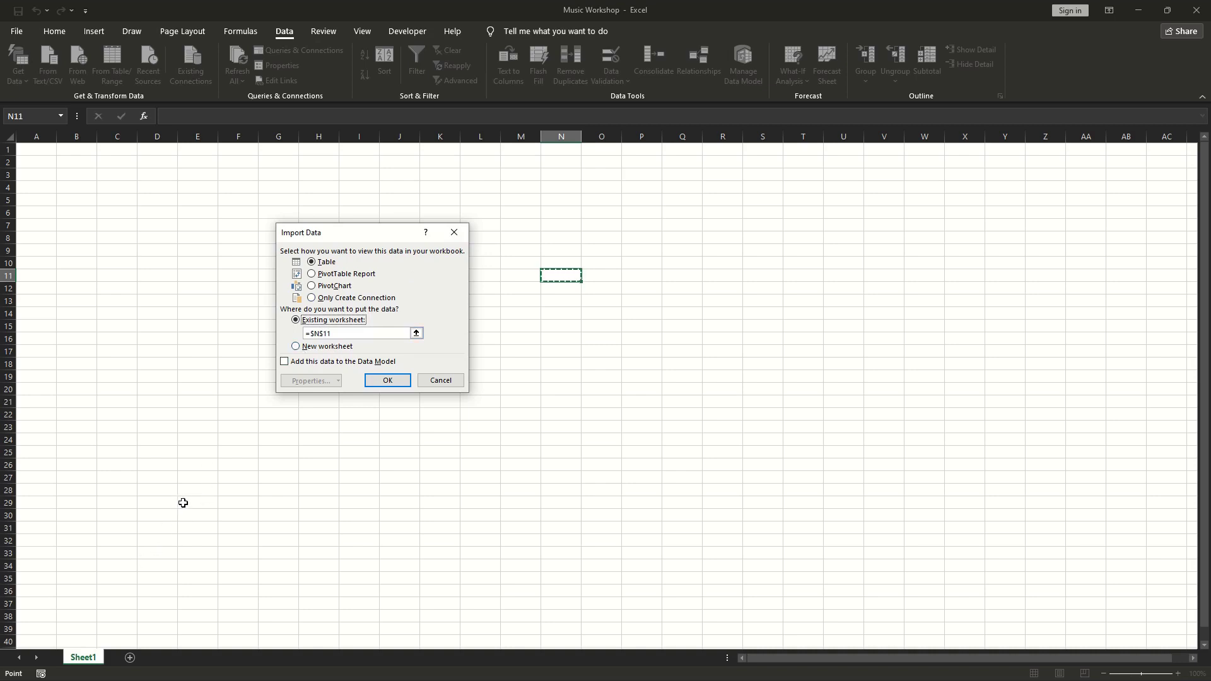
pyautogui.click(294, 348)
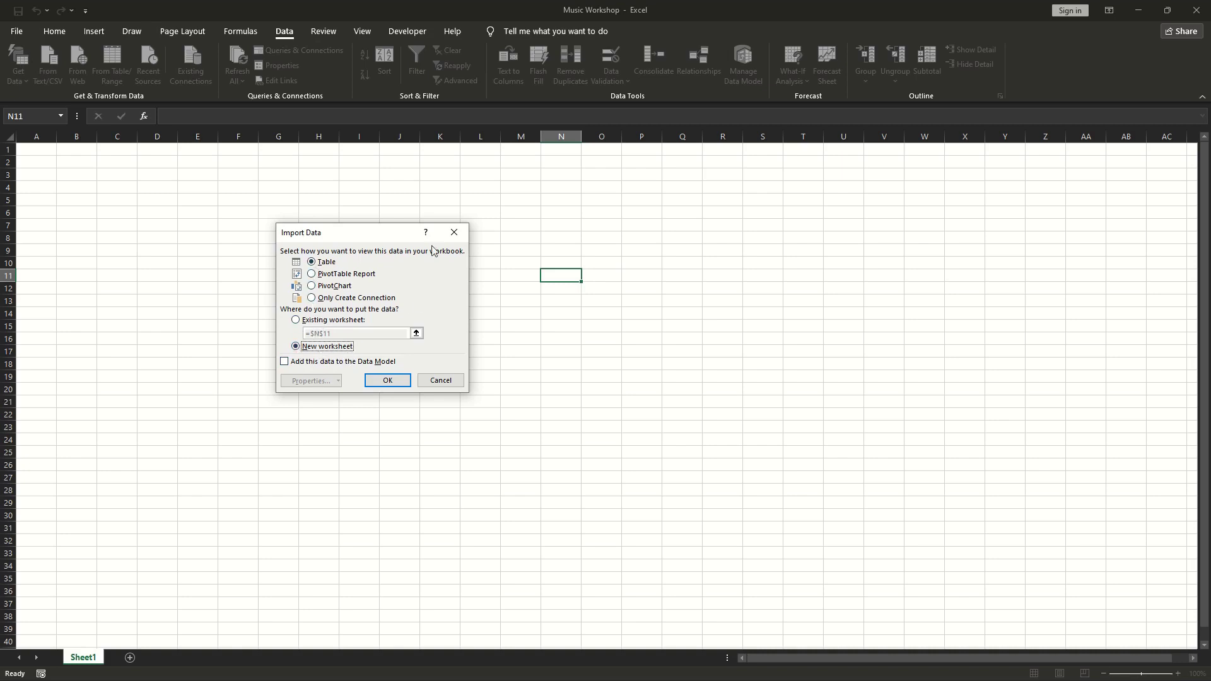
pyautogui.moveTo(384, 243); pyautogui.dragTo(408, 256)
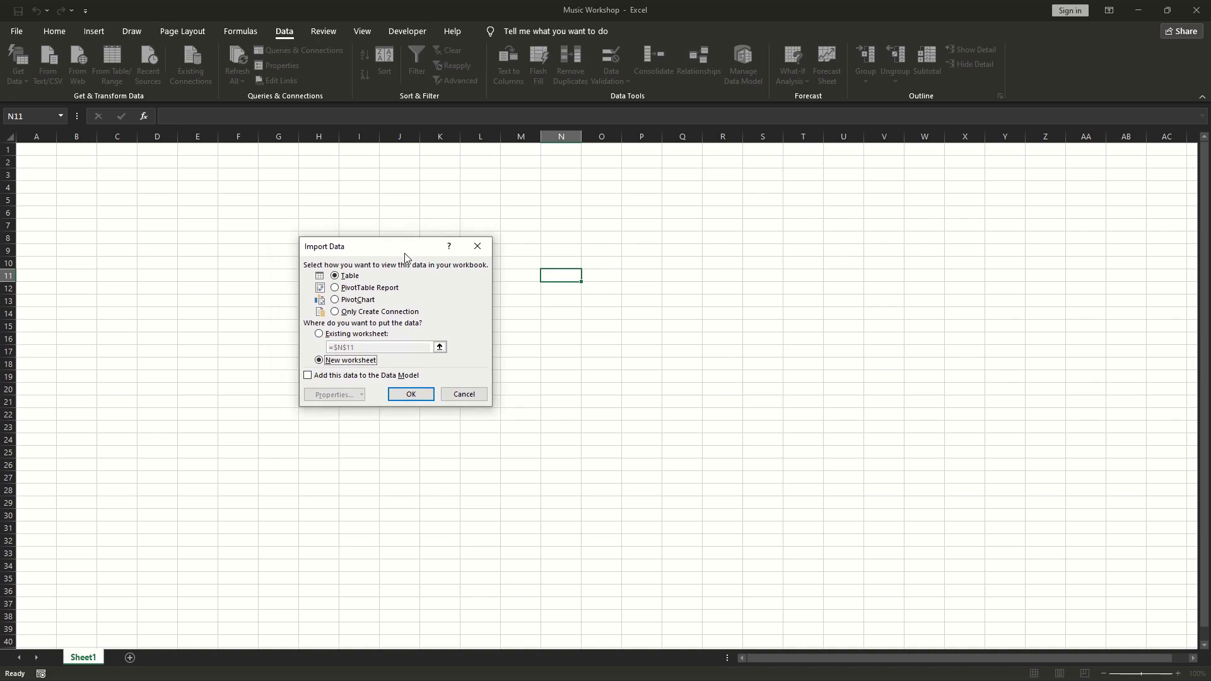
pyautogui.click(411, 395)
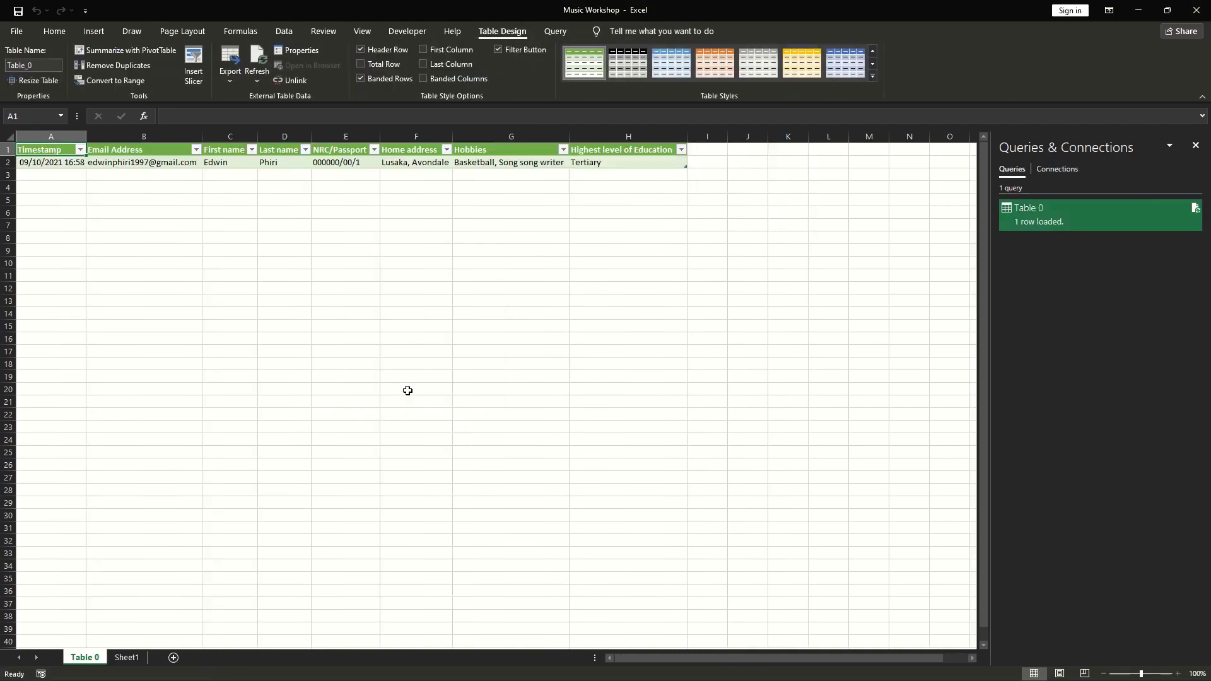
# Delete the empty Sheet1 worksheet.
pyautogui.click(128, 658)
pyautogui.rightClick(130, 660)
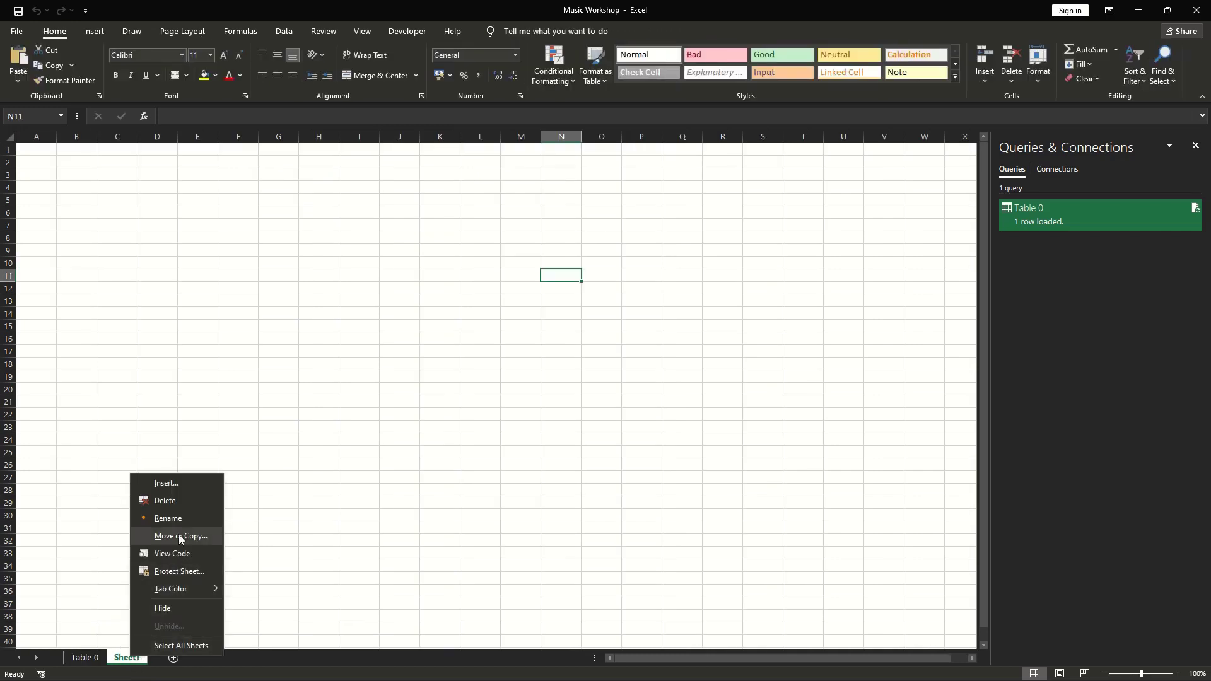
pyautogui.click(189, 500)
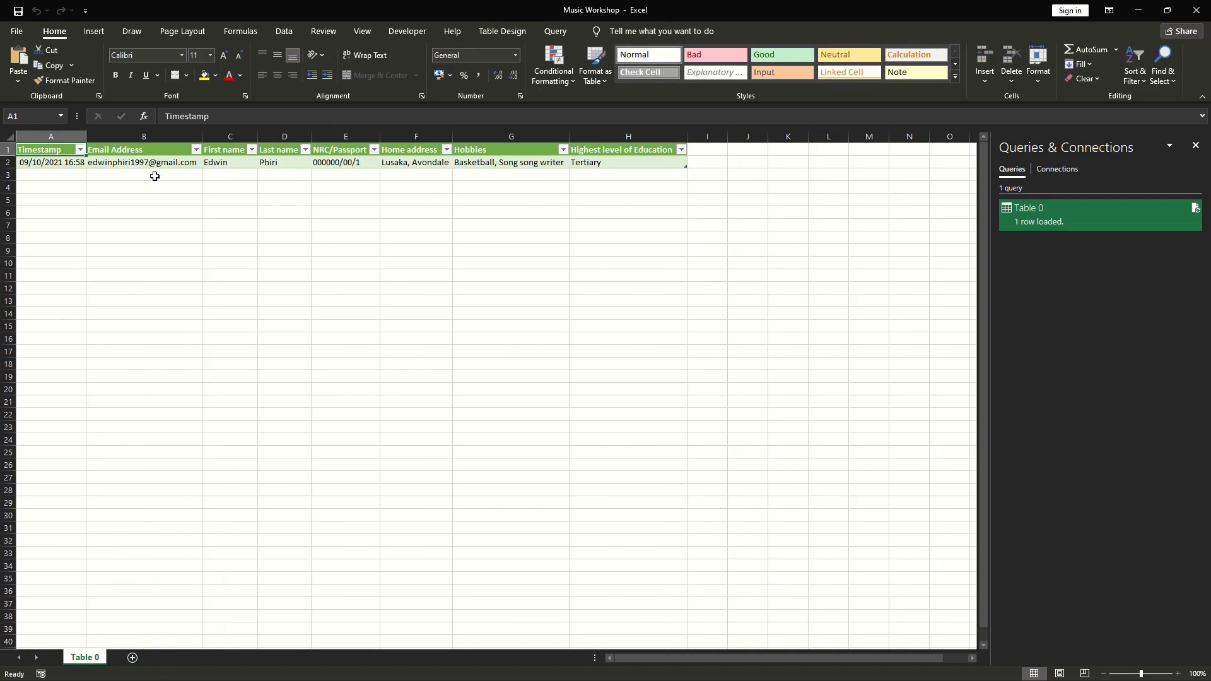
# Select cell A3 and run Refresh All on the Data tab to update the linked responses.
pyautogui.click(399, 176)
pyautogui.click(367, 178)
pyautogui.click(263, 174)
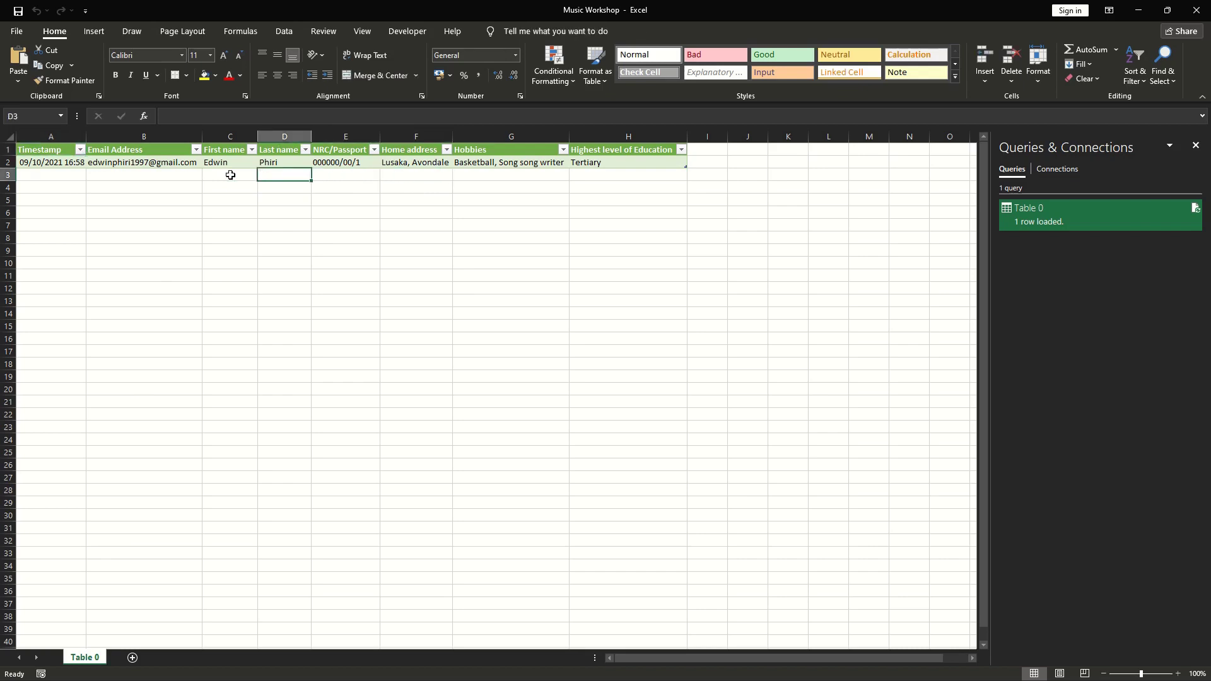
pyautogui.click(127, 176)
pyautogui.click(72, 176)
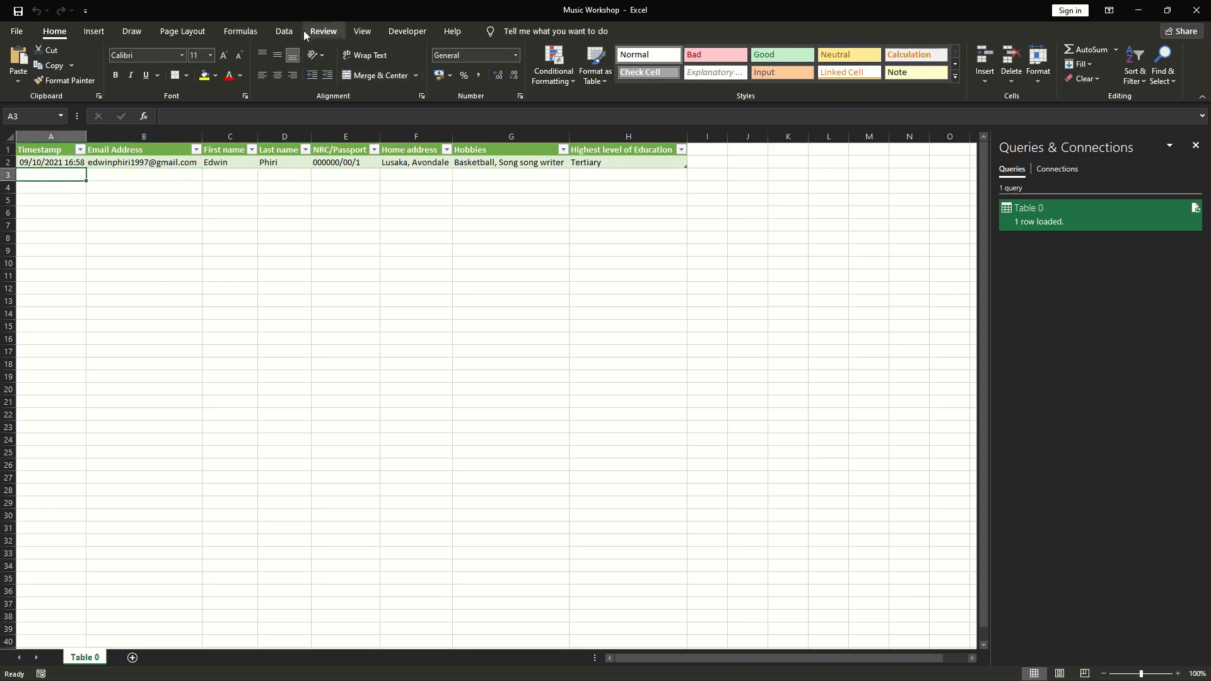
pyautogui.click(287, 32)
pyautogui.click(228, 63)
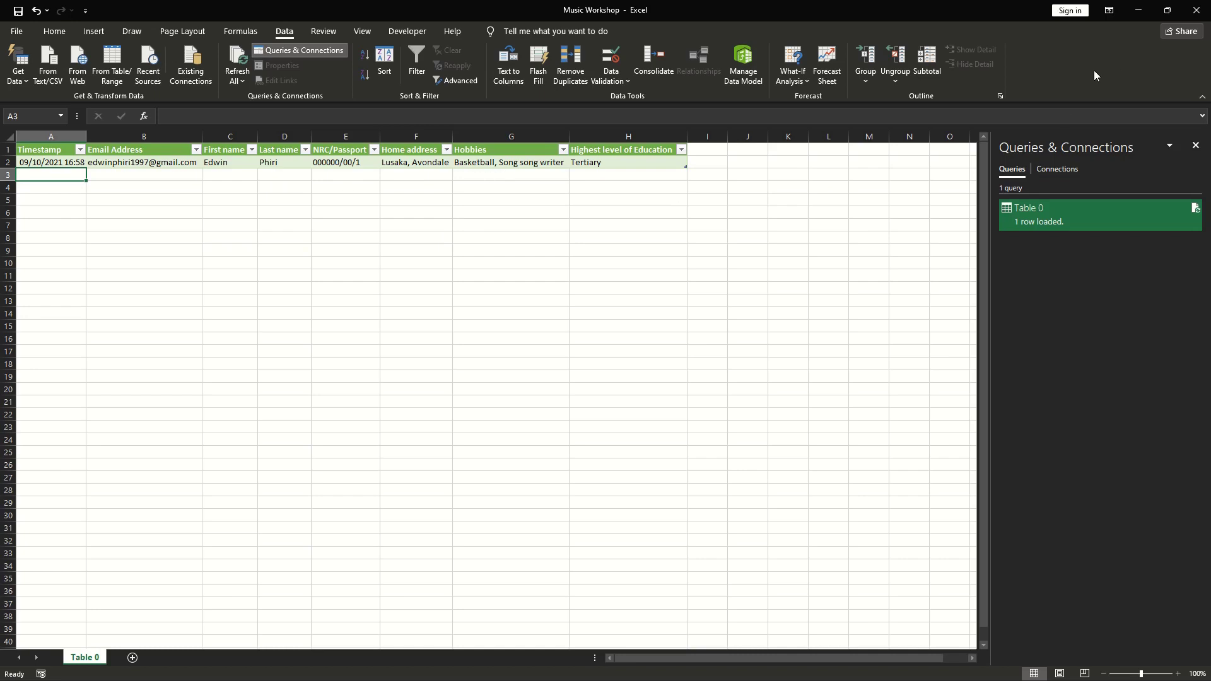
# Save and close the Music Workshop workbook, then refresh the Windows desktop.
pyautogui.click(1199, 14)
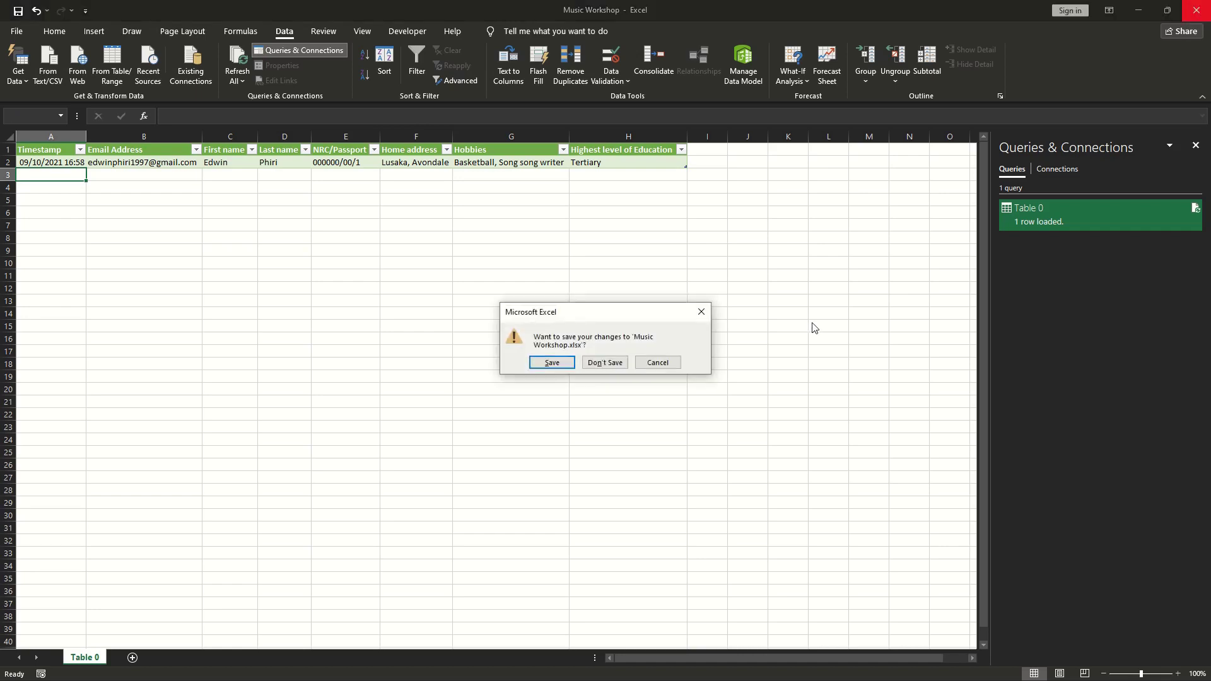
pyautogui.click(558, 362)
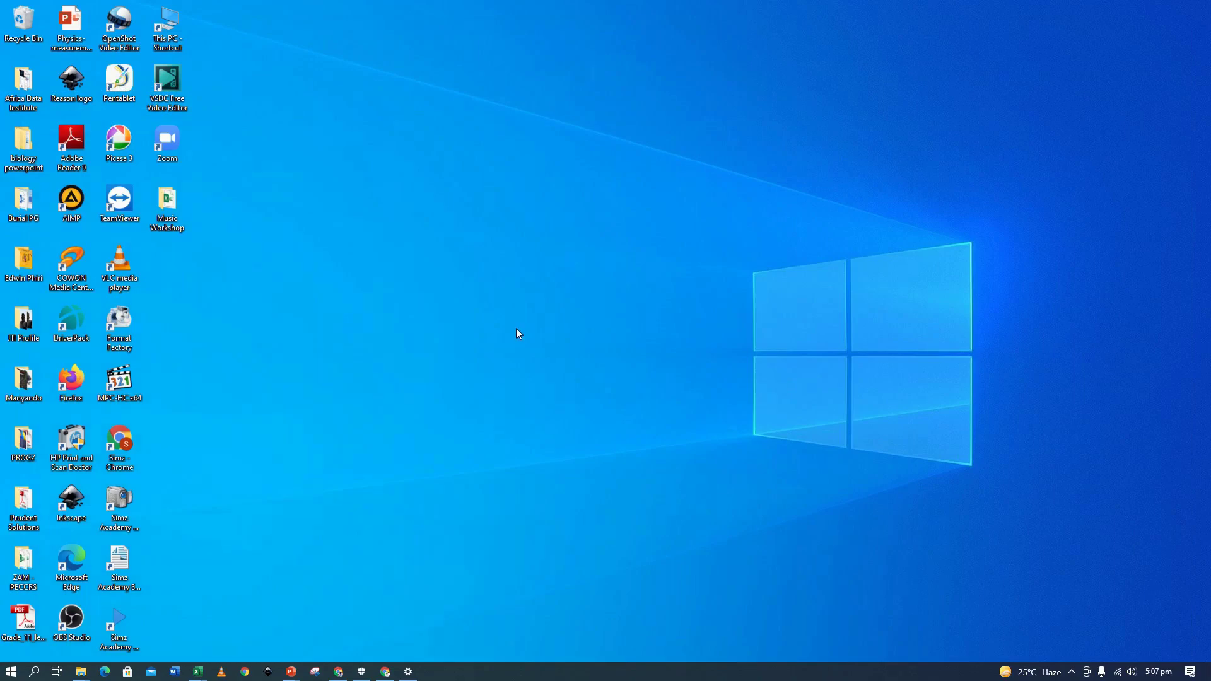
pyautogui.rightClick(510, 314)
pyautogui.click(498, 352)
# Bring Chrome back, close the Publish to the web dialog and return to the Responses sheet.
pyautogui.click(339, 671)
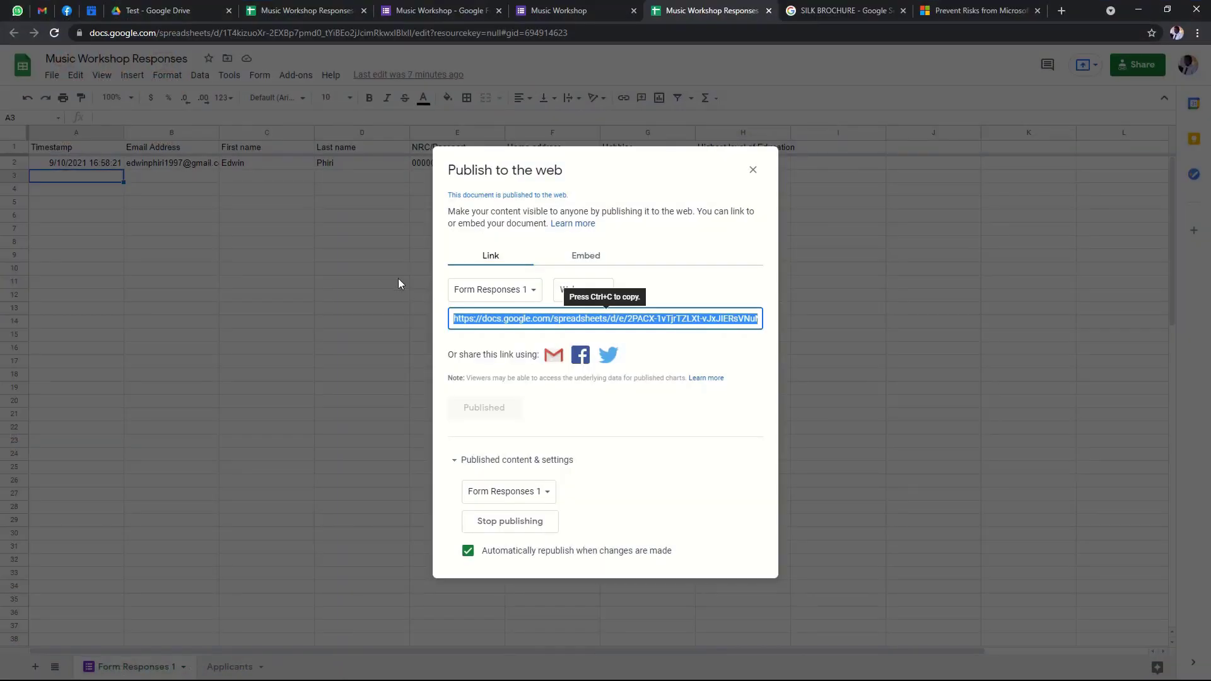
pyautogui.click(752, 170)
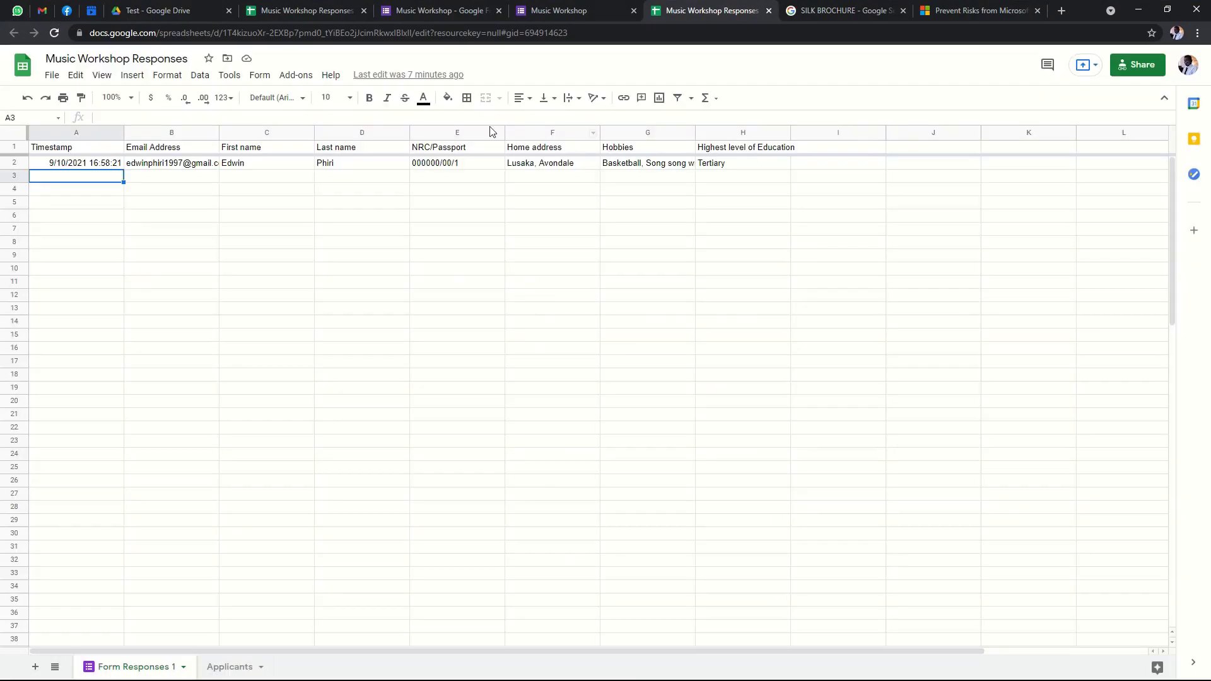
pyautogui.click(562, 12)
pyautogui.click(447, 14)
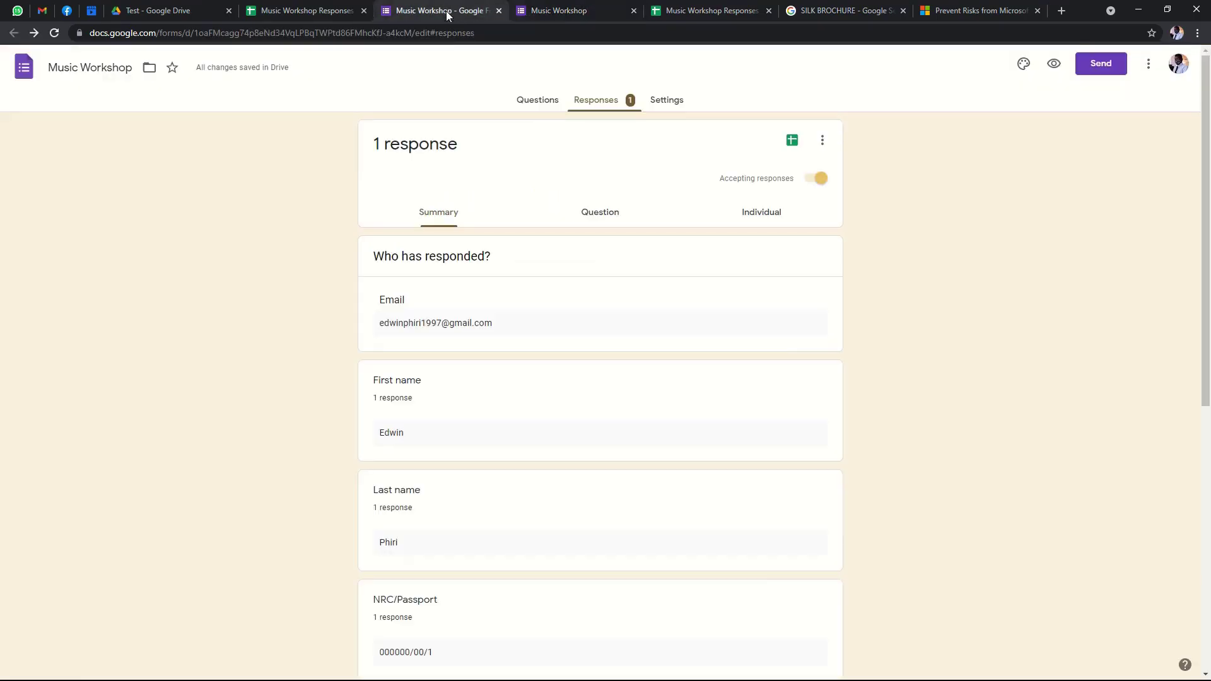
pyautogui.click(594, 7)
pyautogui.click(682, 12)
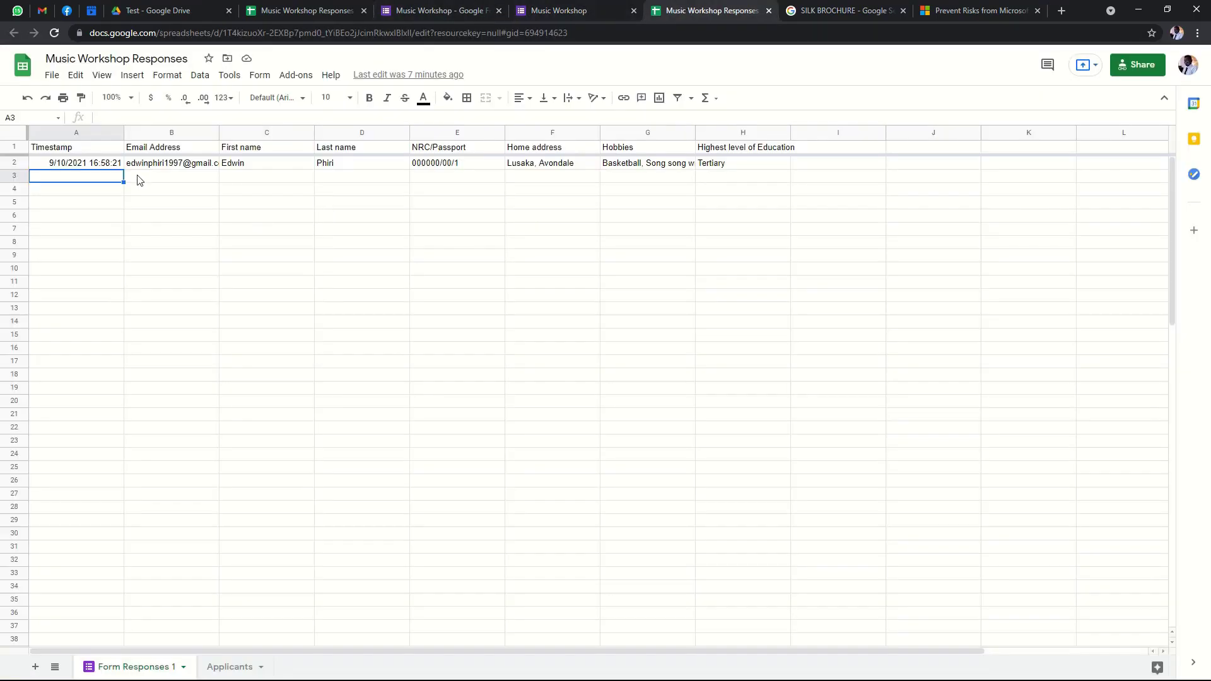
# Check cells A3, B3 and C3 of the Music Workshop Responses sheet.
pyautogui.click(153, 179)
pyautogui.click(105, 181)
pyautogui.click(224, 176)
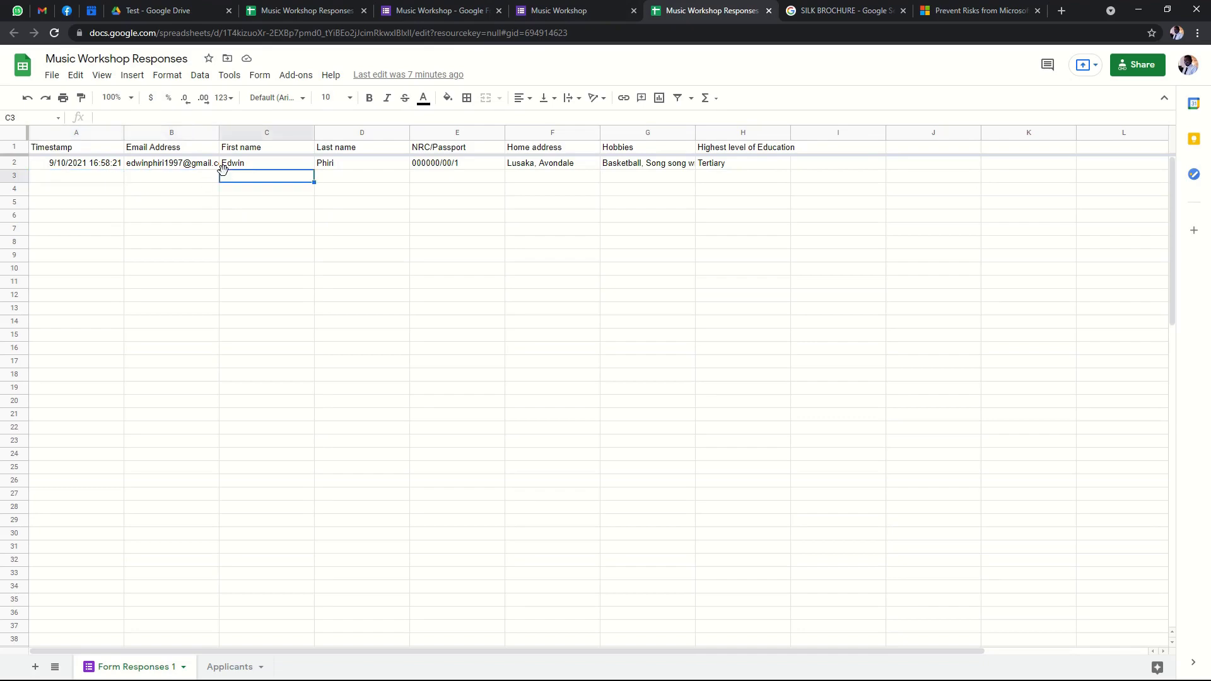
pyautogui.click(103, 182)
# Close the Music Workshop confirmation tab and open the form's Questions editor.
pyautogui.click(579, 13)
pyautogui.click(444, 13)
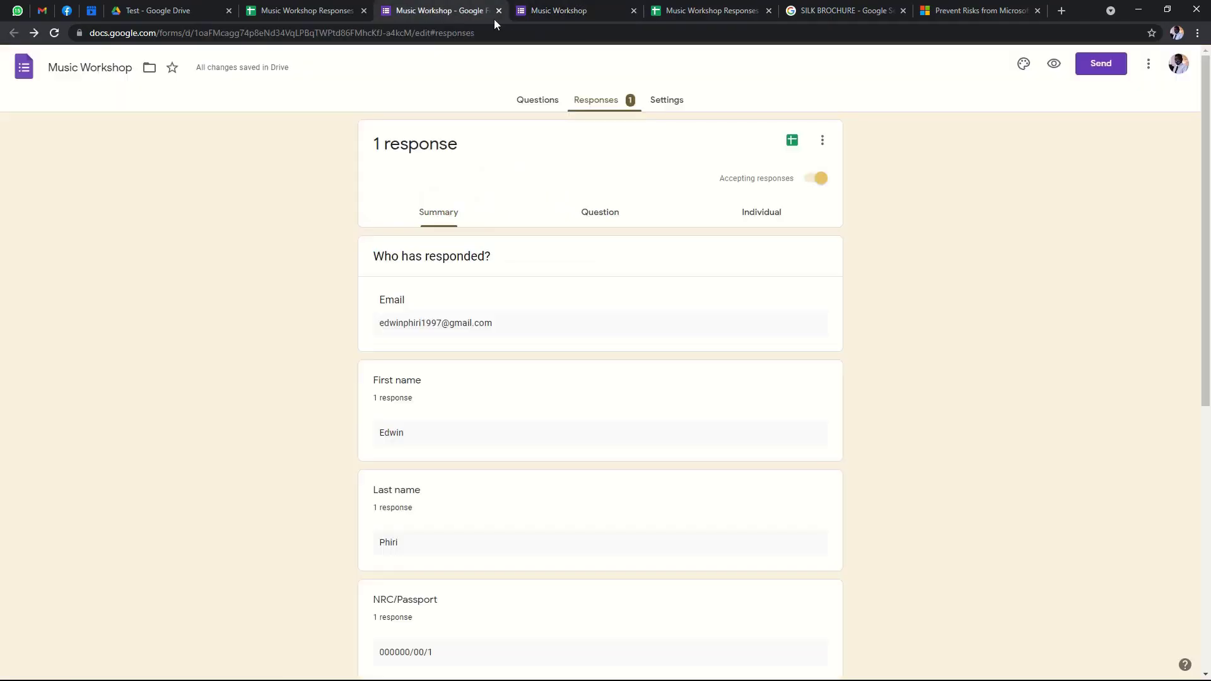
pyautogui.click(573, 10)
pyautogui.click(635, 9)
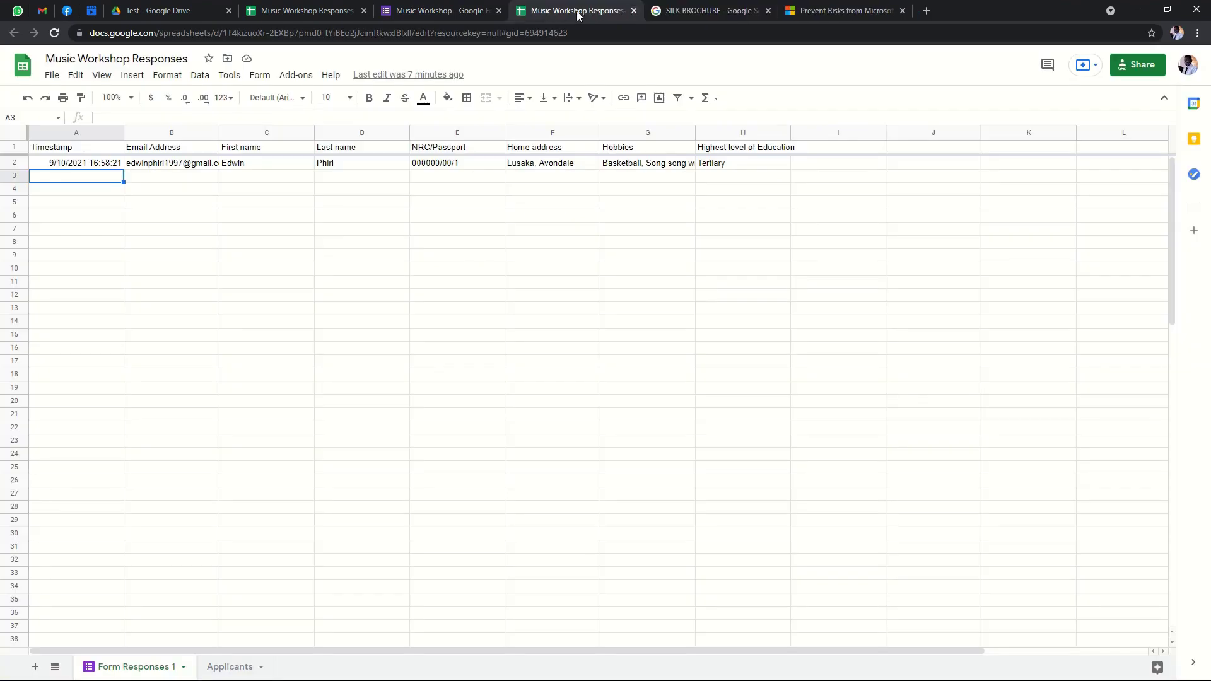
pyautogui.click(449, 11)
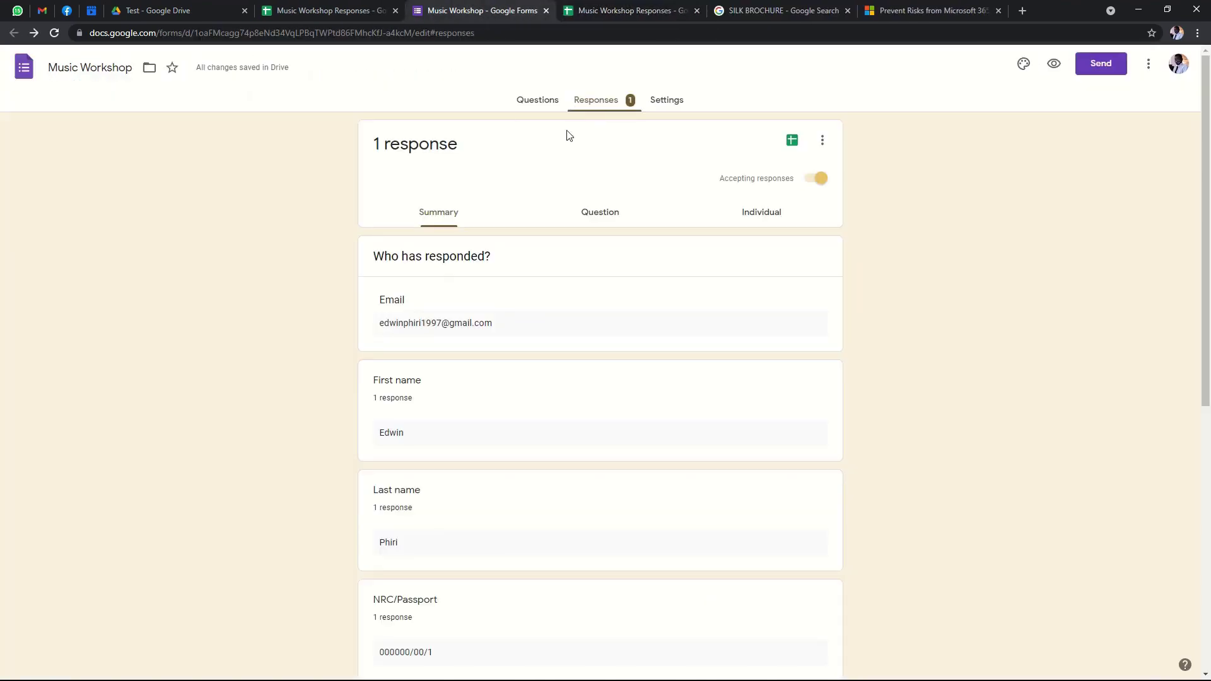
pyautogui.click(535, 104)
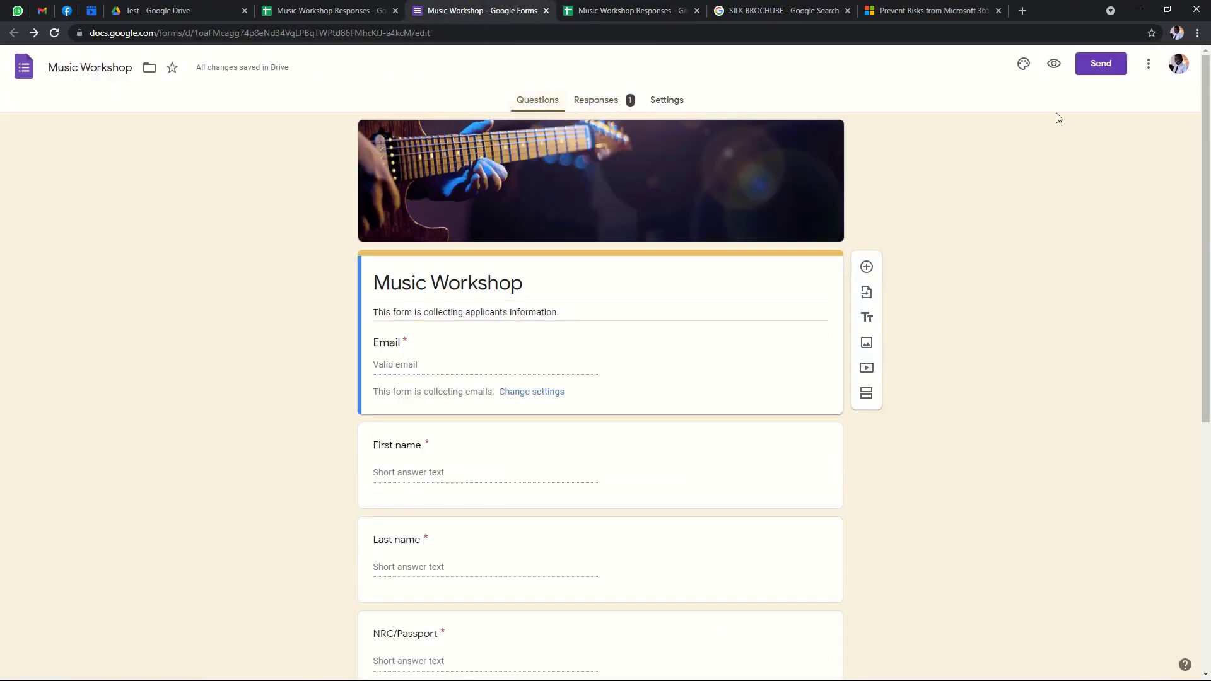
# Copy the form's shortened forms.gle link from the Send dialog's Link tab.
pyautogui.click(1054, 66)
pyautogui.click(1099, 63)
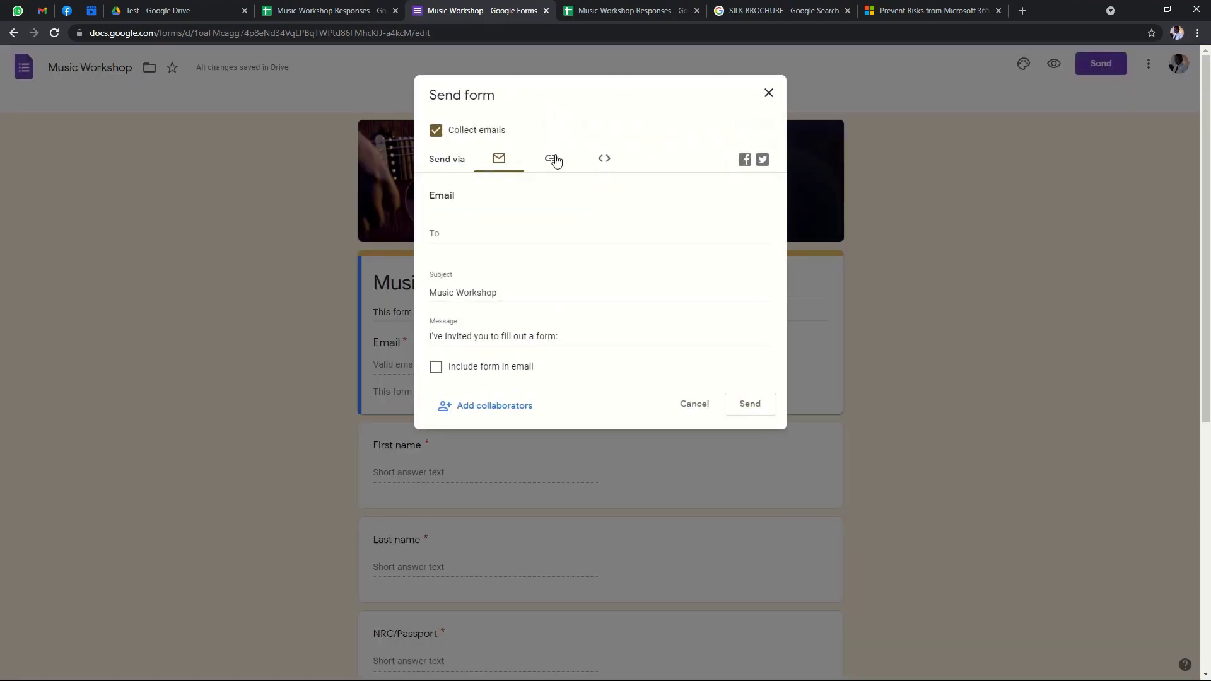
pyautogui.click(604, 161)
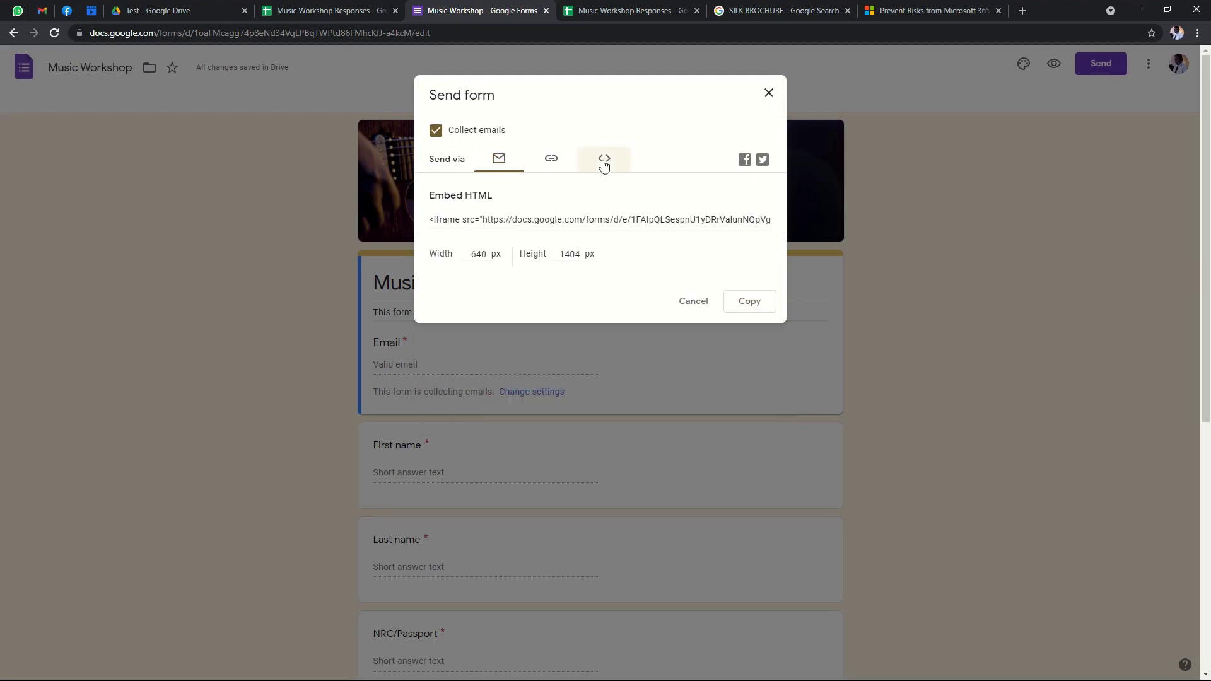
pyautogui.click(551, 162)
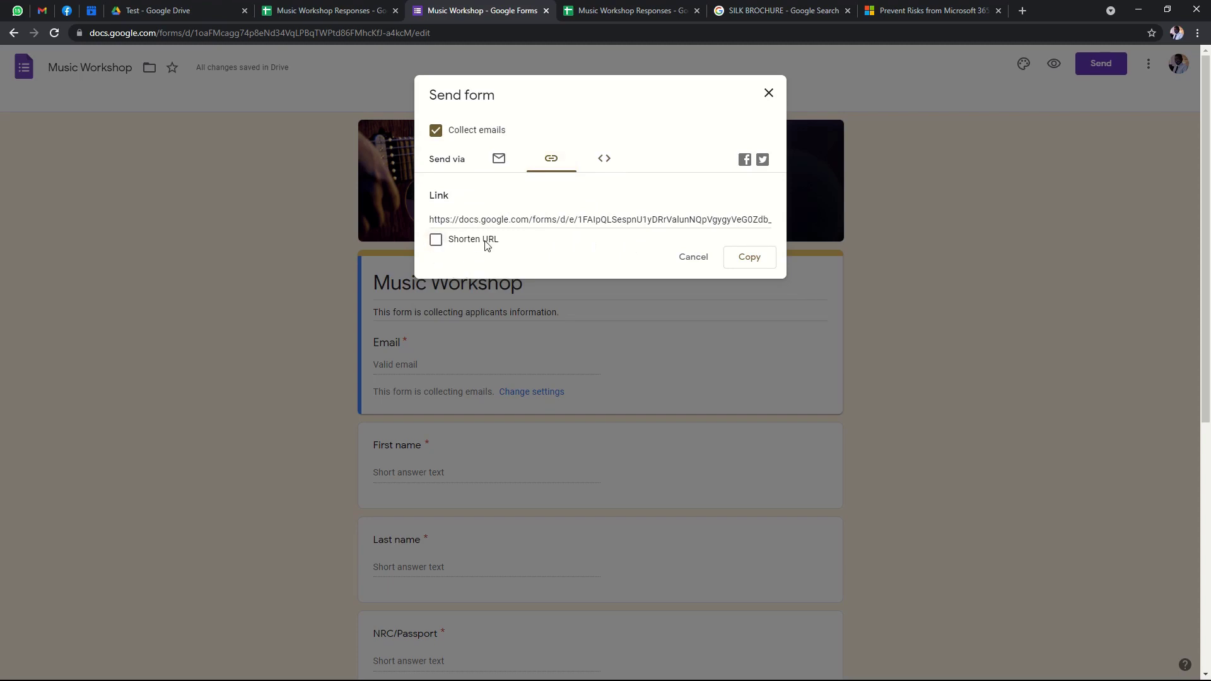
pyautogui.click(436, 240)
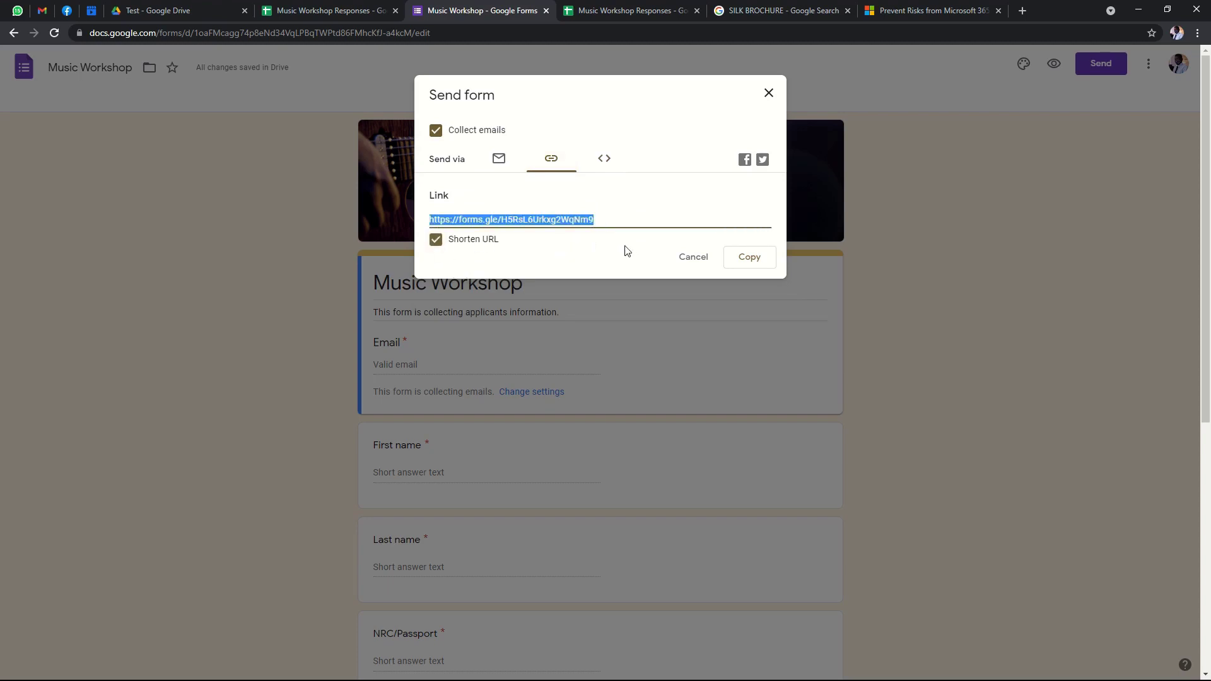
pyautogui.click(746, 257)
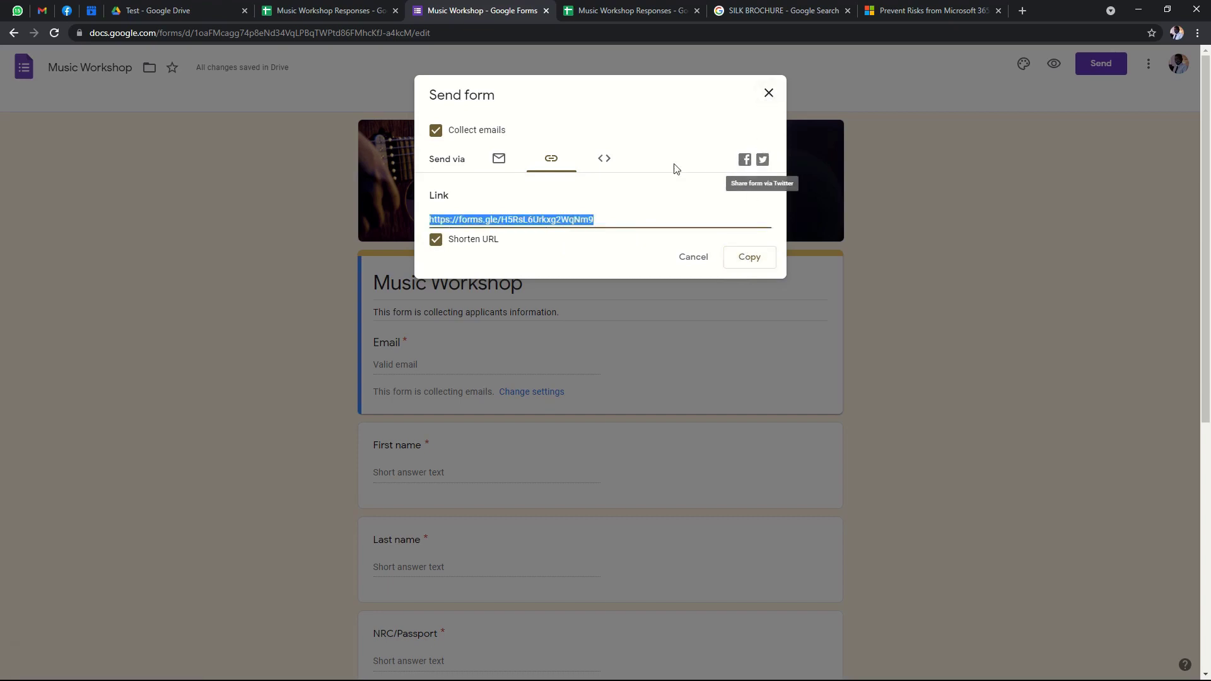
pyautogui.click(764, 258)
pyautogui.click(769, 94)
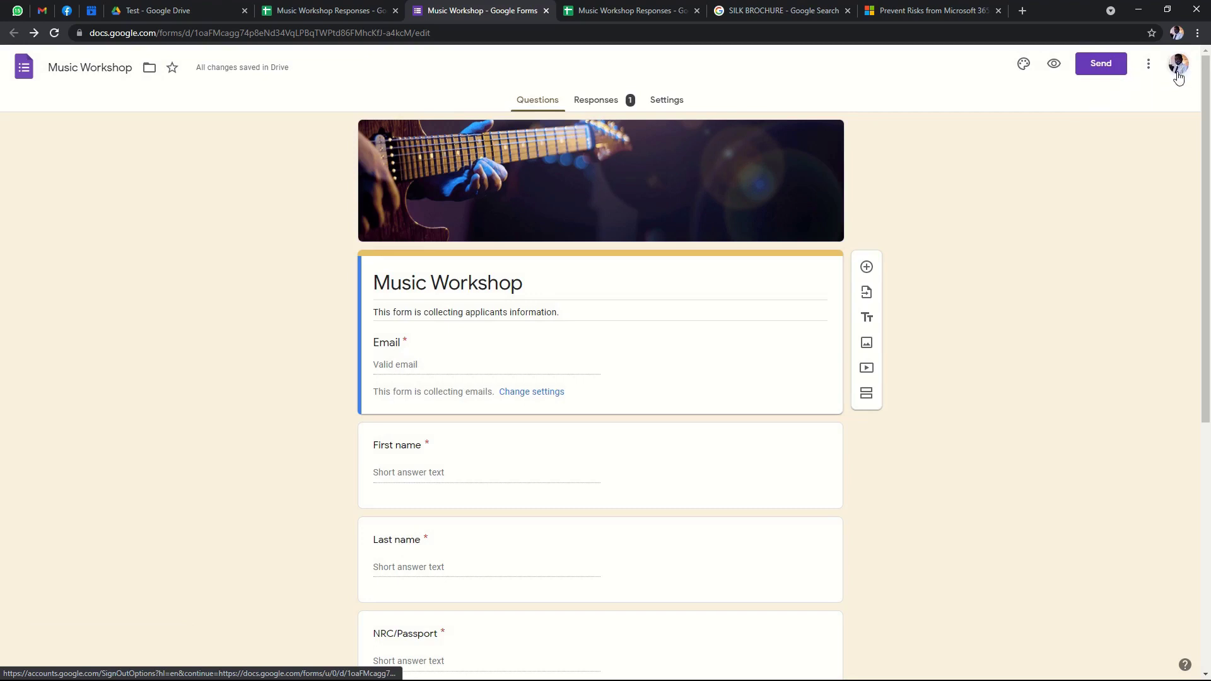
# Switch to another Chrome profile and open the copied form link with Paste and go.
pyautogui.click(1177, 32)
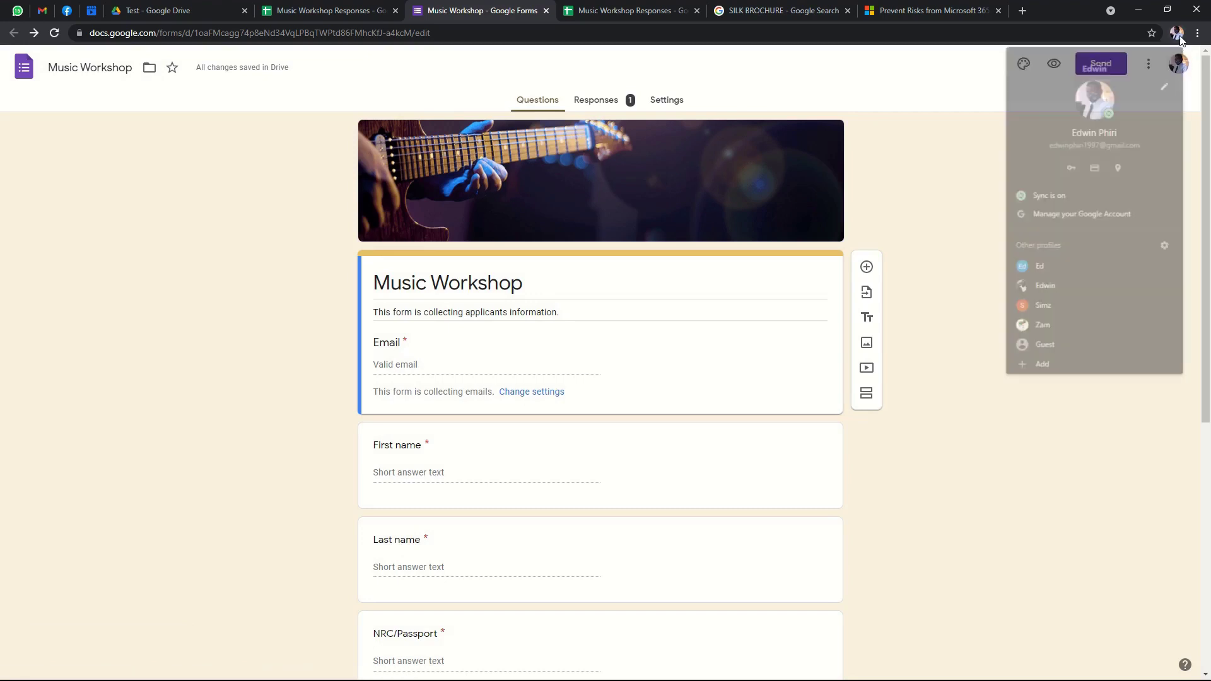
pyautogui.click(1047, 290)
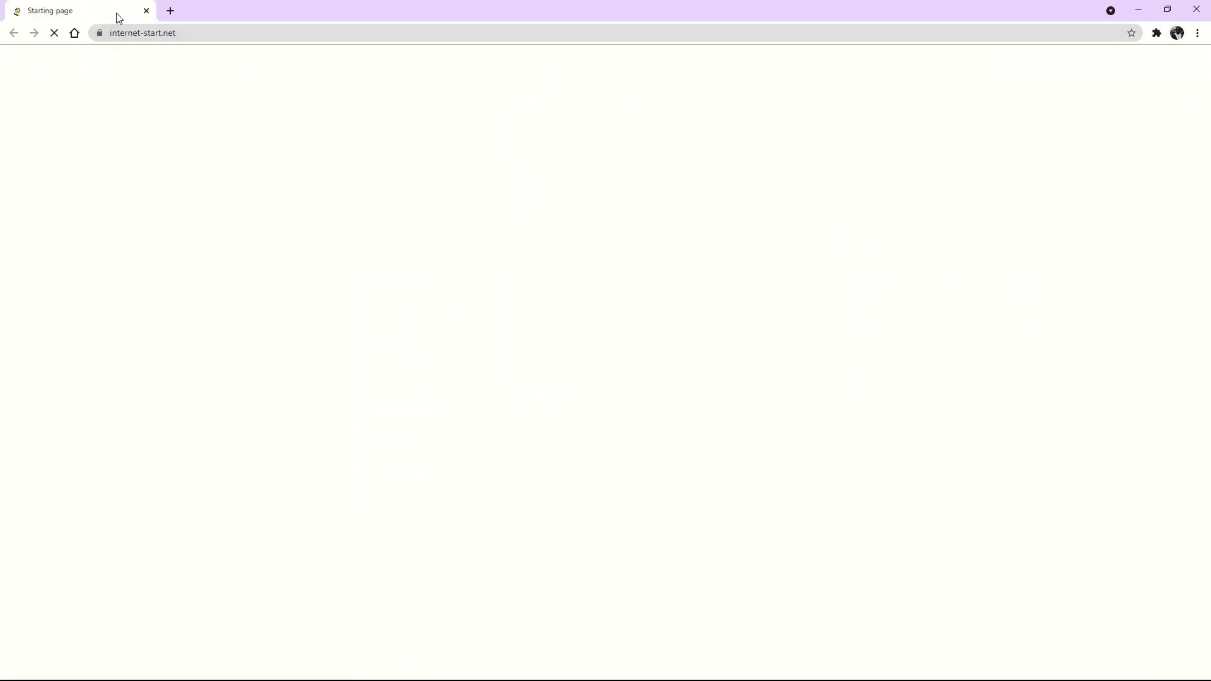
pyautogui.click(171, 11)
pyautogui.rightClick(262, 34)
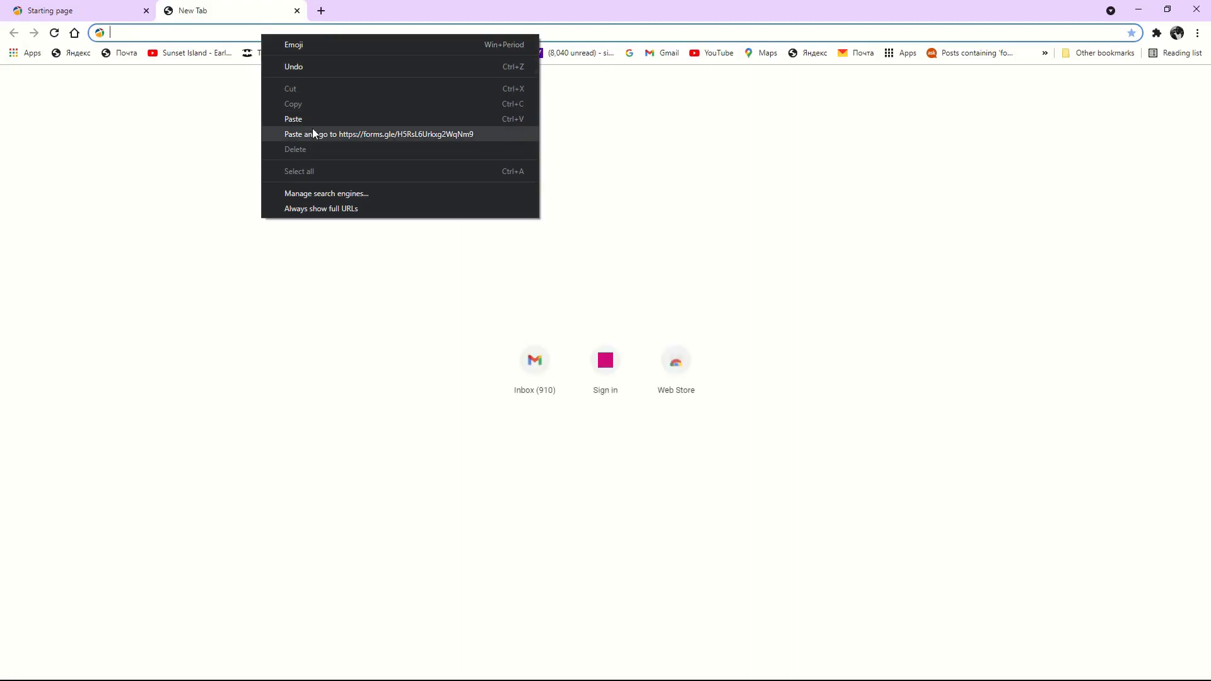
pyautogui.click(414, 135)
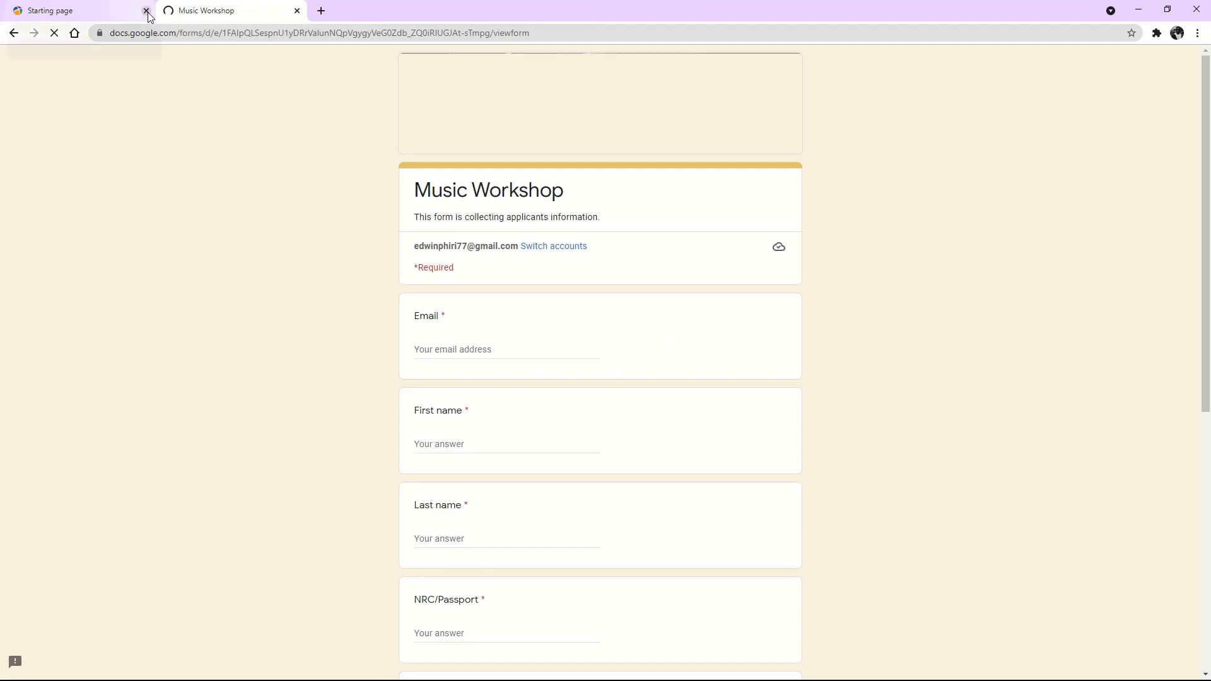
pyautogui.click(147, 11)
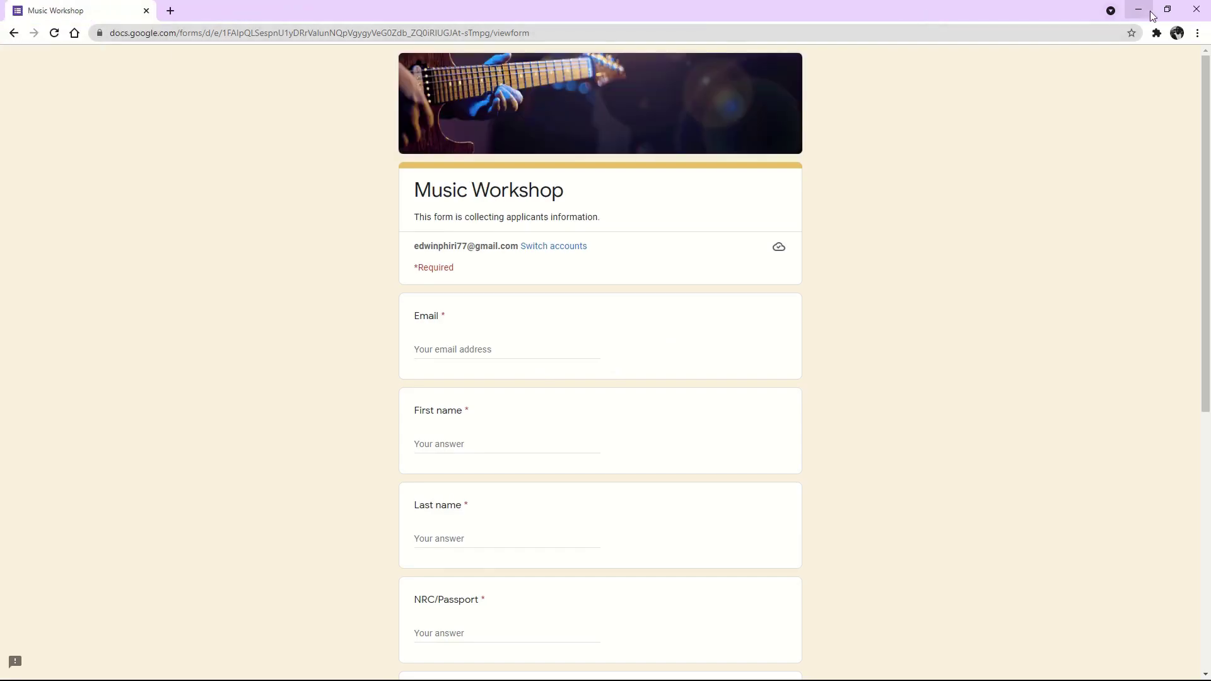
# Bring the window with the blank Music Workshop form to the front.
pyautogui.click(1150, 13)
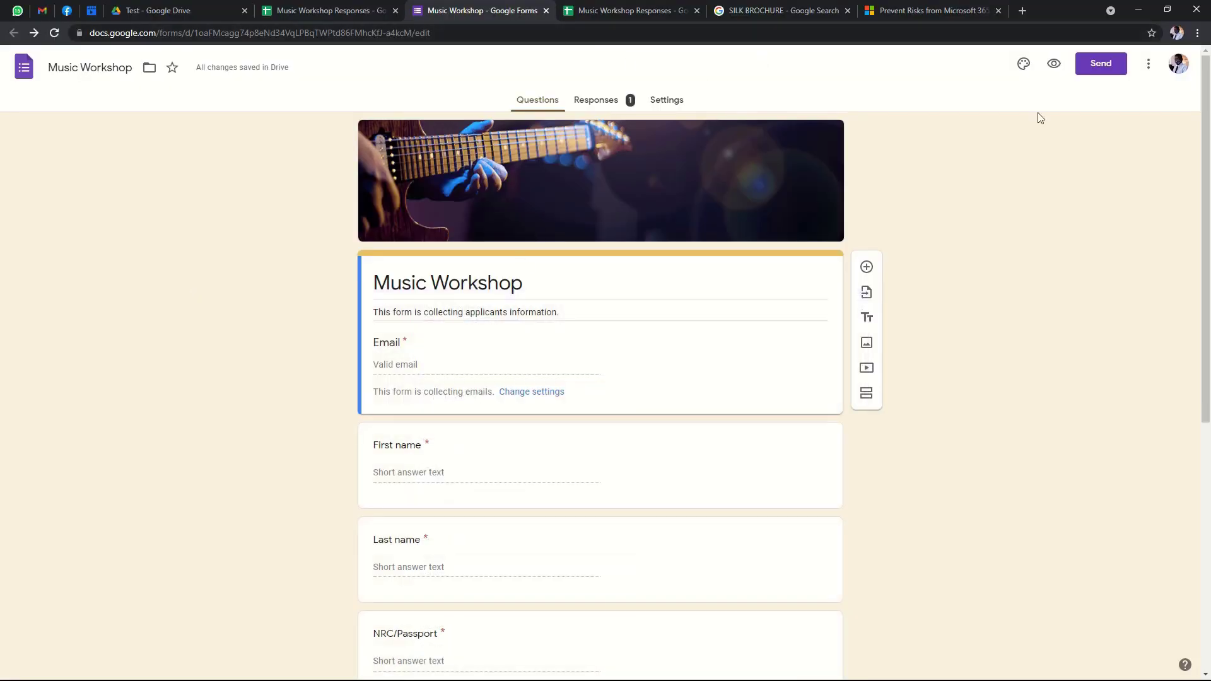
pyautogui.click(1054, 65)
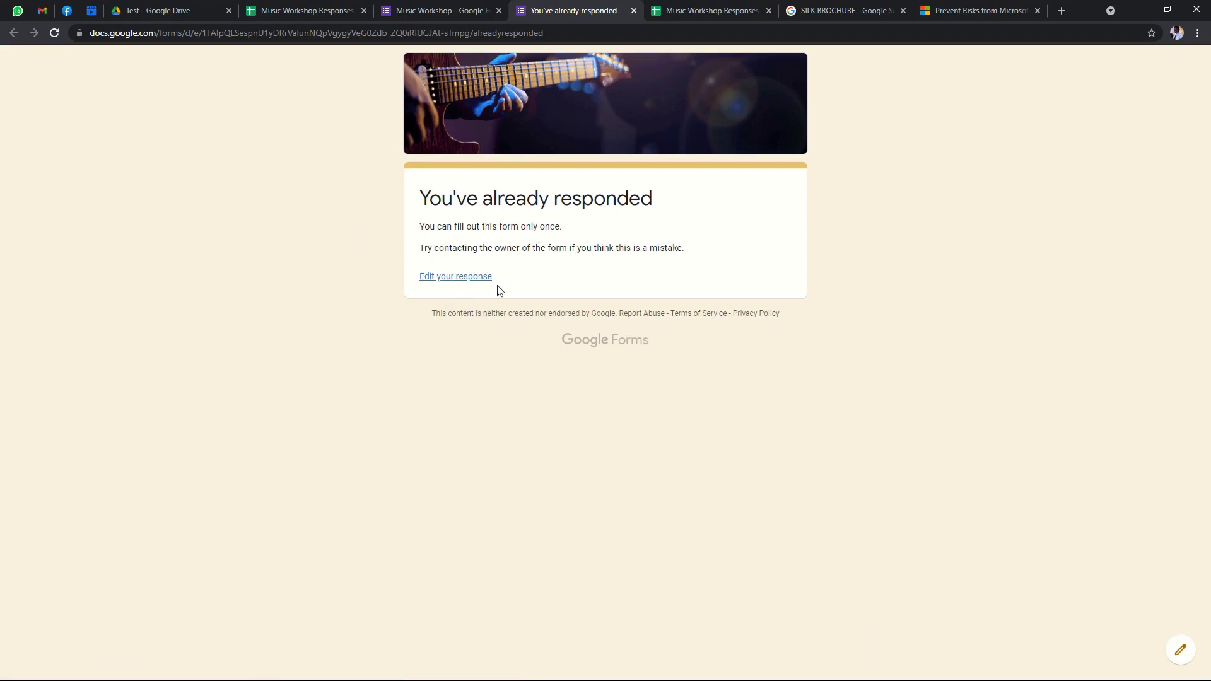
pyautogui.click(1144, 14)
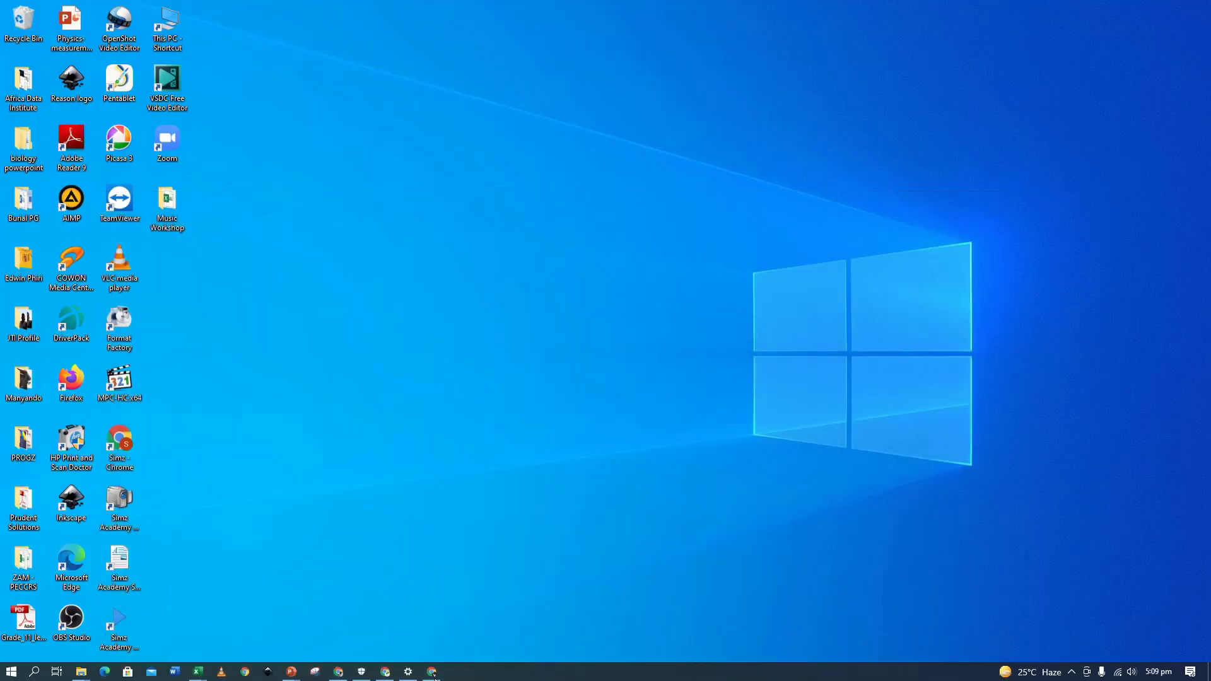
pyautogui.click(433, 673)
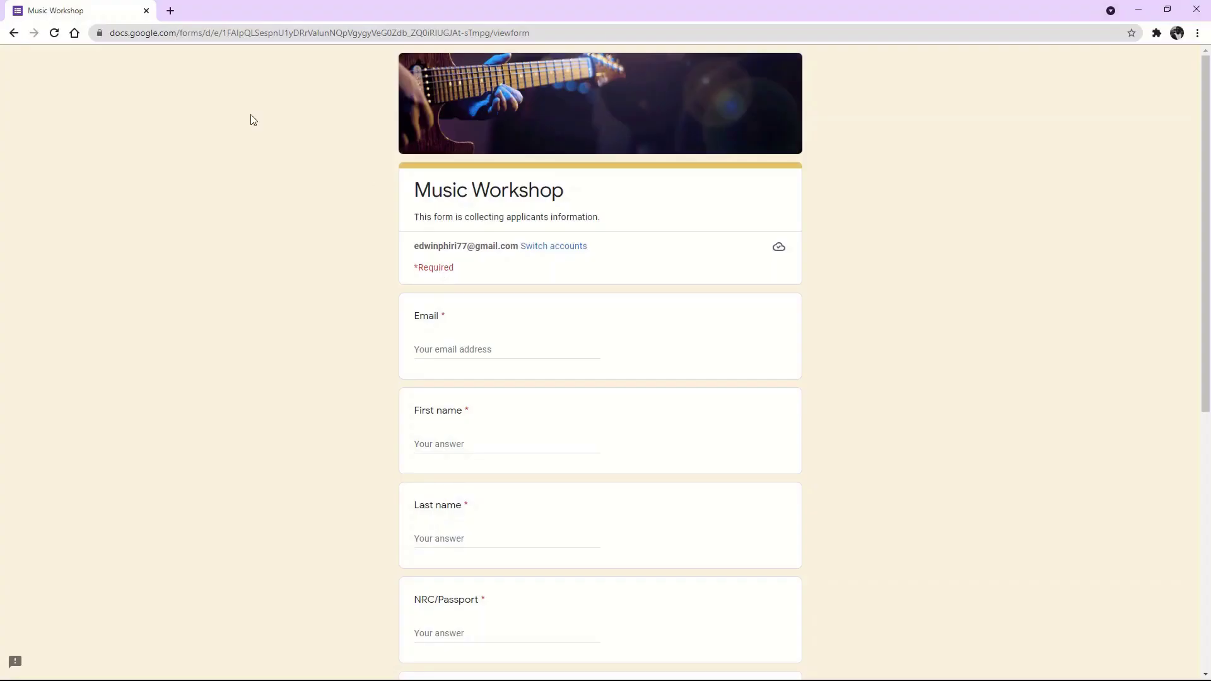
# Autofill the Email answer from saved details and dismiss the repeated suggestion pop-ups.
pyautogui.scroll(-2, 537, 271)
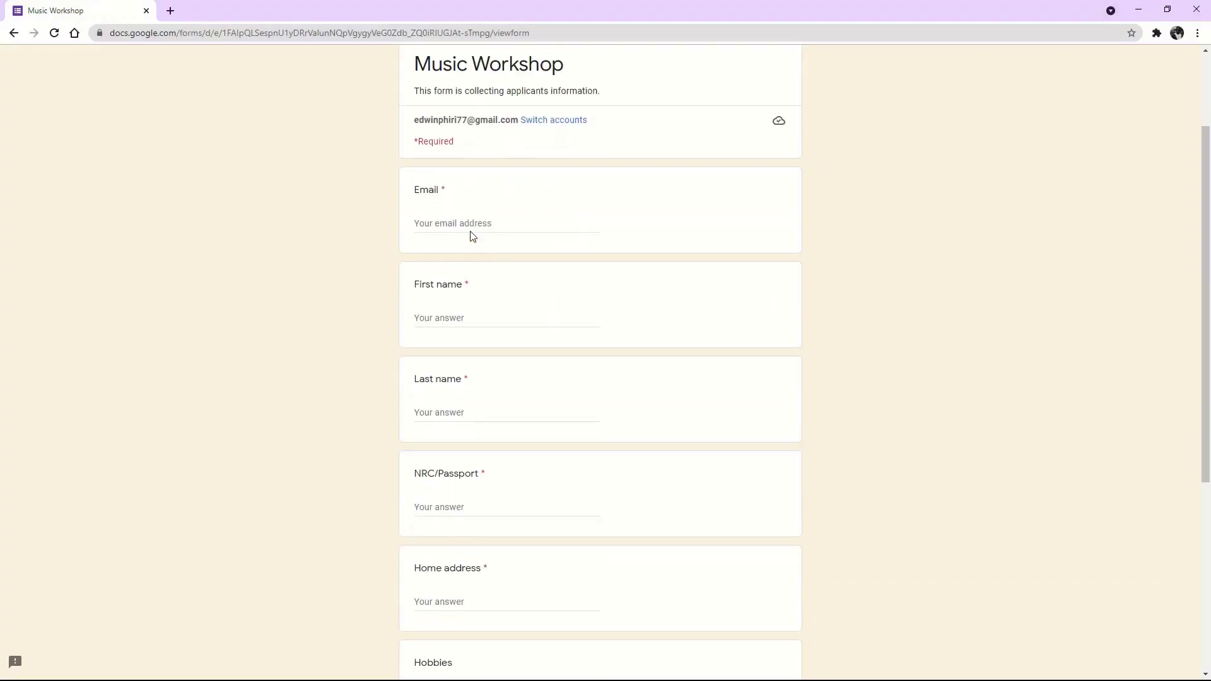
pyautogui.click(477, 231)
pyautogui.click(472, 246)
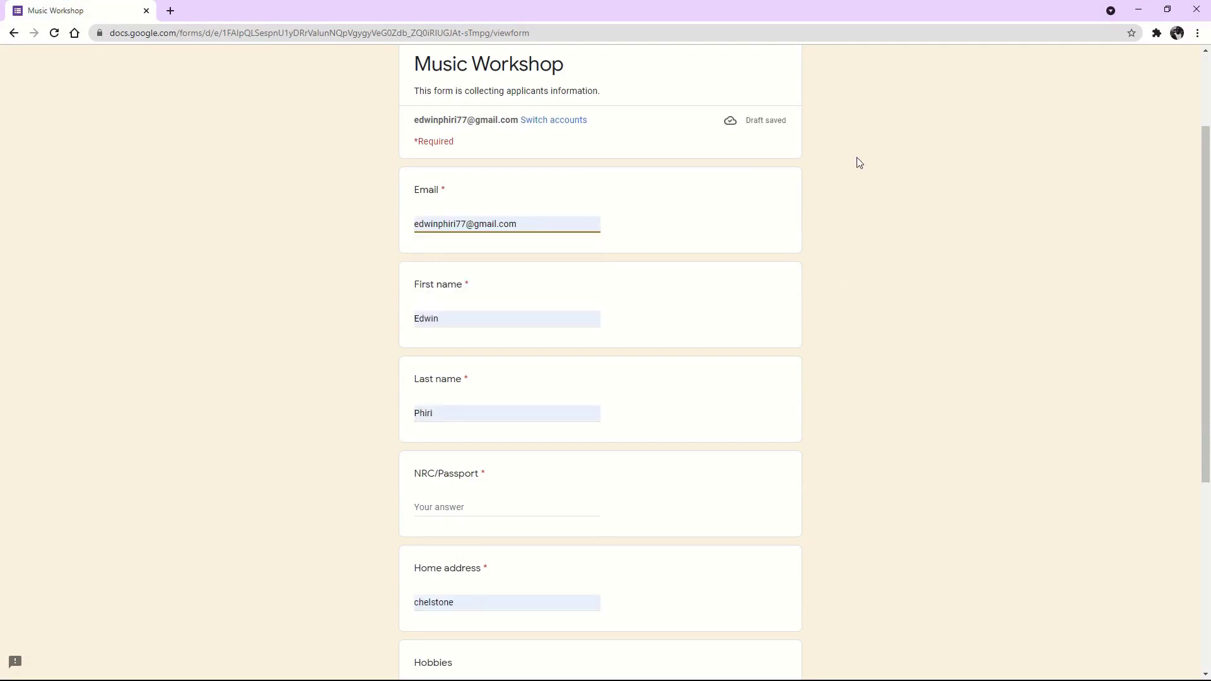
pyautogui.scroll(-1, 858, 163)
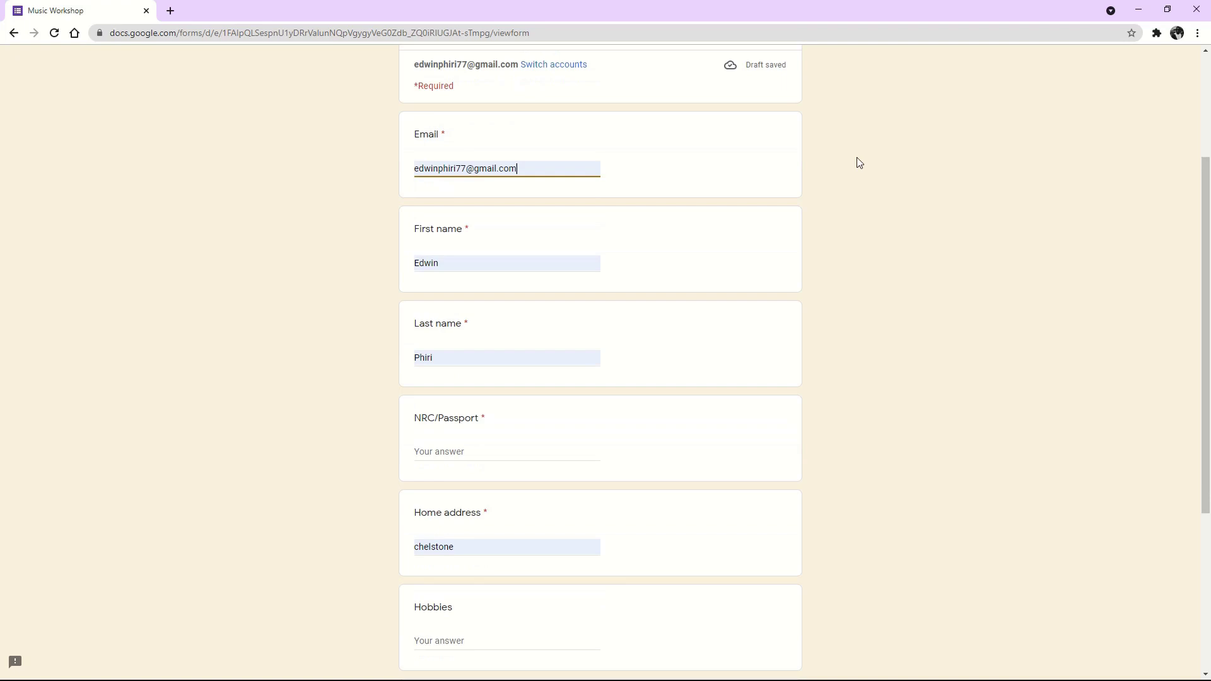
pyautogui.click(546, 160)
pyautogui.click(918, 213)
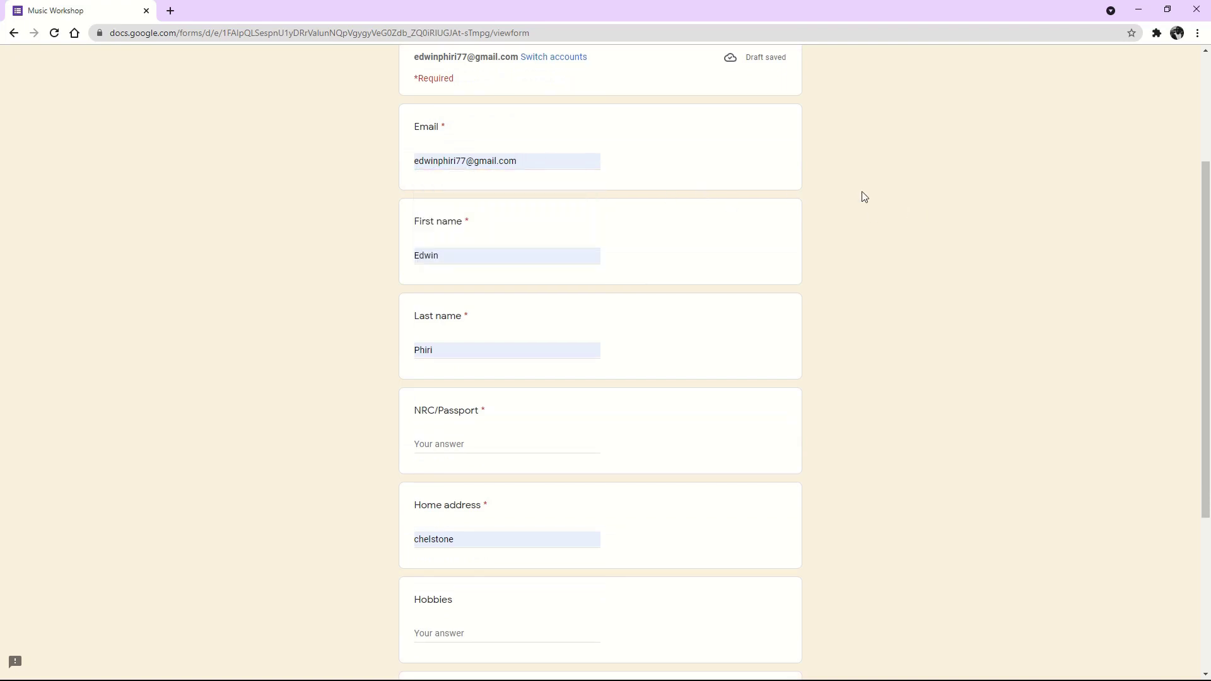
pyautogui.click(564, 161)
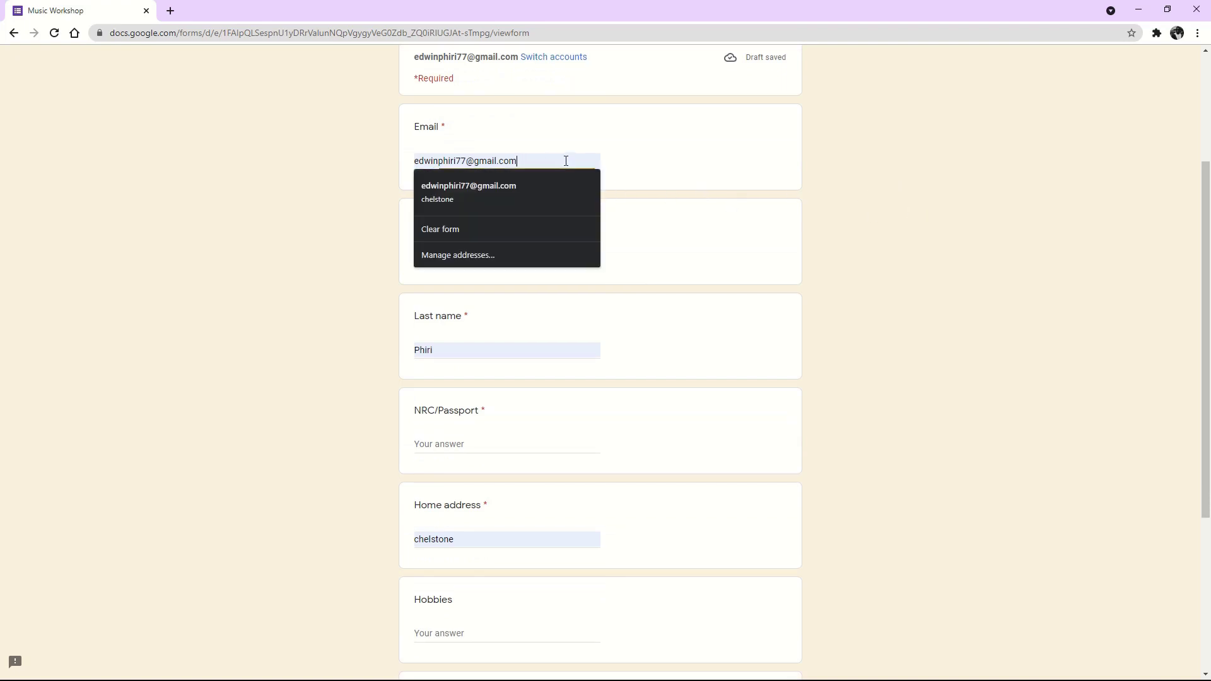
pyautogui.click(997, 222)
pyautogui.click(554, 163)
pyautogui.click(935, 222)
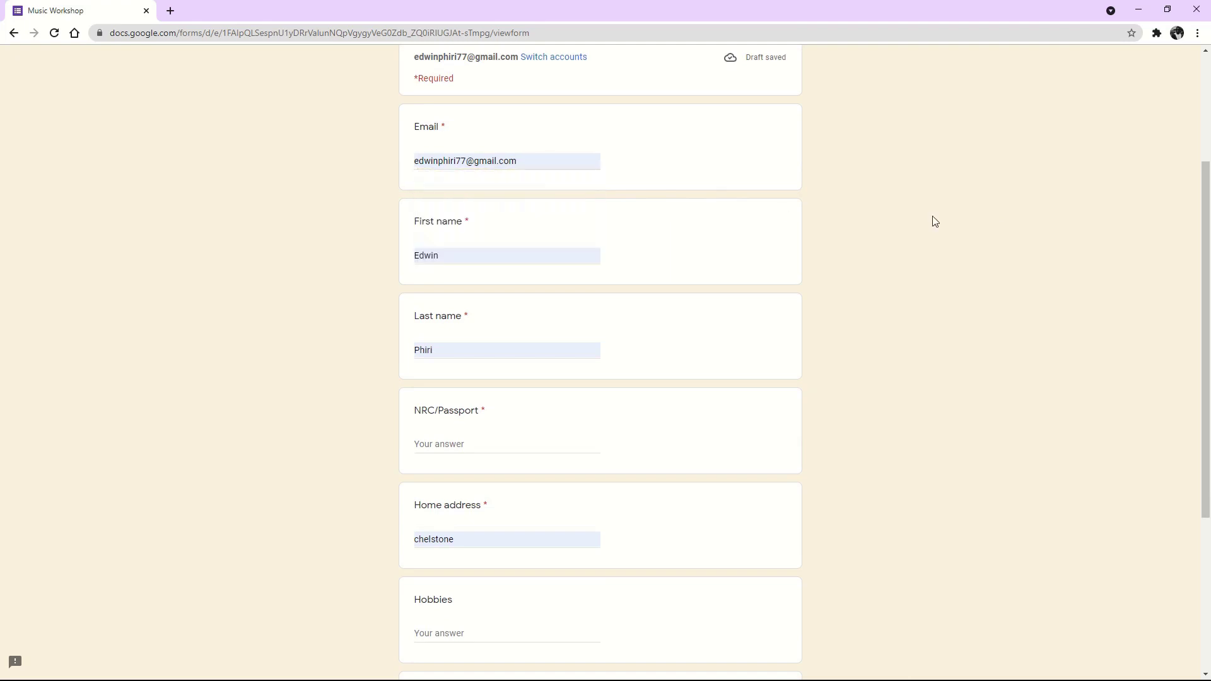
pyautogui.click(569, 157)
pyautogui.click(802, 193)
pyautogui.scroll(-2, 479, 308)
pyautogui.scroll(-1, 479, 307)
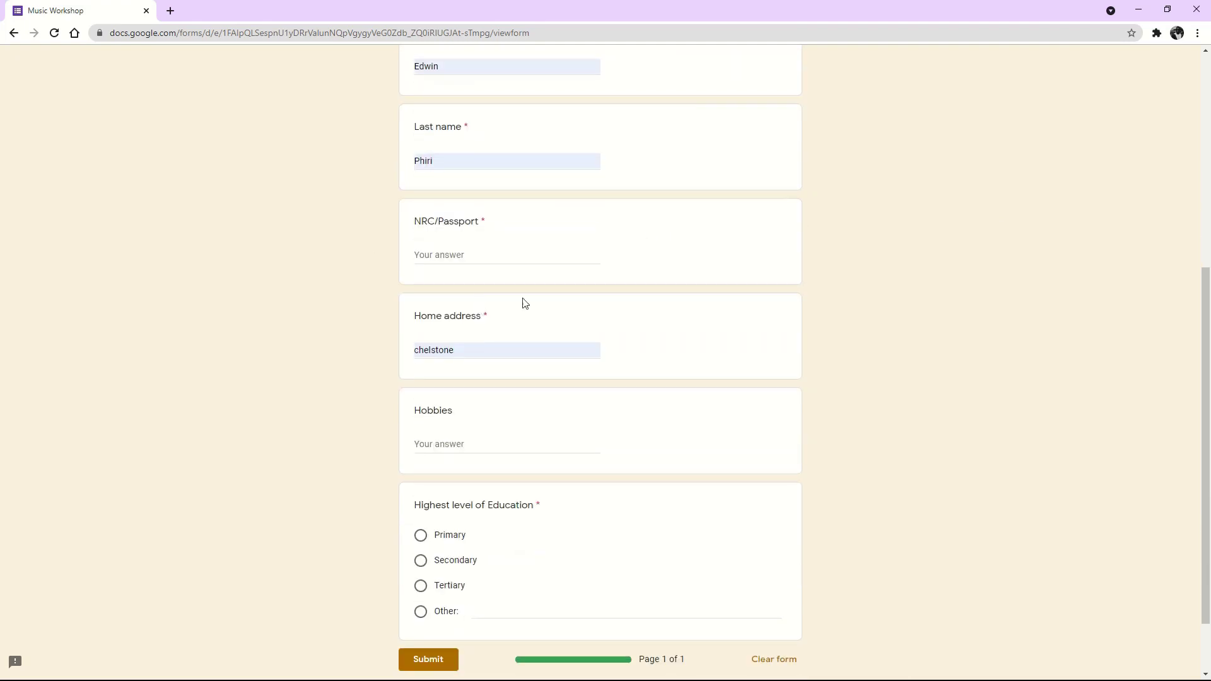
pyautogui.scroll(-1, 470, 403)
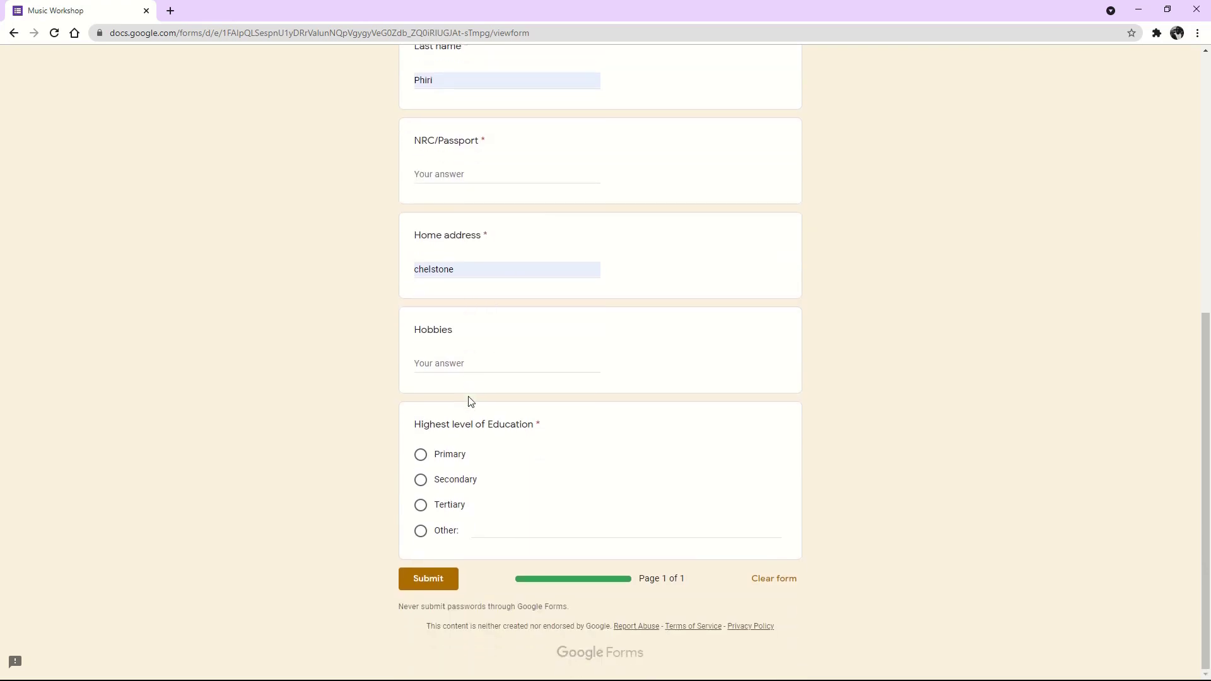
# Choose Tertiary education and enter hobbies 'Badminton., Chess, Photography', replacing the misspelled entry.
pyautogui.click(458, 361)
pyautogui.click(421, 512)
pyautogui.scroll(1, 490, 324)
pyautogui.click(463, 426)
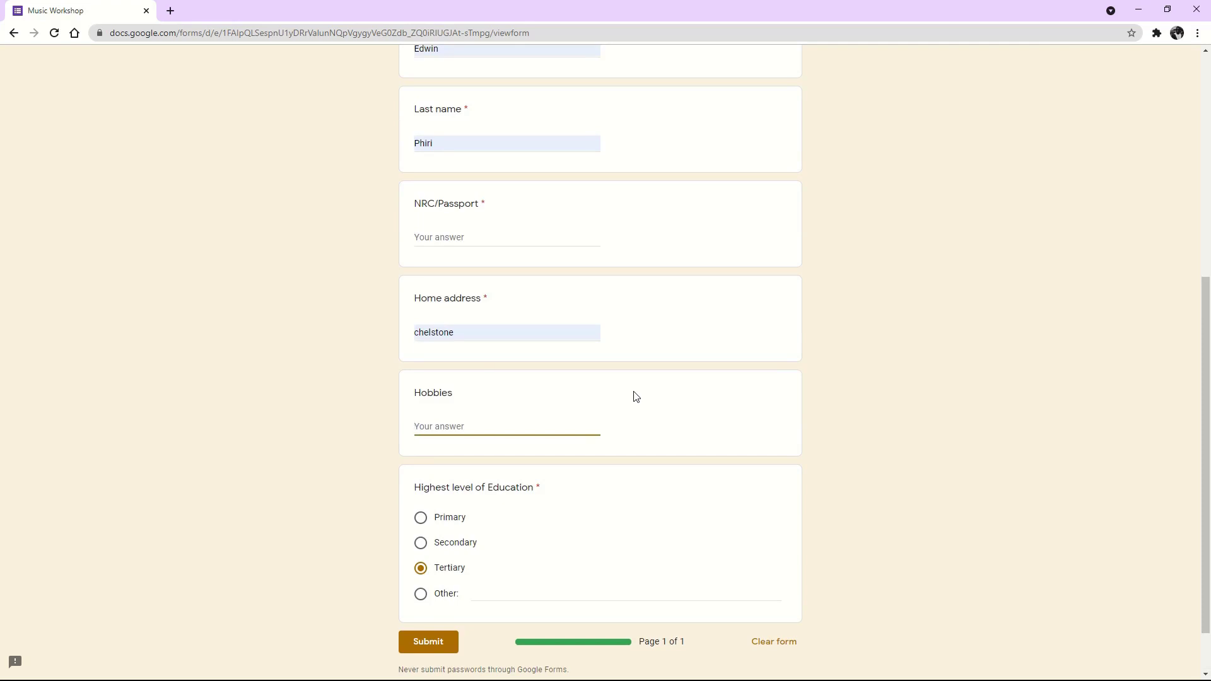
pyautogui.write('BAdminton')
pyautogui.moveTo(460, 427); pyautogui.dragTo(369, 428)
pyautogui.press('BackSpace')
pyautogui.write('Ba')
pyautogui.write('dminto')
pyautogui.write('n.')
pyautogui.write(', ')
pyautogui.write('Chess')
pyautogui.write(', ')
pyautogui.write('Ph')
pyautogui.write('otography')
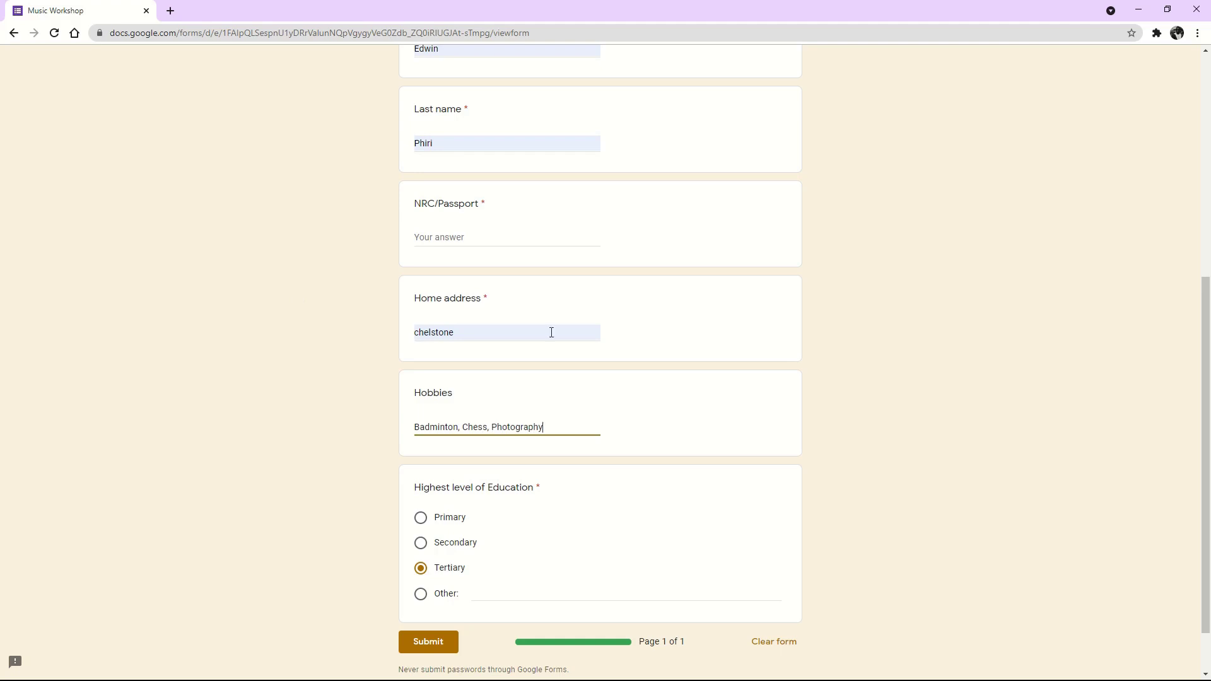
# Enter the NRC/Passport number and submit the application.
pyautogui.scroll(3, 587, 439)
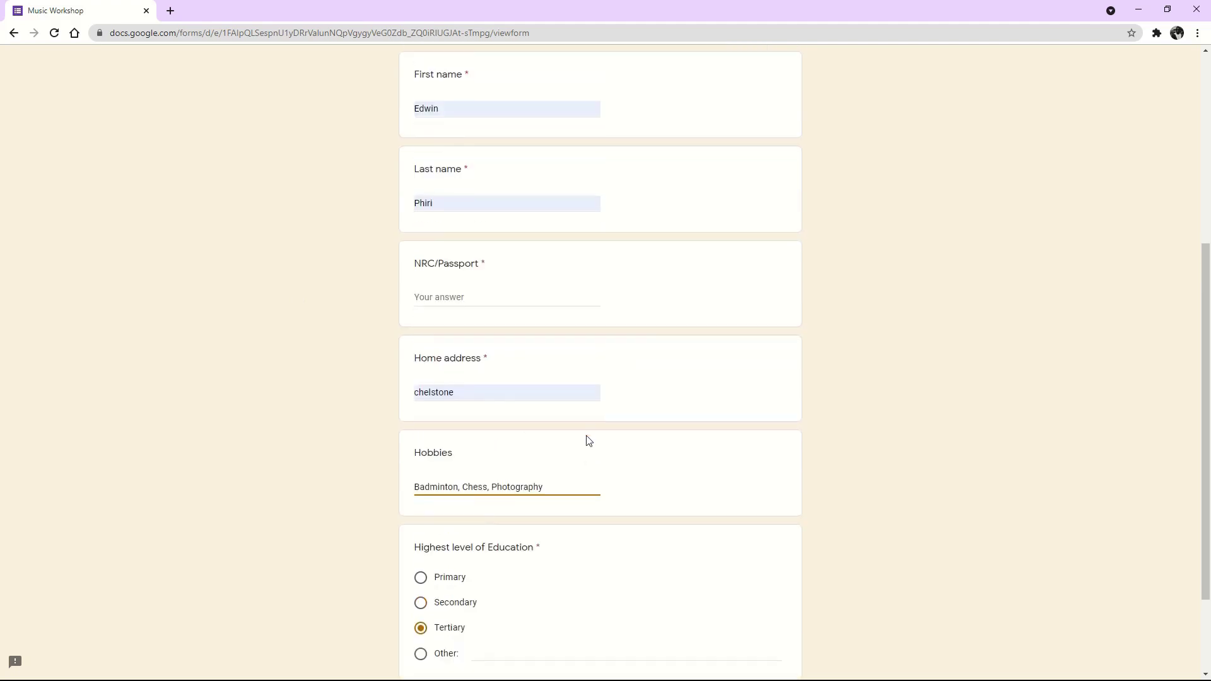
pyautogui.click(480, 424)
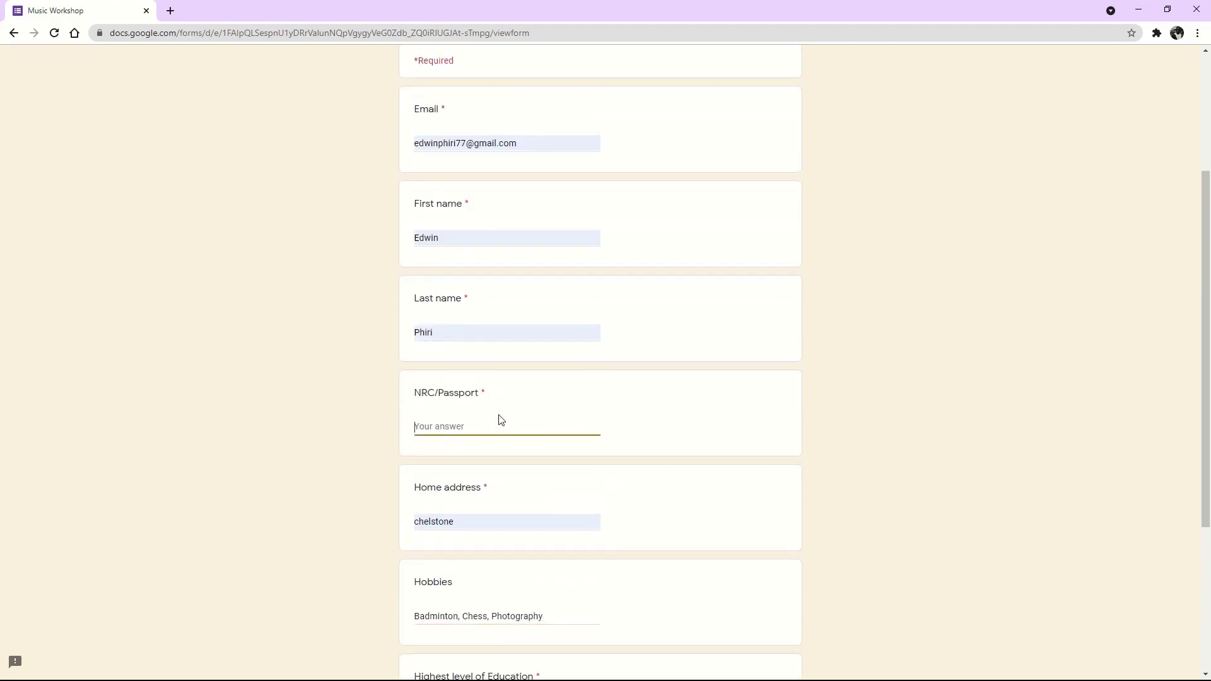
pyautogui.write('111111/11/1')
pyautogui.scroll(3, 503, 327)
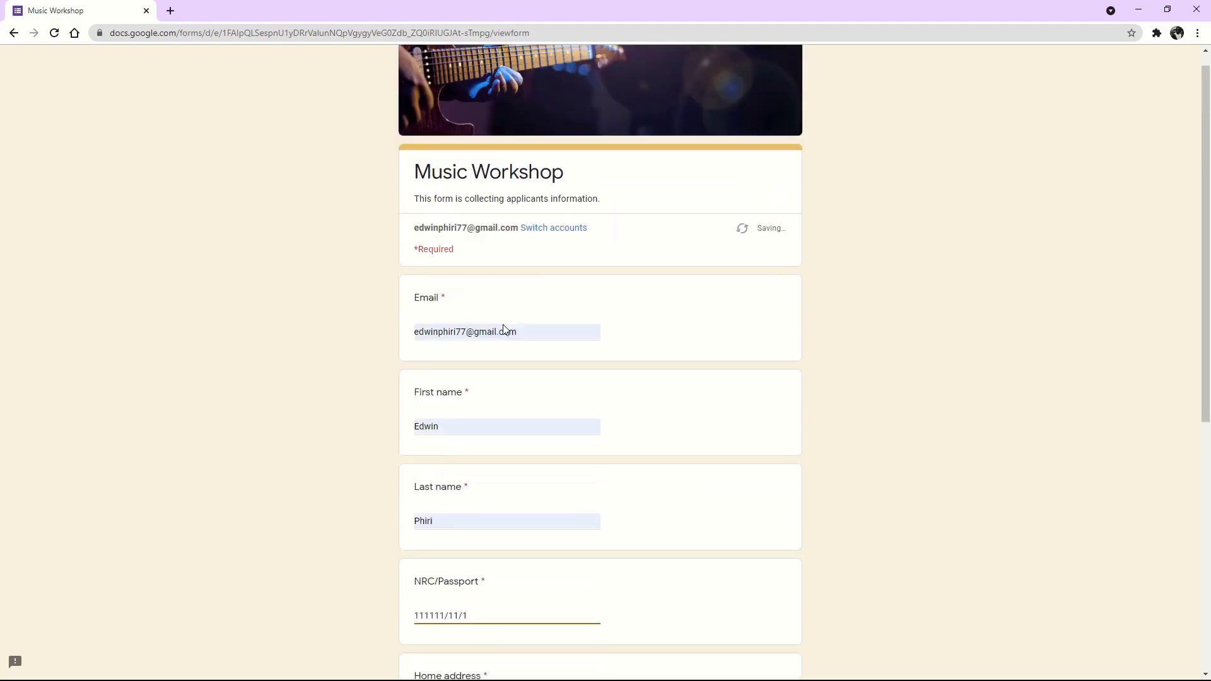
pyautogui.scroll(-8, 502, 327)
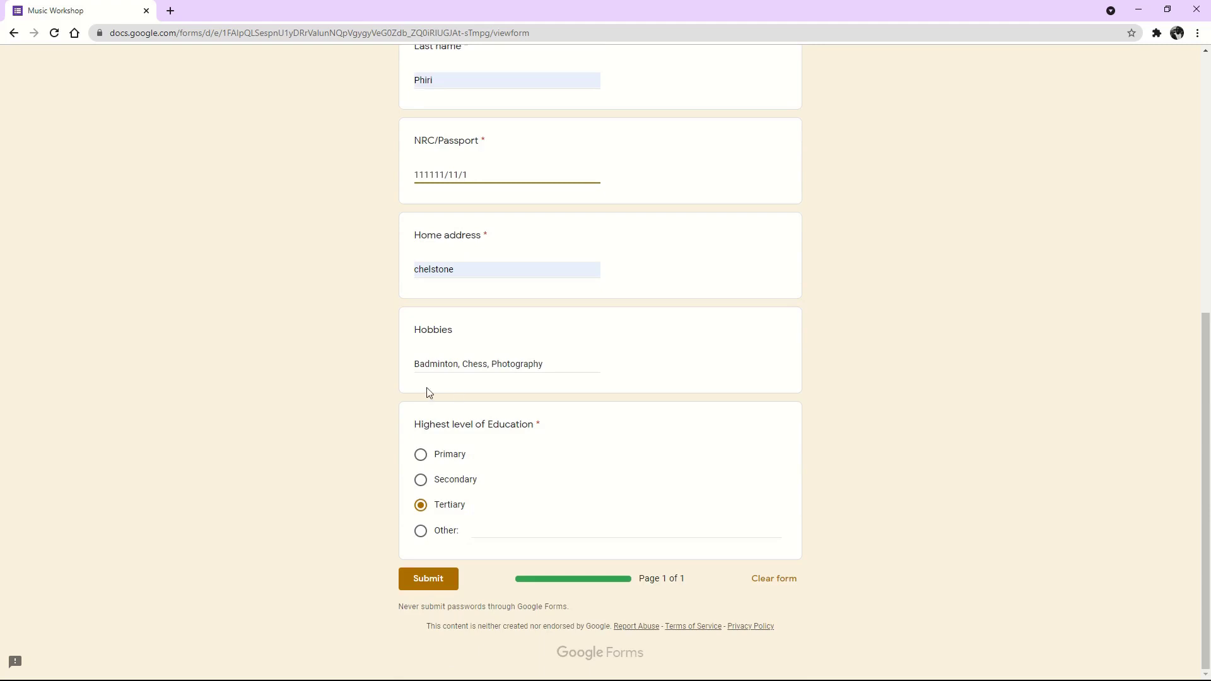
pyautogui.click(417, 577)
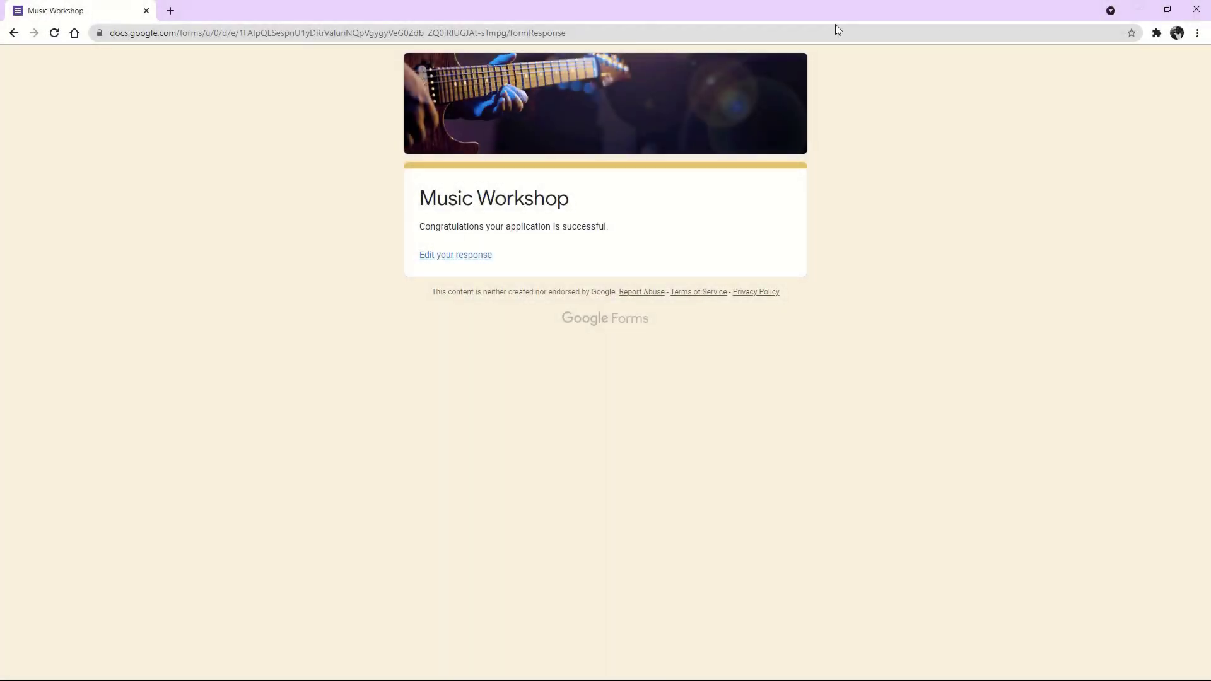
# Return to the Music Workshop form editor and open its Responses tab.
pyautogui.click(1138, 9)
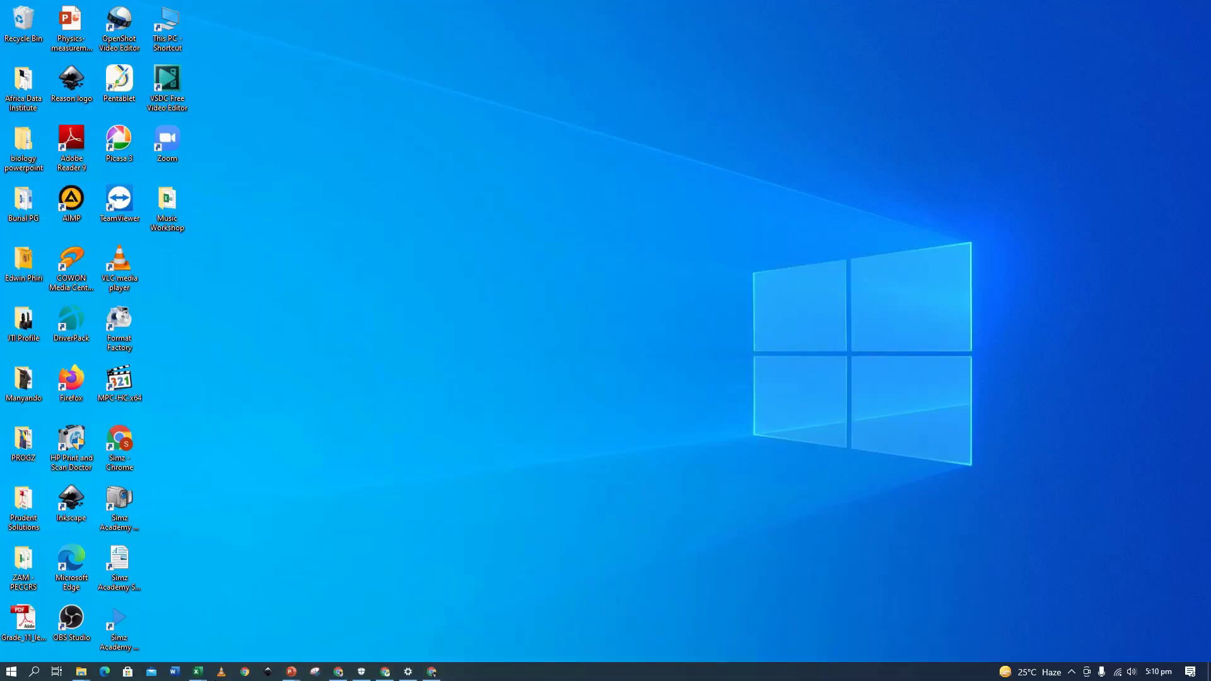
pyautogui.click(384, 670)
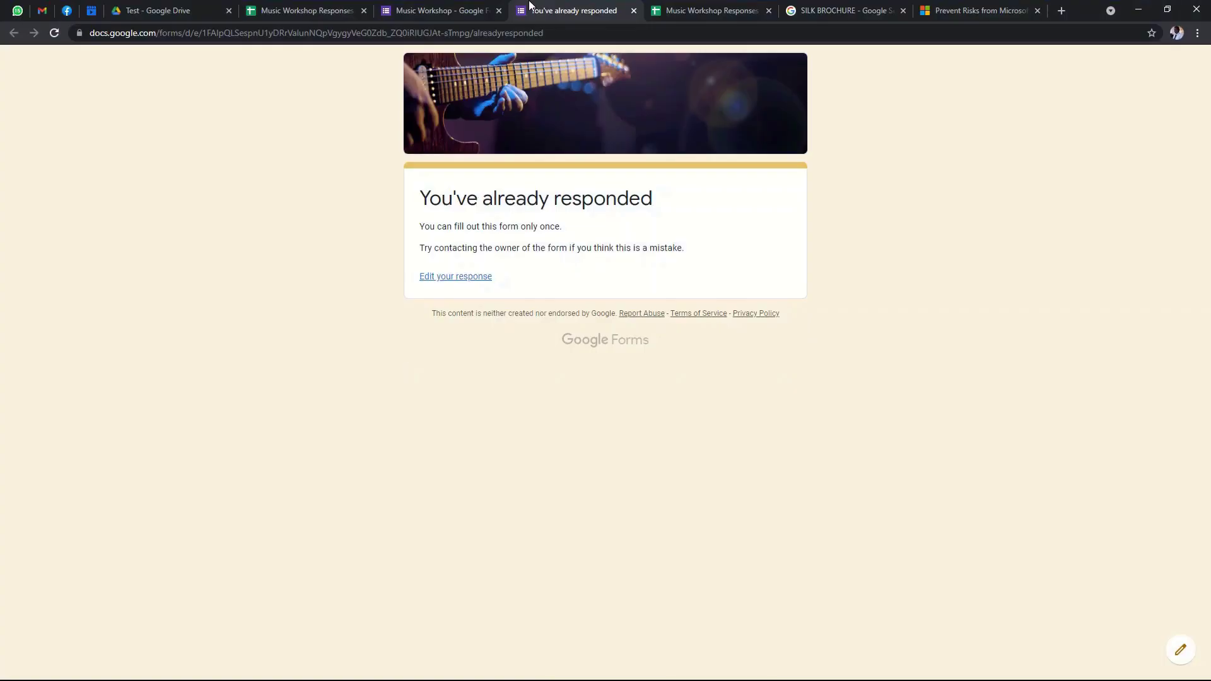
pyautogui.click(449, 12)
pyautogui.click(615, 106)
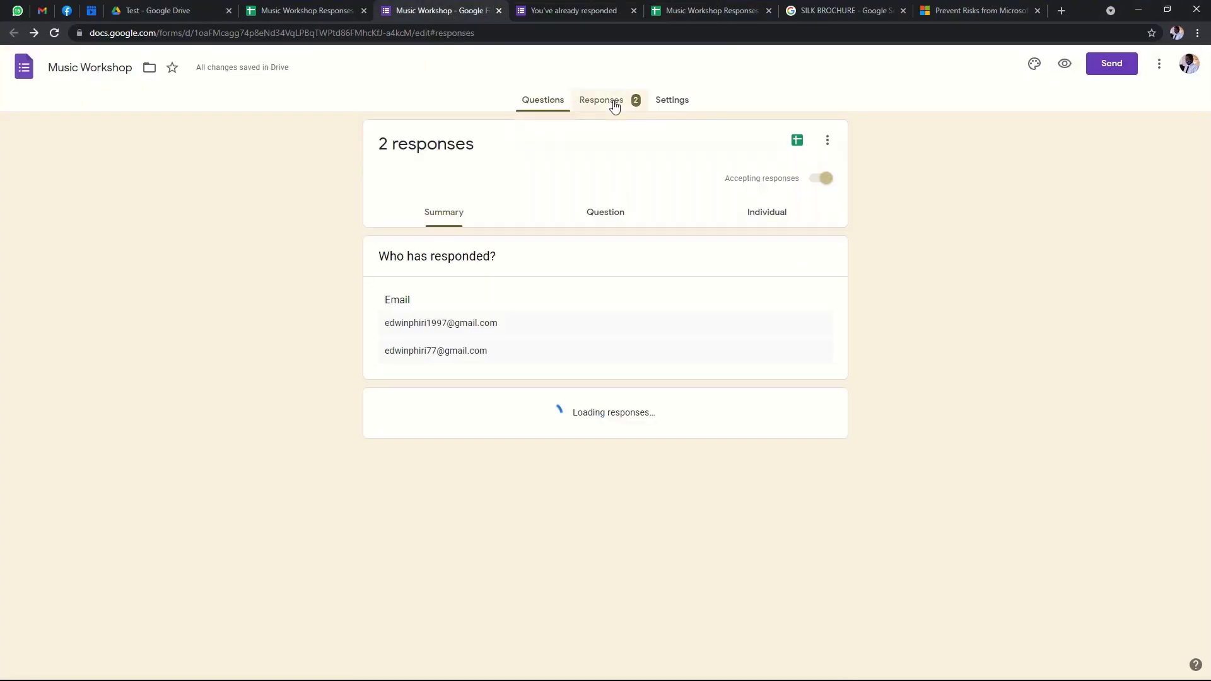
# Scroll through the Summary charts for both responses.
pyautogui.scroll(-3, 568, 309)
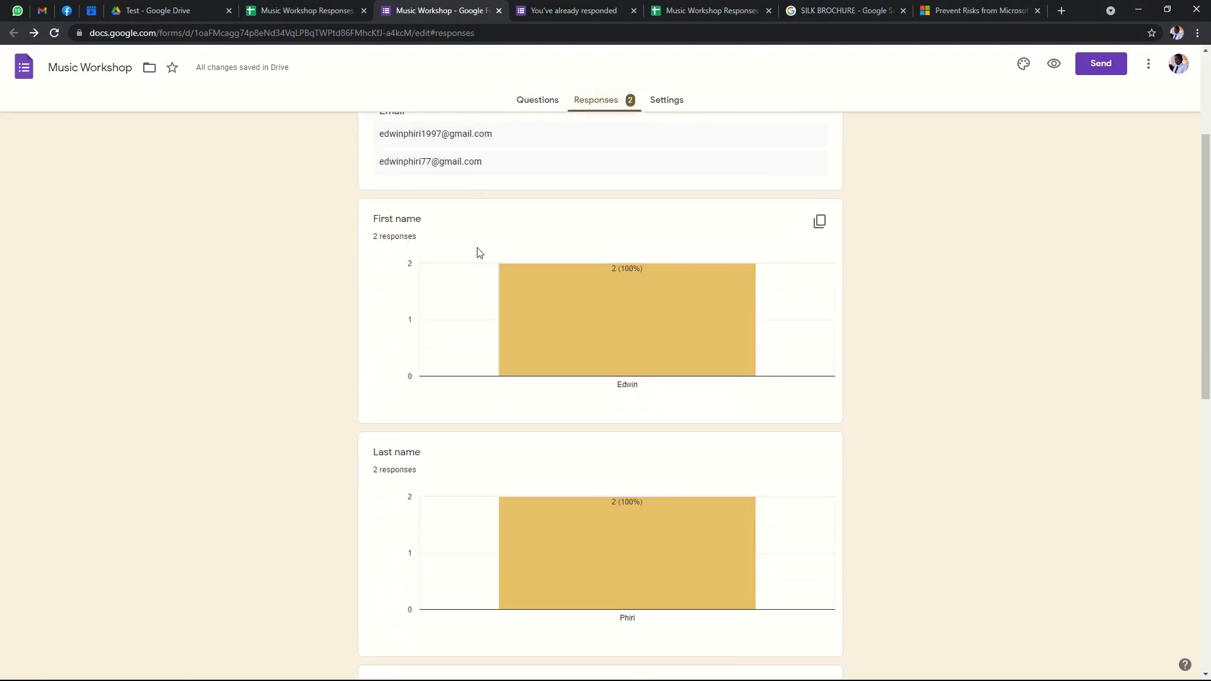
pyautogui.moveTo(531, 280)
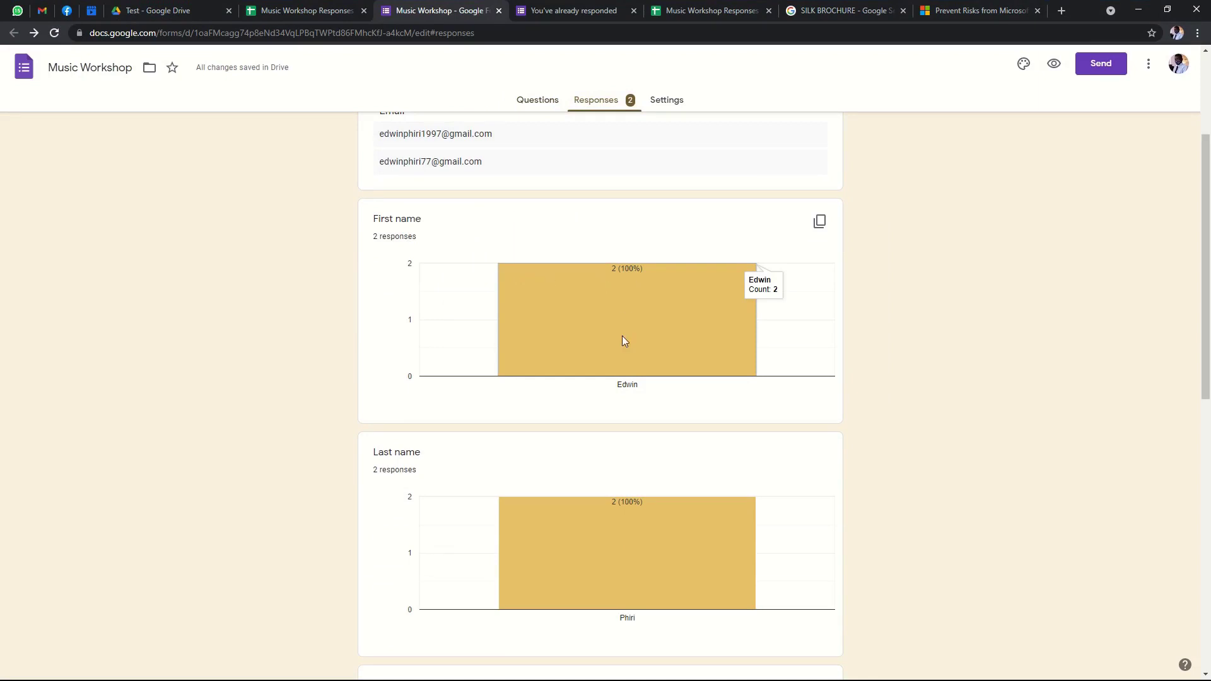
pyautogui.scroll(-3, 516, 368)
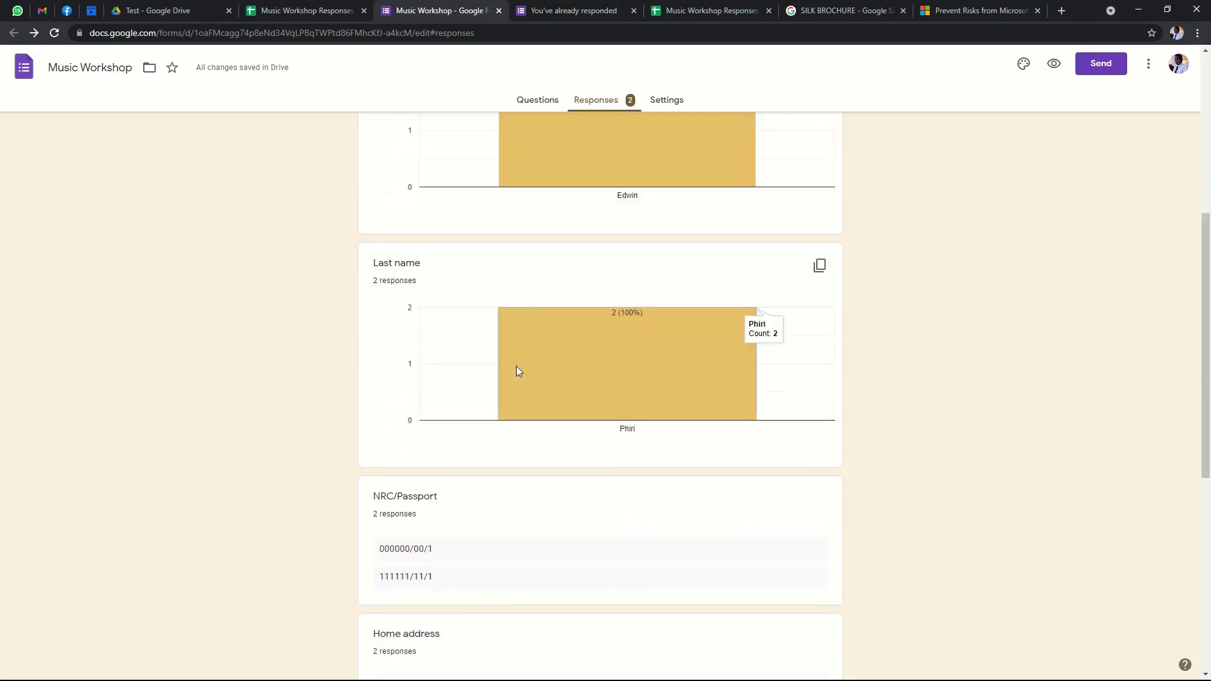
pyautogui.scroll(-2, 516, 371)
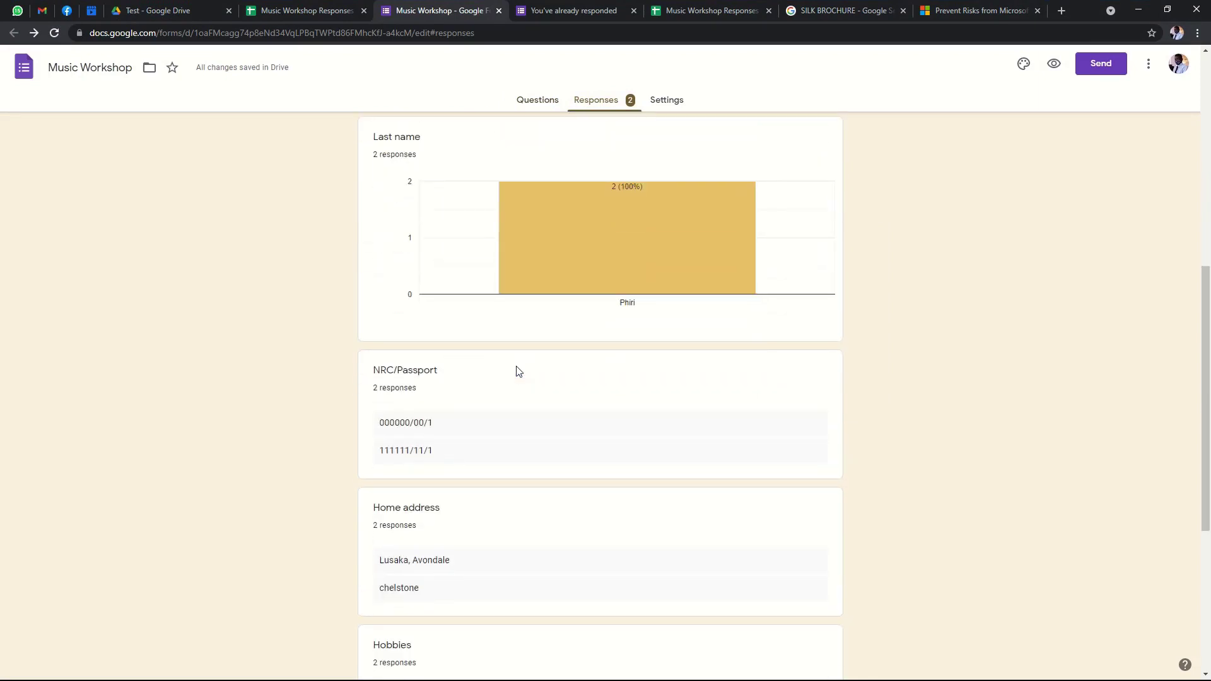
pyautogui.scroll(4, 681, 305)
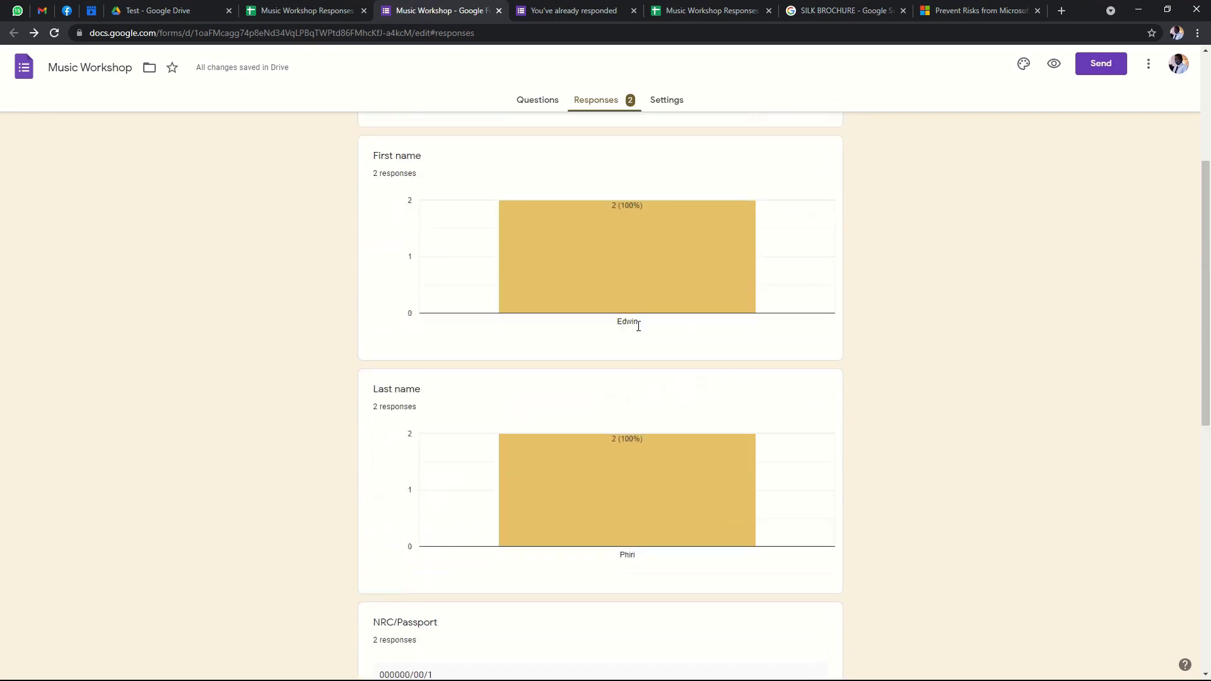
pyautogui.scroll(3, 633, 302)
pyautogui.scroll(-1, 621, 325)
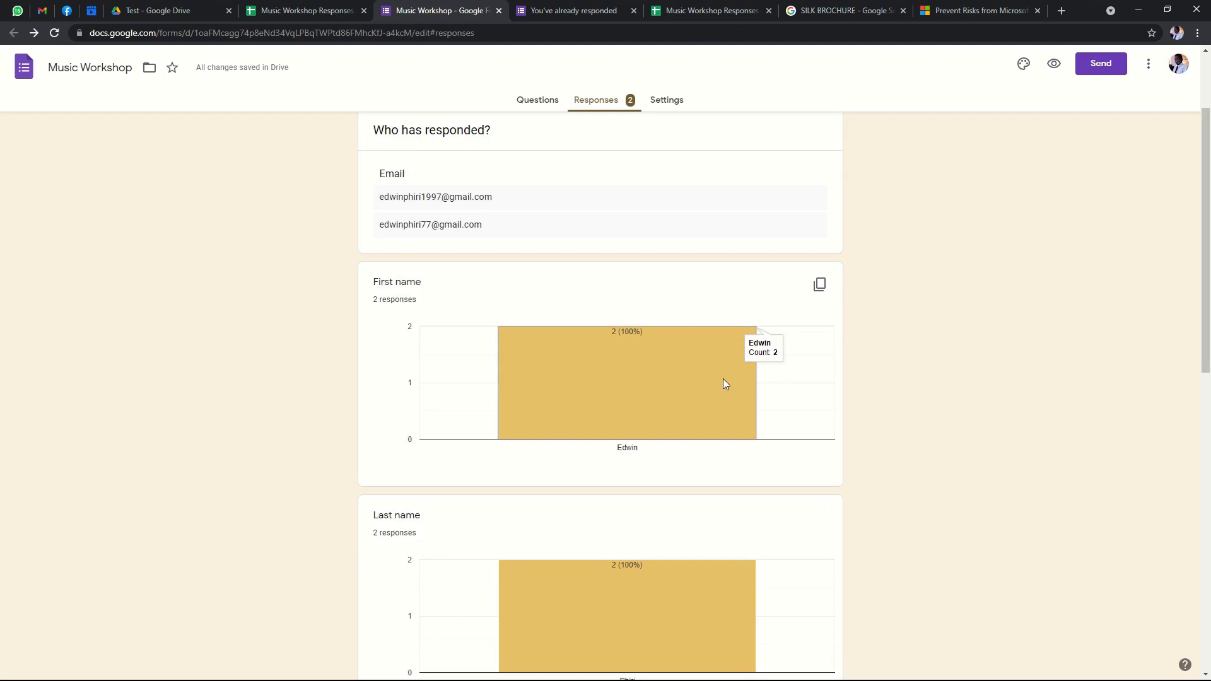
pyautogui.scroll(-6, 760, 381)
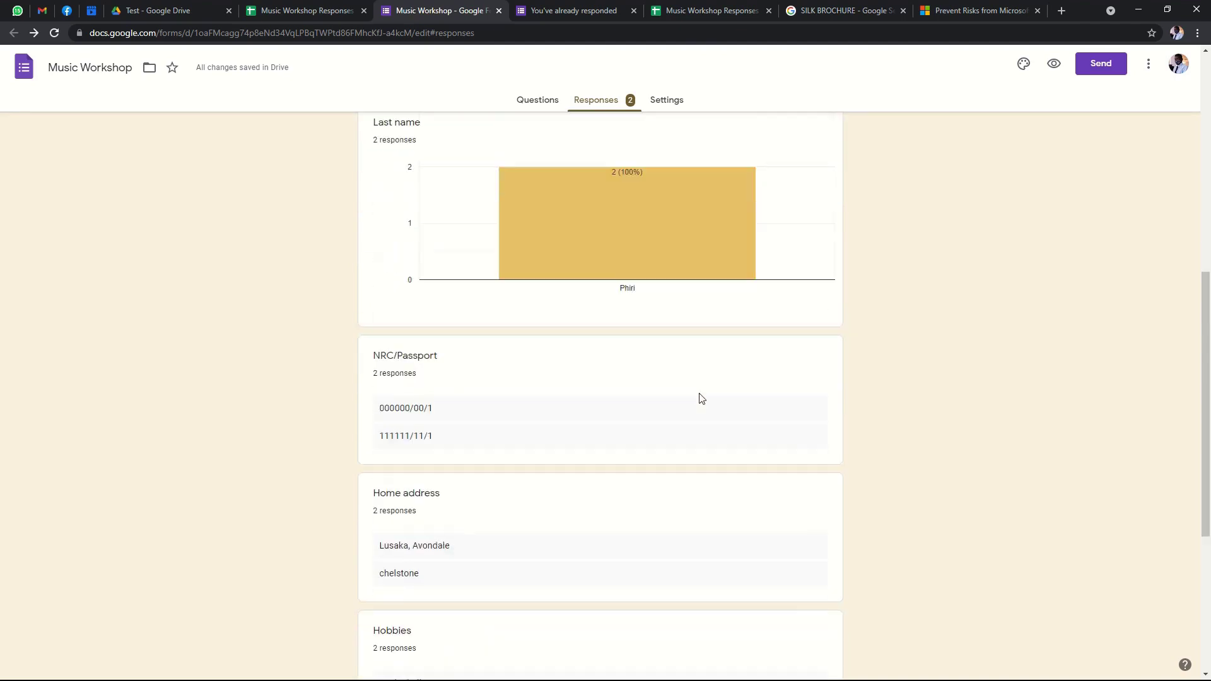
pyautogui.scroll(8, 701, 398)
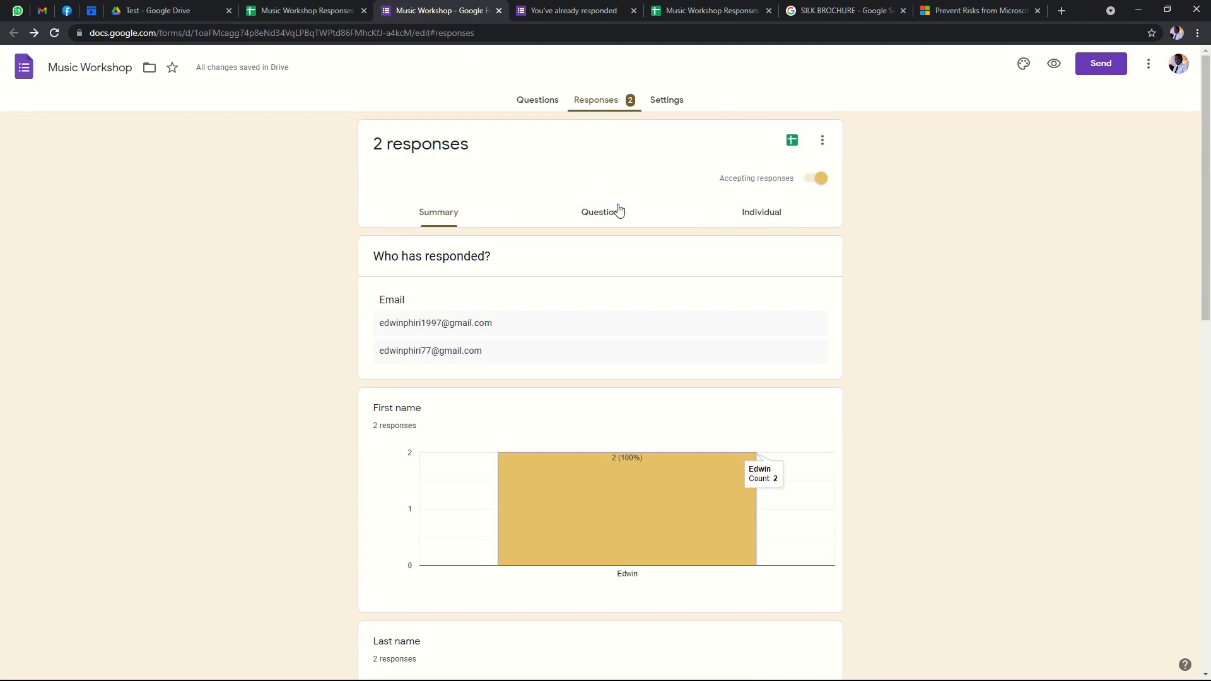
# Review answers by question, stepping on to Last name and NRC/Passport.
pyautogui.click(588, 213)
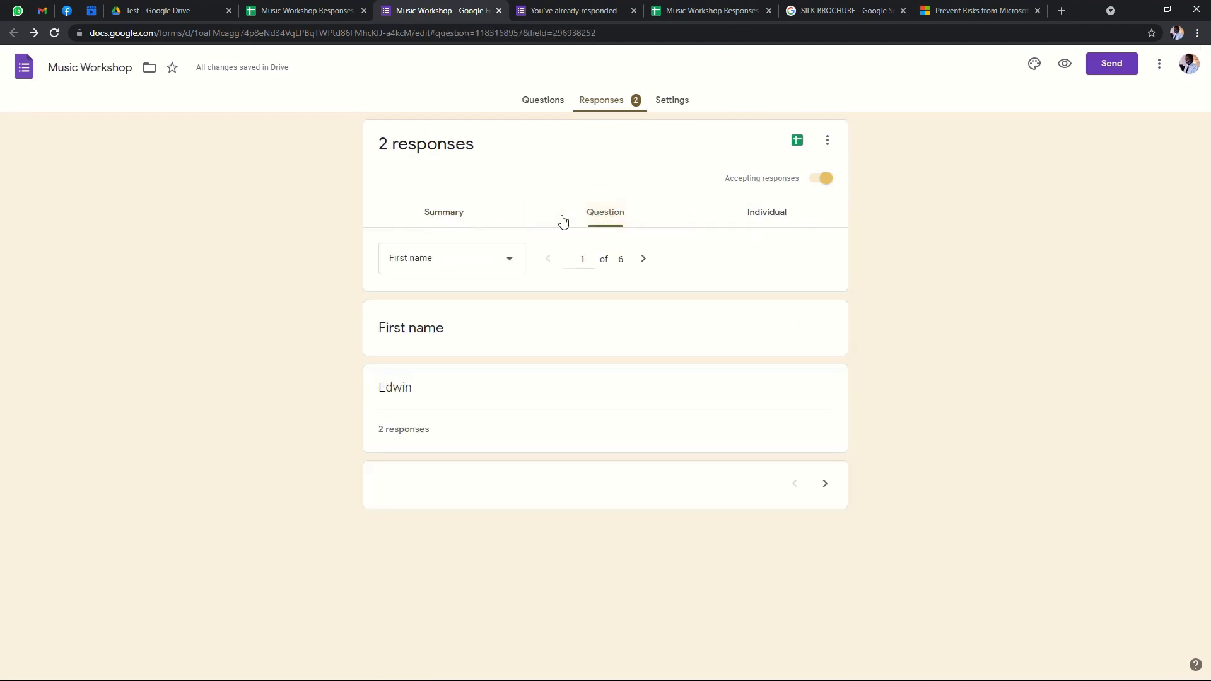
pyautogui.click(643, 261)
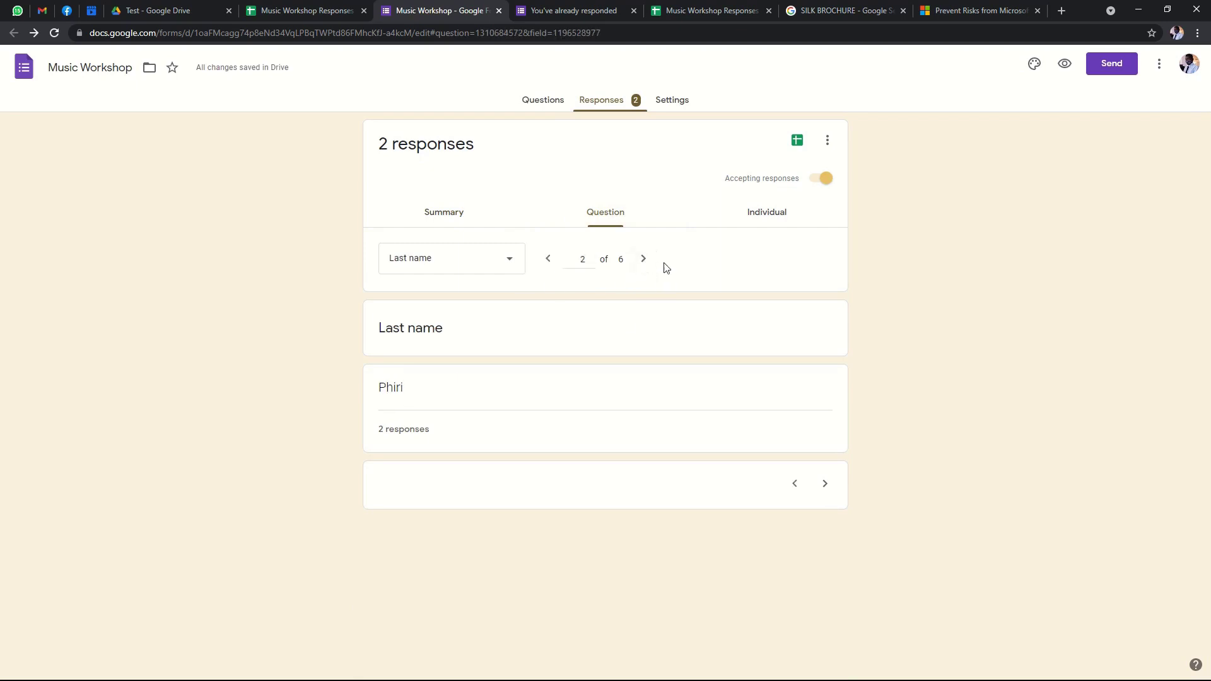
pyautogui.click(643, 260)
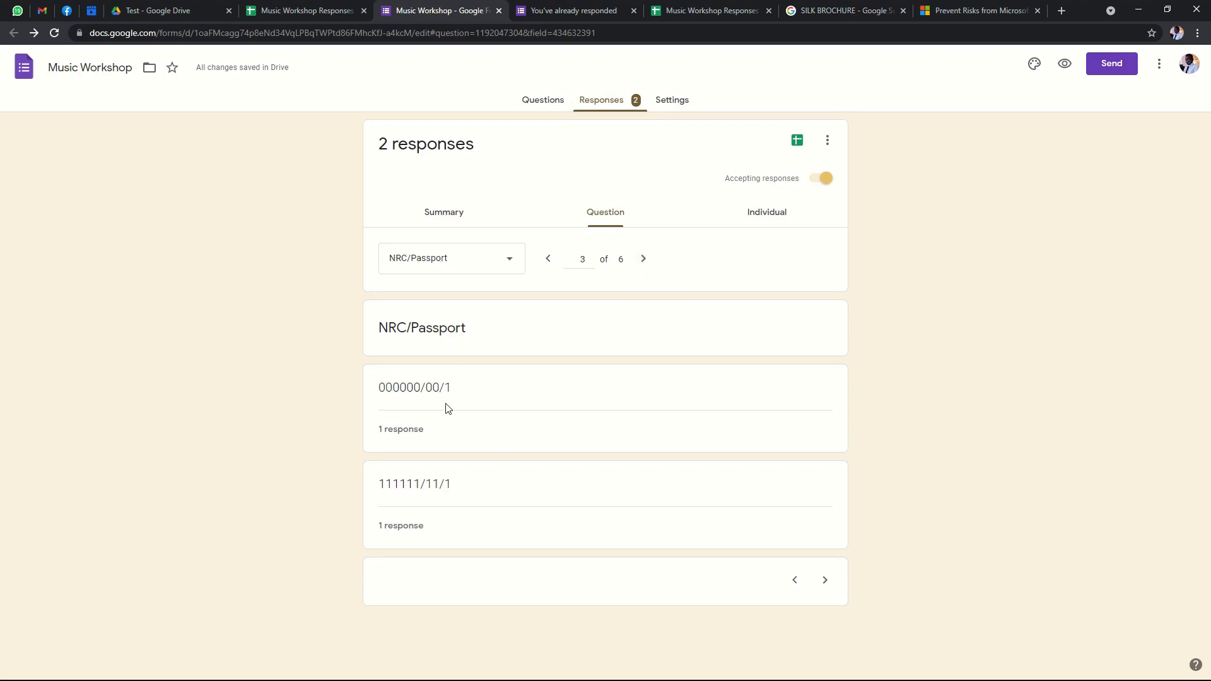
# View the second respondent's individual submission, then switch to the Responses spreadsheet.
pyautogui.click(785, 221)
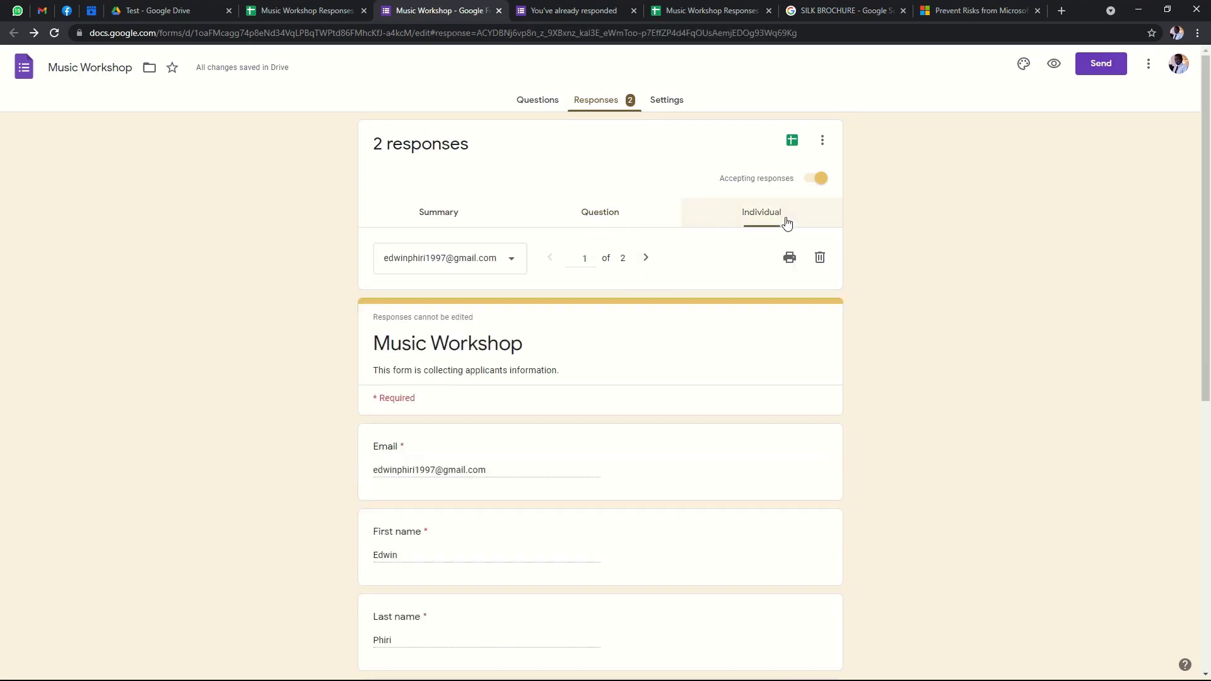
pyautogui.click(509, 264)
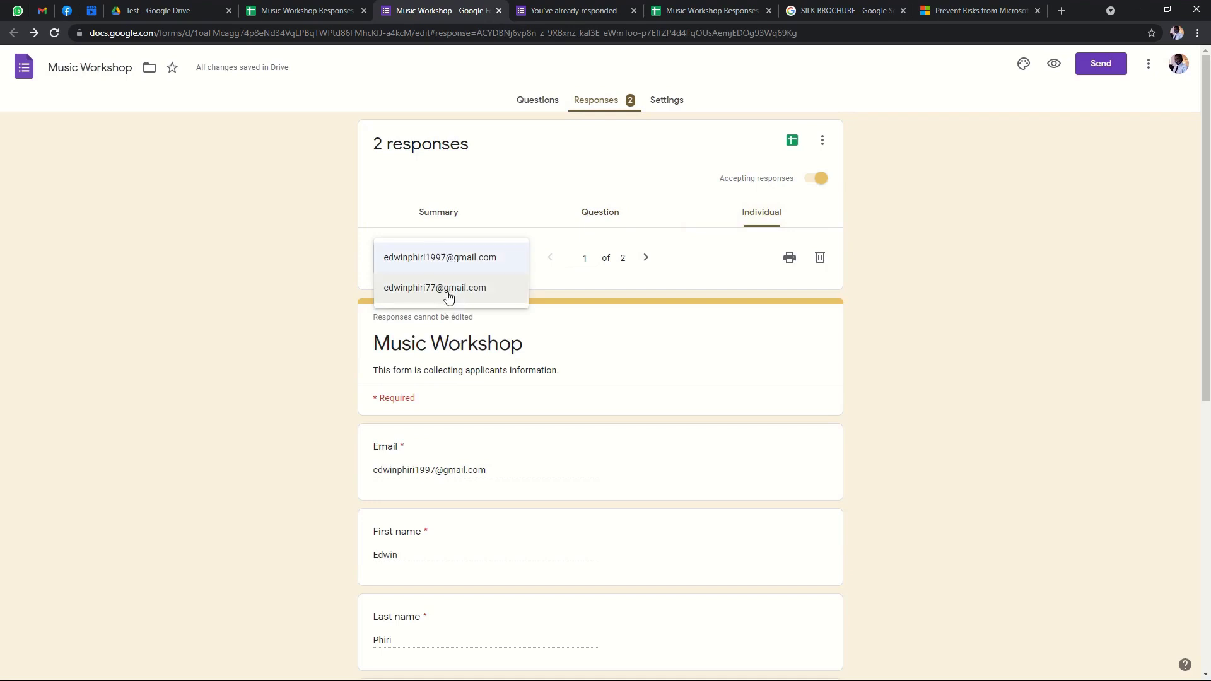
pyautogui.click(449, 297)
pyautogui.scroll(-1, 530, 353)
pyautogui.scroll(1, 540, 432)
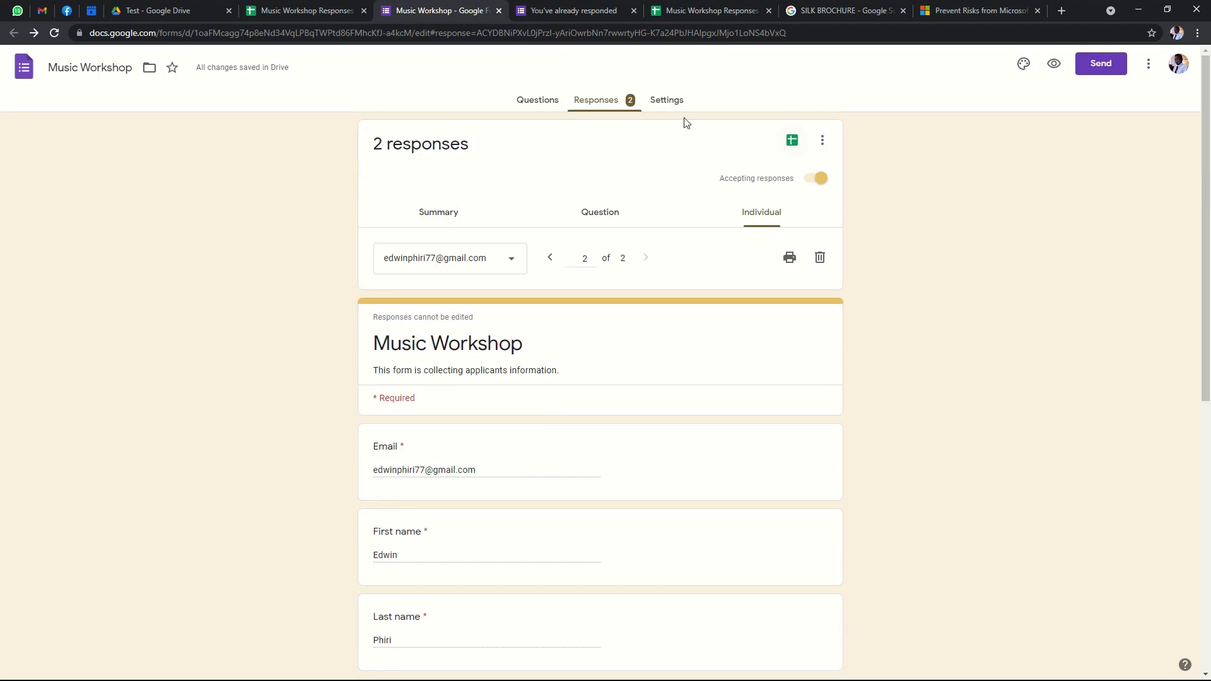
pyautogui.click(670, 103)
pyautogui.click(684, 11)
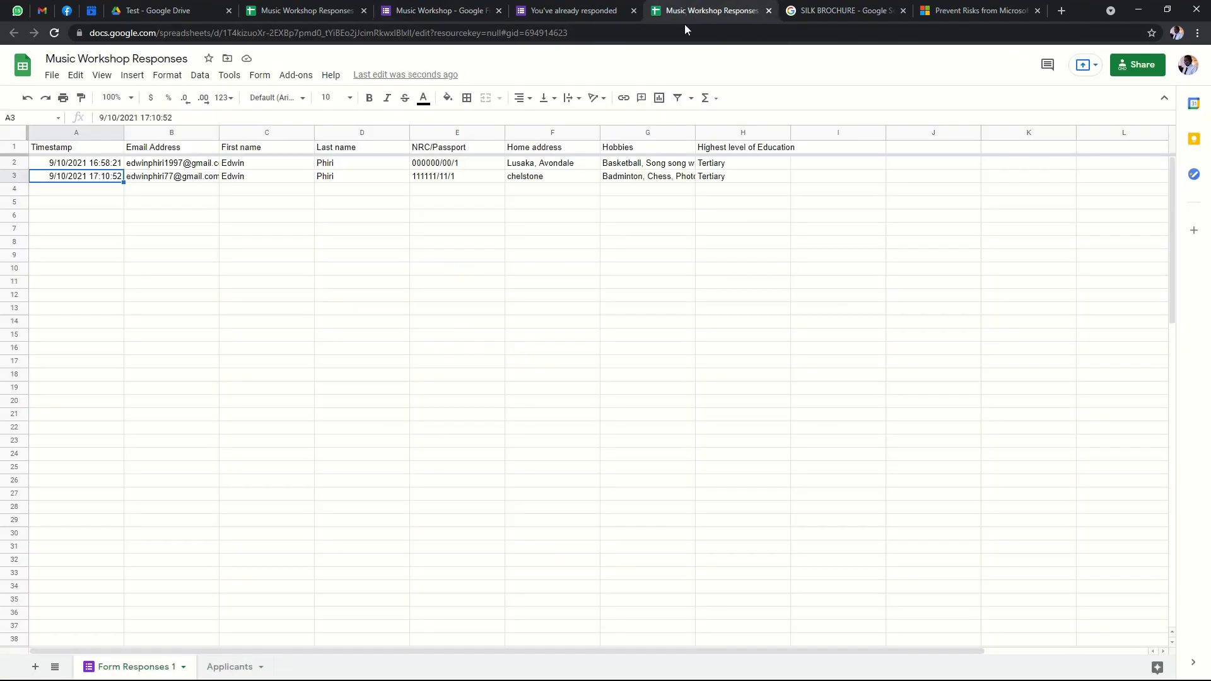
# Close and reopen the responses spreadsheet from the form's Sheets icon, checking both rows.
pyautogui.click(769, 11)
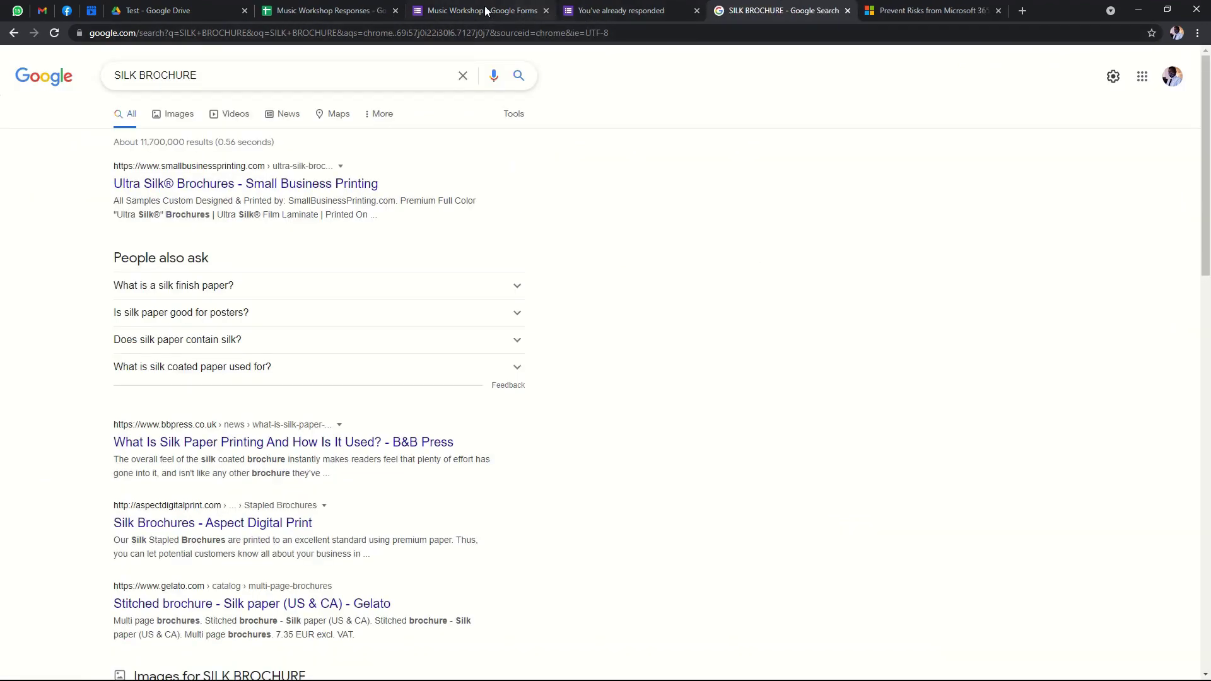
pyautogui.click(485, 11)
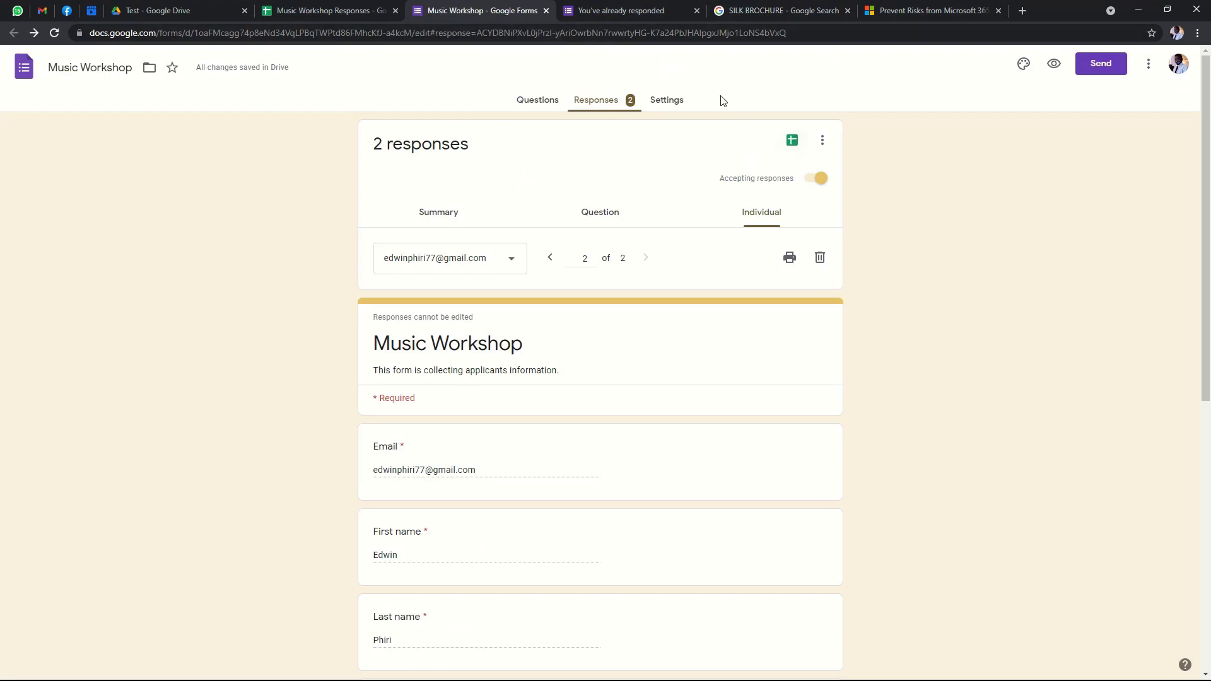
pyautogui.click(795, 145)
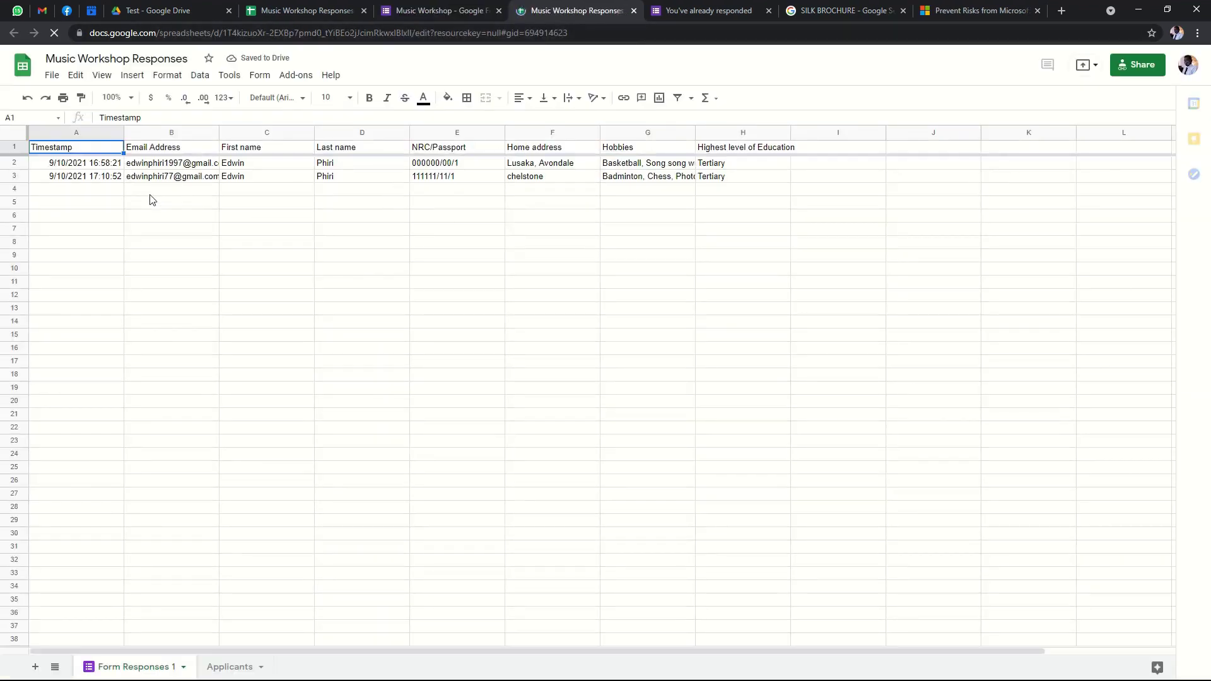
pyautogui.click(149, 197)
pyautogui.click(89, 190)
pyautogui.click(649, 190)
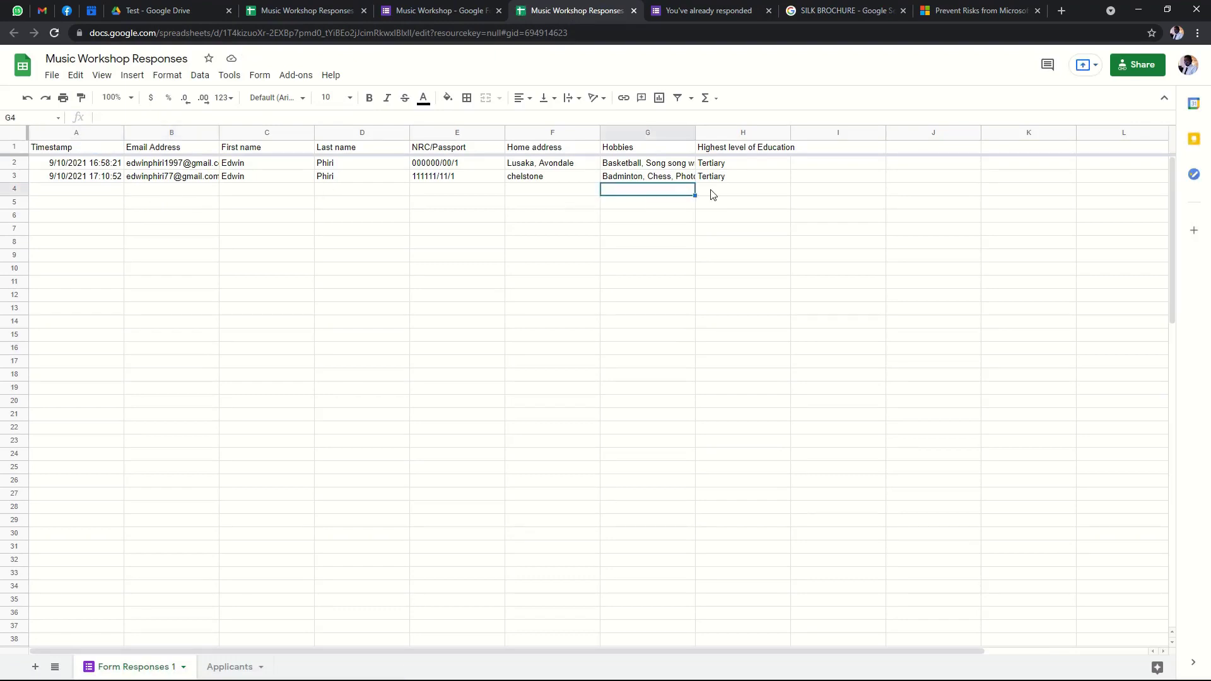
pyautogui.click(710, 191)
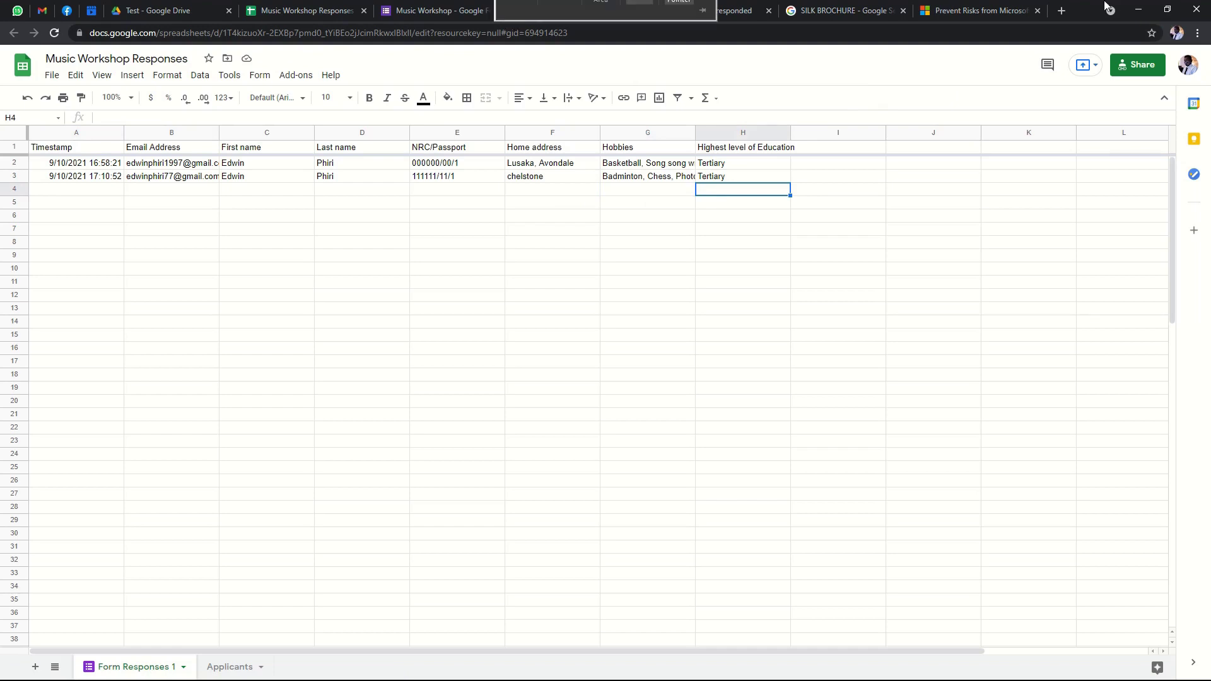
pyautogui.click(1142, 11)
# Refresh the desktop, then open the Music Workshop folder and its Excel workbook.
pyautogui.rightClick(824, 107)
pyautogui.click(806, 147)
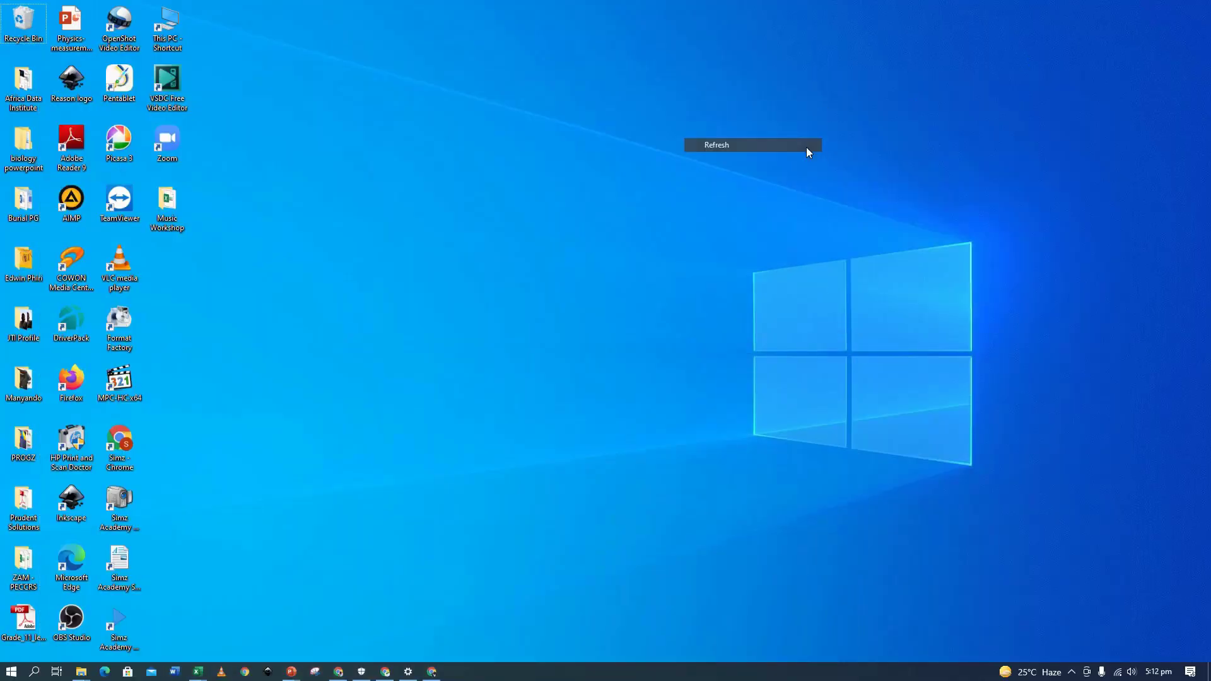
pyautogui.rightClick(937, 93)
pyautogui.click(891, 134)
pyautogui.rightClick(355, 136)
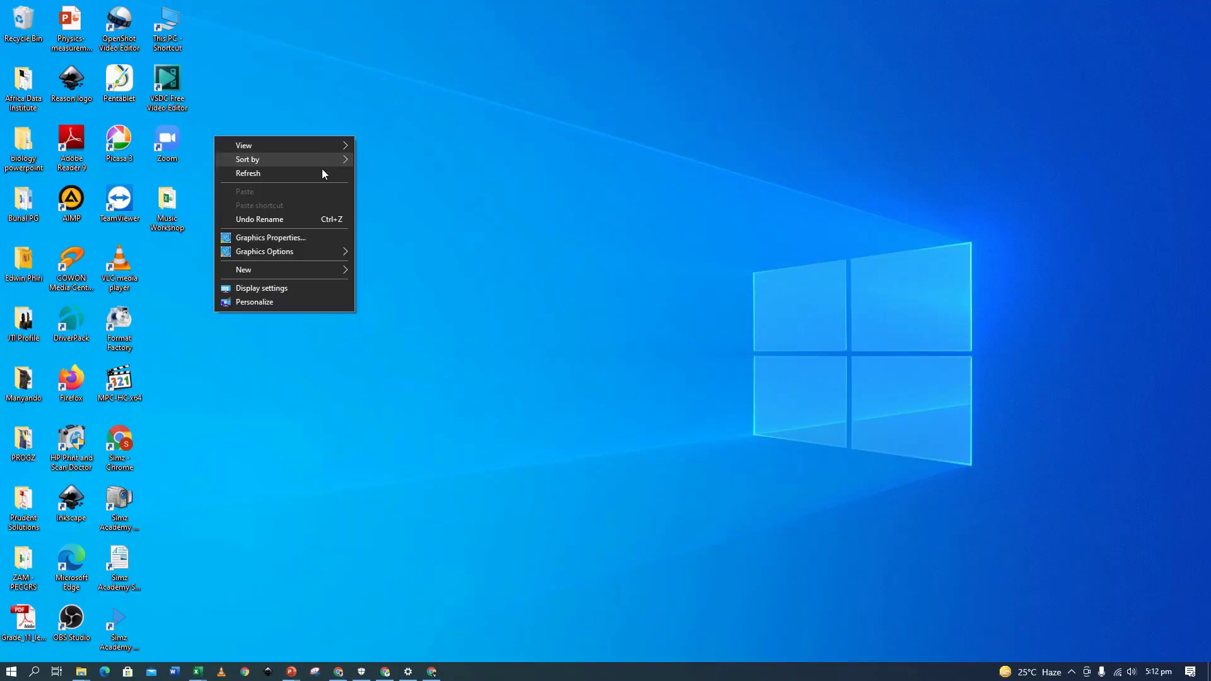
pyautogui.click(322, 174)
pyautogui.rightClick(417, 164)
pyautogui.click(381, 201)
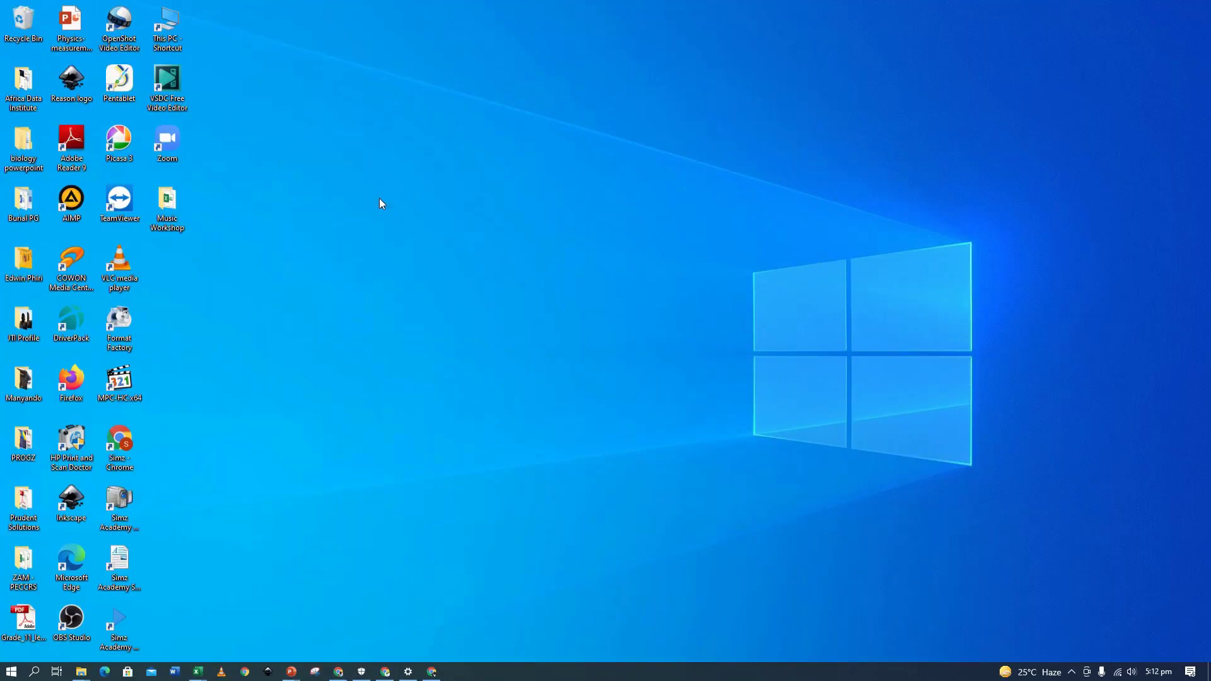
pyautogui.rightClick(380, 200)
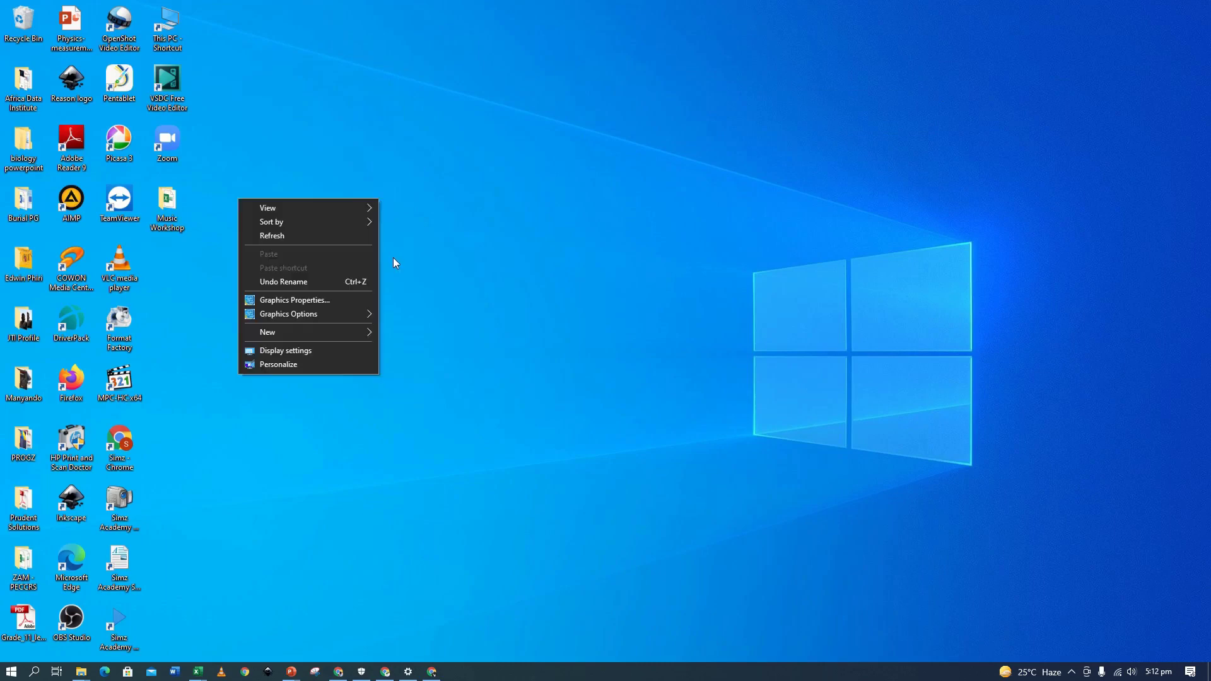
pyautogui.click(359, 238)
pyautogui.doubleClick(170, 195)
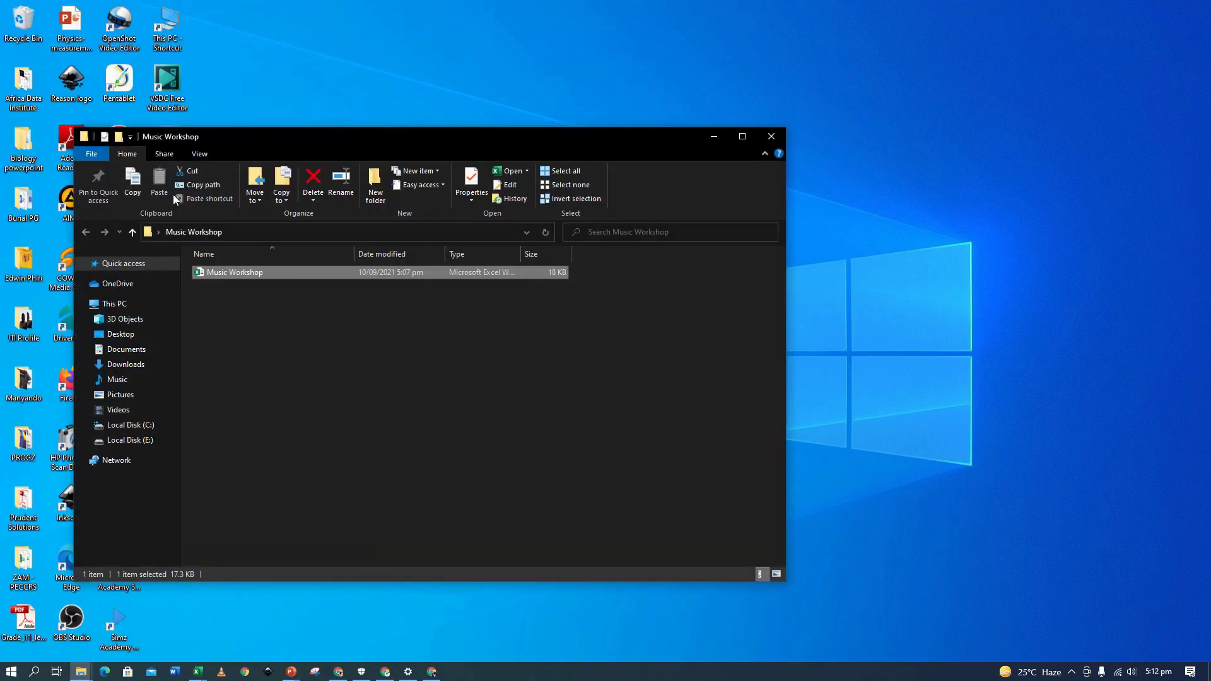
pyautogui.doubleClick(470, 136)
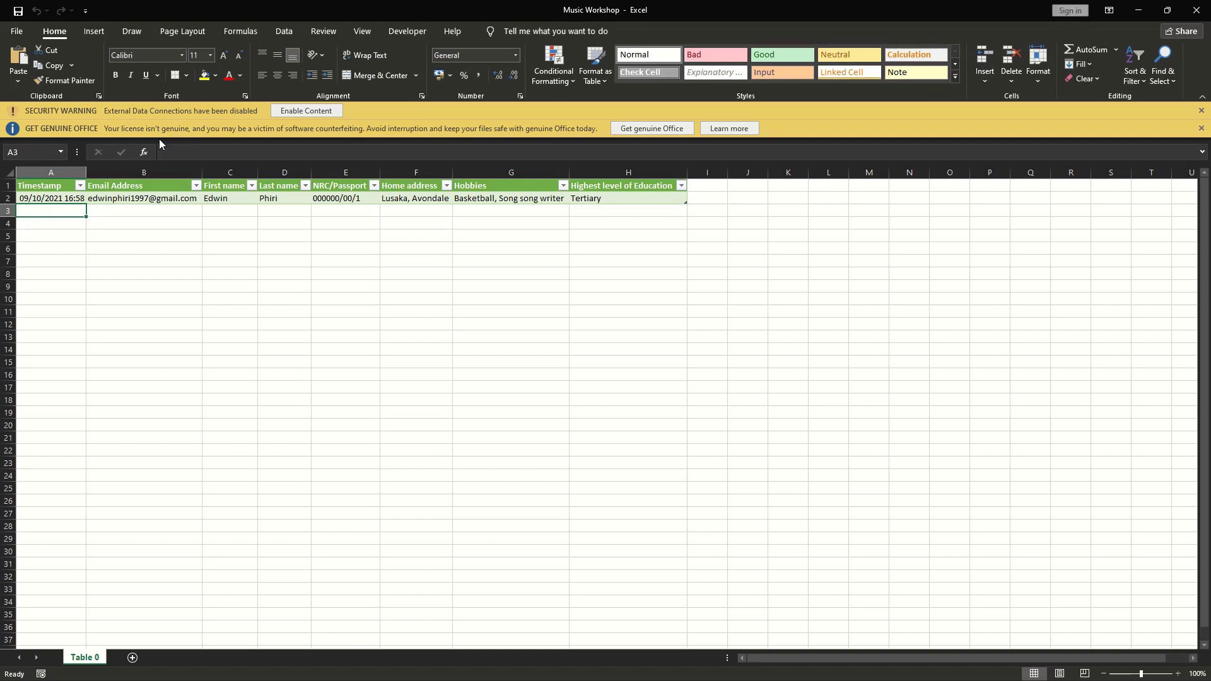
# Dismiss the Security Warning and Get Genuine Office bars, then check empty row 3.
pyautogui.click(304, 112)
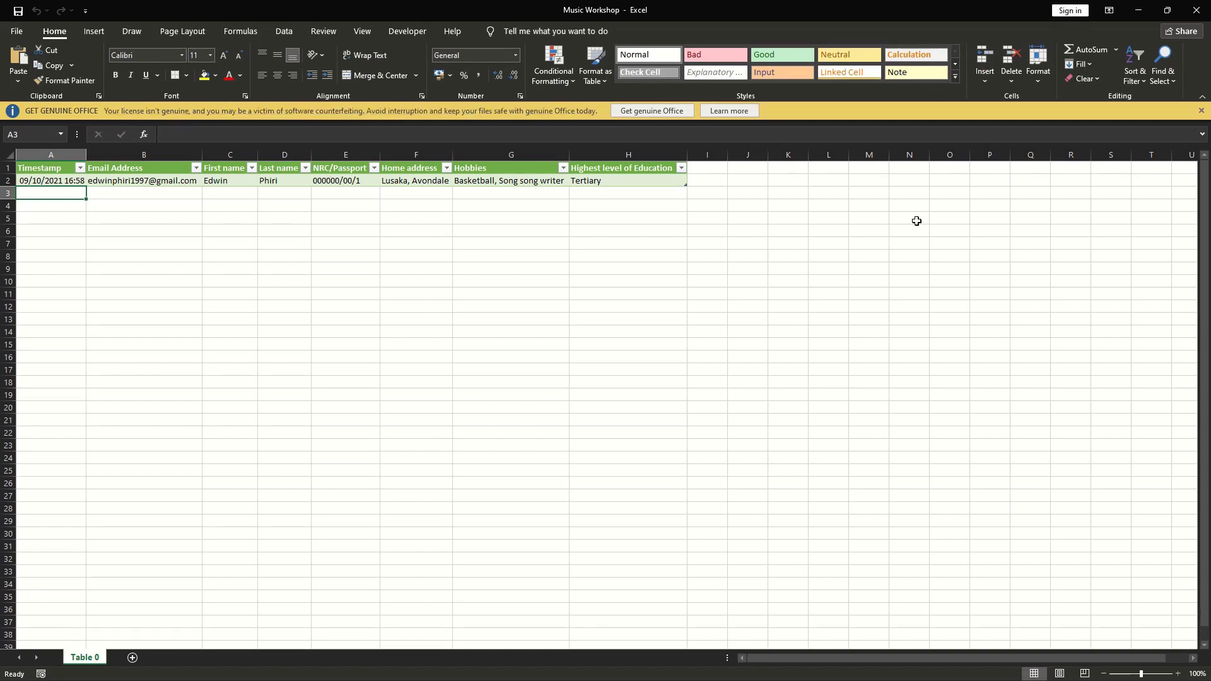
pyautogui.click(1201, 113)
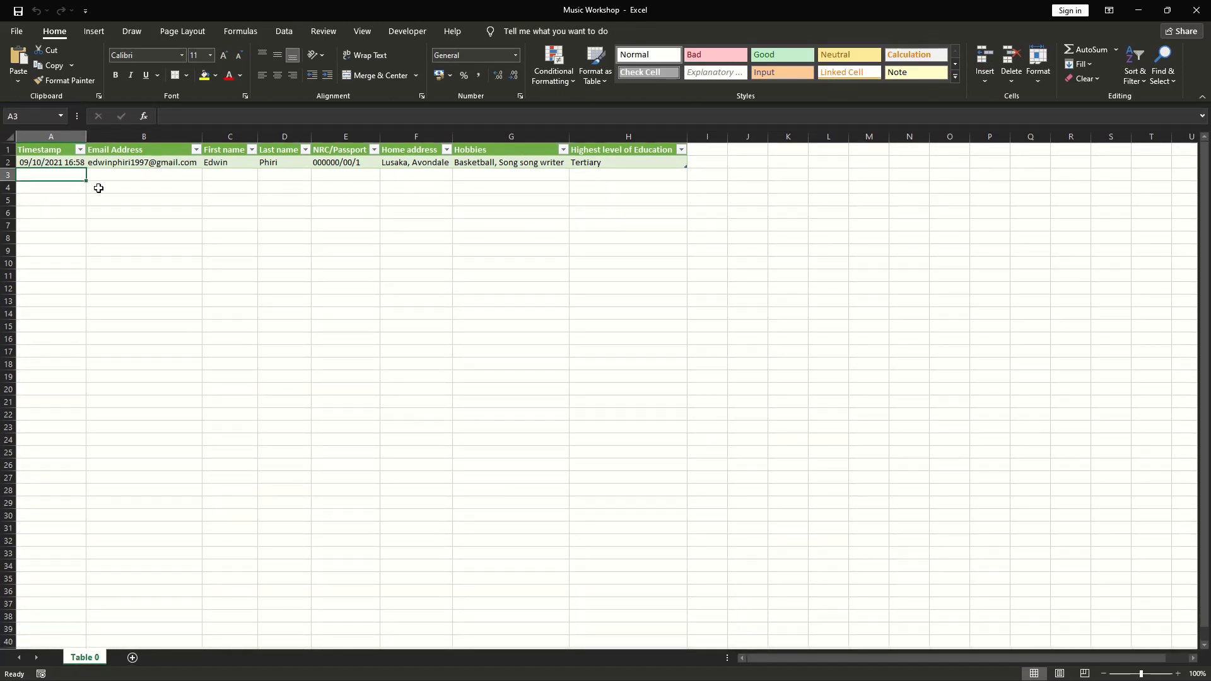
pyautogui.click(178, 176)
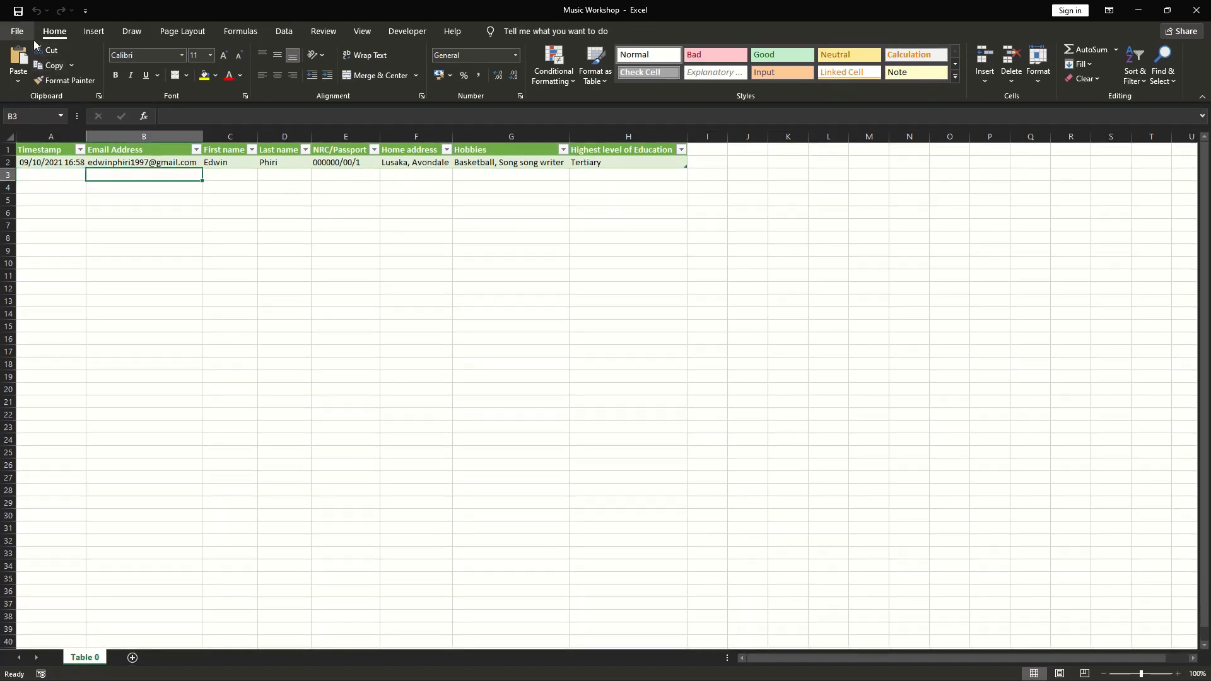
pyautogui.click(246, 181)
pyautogui.click(146, 174)
pyautogui.click(47, 175)
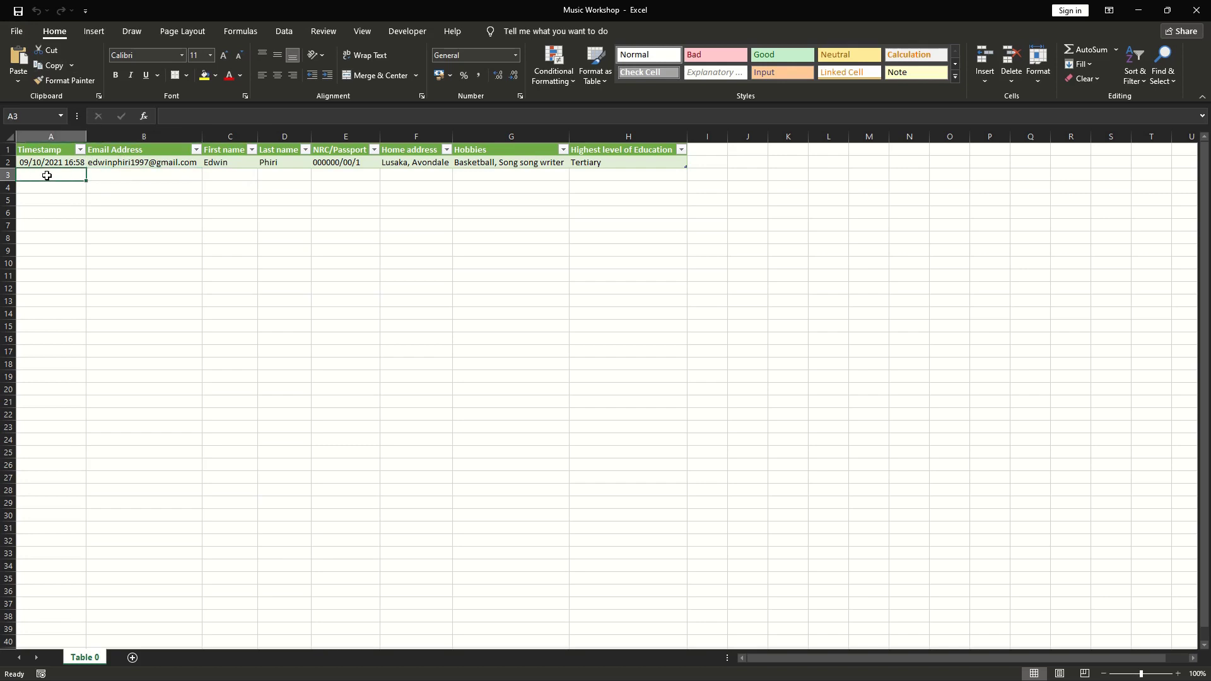
# Step along empty row 3 from A3 to H3, then open the Data tab.
pyautogui.click(194, 177)
pyautogui.click(239, 174)
pyautogui.click(287, 174)
pyautogui.click(324, 177)
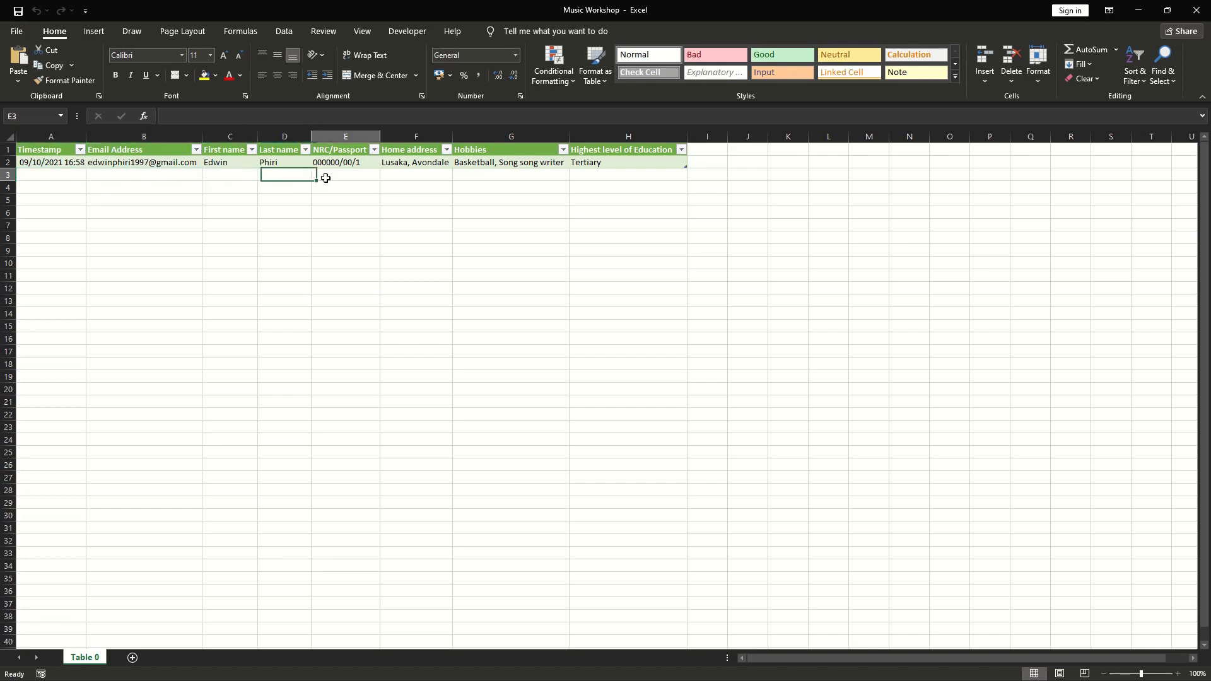
pyautogui.click(426, 178)
pyautogui.click(514, 177)
pyautogui.click(583, 175)
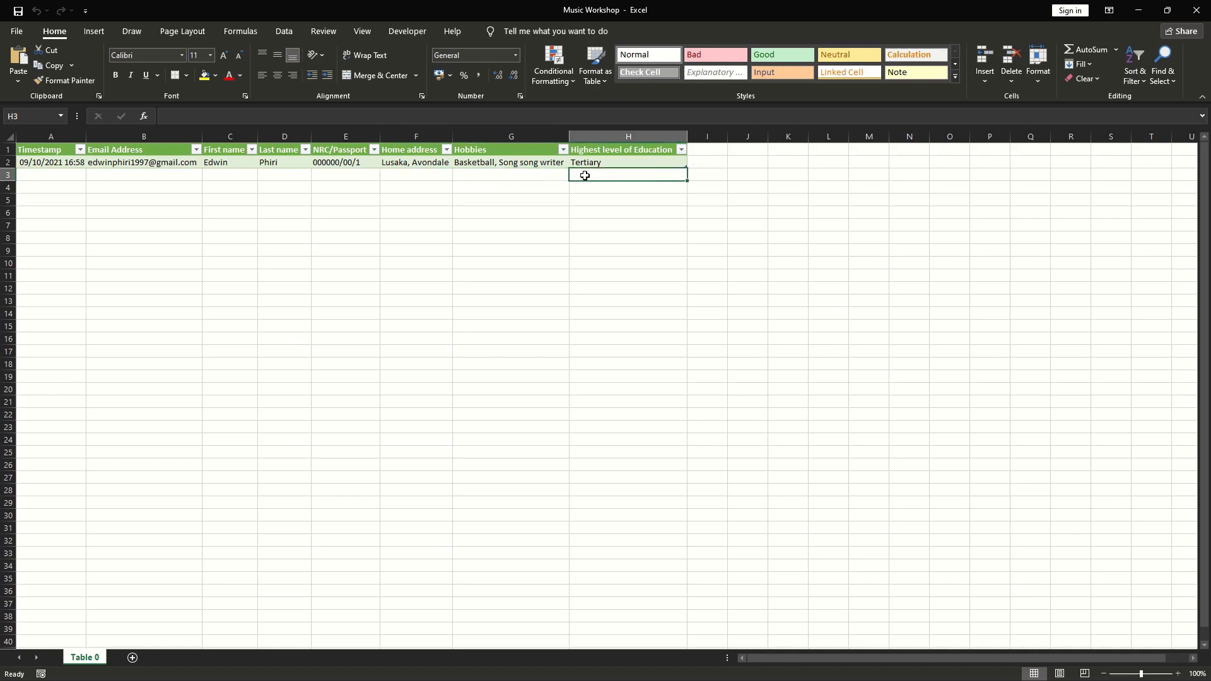
pyautogui.click(68, 176)
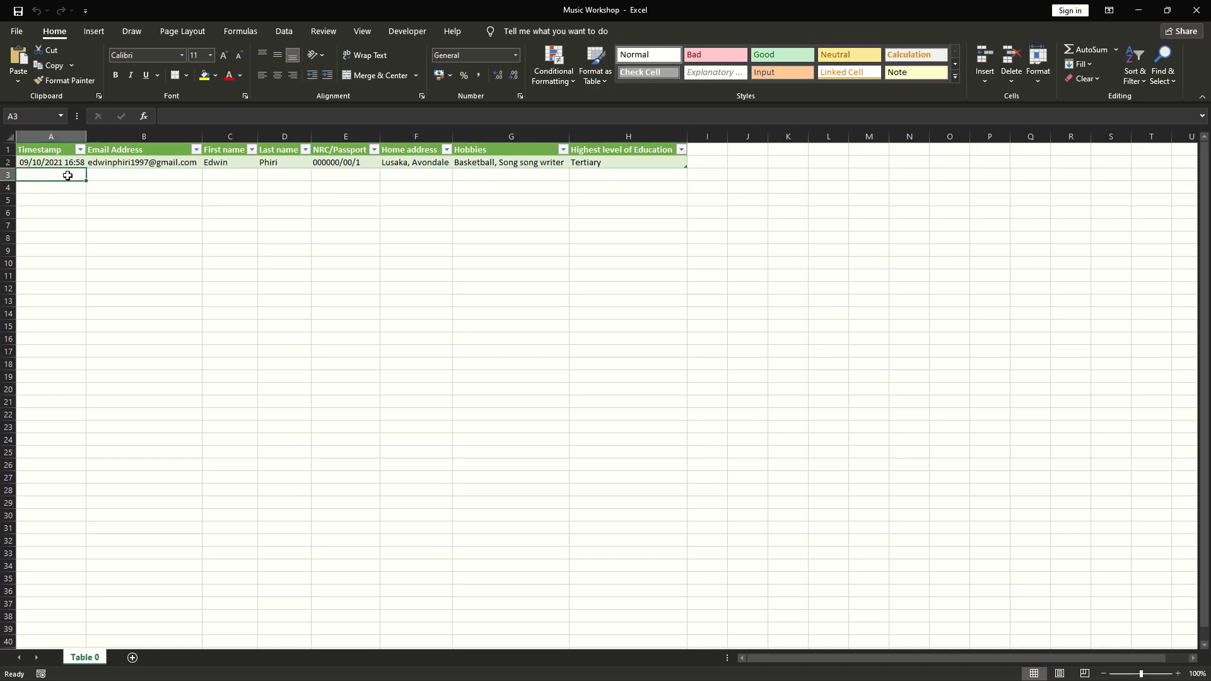
pyautogui.click(163, 176)
pyautogui.click(240, 175)
pyautogui.click(294, 176)
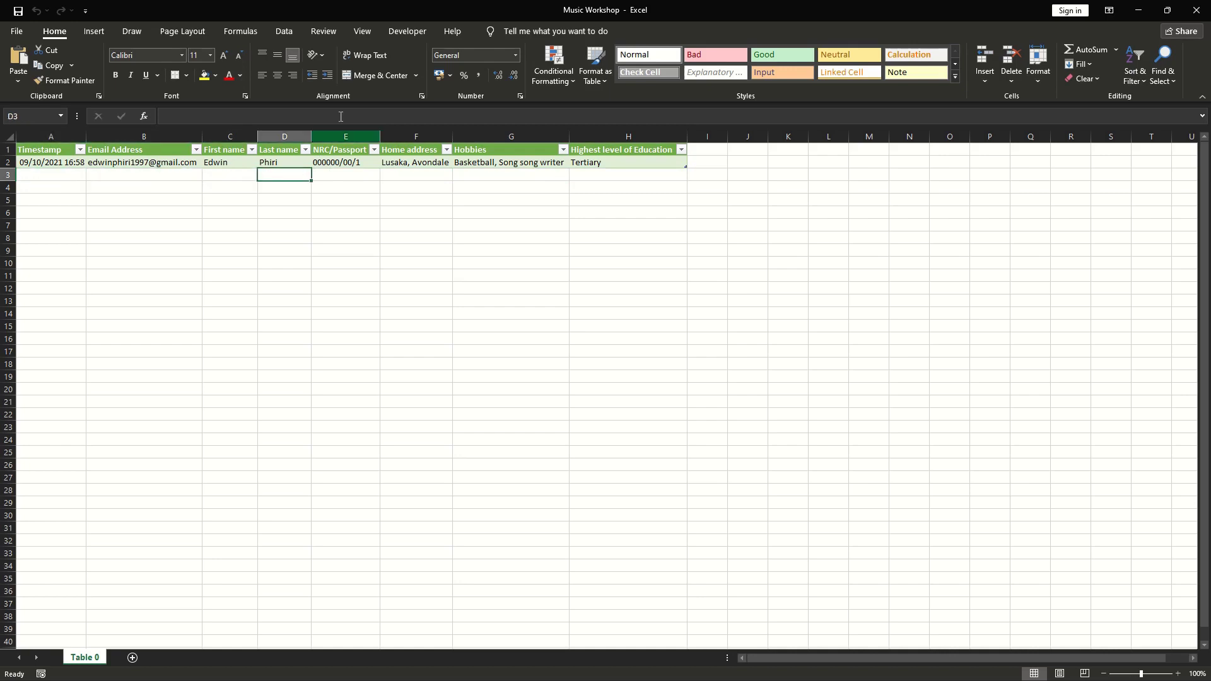
pyautogui.click(284, 31)
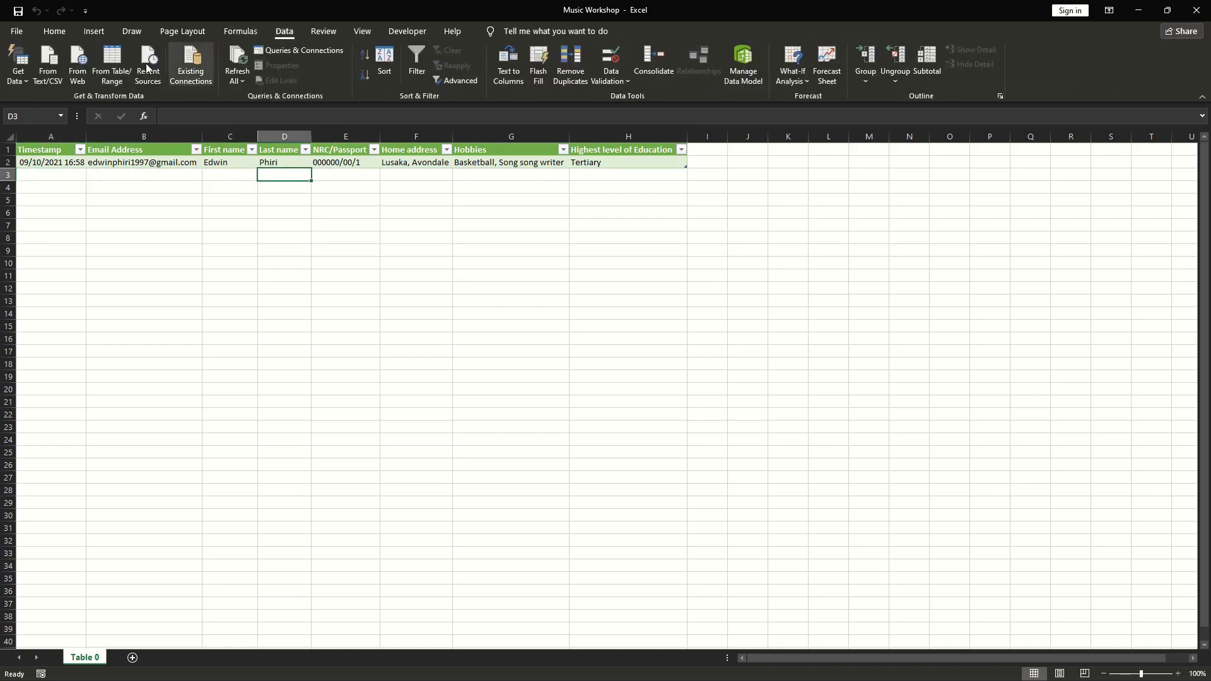
# Refresh All the linked Music Workshop data, then scan the empty row 4 below the table.
pyautogui.click(240, 62)
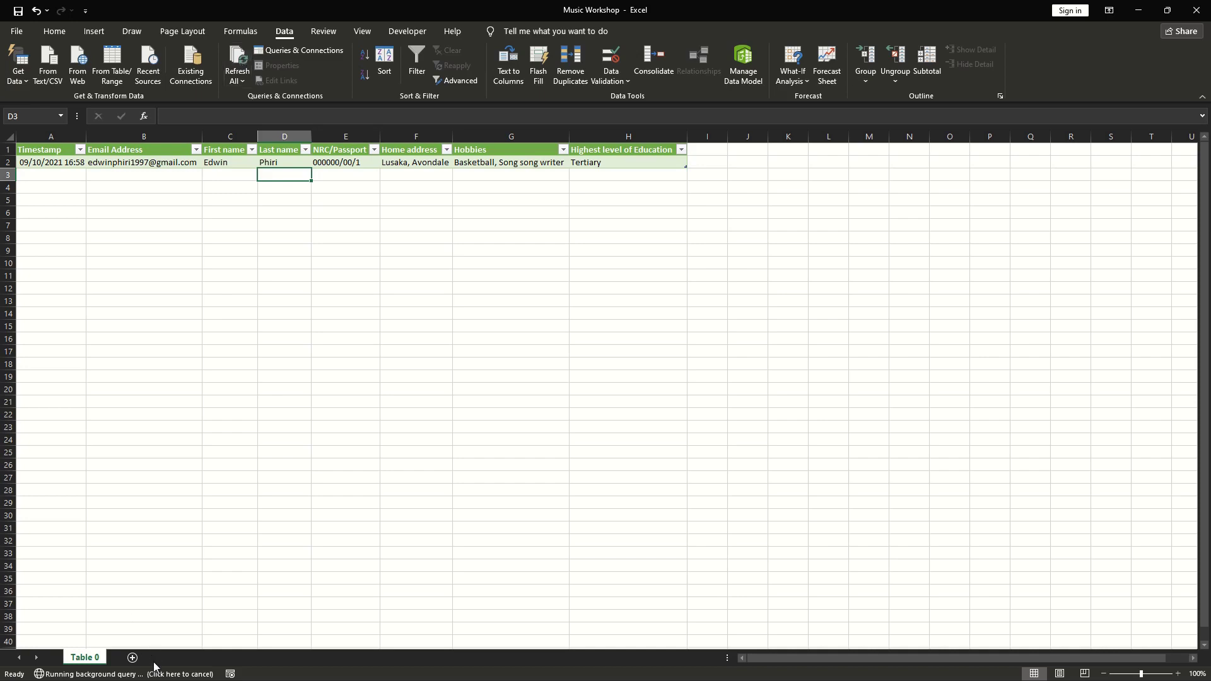
pyautogui.click(372, 192)
pyautogui.click(675, 186)
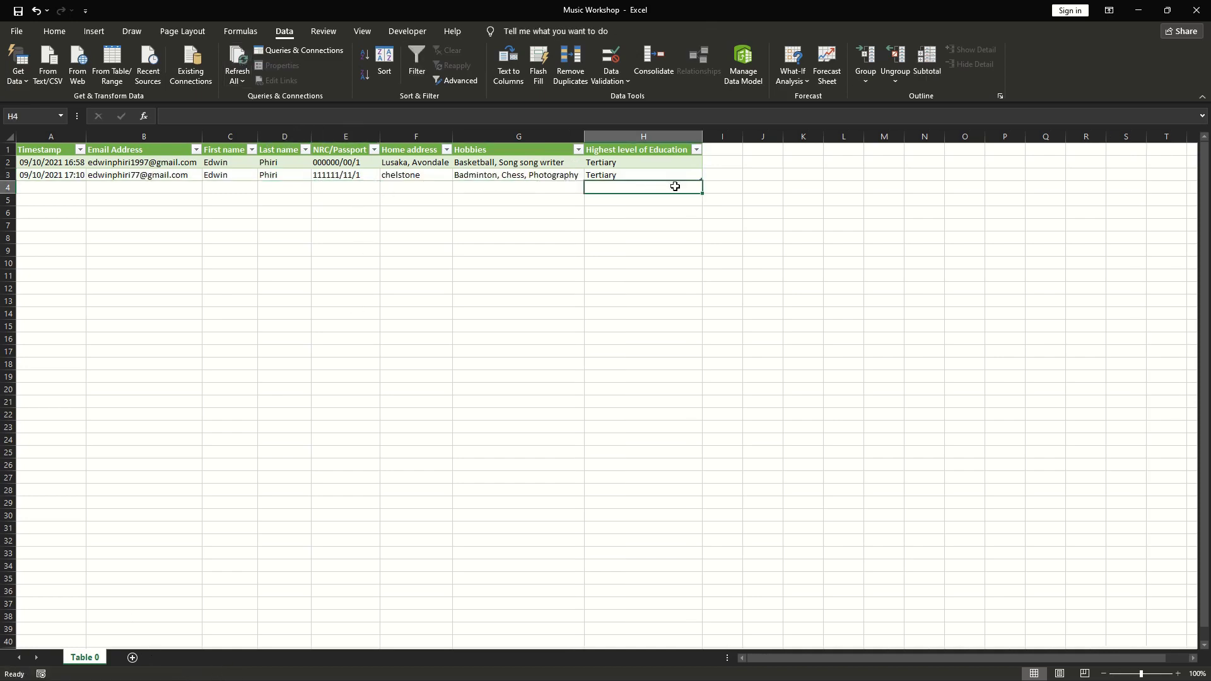
pyautogui.click(554, 187)
pyautogui.click(442, 188)
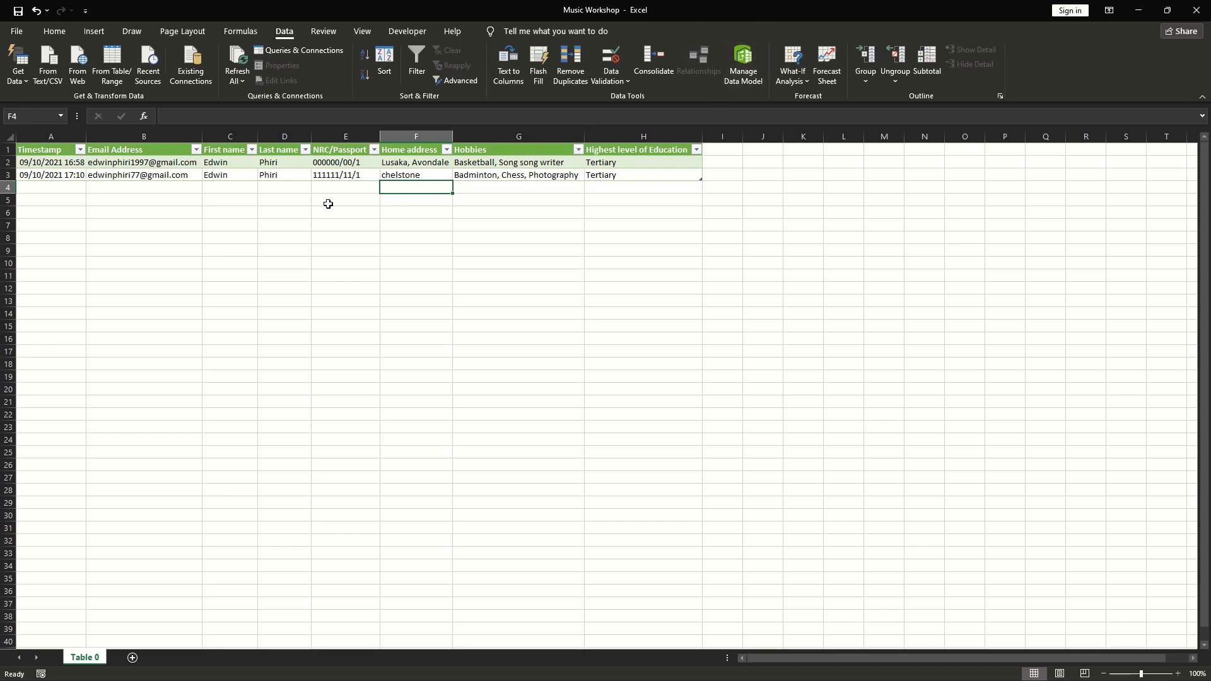
pyautogui.click(316, 188)
pyautogui.click(284, 188)
pyautogui.click(196, 184)
pyautogui.click(64, 187)
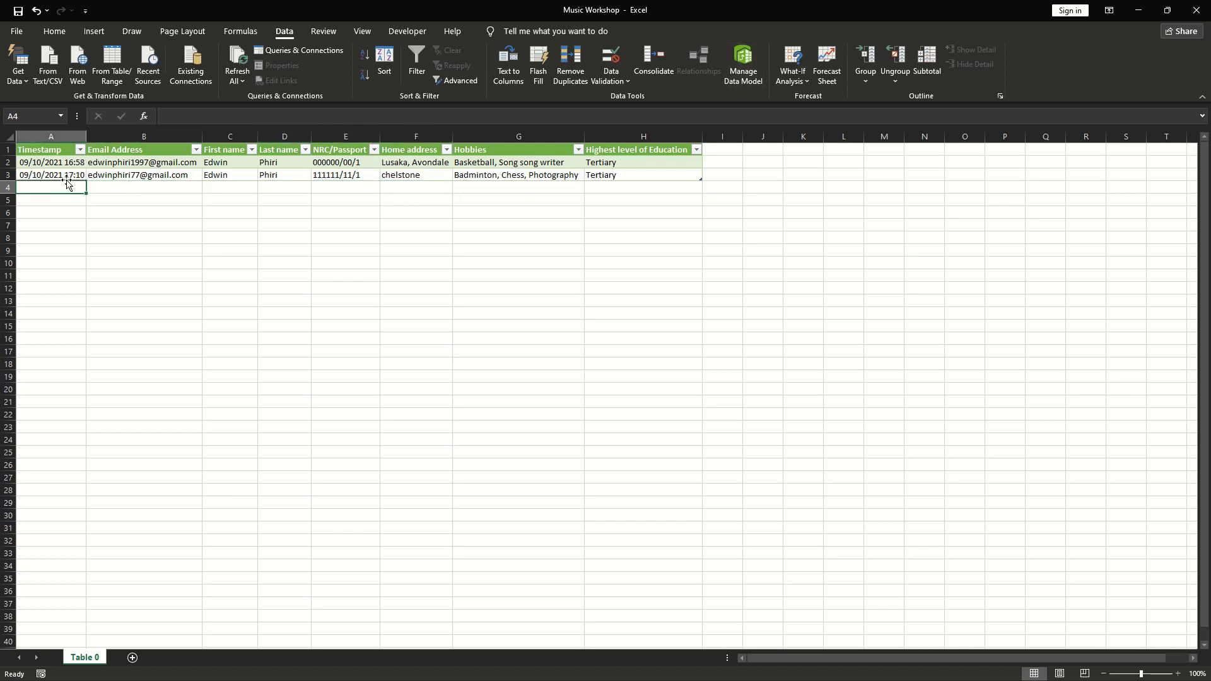
# Check the new row 3 response's timestamp, email, names, NRC/Passport, hobbies and education level.
pyautogui.click(63, 177)
pyautogui.click(117, 178)
pyautogui.click(251, 176)
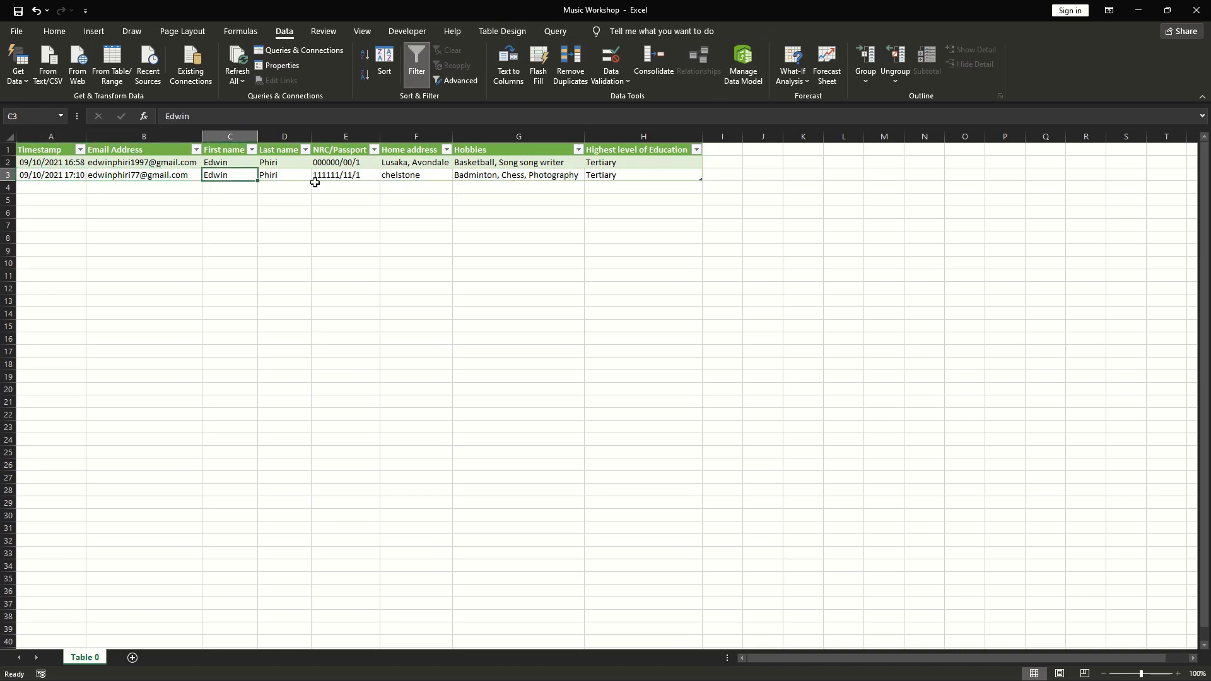
pyautogui.click(300, 174)
pyautogui.click(342, 175)
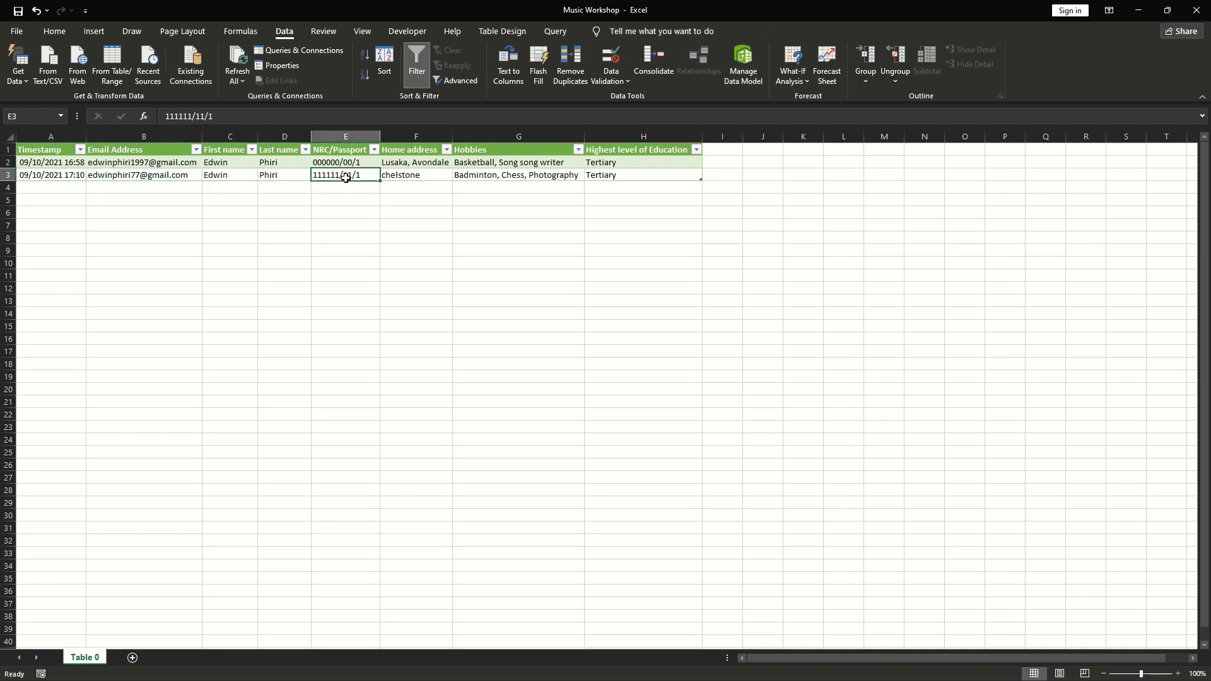
pyautogui.click(524, 176)
pyautogui.click(620, 182)
# Compare against row 2's first response: education level, hobbies, first name, email and timestamp.
pyautogui.click(642, 165)
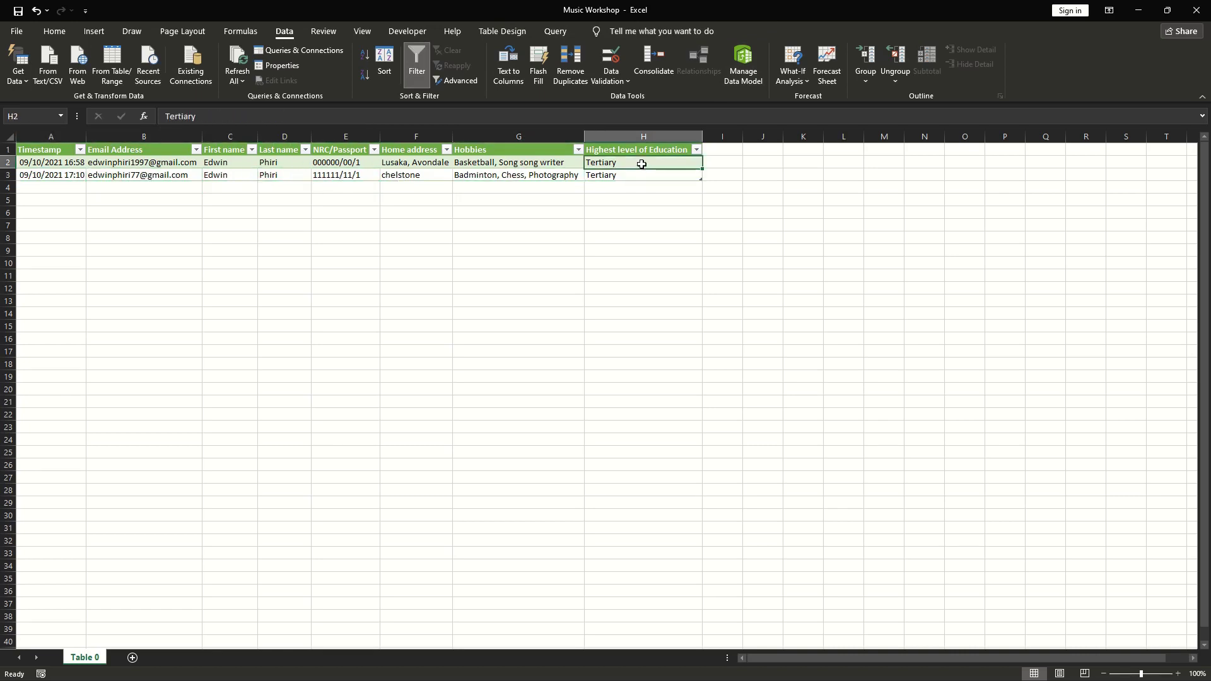
pyautogui.click(563, 163)
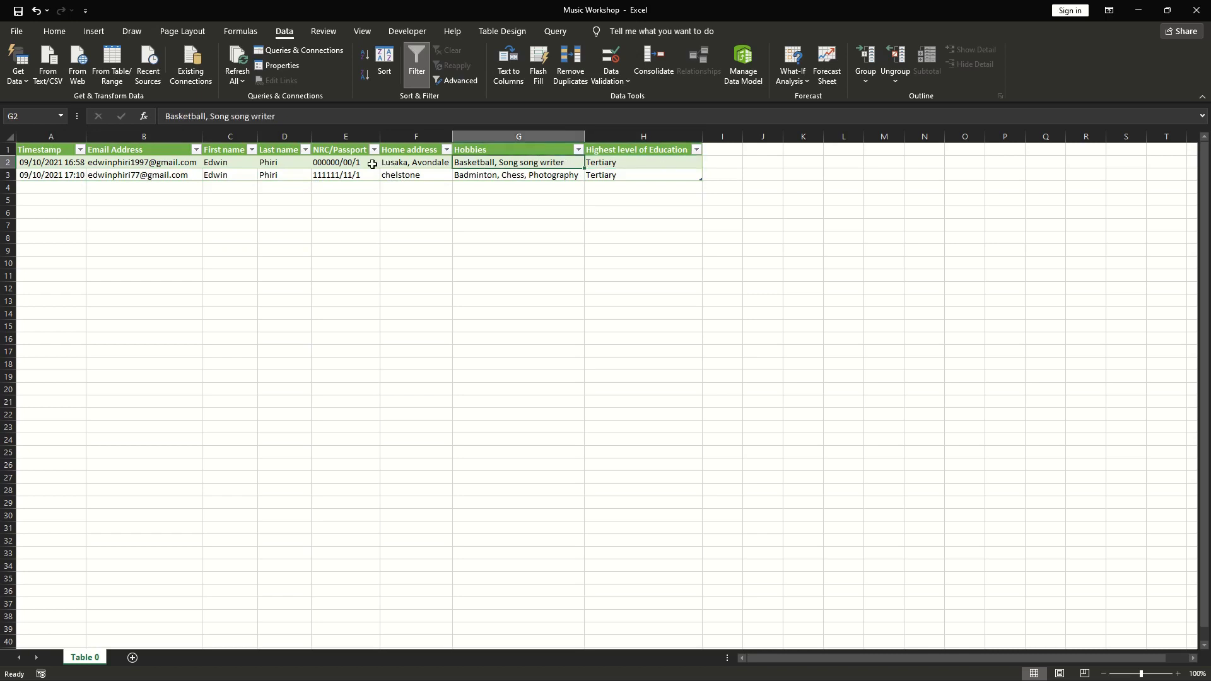
pyautogui.click(225, 162)
pyautogui.click(171, 163)
pyautogui.click(61, 159)
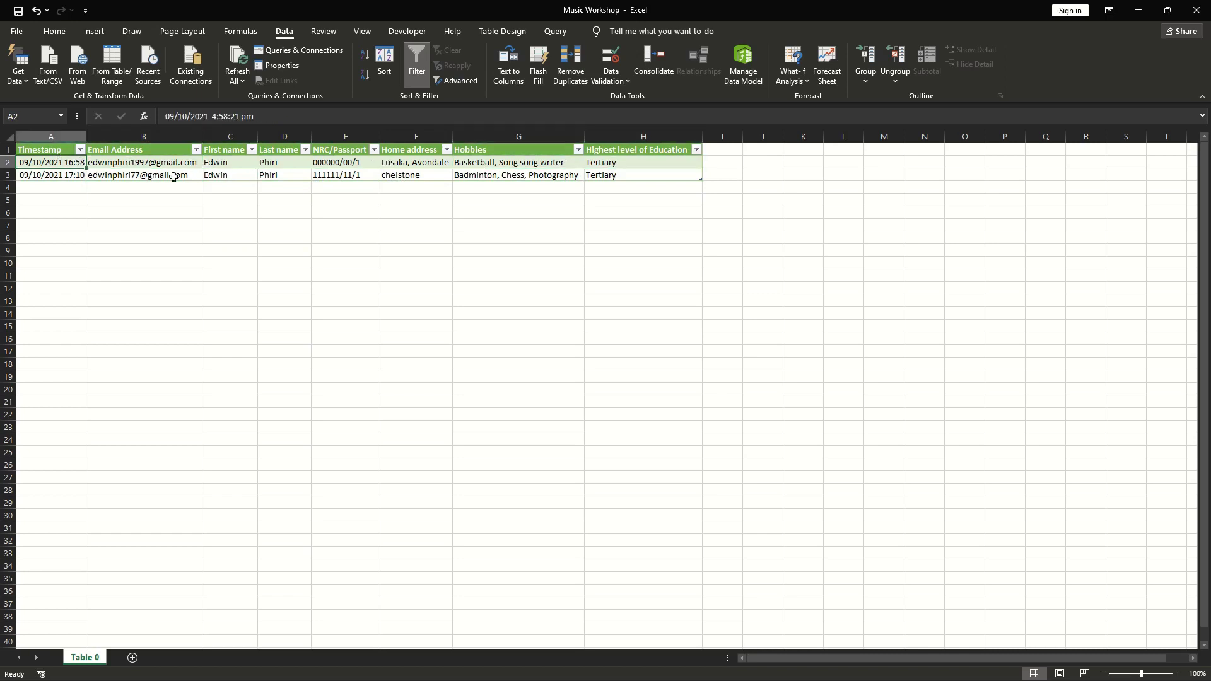
# Re-check row 3's NRC/Passport, home address, hobbies, email, timestamp and education entries.
pyautogui.click(312, 177)
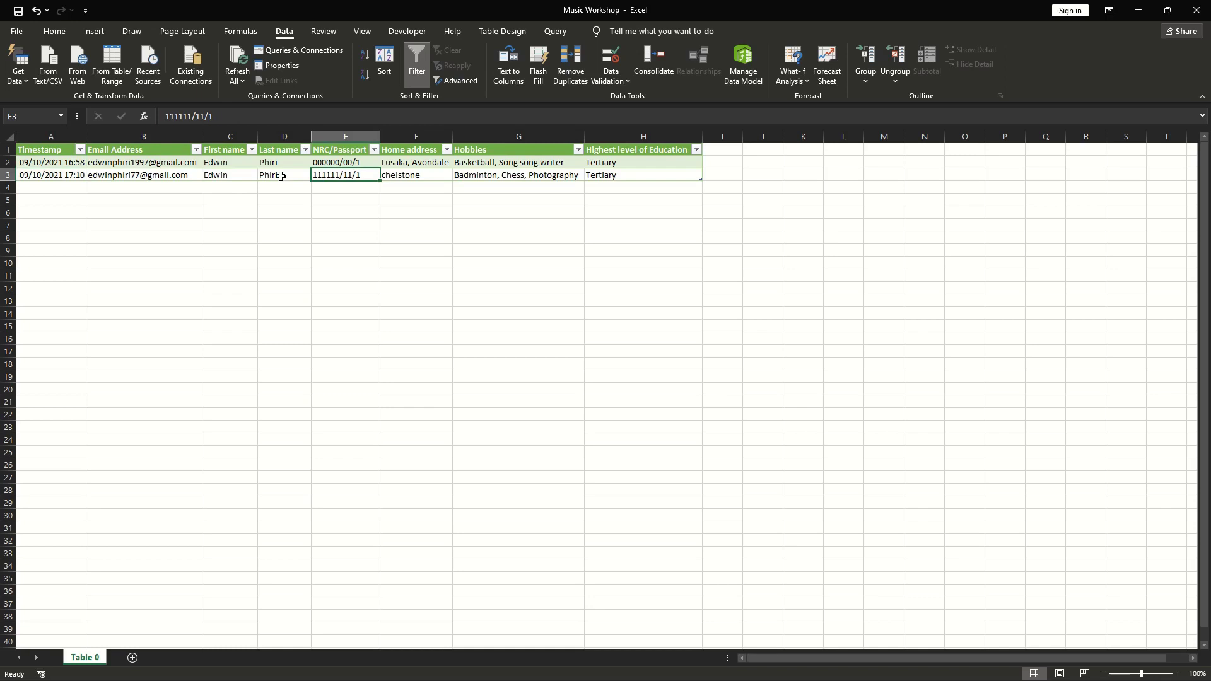
pyautogui.click(429, 176)
pyautogui.click(501, 176)
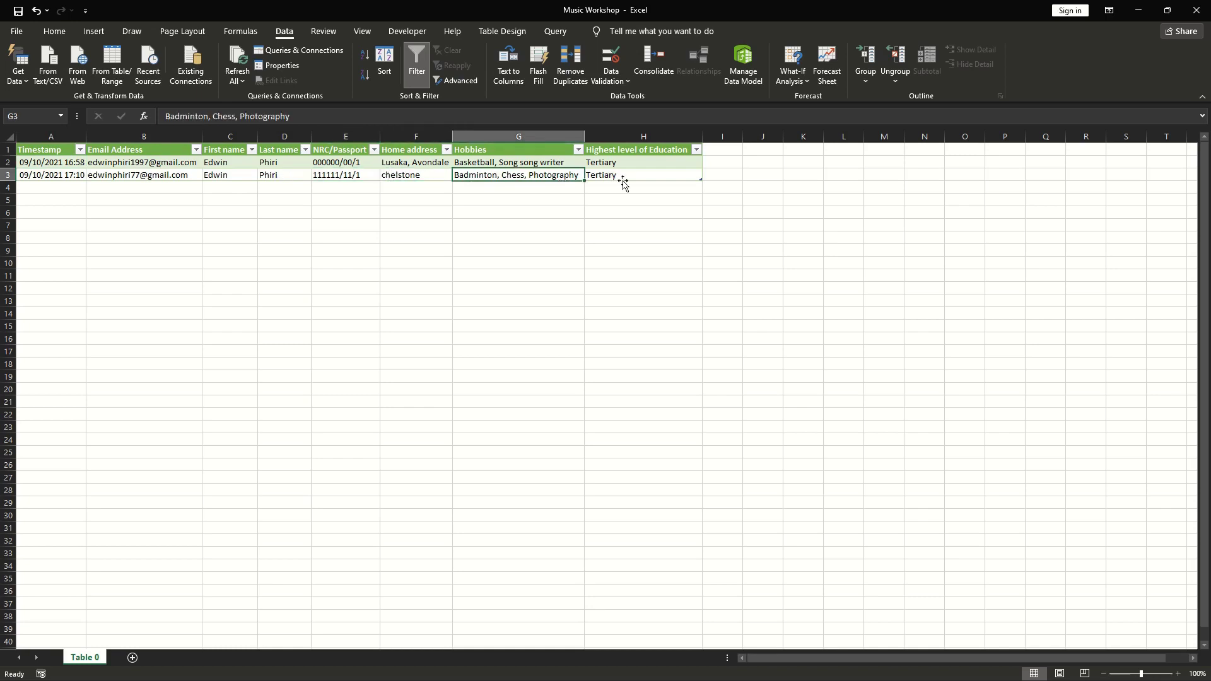
pyautogui.hotkey('ctrl', 'a')
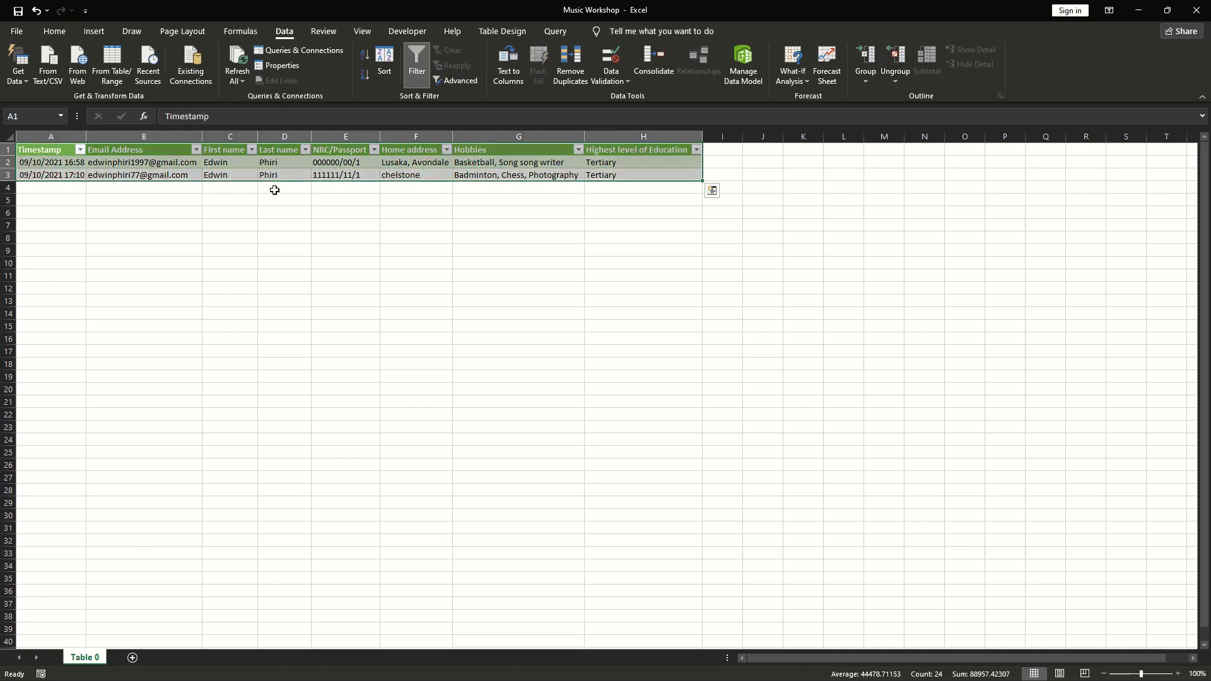
pyautogui.click(278, 190)
pyautogui.click(158, 178)
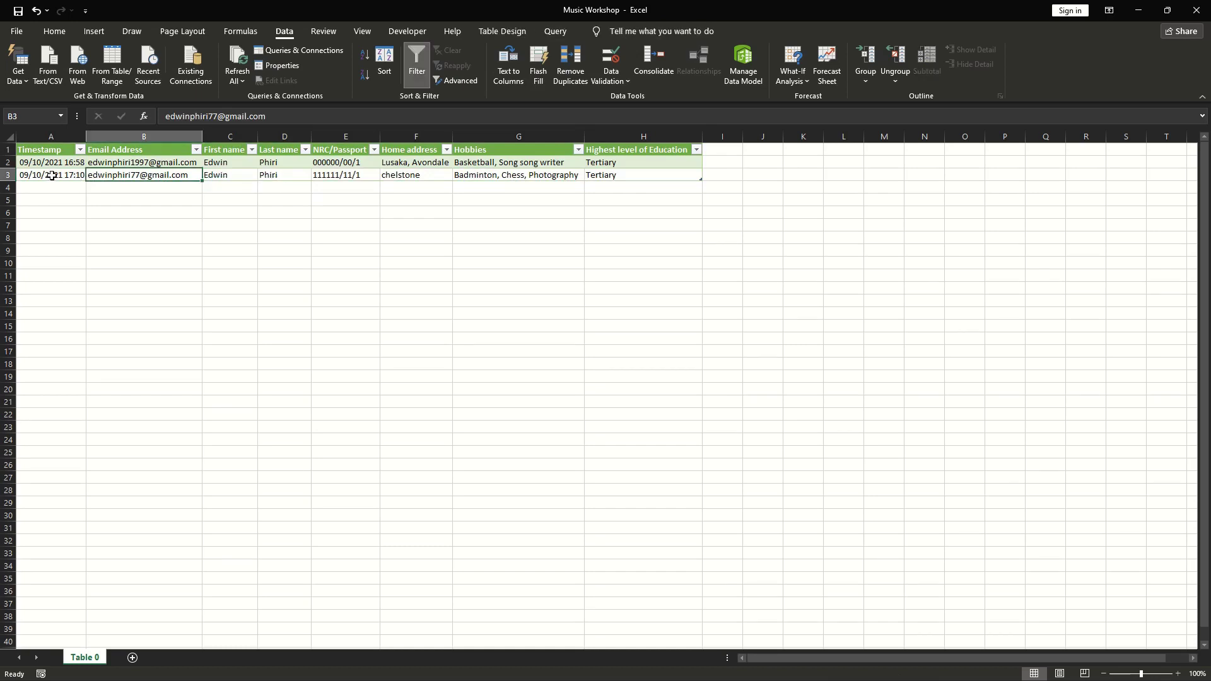
pyautogui.click(51, 178)
pyautogui.click(229, 176)
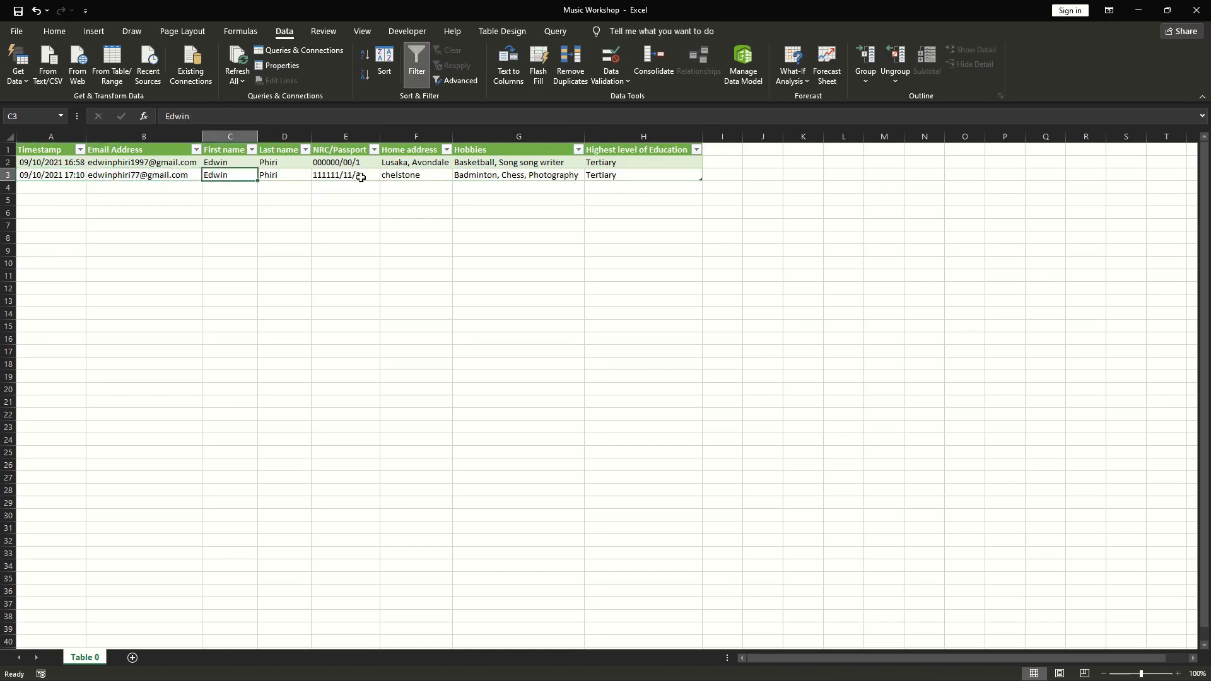
pyautogui.click(464, 178)
pyautogui.click(443, 178)
pyautogui.click(611, 177)
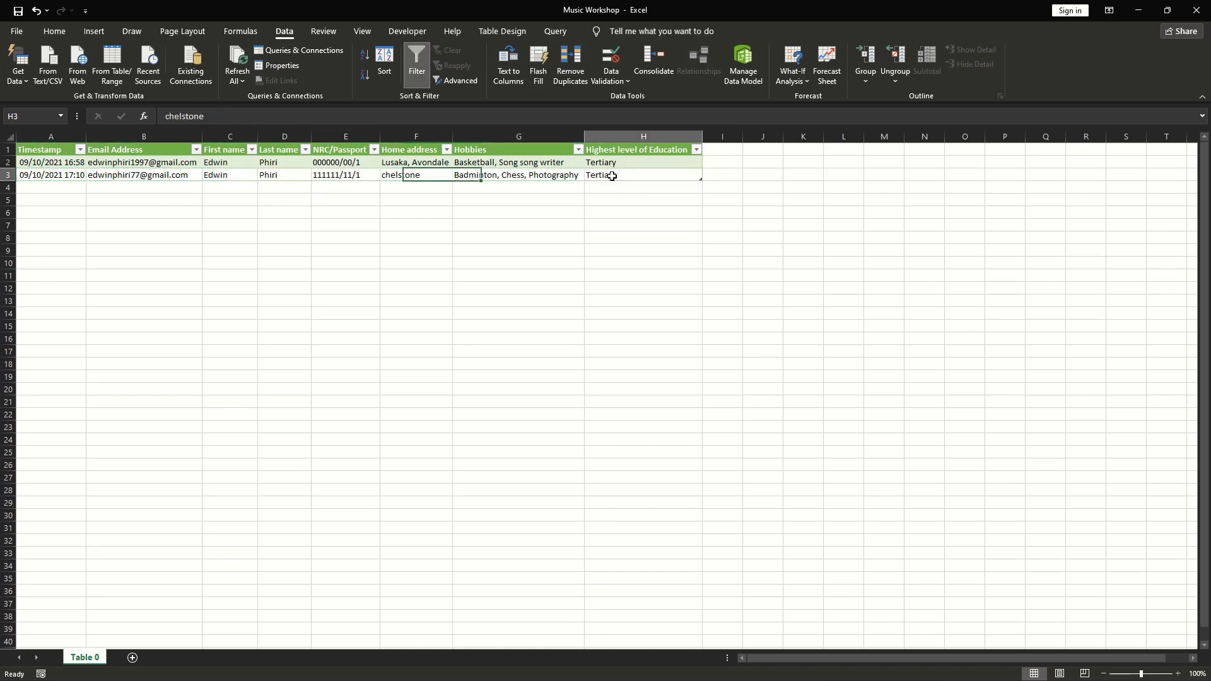